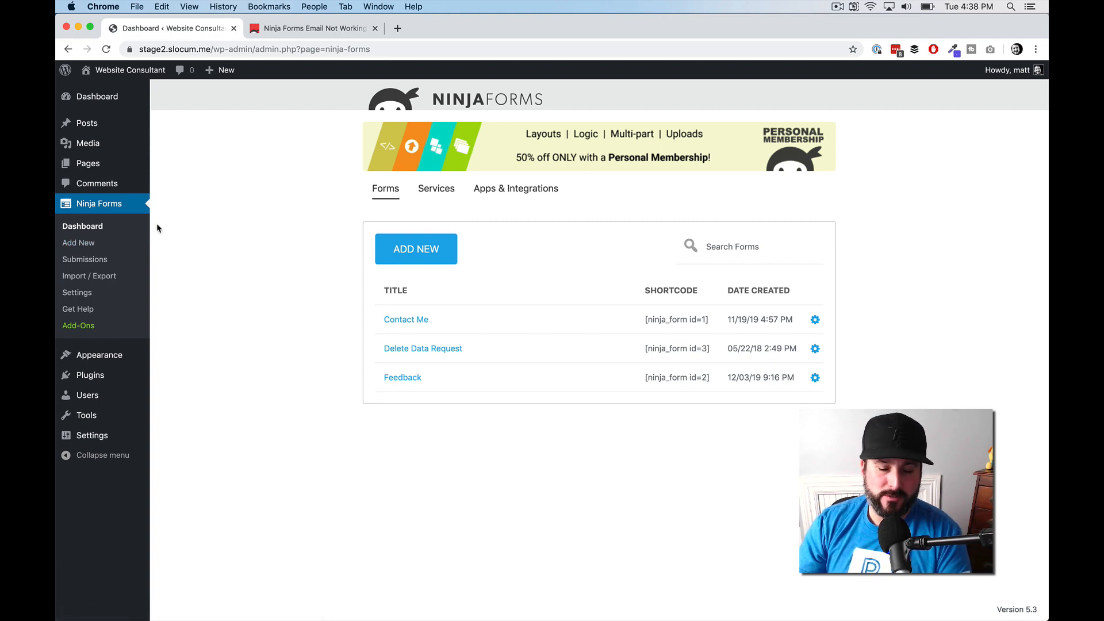
Enable the Form Builder "Dev Mode" option in the advanced section of the Ninja Forms settings.
click(97, 295)
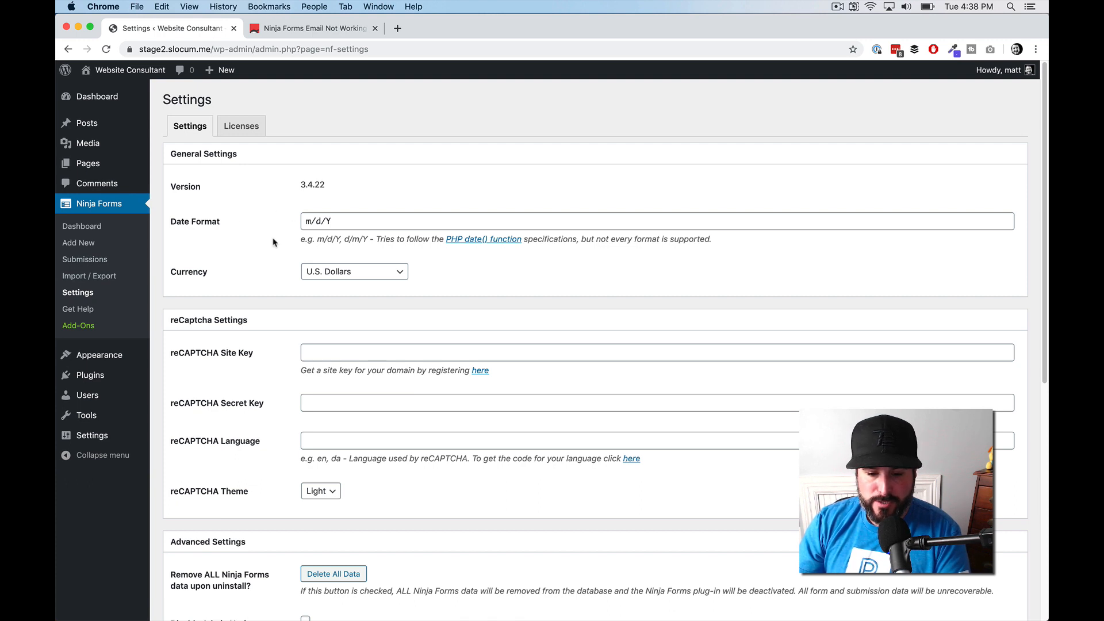
scroll(273, 242, down, 1)
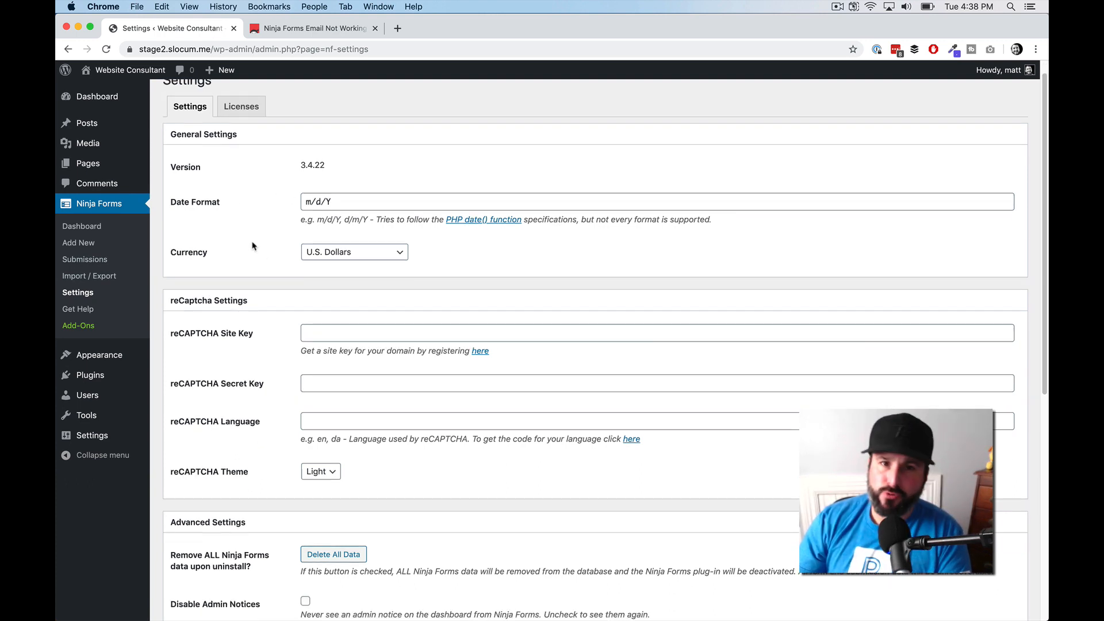
scroll(252, 249, down, 1)
scroll(251, 249, down, 4)
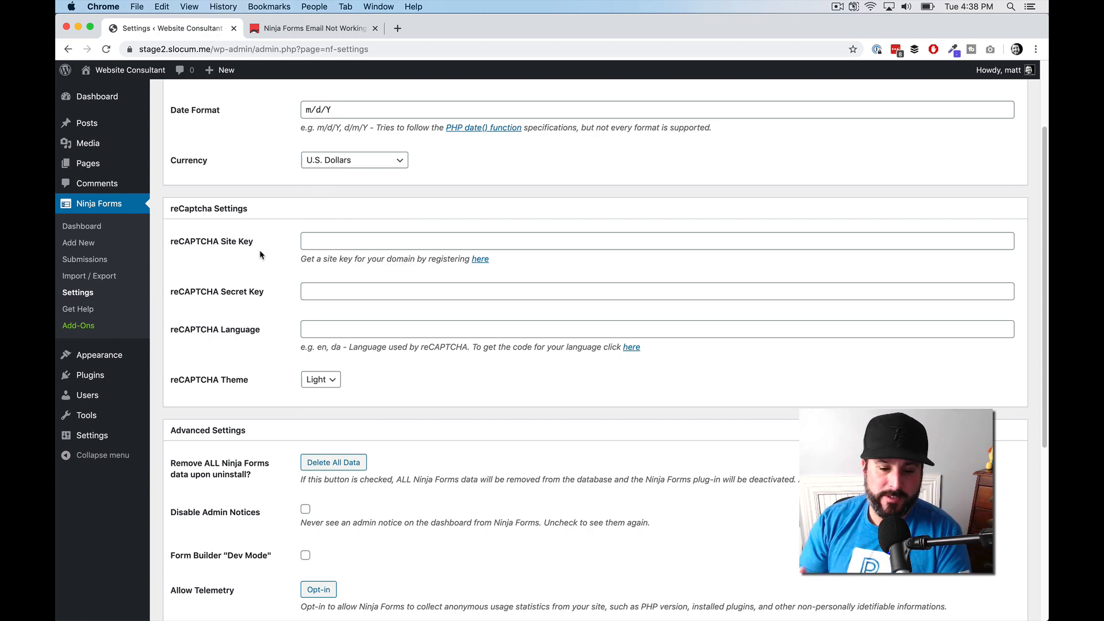
scroll(226, 406, down, 10)
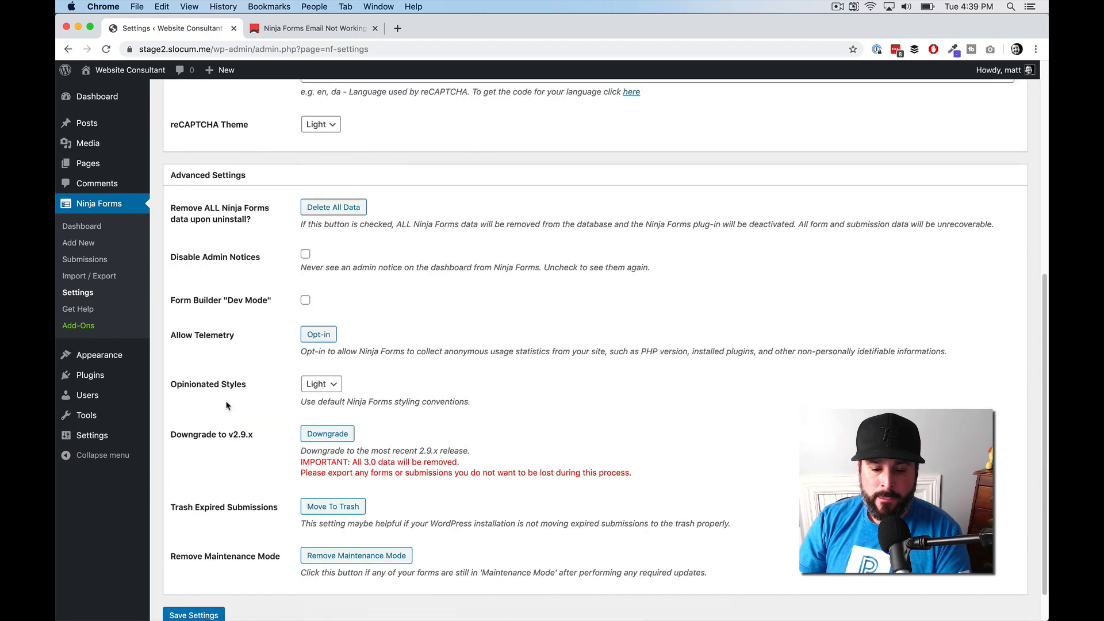
scroll(228, 406, down, 2)
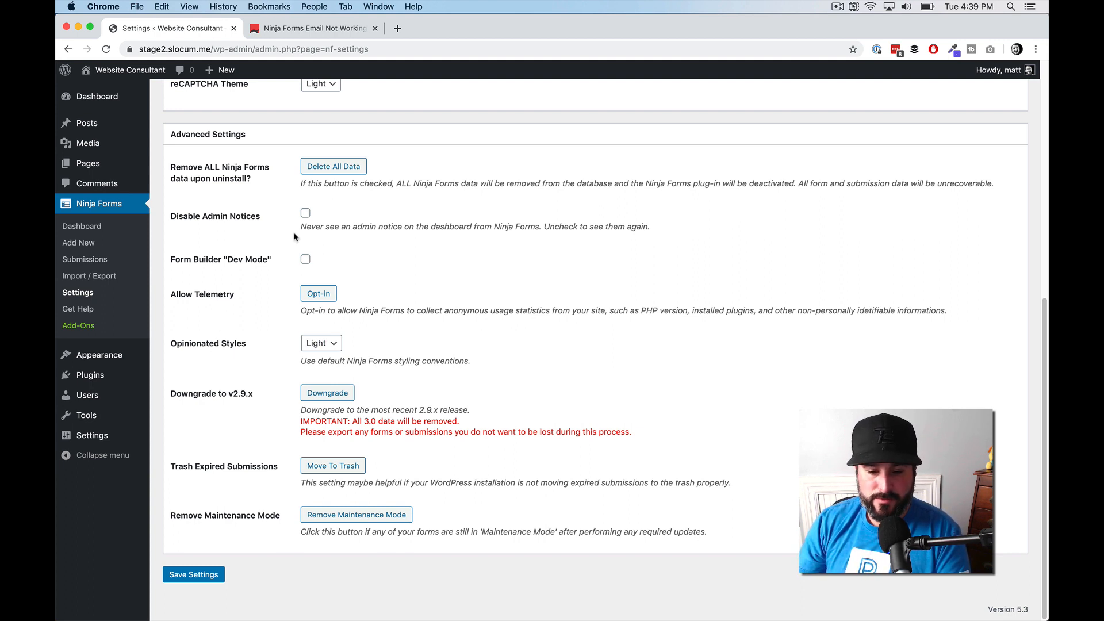
click(305, 261)
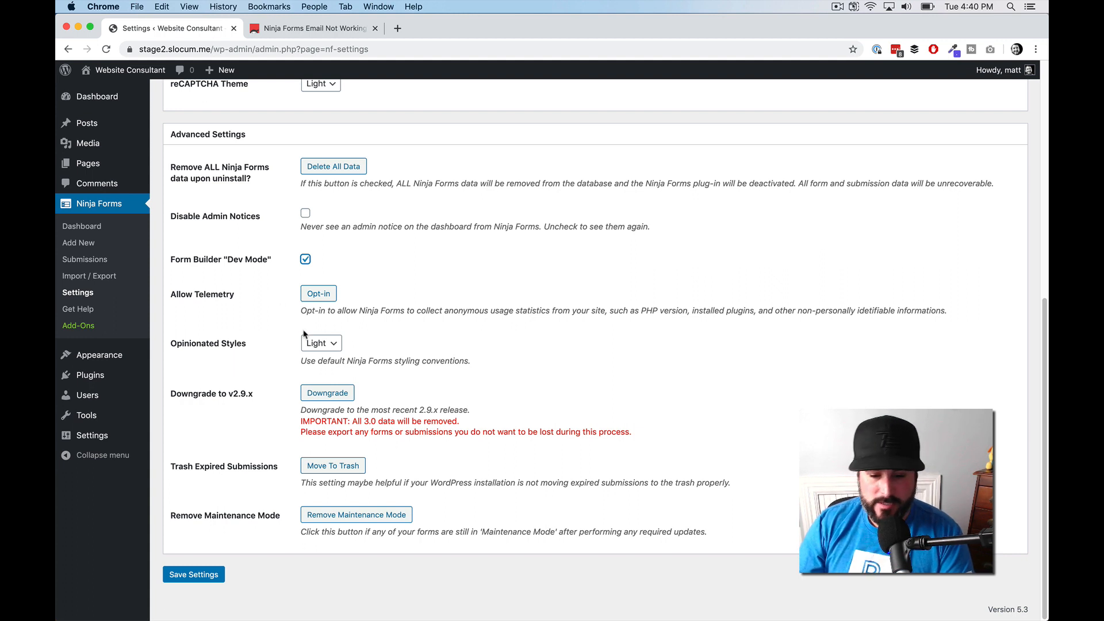
Keep Opinionated Styles set to Light and save the Ninja Forms settings.
click(333, 348)
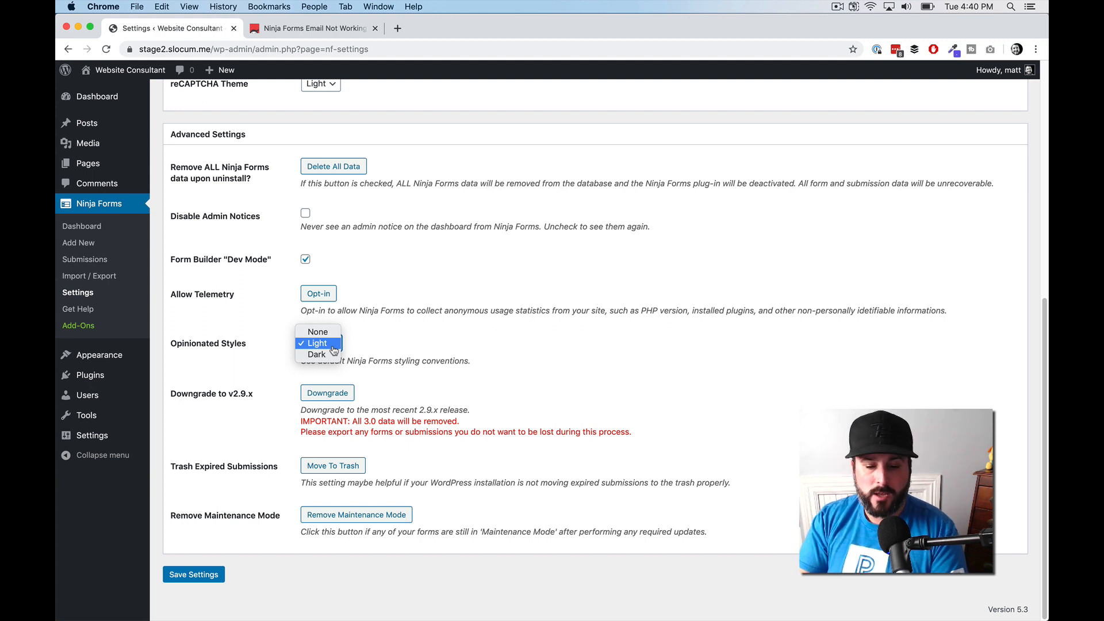
click(422, 353)
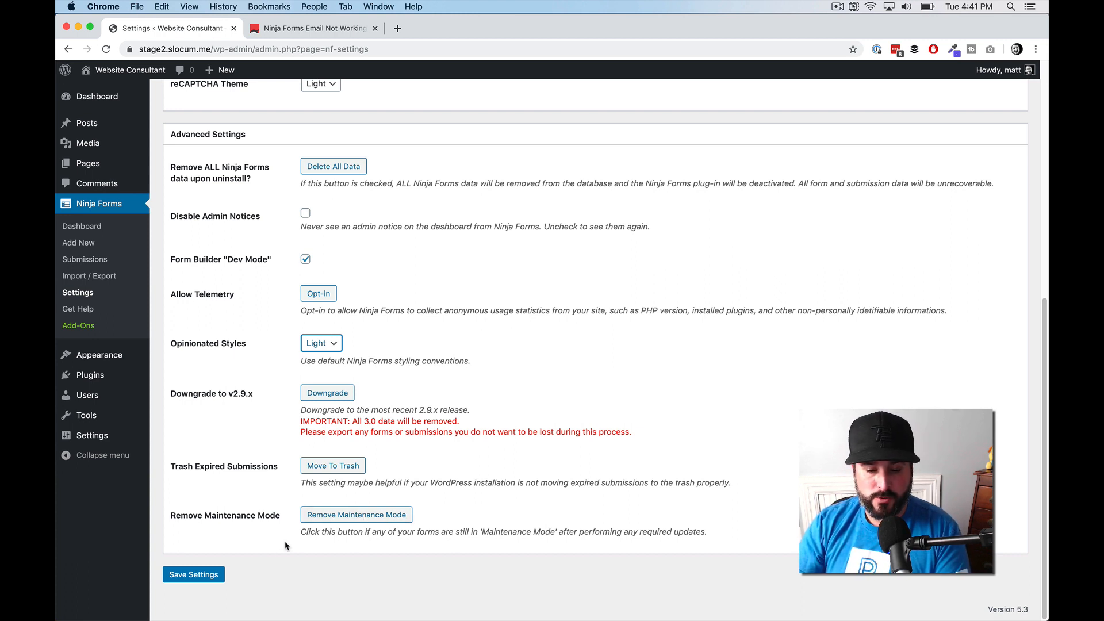
click(216, 572)
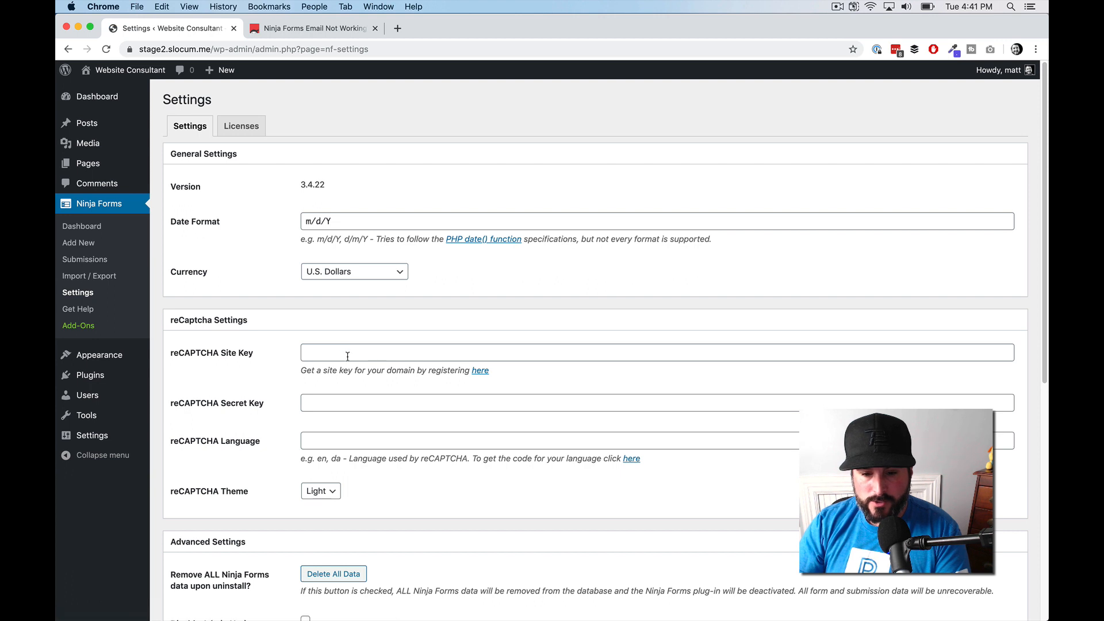
Review the add-on licenses section and the form import and export options of Ninja Forms.
click(250, 129)
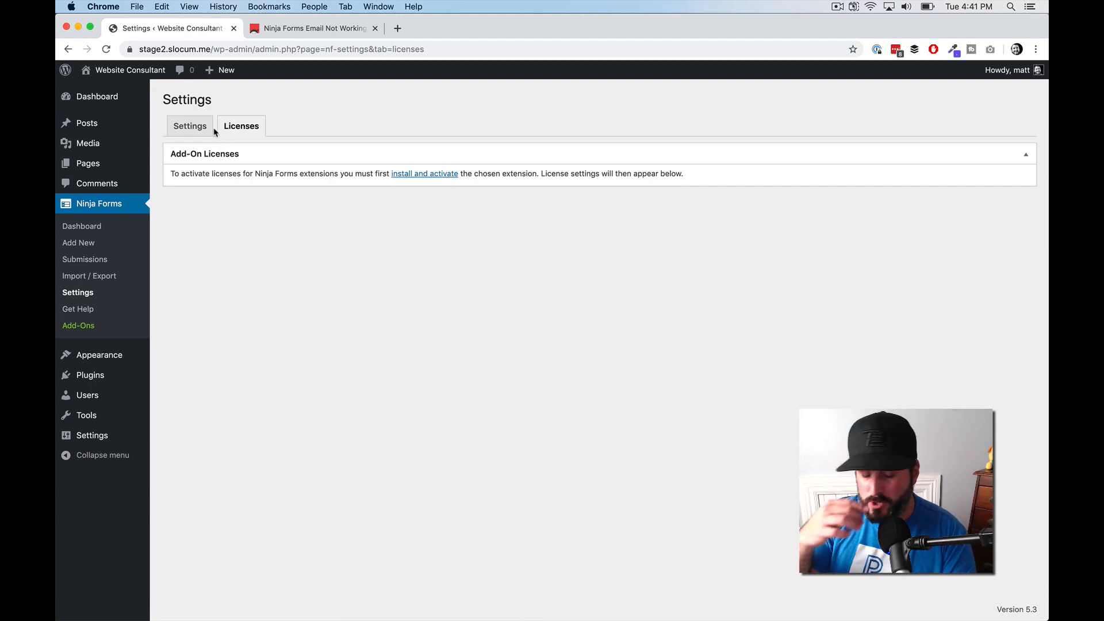
click(108, 294)
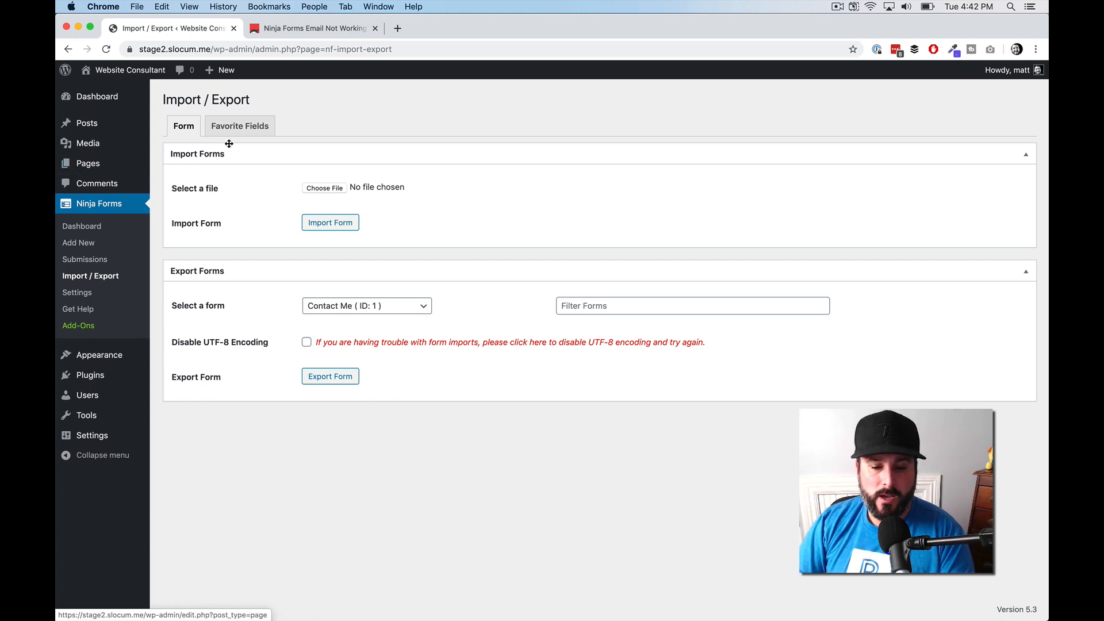
View the Ninja Forms submissions for the Contact Me form.
click(102, 258)
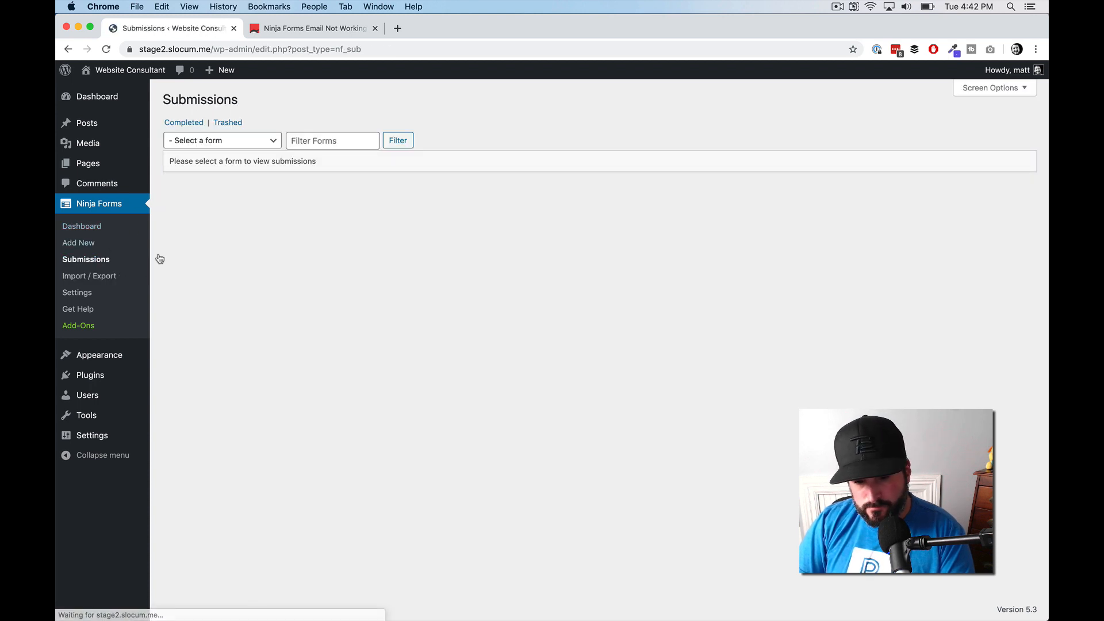
click(214, 142)
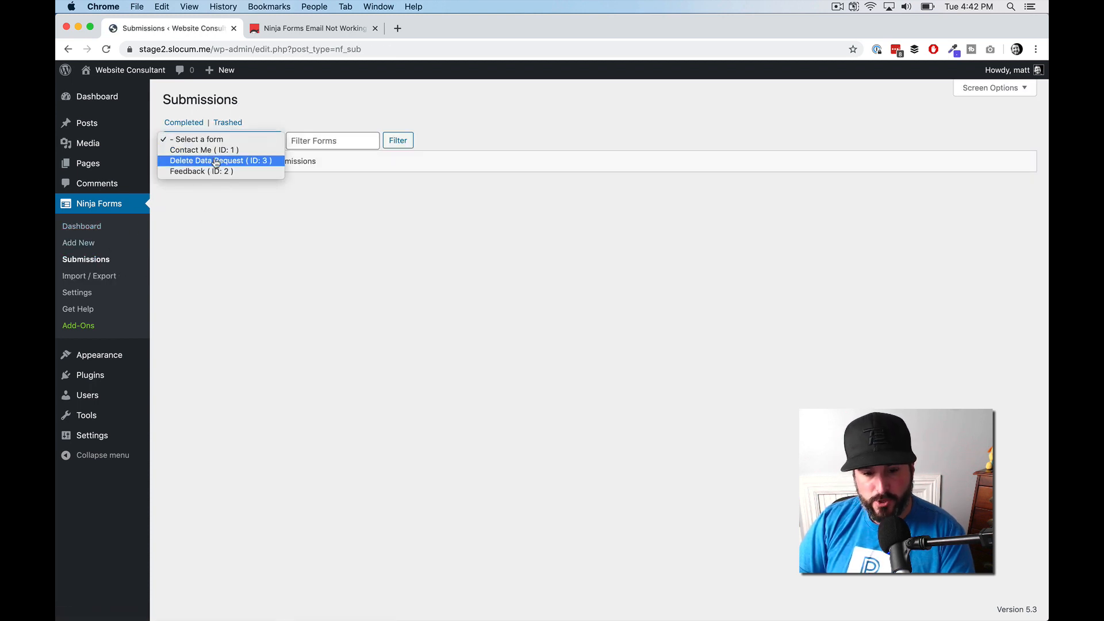
click(214, 154)
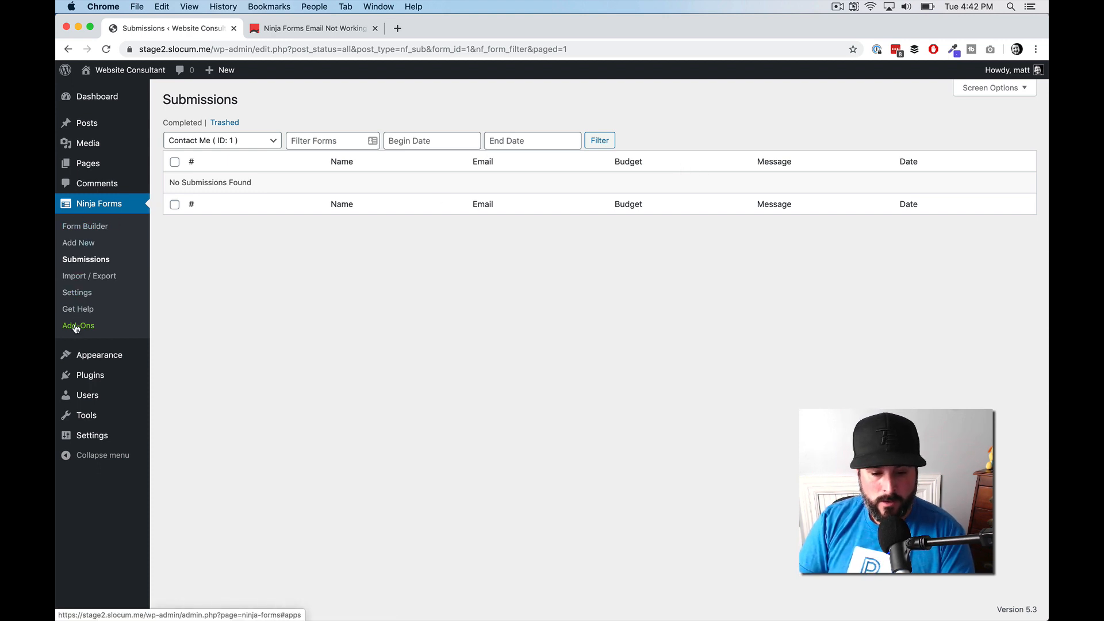
Browse the Ninja Forms add-ons, such as Conditional Logic, File Uploads, and Layout and Styles.
click(114, 310)
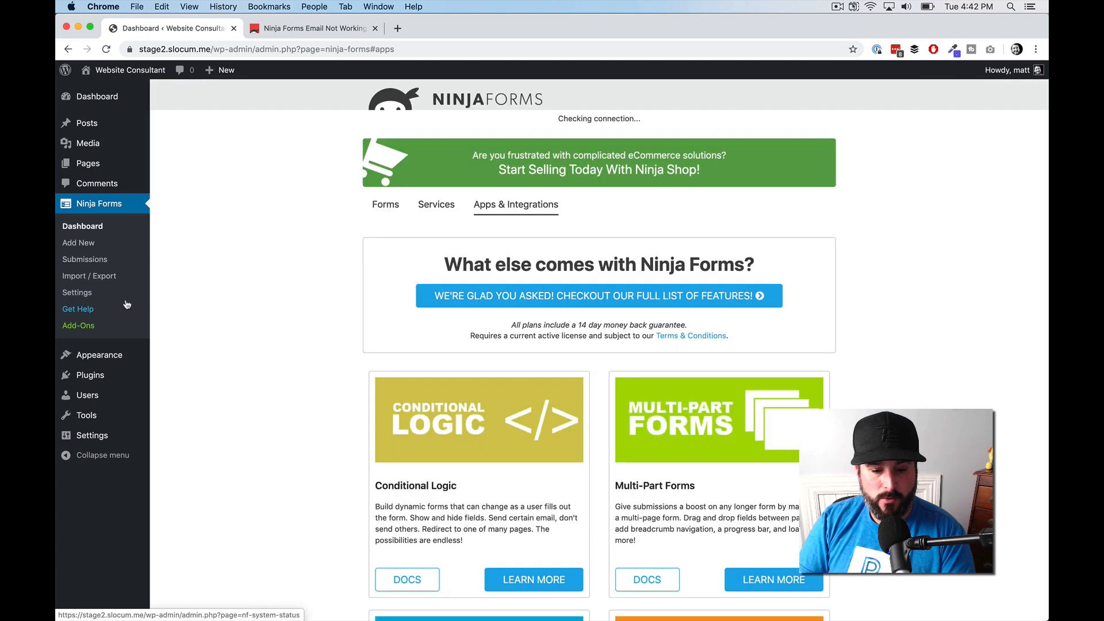
scroll(251, 311, down, 2)
scroll(252, 311, up, 2)
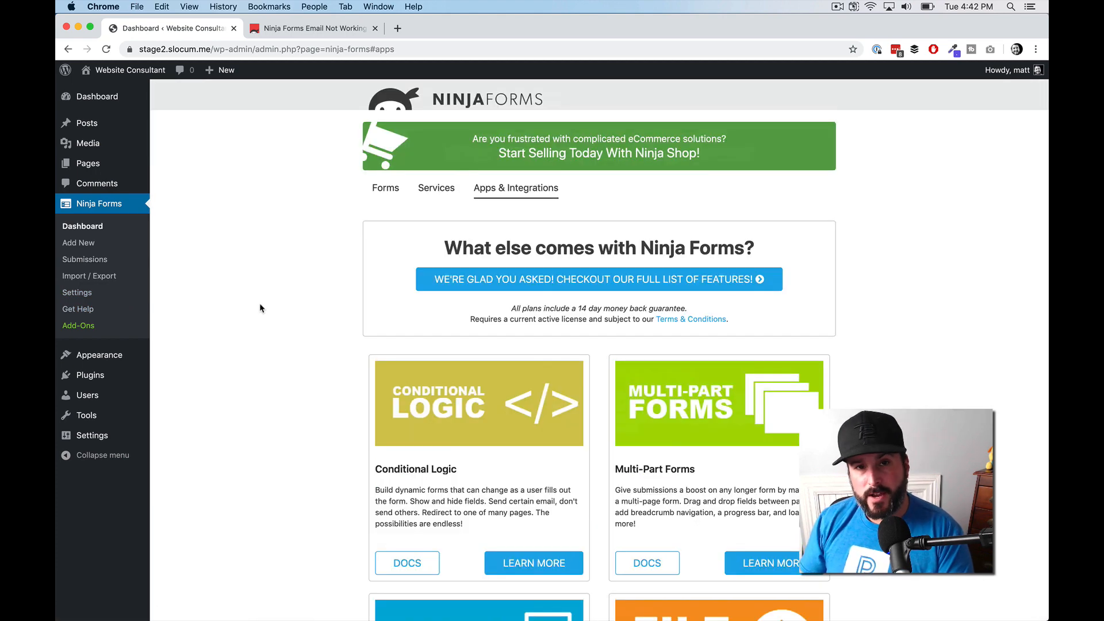
scroll(387, 271, down, 4)
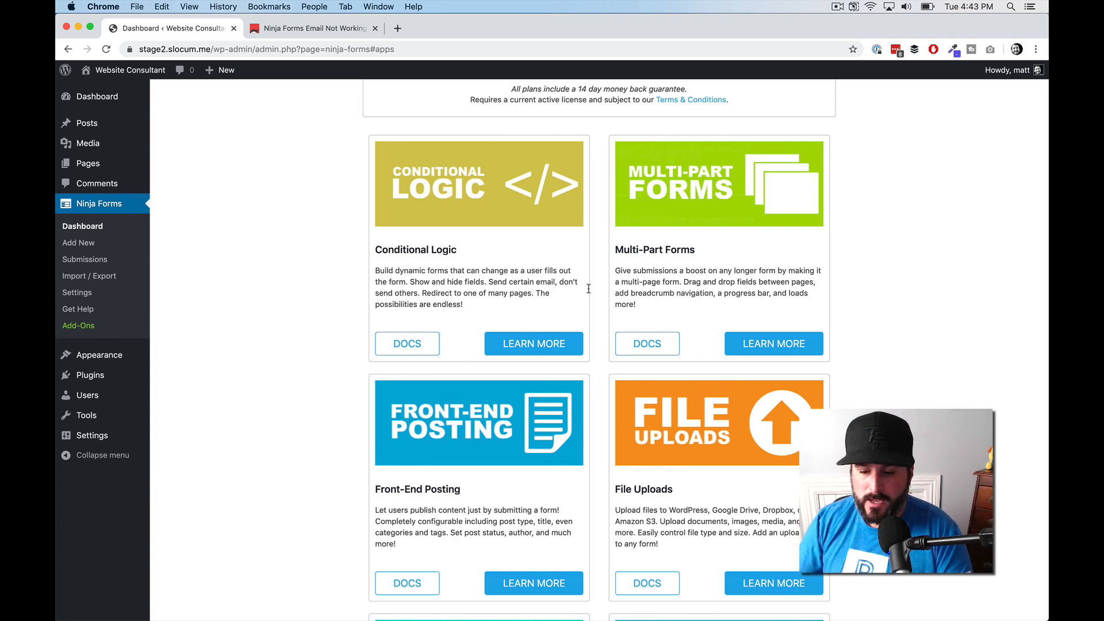
scroll(619, 360, down, 6)
scroll(555, 340, up, 10)
scroll(555, 341, down, 9)
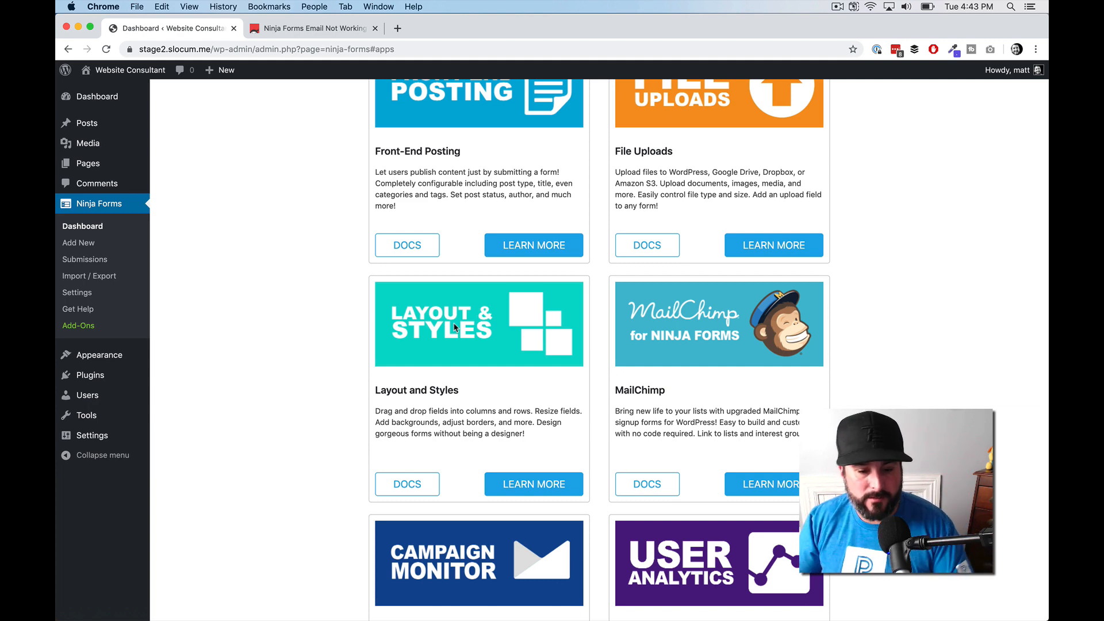
Review the Ninja Forms help resources, support request instructions and system environment report.
click(83, 310)
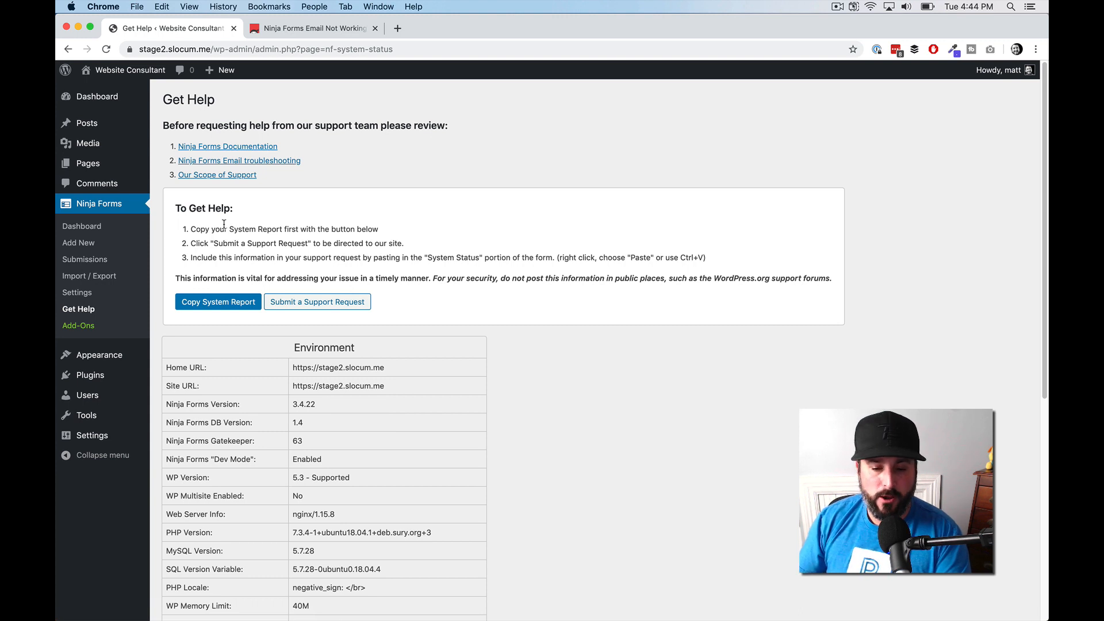
scroll(204, 241, down, 1)
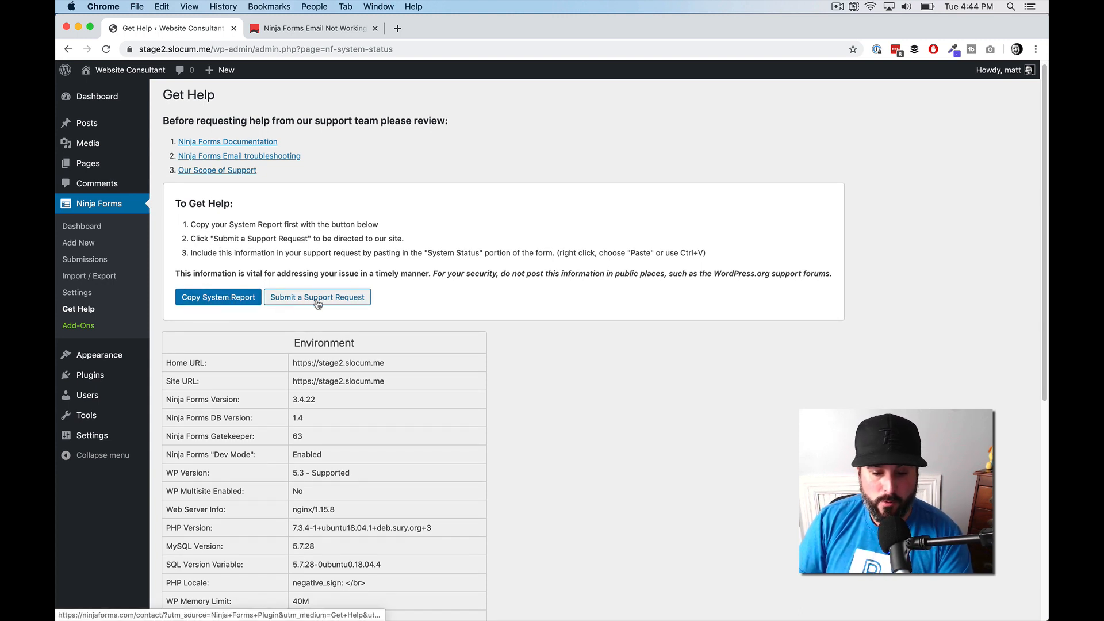
scroll(318, 305, down, 4)
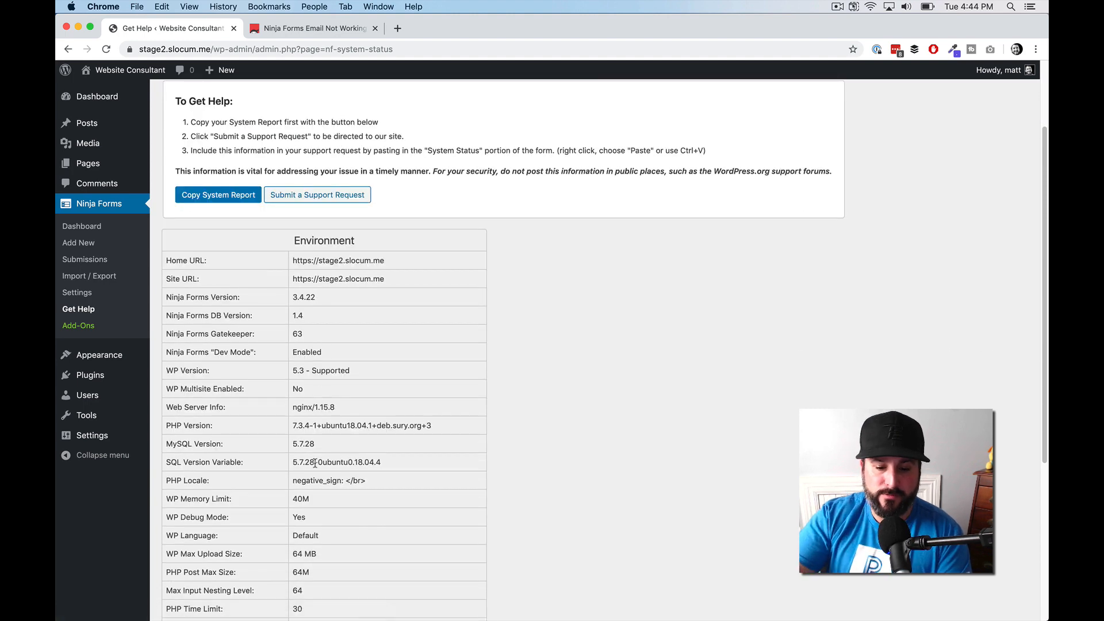
scroll(315, 463, up, 4)
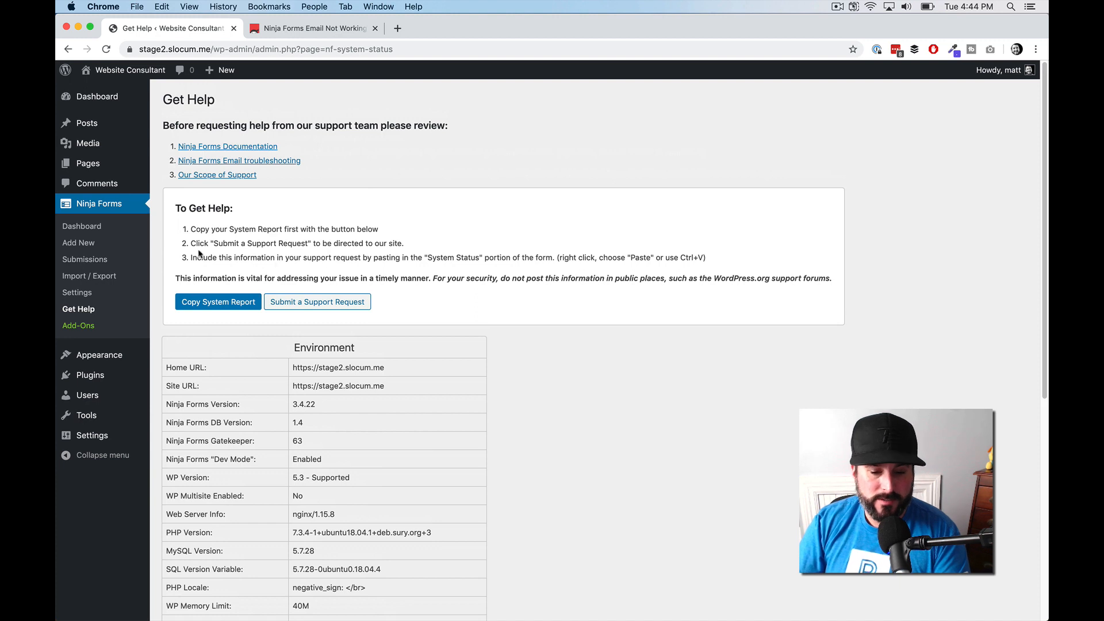
Return to the Ninja Forms dashboard and show the actions available for the Contact Me form.
click(118, 247)
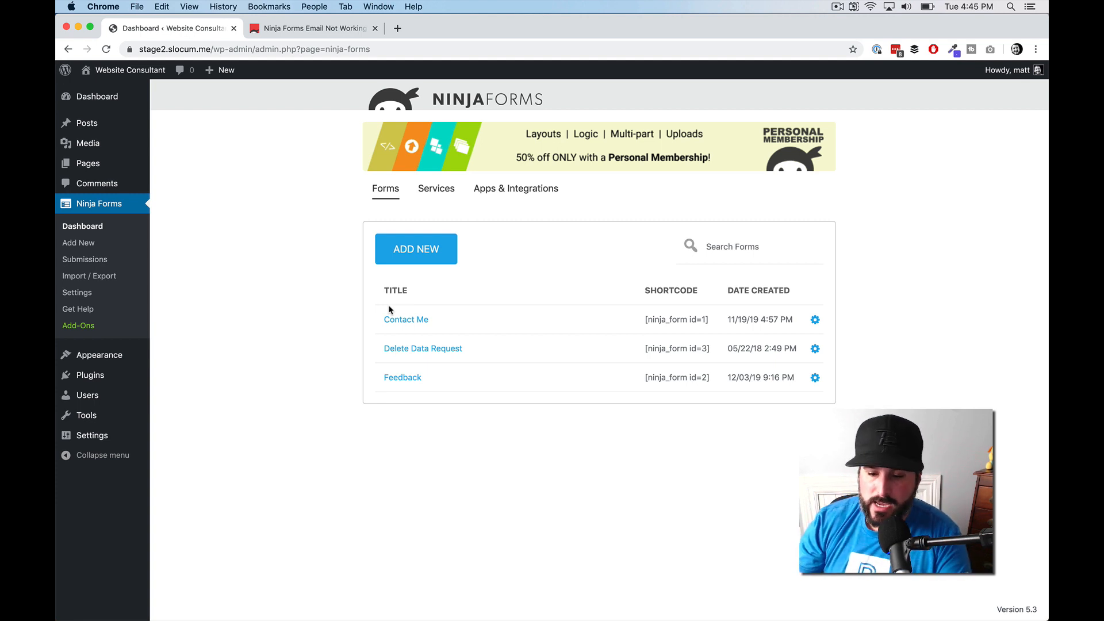
click(815, 321)
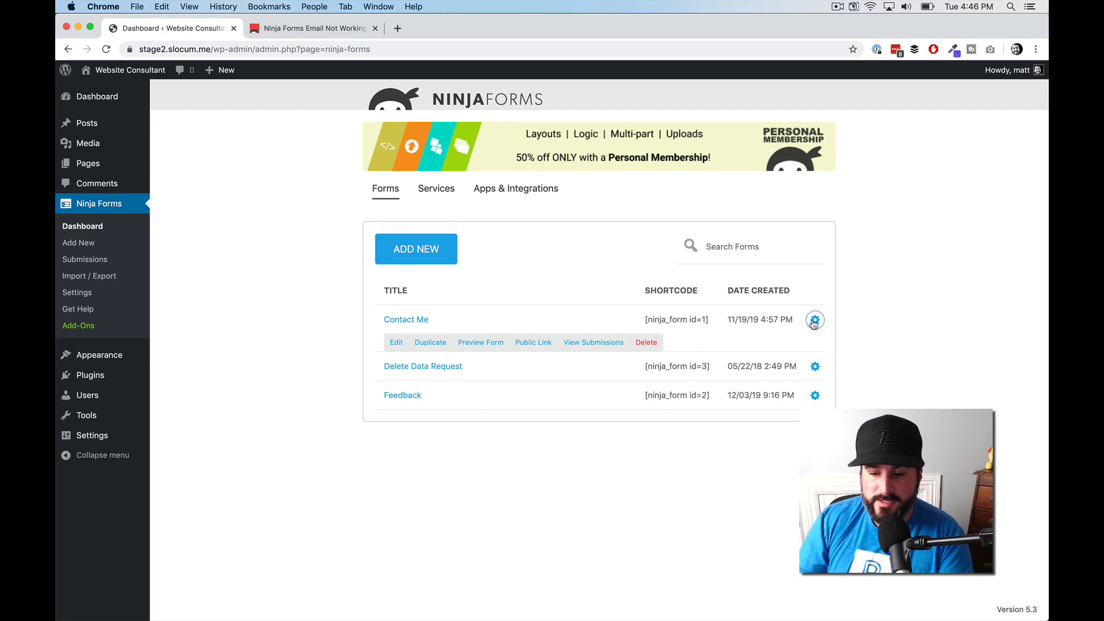
Look through the dashboard's Services and Apps & Integrations sections and return to the forms list.
click(436, 190)
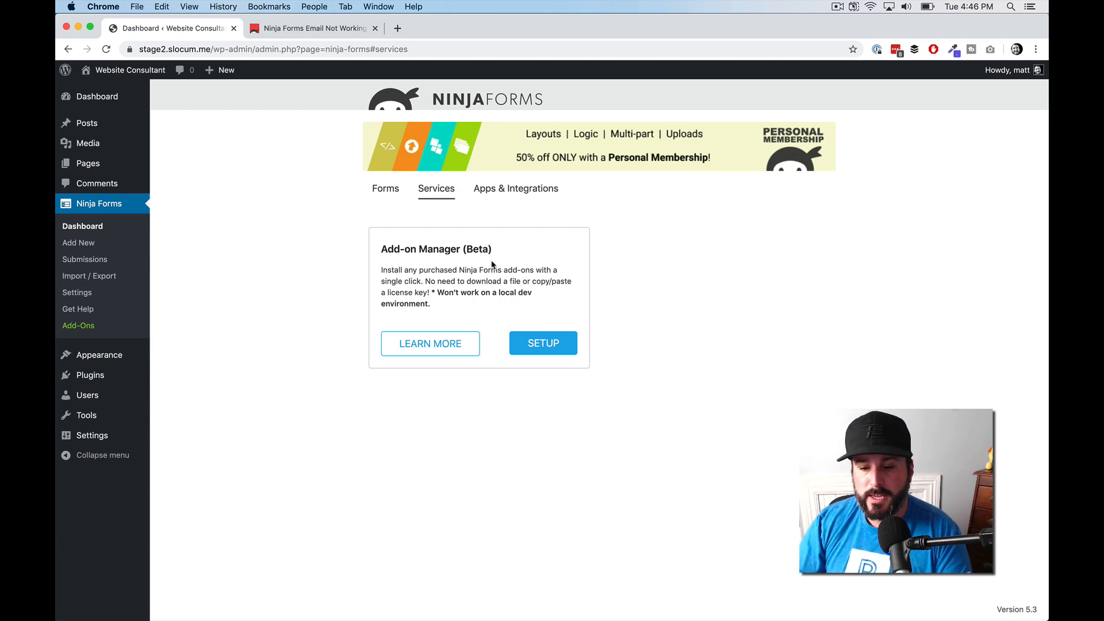
click(494, 190)
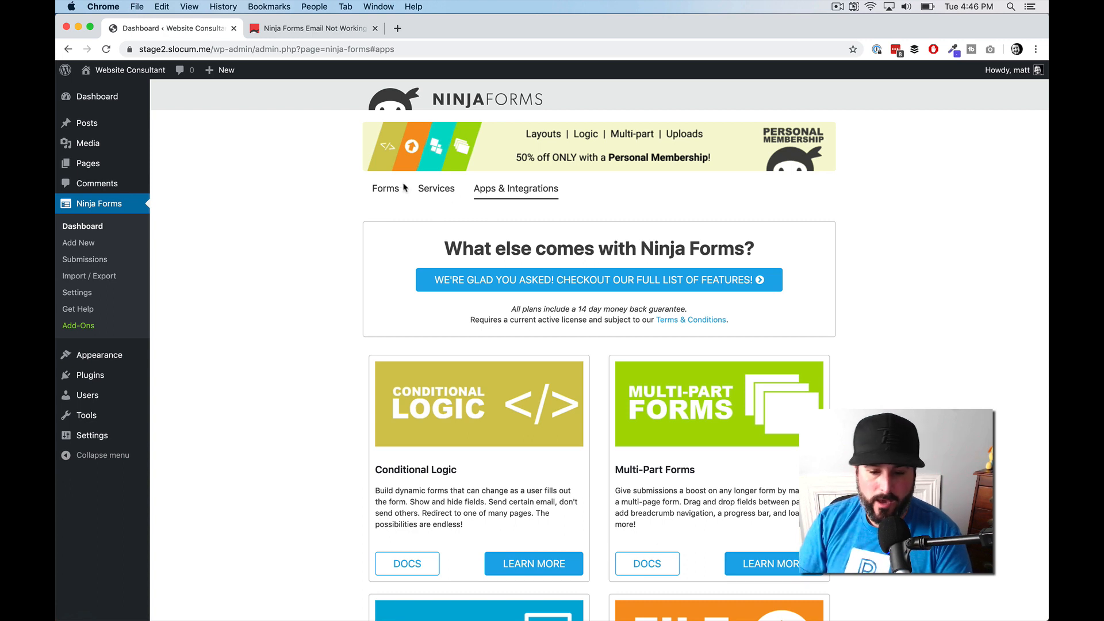
click(385, 190)
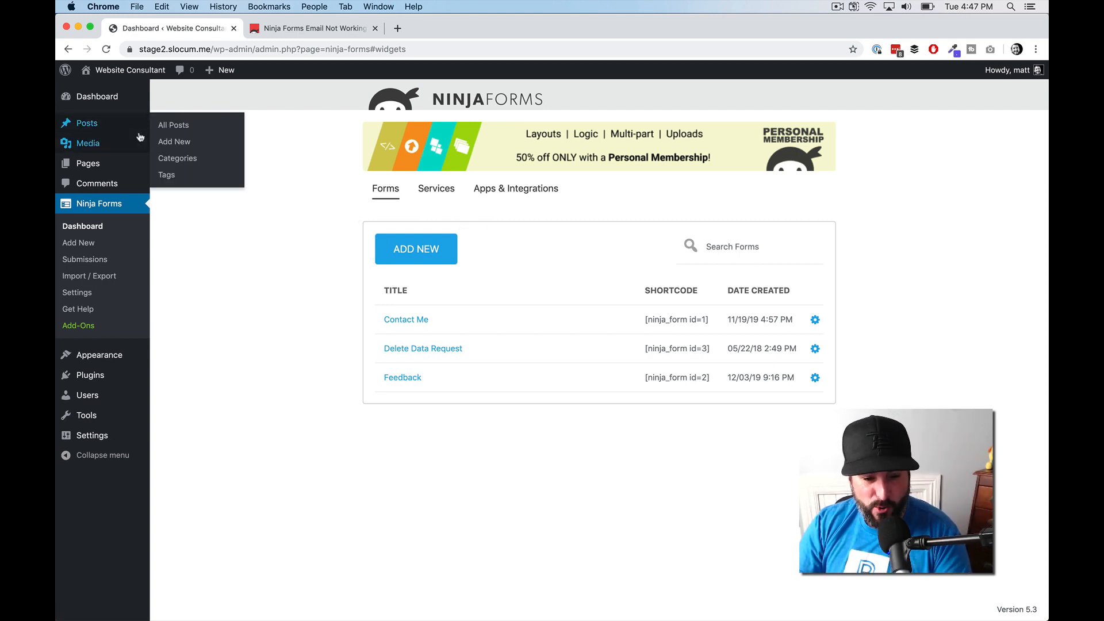
Open the Contact page for editing and dismiss the autosave notice.
click(170, 165)
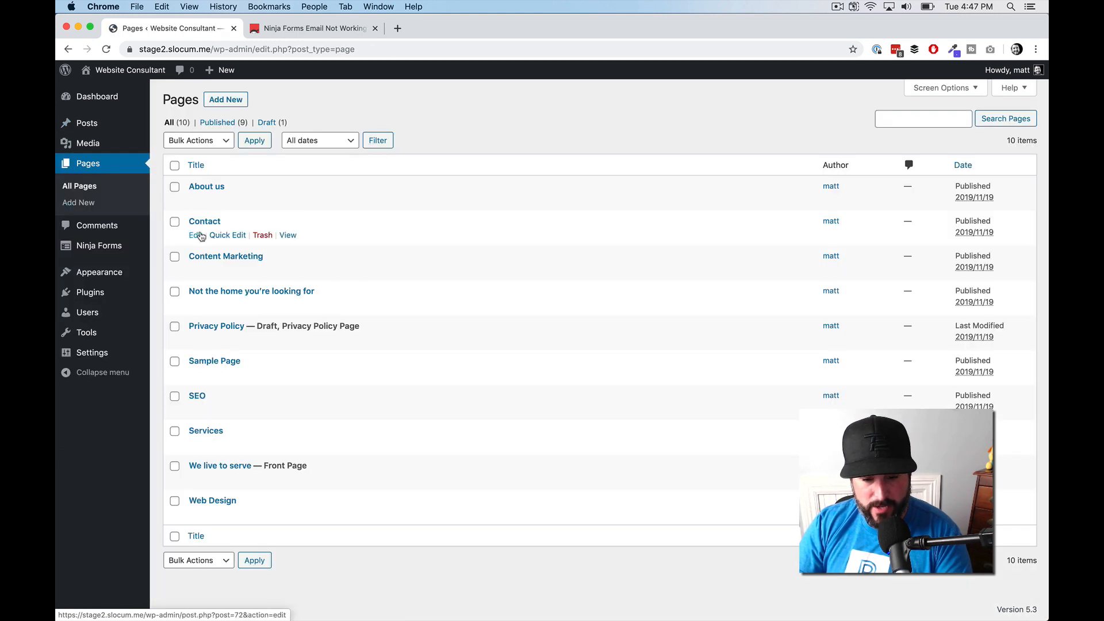
click(198, 237)
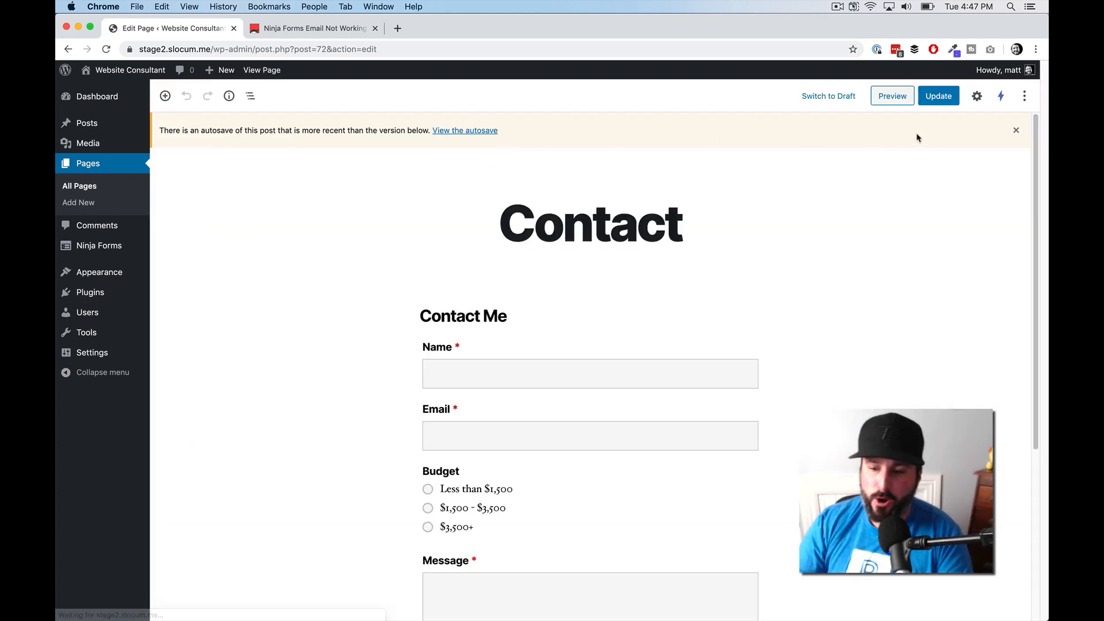
click(1017, 133)
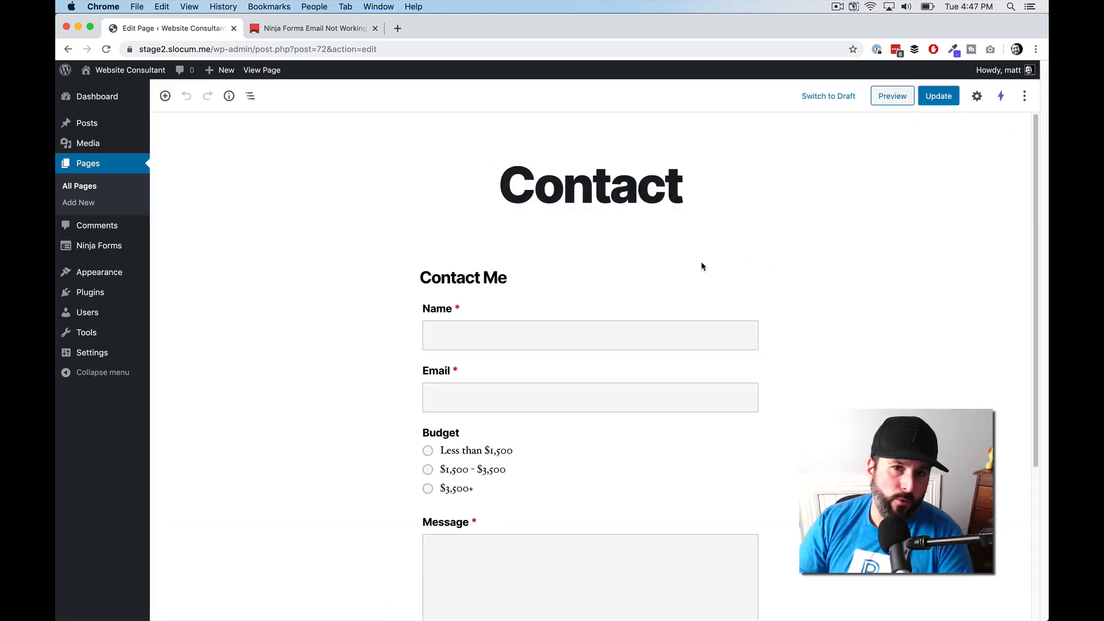
Remove the existing Contact Me form block from the Contact page.
click(673, 271)
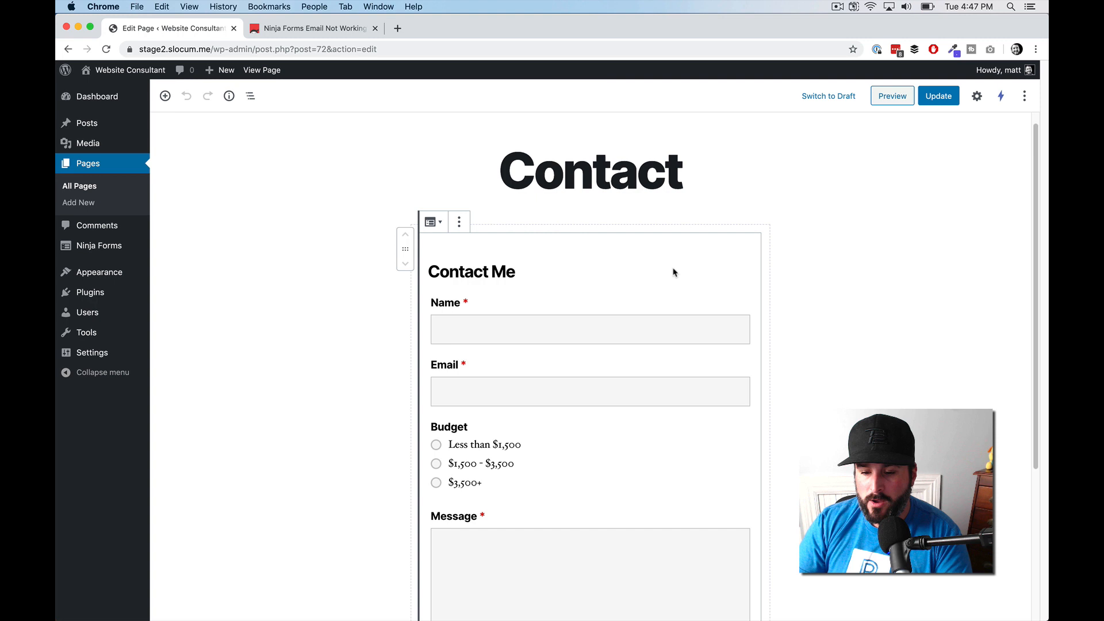
click(457, 226)
click(496, 406)
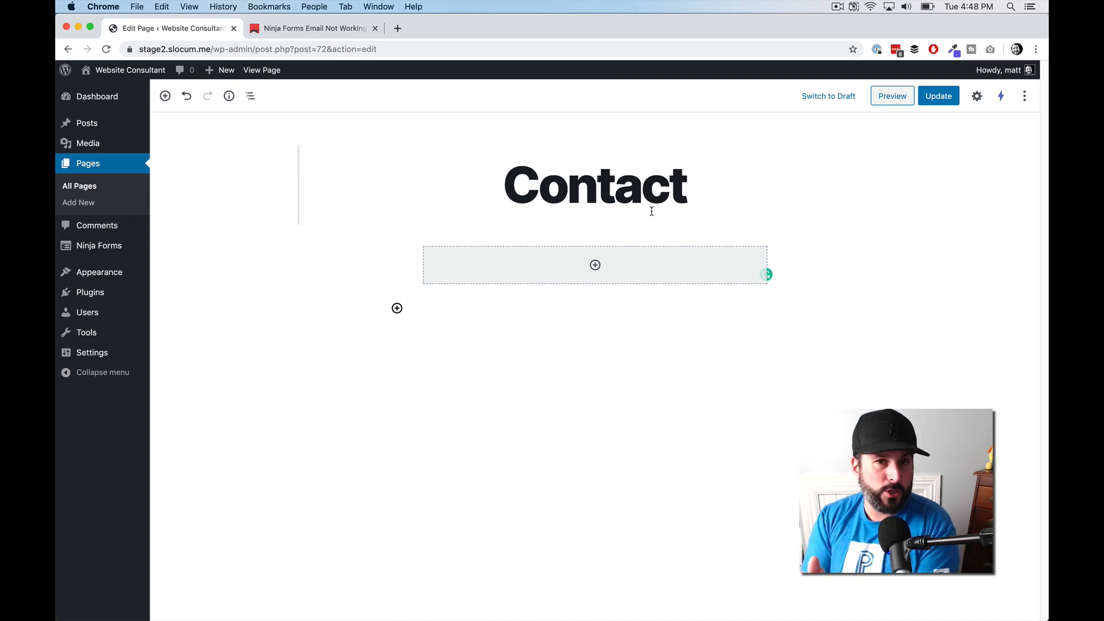
Insert a Ninja Forms block into the empty group block below the Contact title.
click(595, 265)
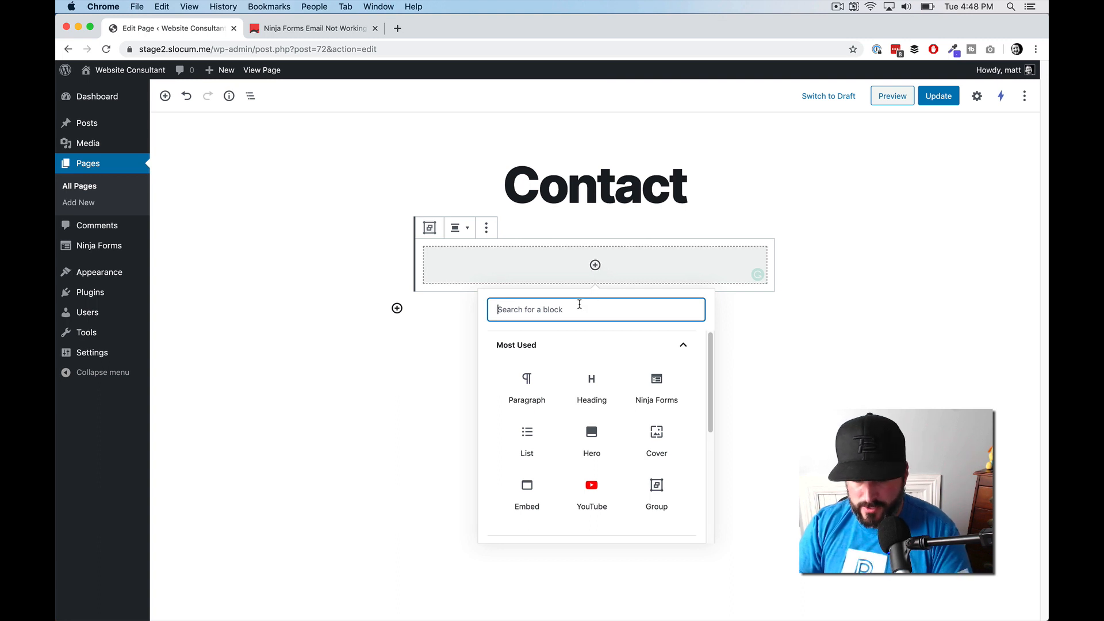
text(nin)
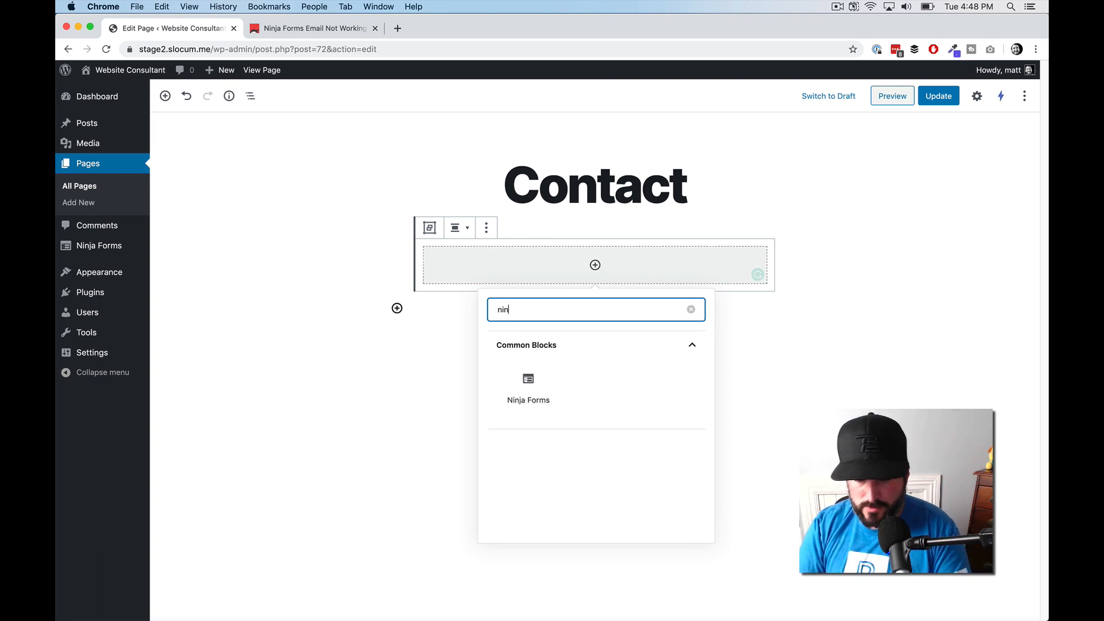
click(541, 386)
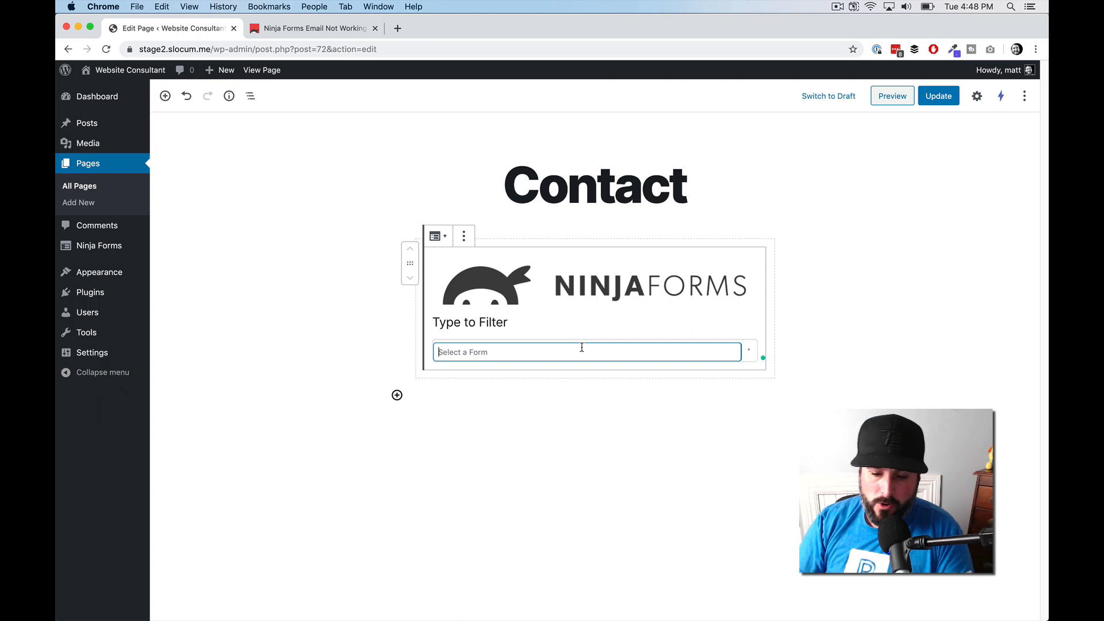
Select the Contact Me (ID: 1) form in the Ninja Forms block and look over the embedded form.
click(681, 354)
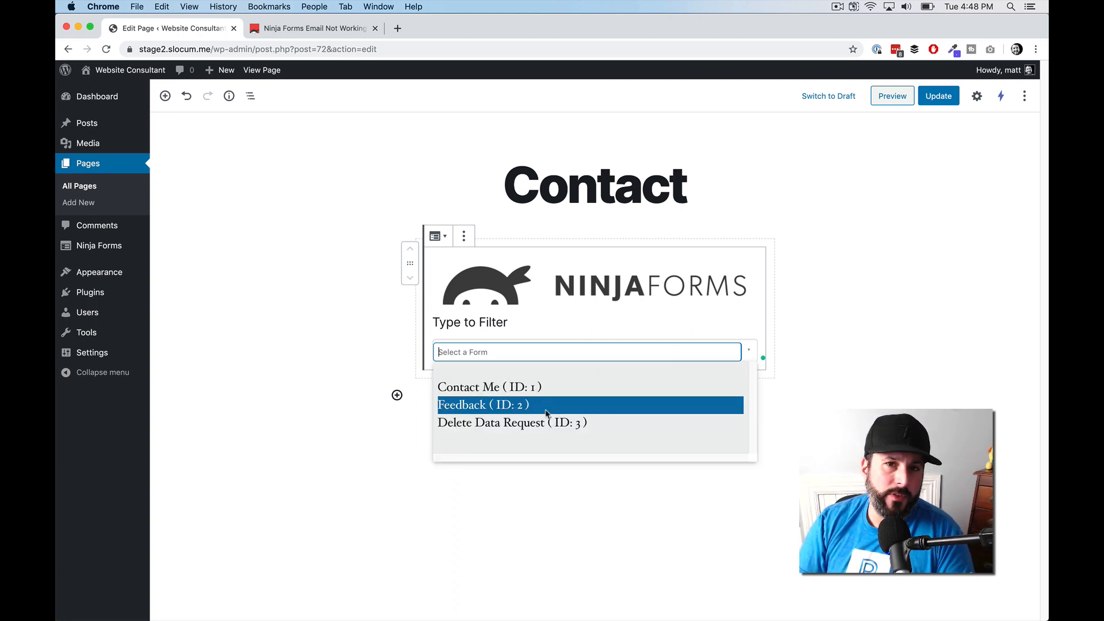
click(512, 391)
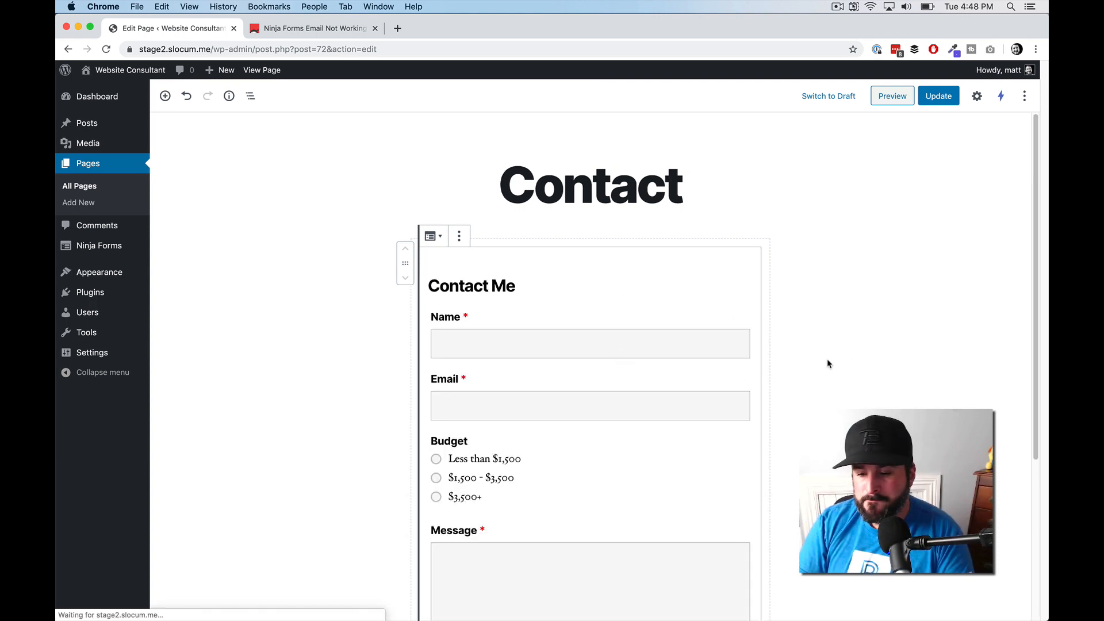
click(828, 364)
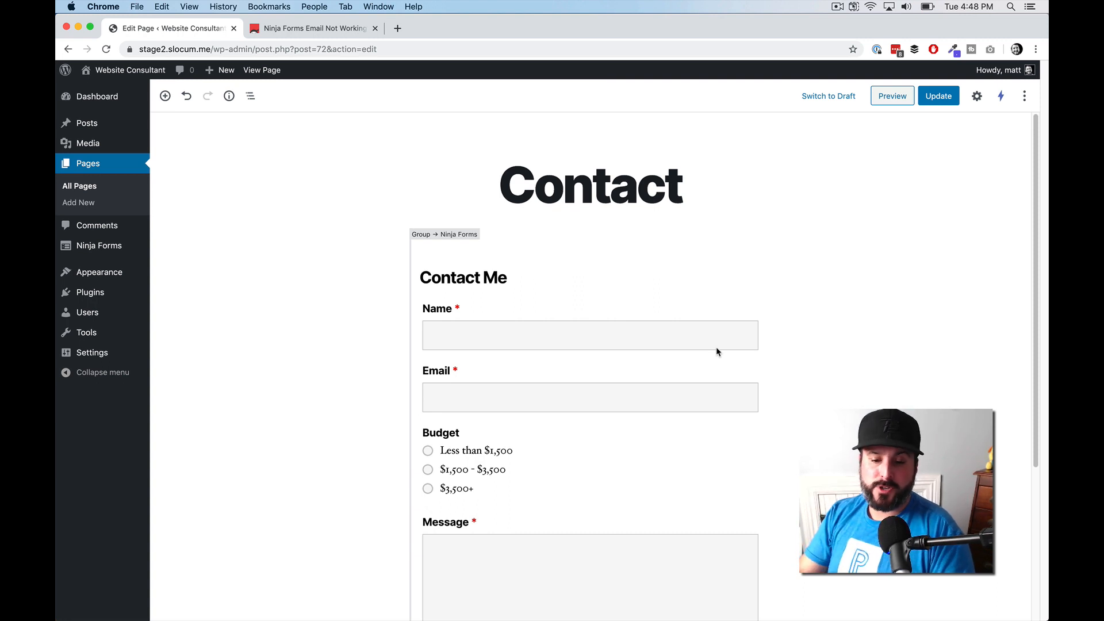
scroll(690, 345, down, 4)
scroll(674, 344, up, 3)
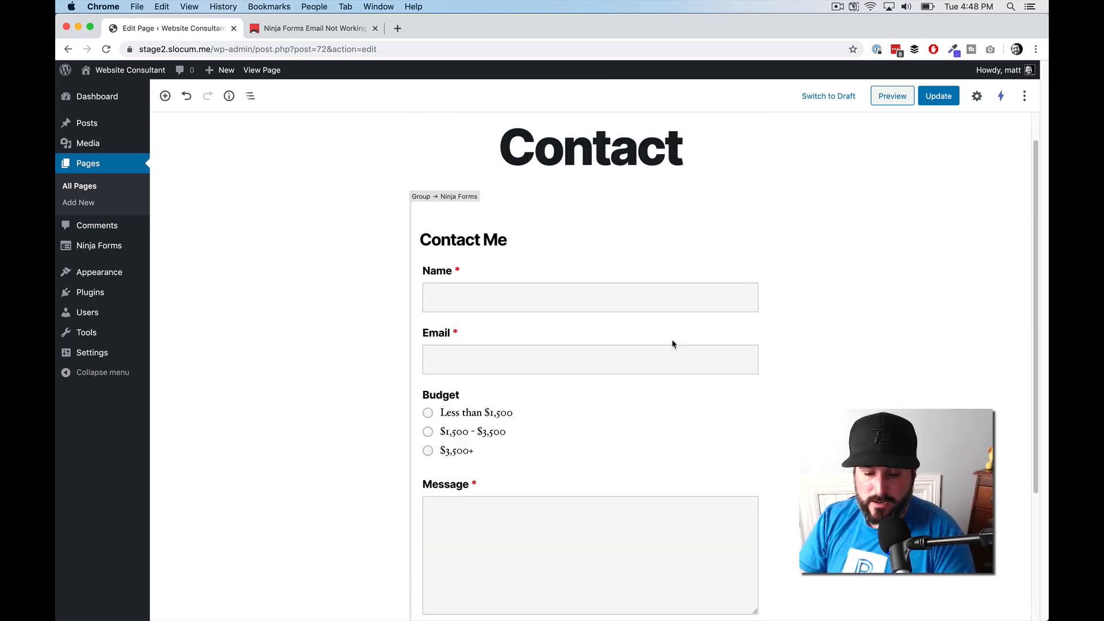
scroll(674, 344, up, 1)
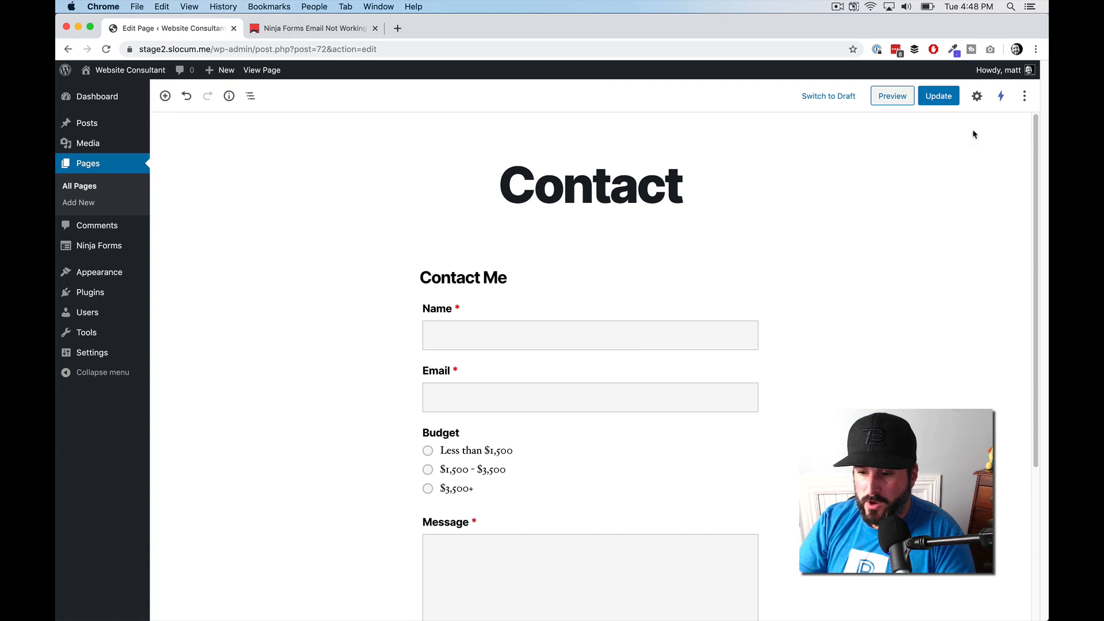
Append the Contact Me form to the Contact page through its document settings and update the page.
click(977, 96)
scroll(948, 207, down, 3)
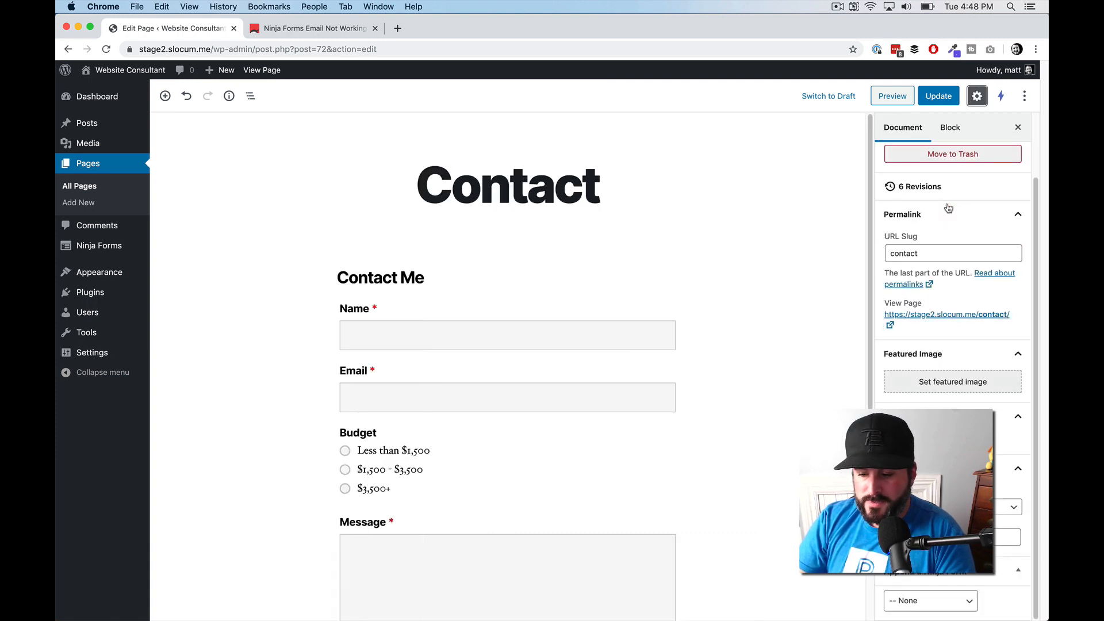
scroll(949, 207, down, 2)
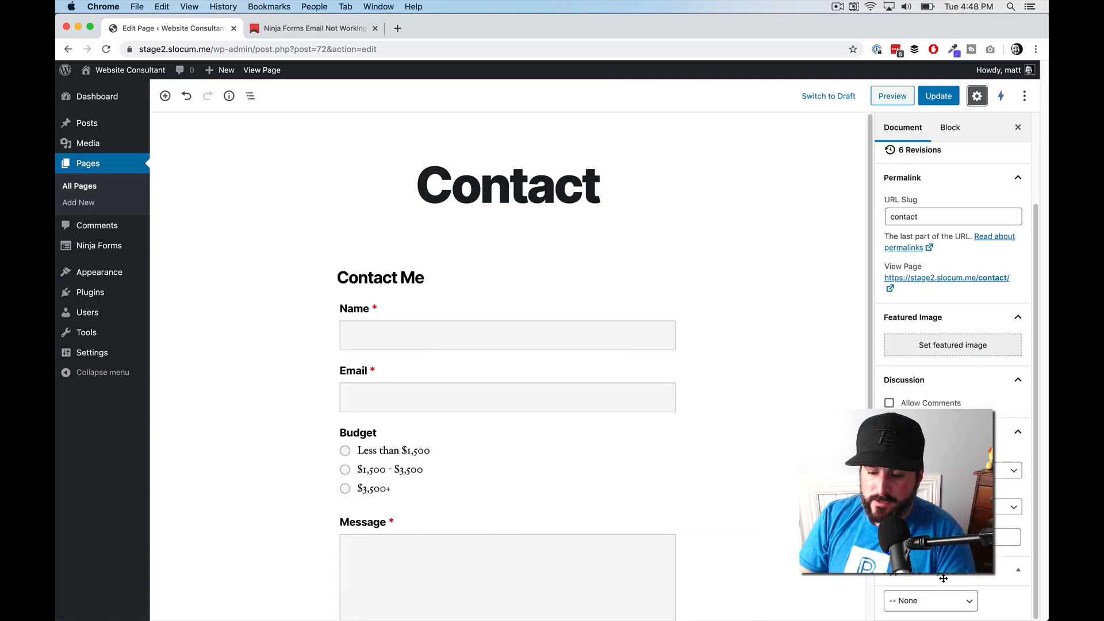
scroll(1016, 434, up, 3)
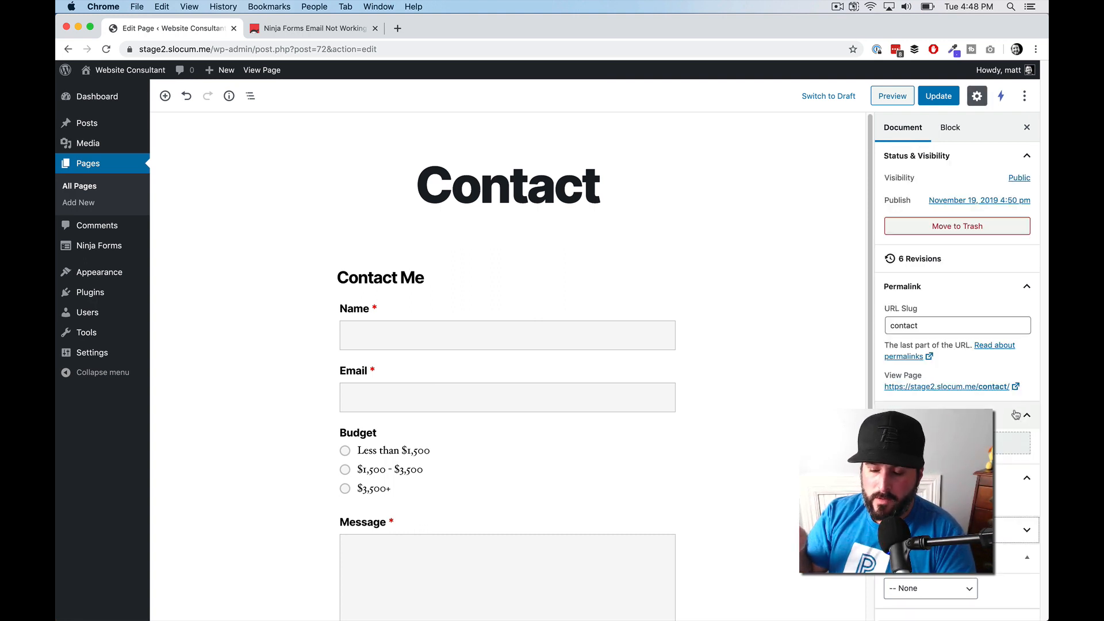
click(962, 593)
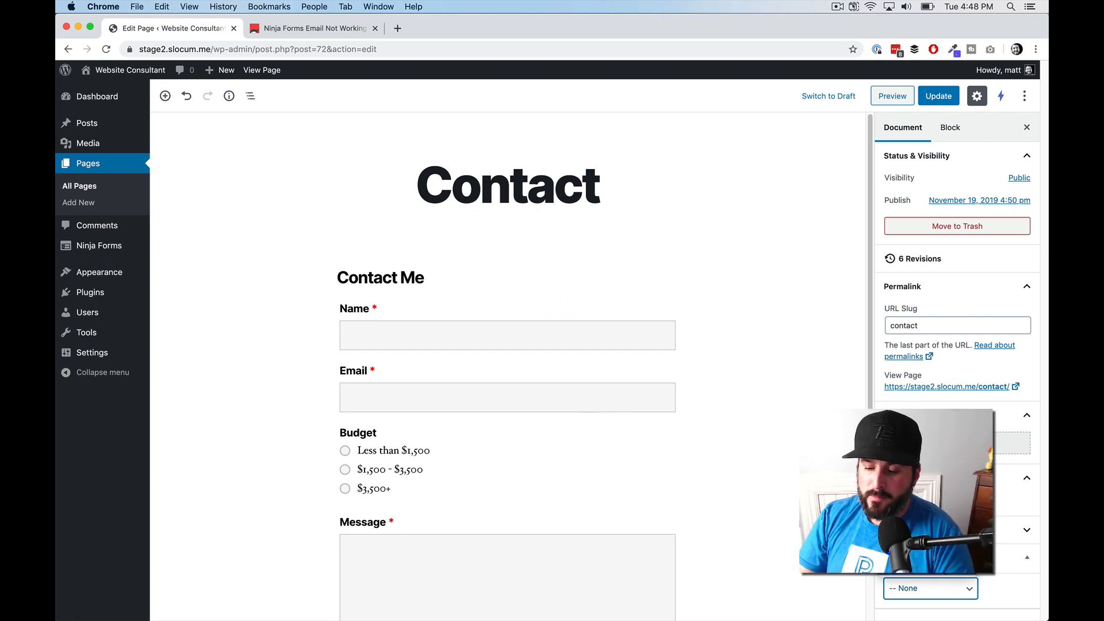
scroll(793, 535, down, 1)
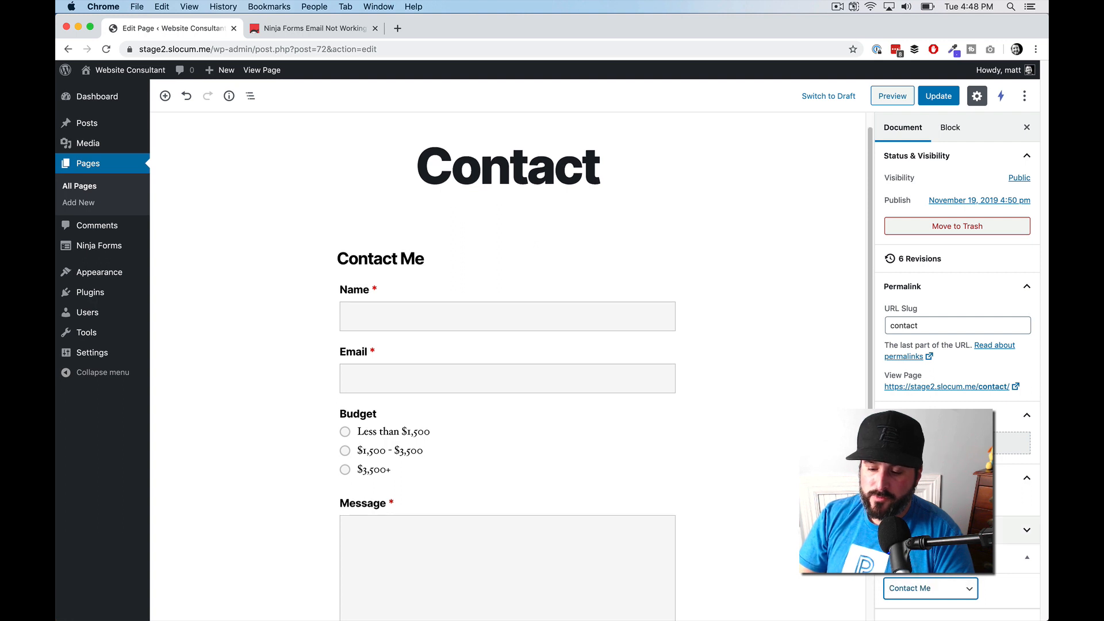
click(940, 98)
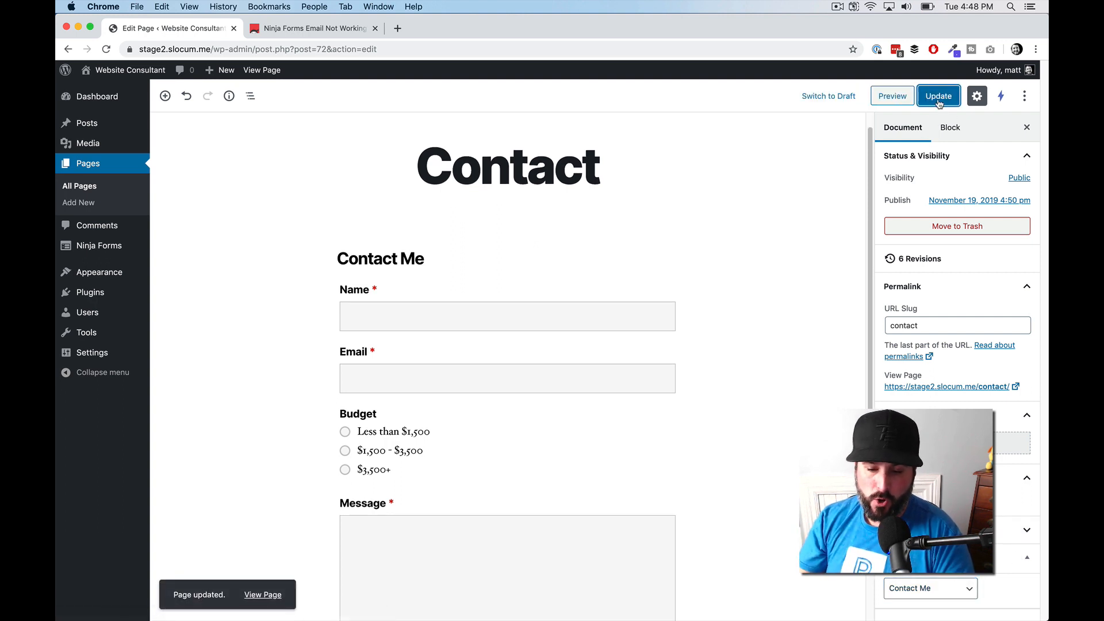
Remove the Ninja Forms block from the group on the Contact page.
click(445, 266)
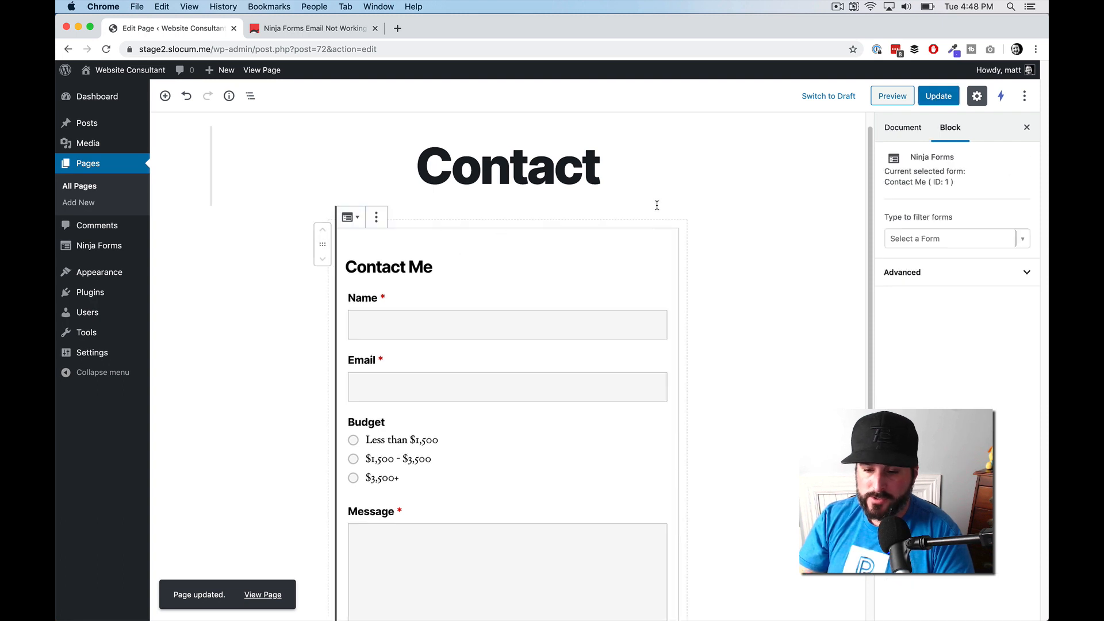
click(376, 217)
click(405, 402)
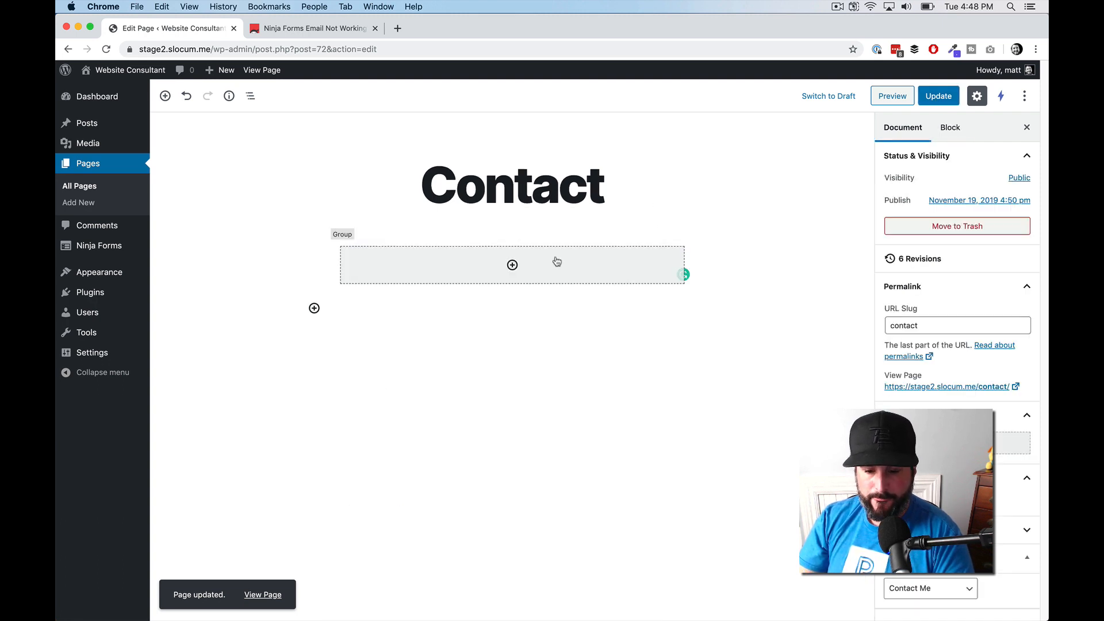
Add a paragraph below the empty group block reading "This is a test page for the contact form.".
click(314, 309)
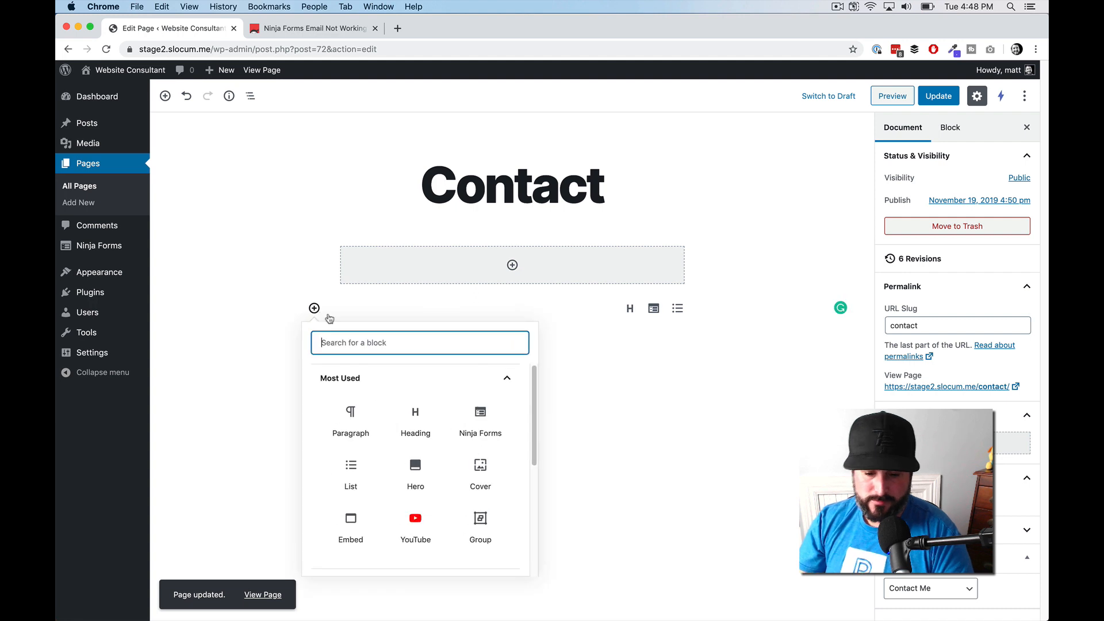
click(358, 412)
text(This is a)
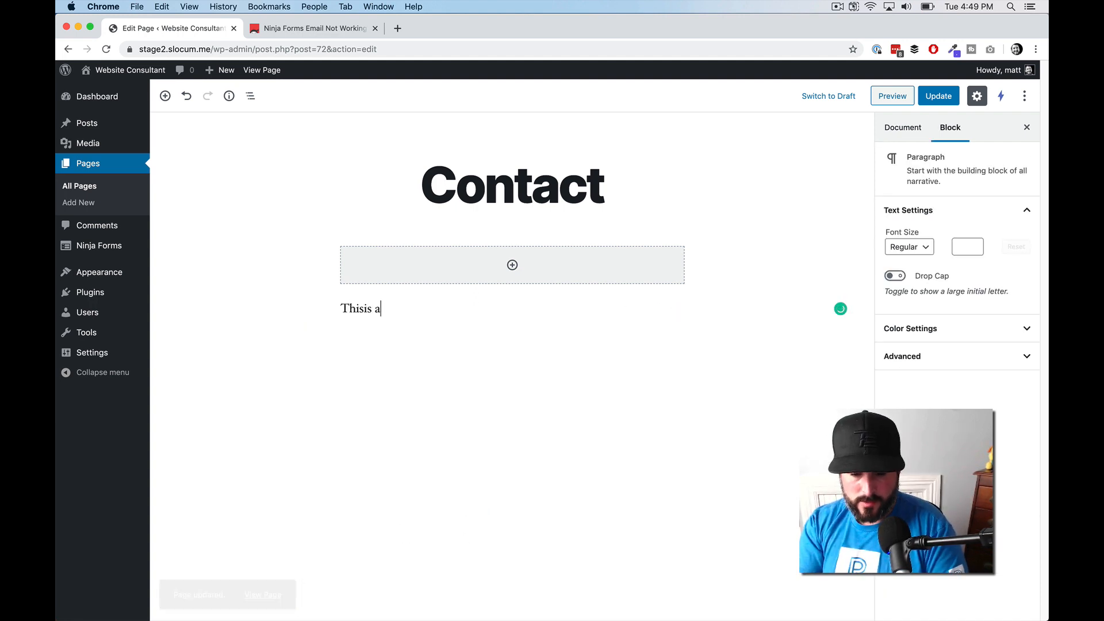
key(BackSpace)
key(BackSpace)
text(is a test page for te)
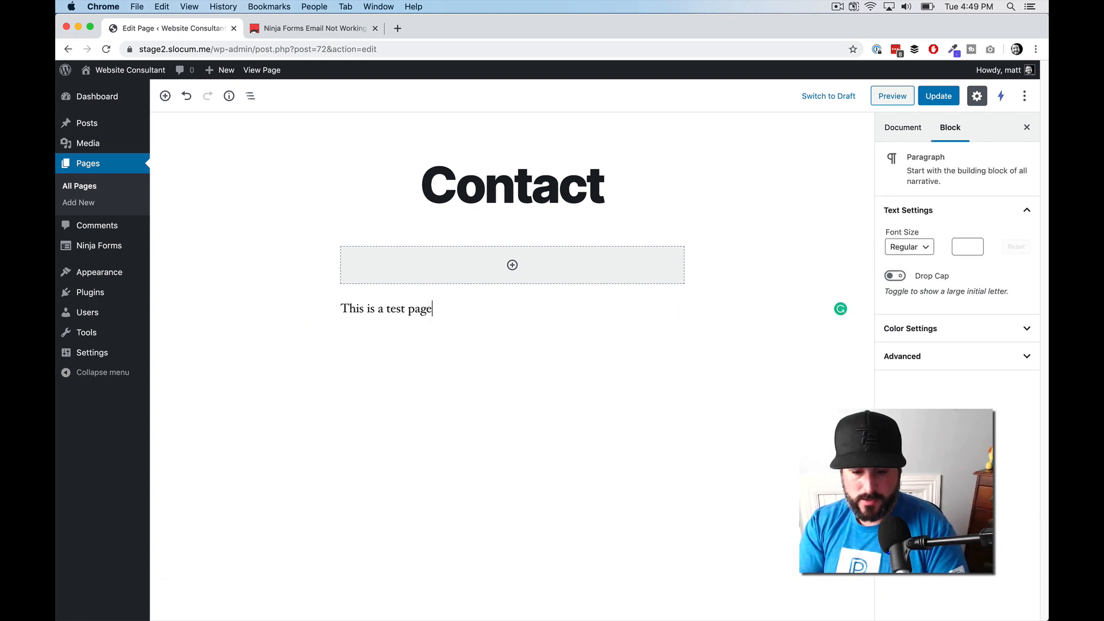
key(BackSpace)
text(he contatc)
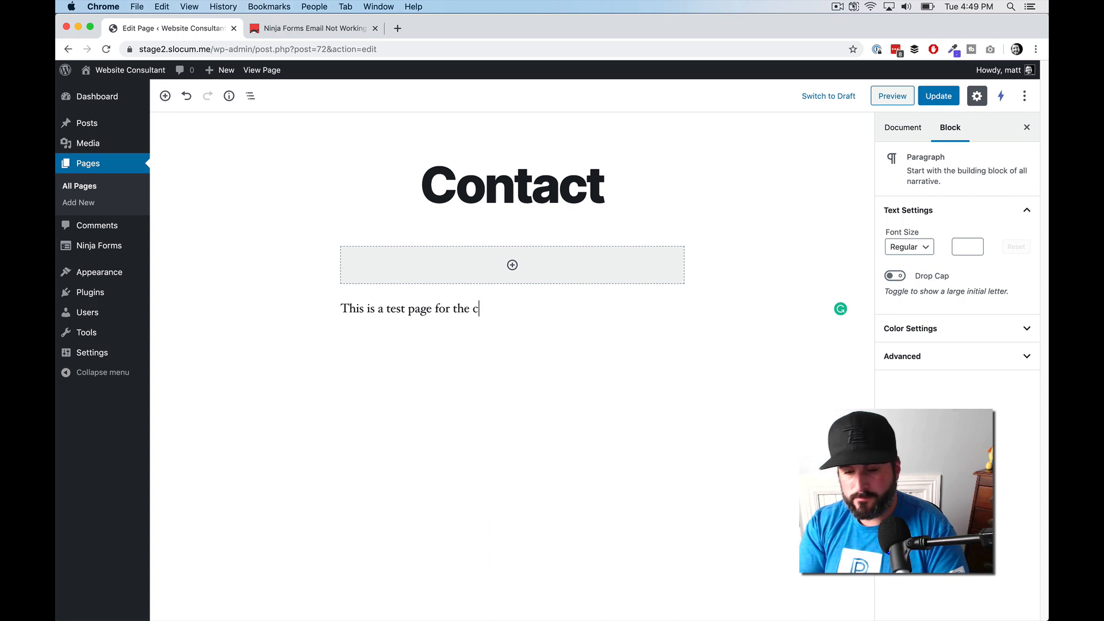
key(BackSpace)
key(BackSpace)
text(ct form.)
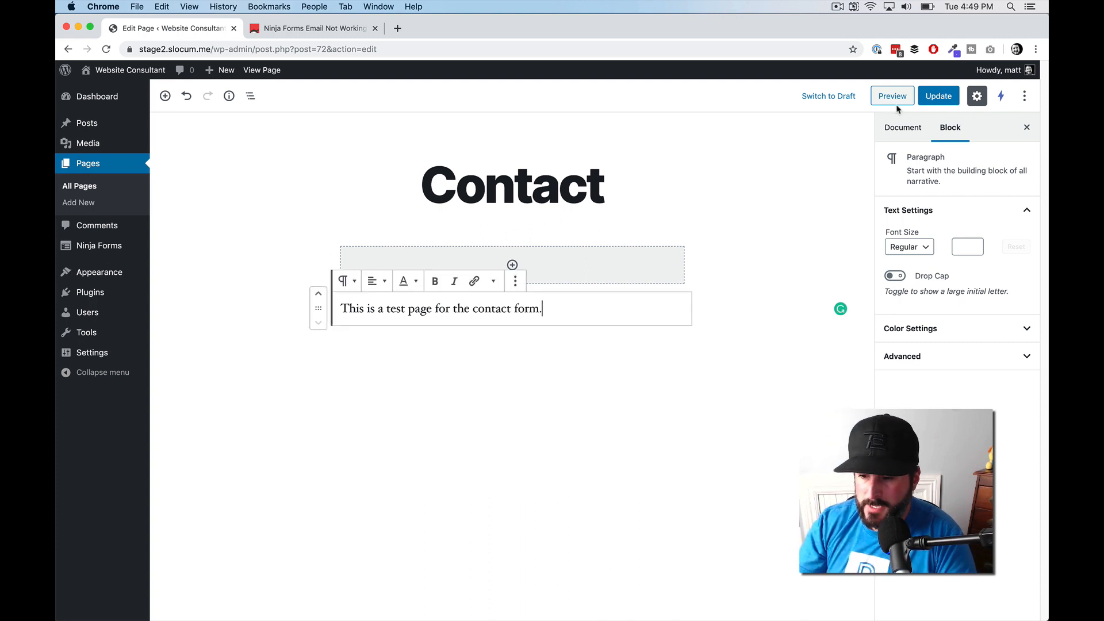
Update the Contact page, preview it and review the appended form below the paragraph.
click(938, 96)
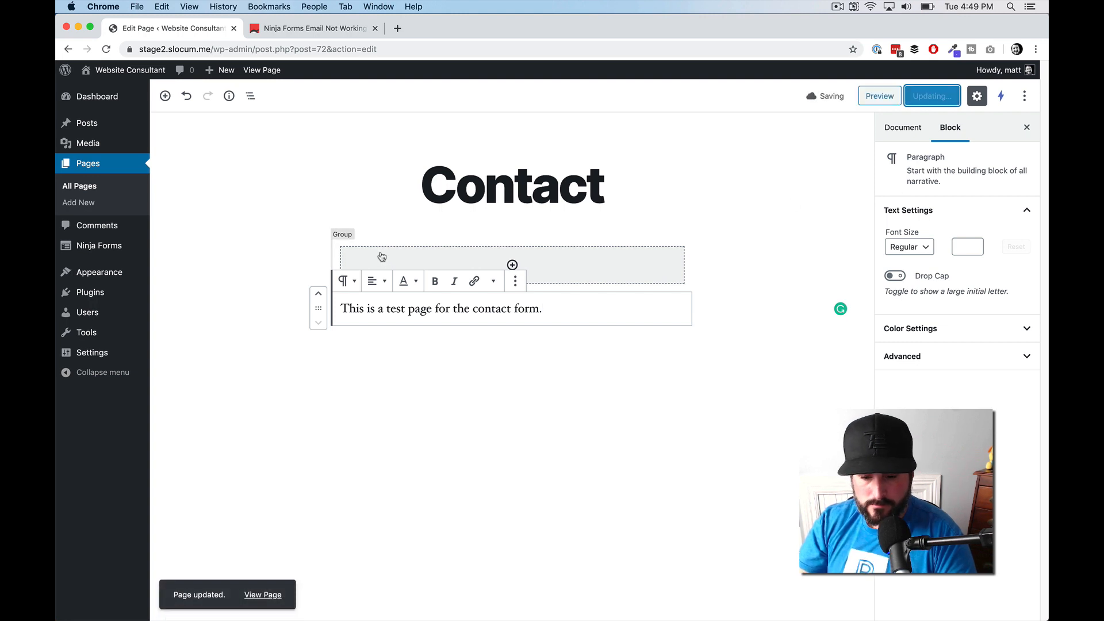
click(880, 97)
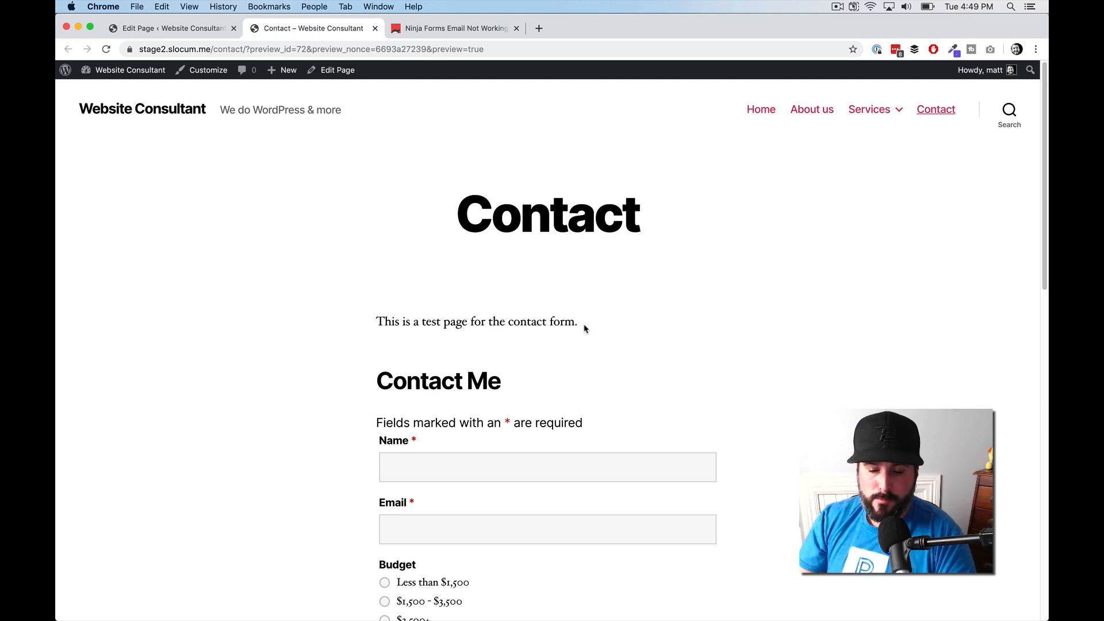
scroll(582, 326, down, 5)
scroll(581, 324, down, 3)
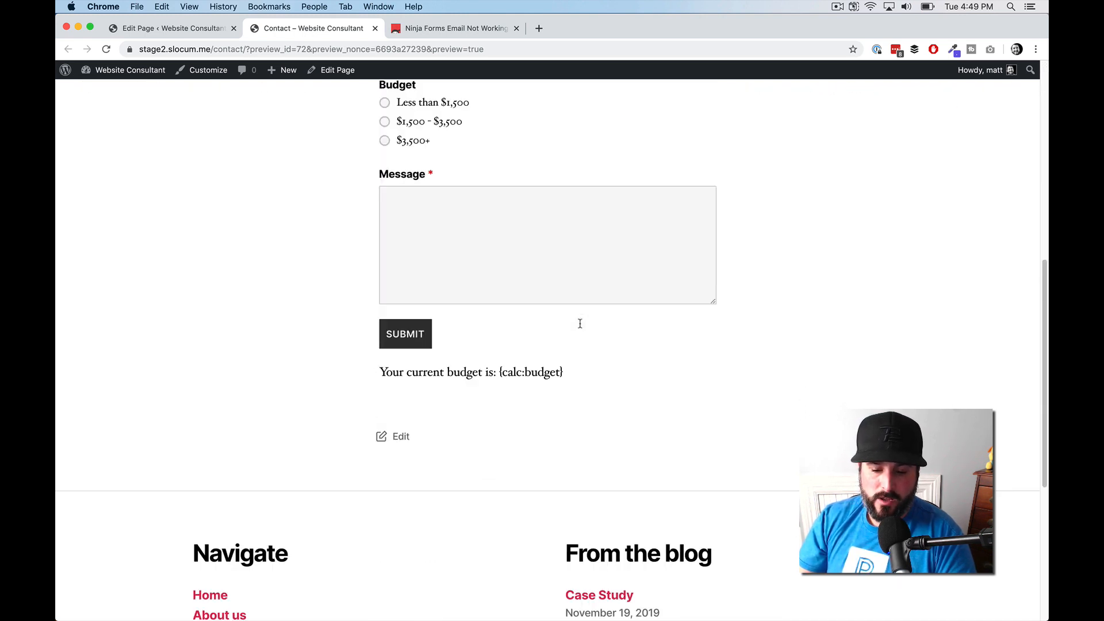
scroll(570, 328, up, 8)
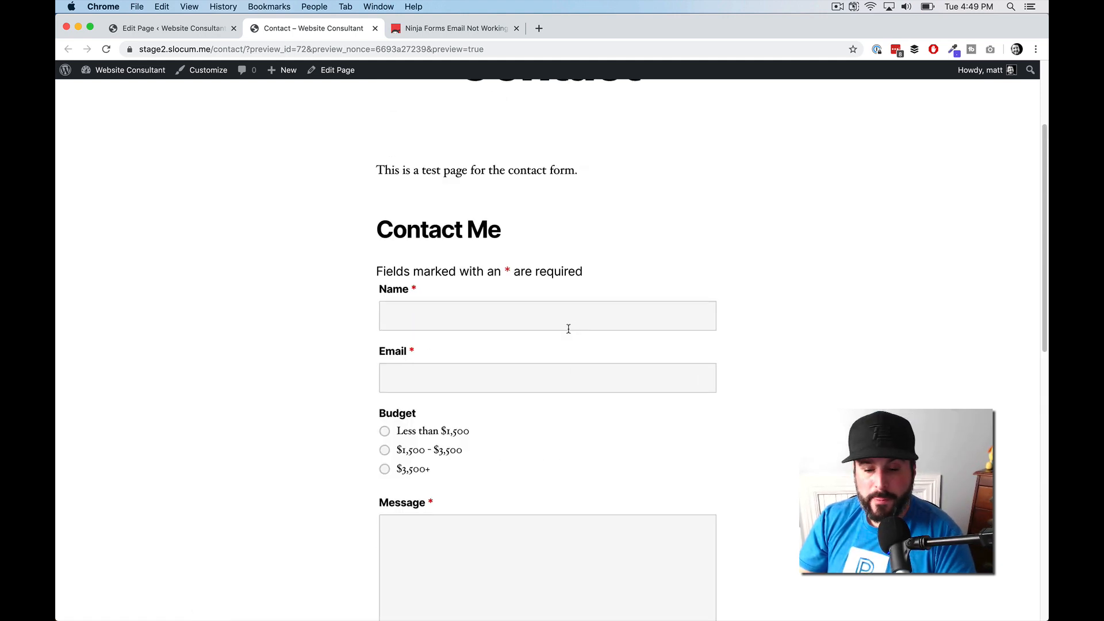
Return to the Ninja Forms dashboard, start adding a new form and browse the available templates.
click(210, 32)
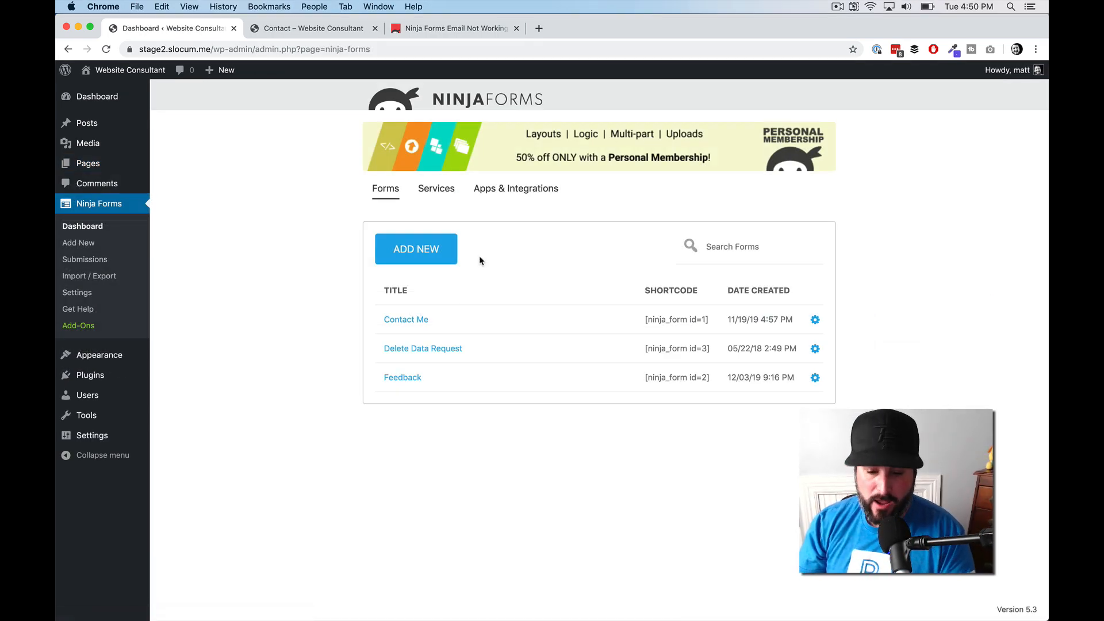
click(427, 255)
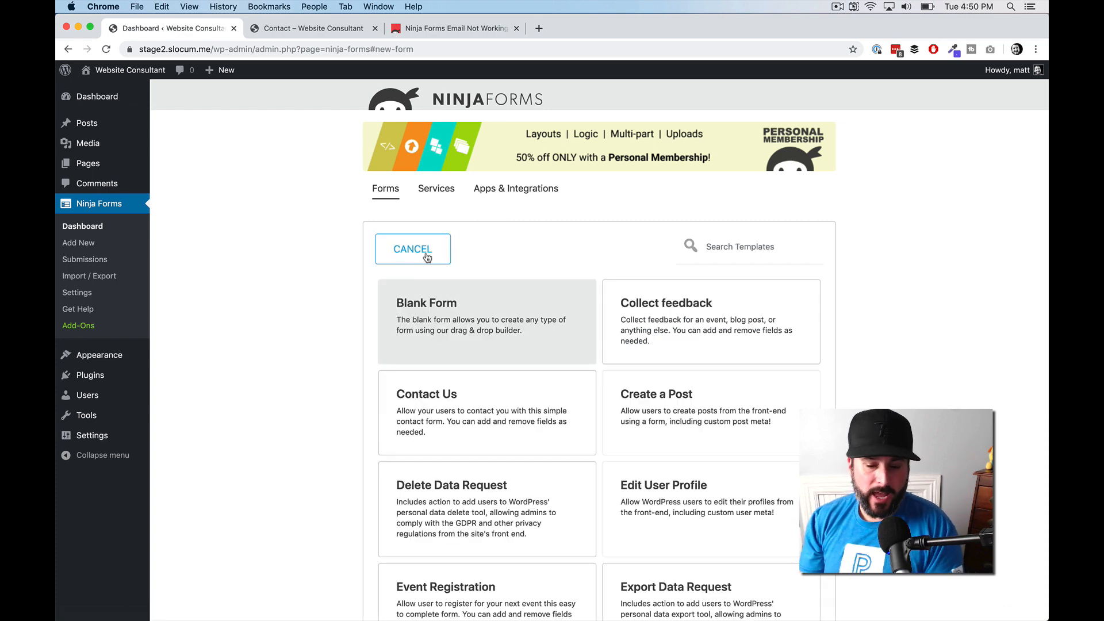
scroll(563, 379, down, 8)
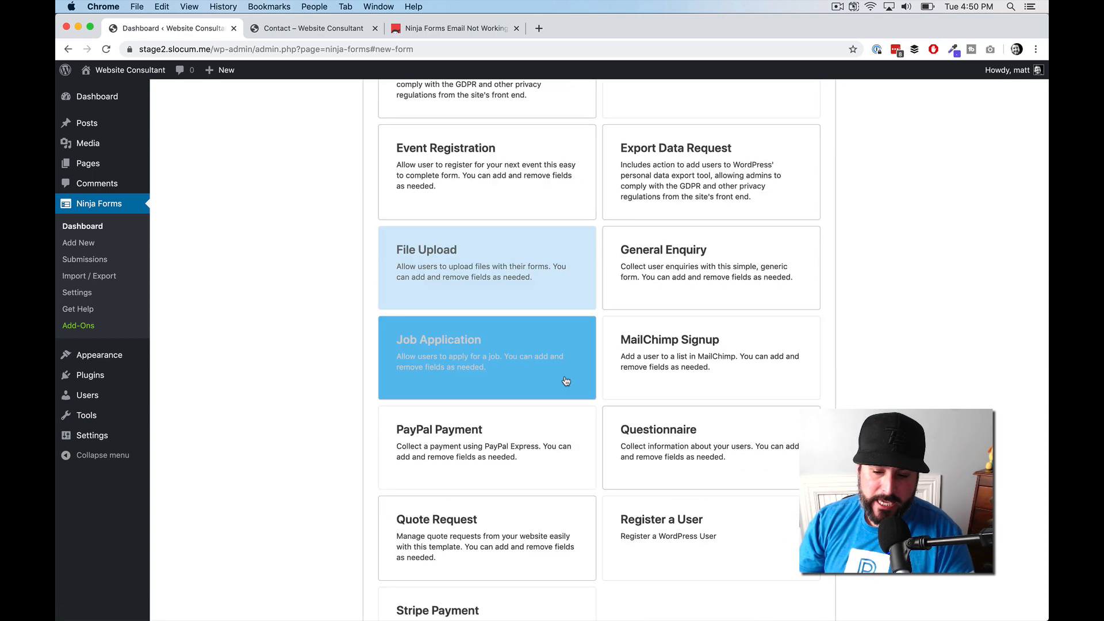
scroll(567, 380, up, 2)
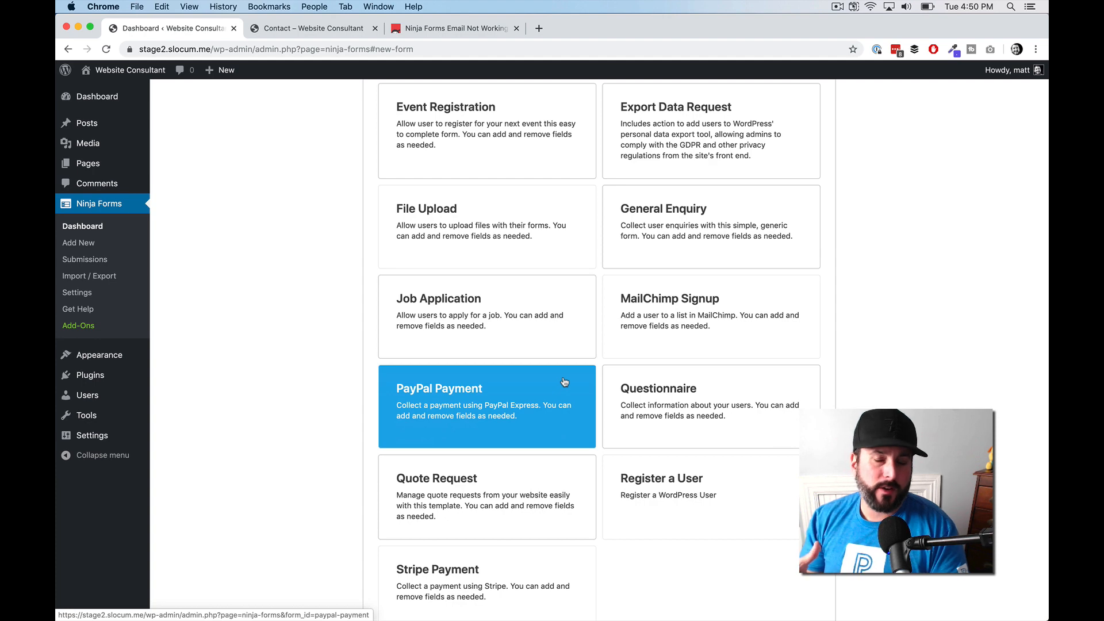
scroll(560, 374, up, 8)
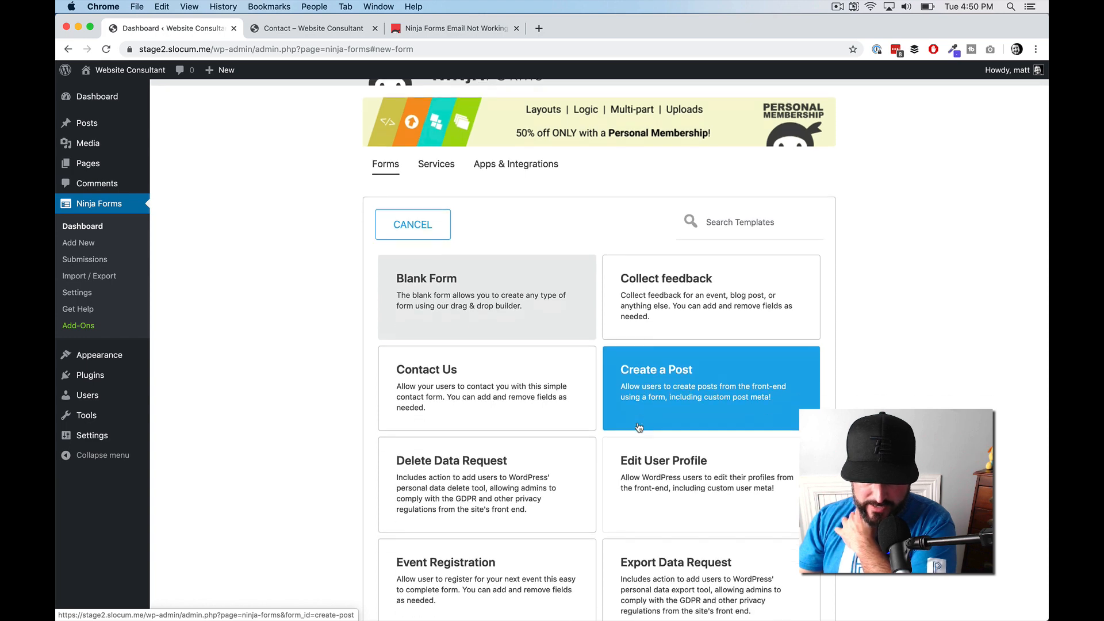
scroll(638, 417, down, 8)
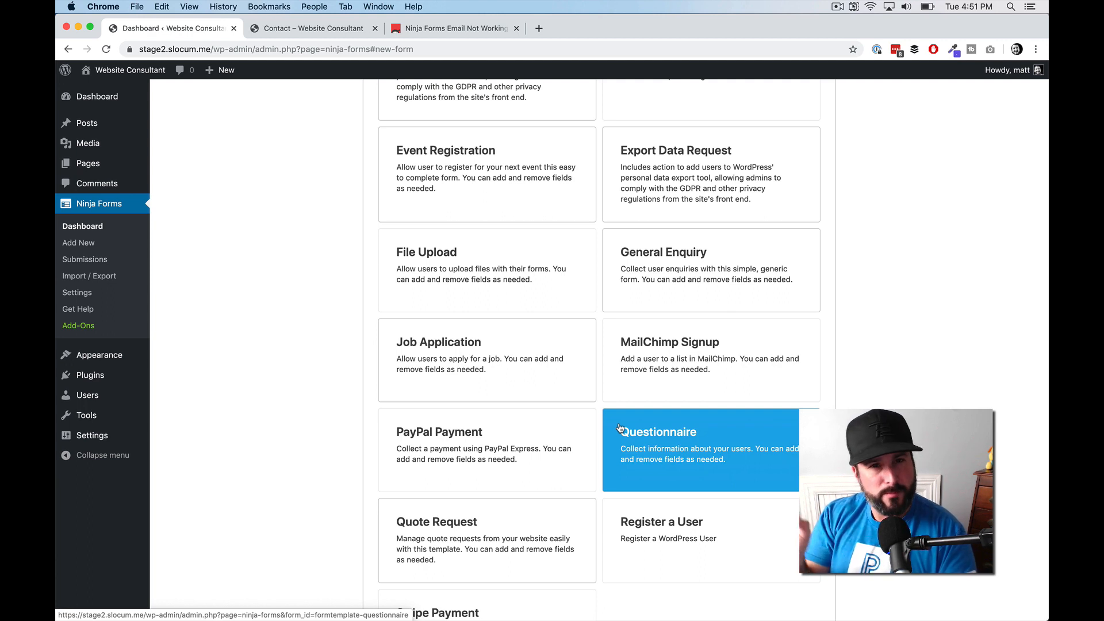
Check the add-on required by the PayPal Payment template on its product page, and close the template's notice.
click(475, 433)
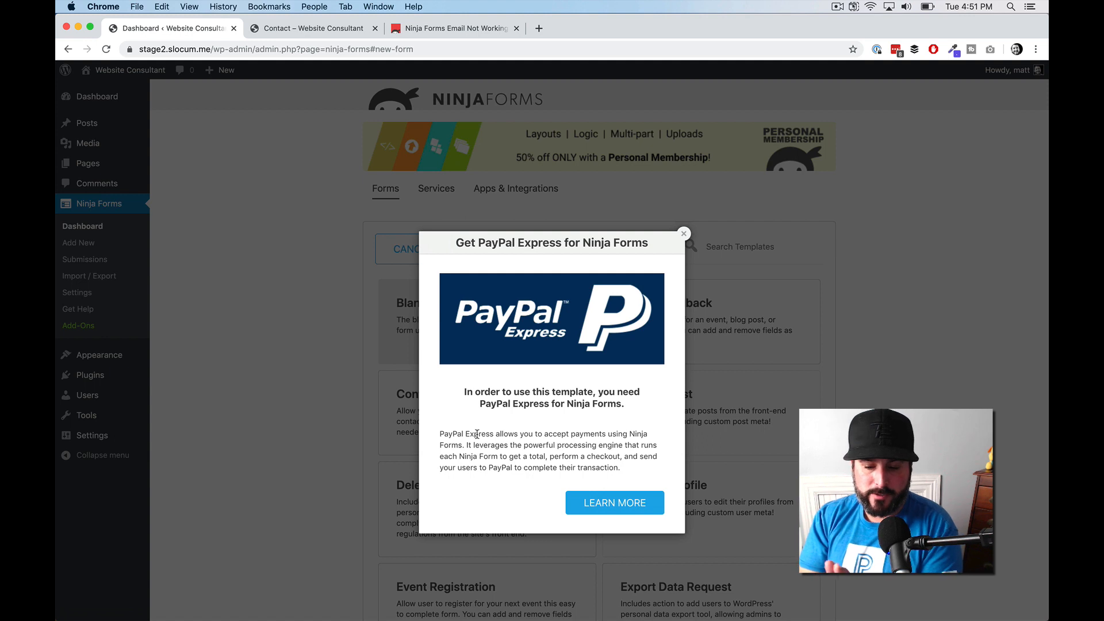
click(649, 507)
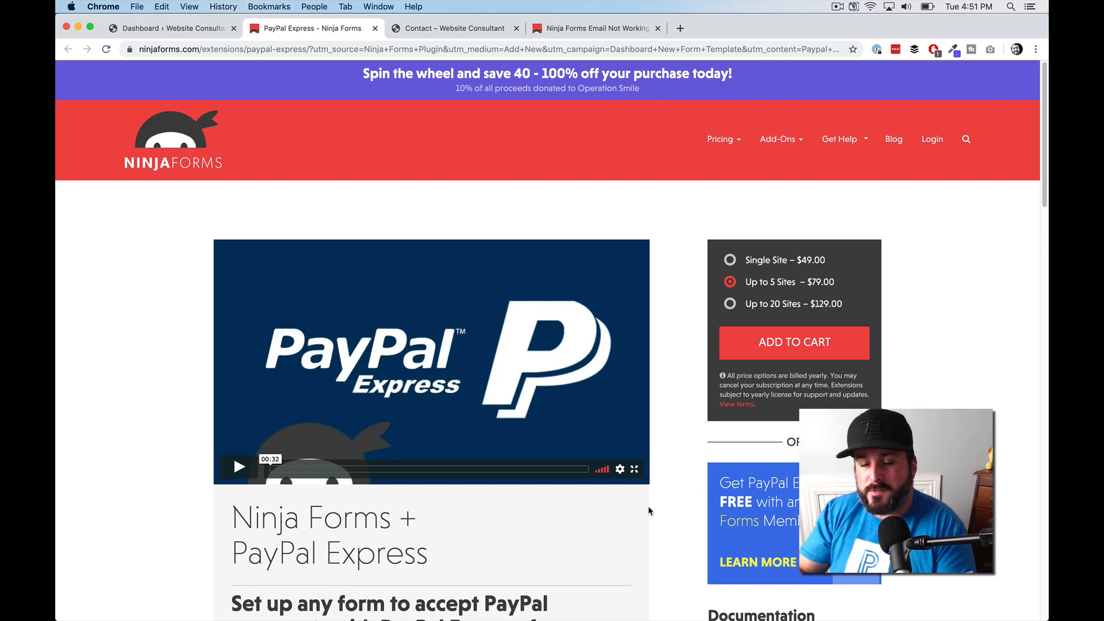
click(204, 30)
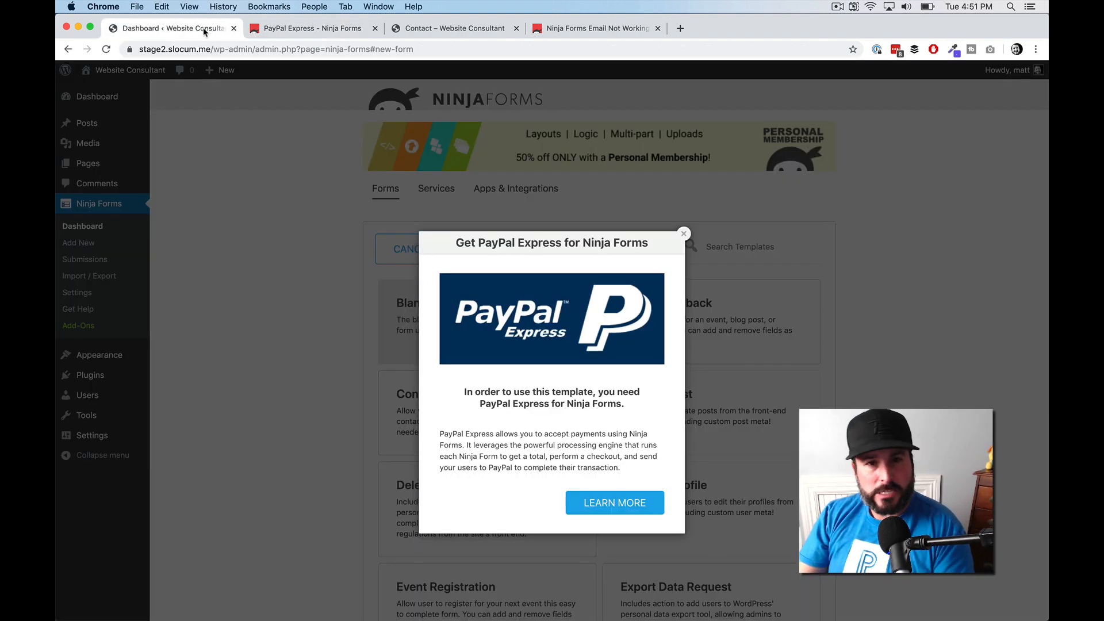
click(685, 235)
Create a new form from the Collect feedback template and review its fields in the form builder.
scroll(649, 328, down, 5)
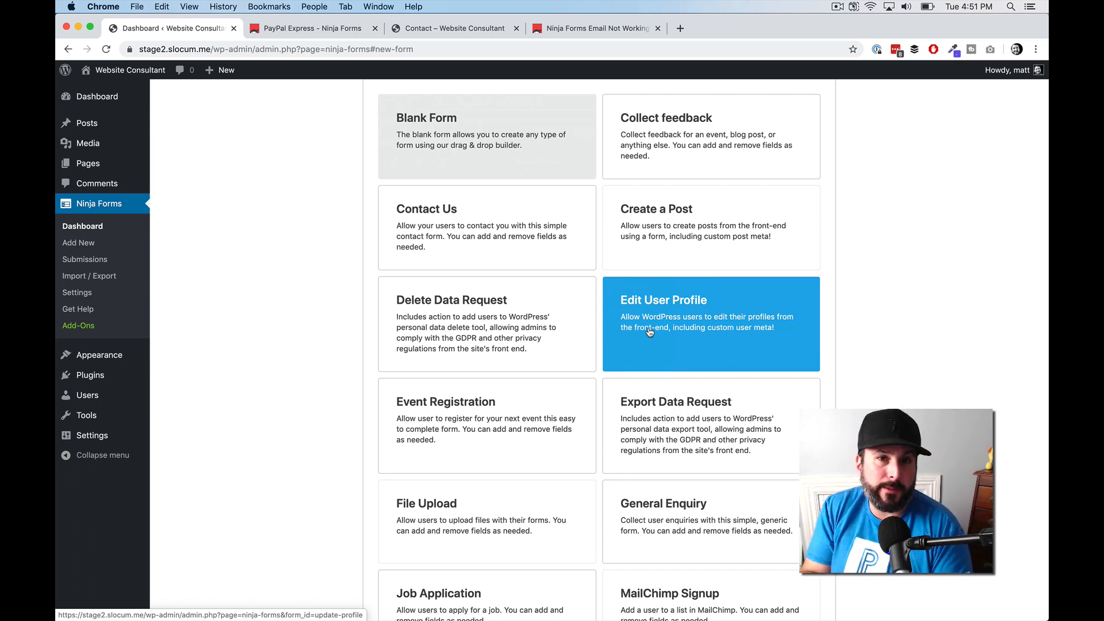
click(641, 131)
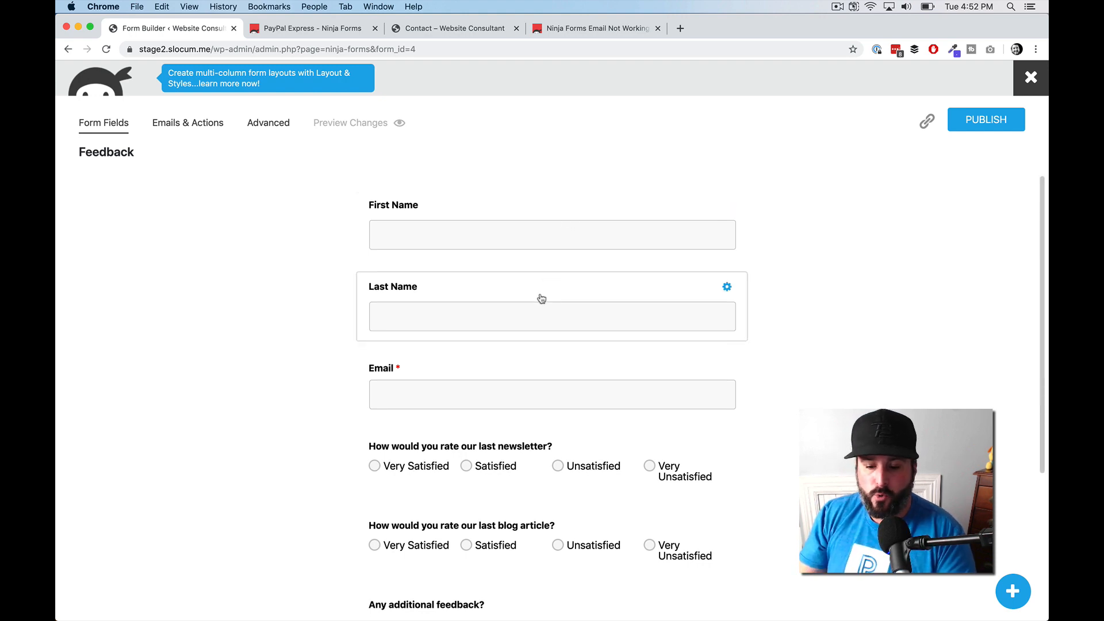
scroll(540, 304, down, 1)
scroll(544, 314, down, 5)
scroll(552, 425, up, 6)
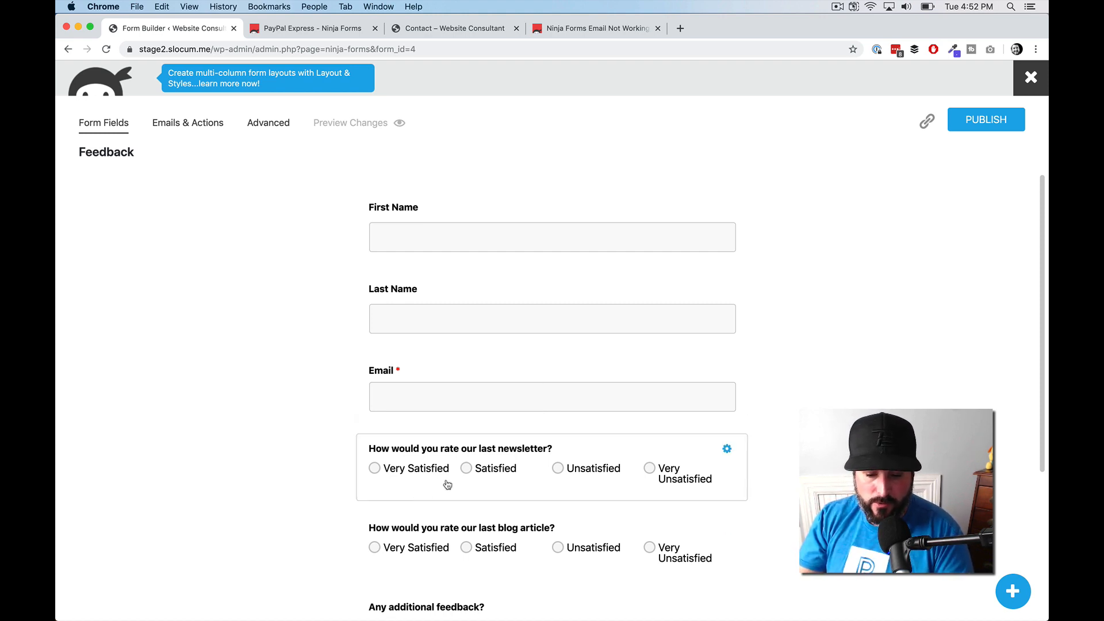
scroll(477, 485, down, 1)
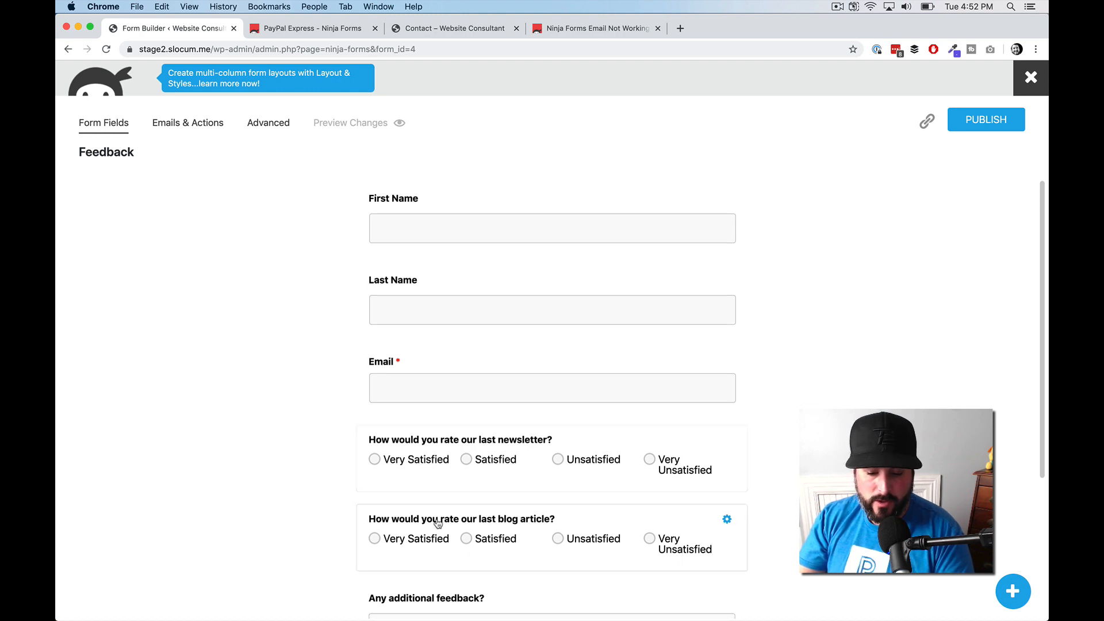
Review the rating and additional feedback fields of the Feedback form, and close its builder to switch to the Contact Me form.
scroll(424, 532, down, 5)
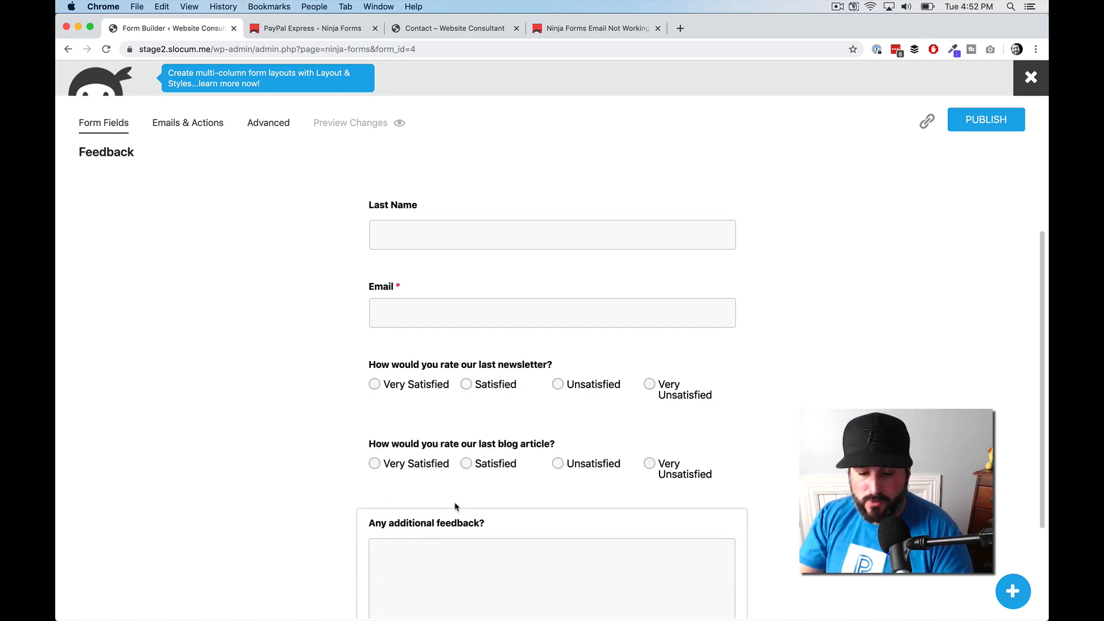
scroll(490, 489, up, 2)
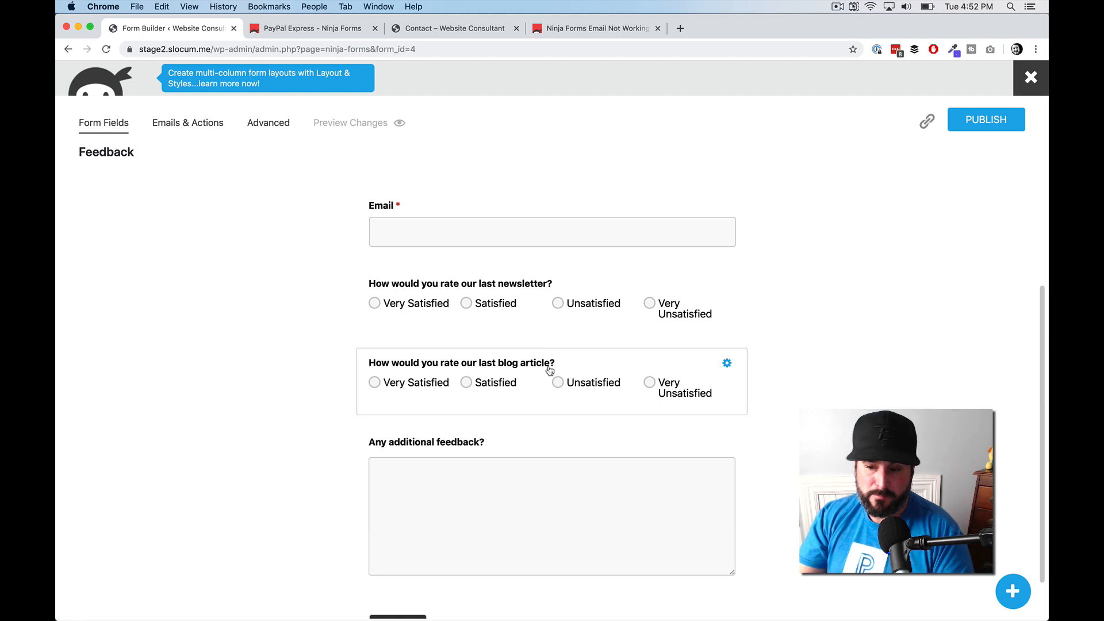
mouse_move(737, 215)
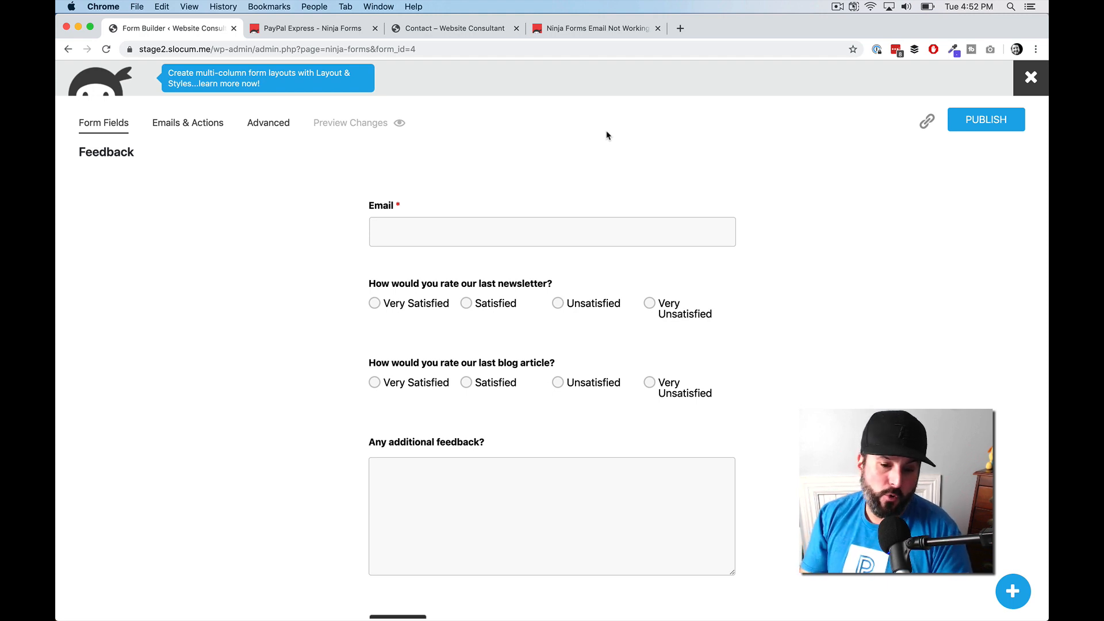
click(1030, 79)
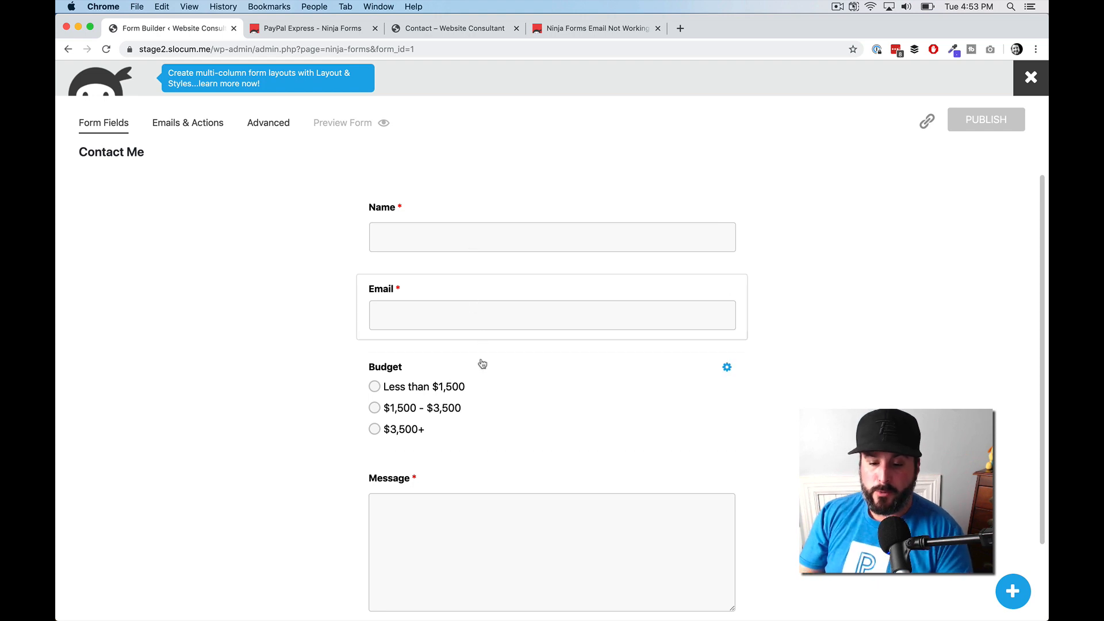
Duplicate the Email field of the Contact Me form and delete the copy.
scroll(483, 454, down, 3)
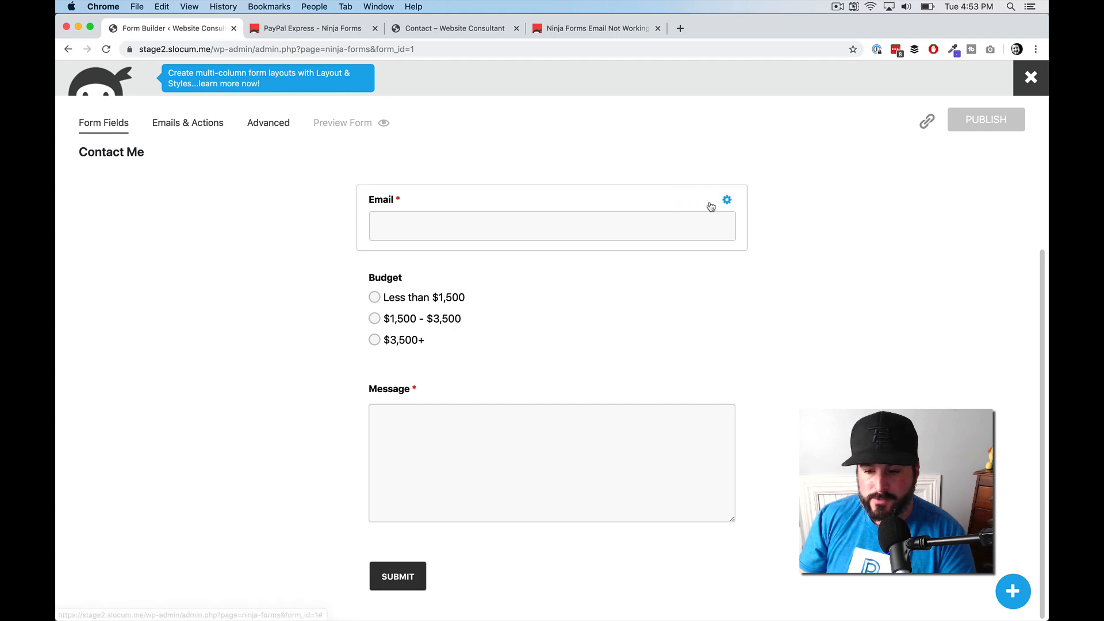
click(681, 202)
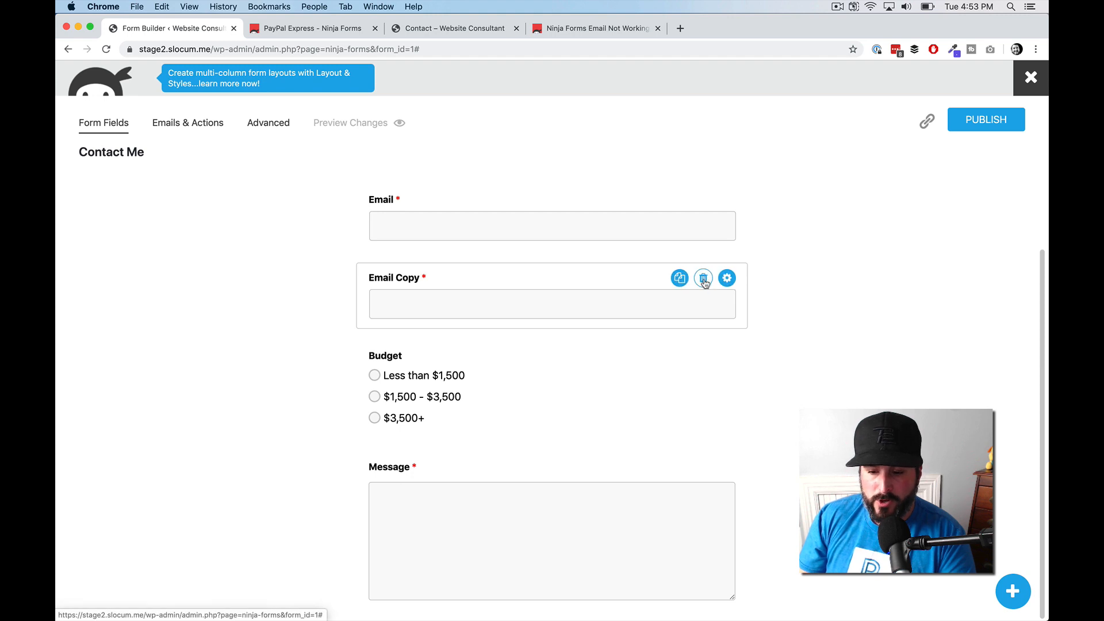
click(712, 278)
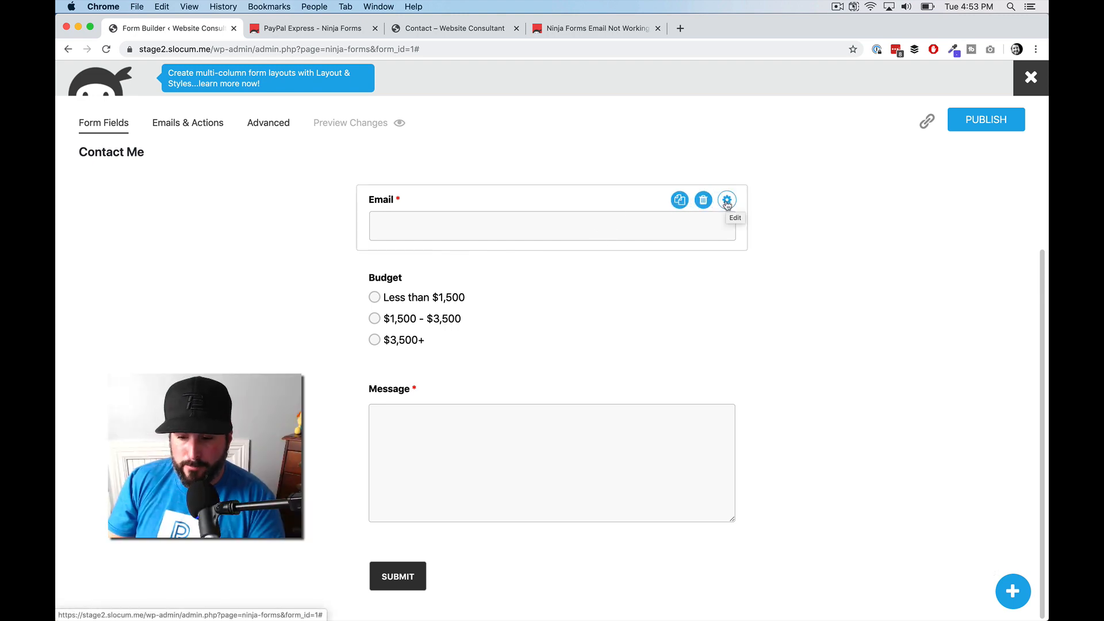
Change the Email field's label to "Your e-mail" and keep it as a required field.
click(727, 202)
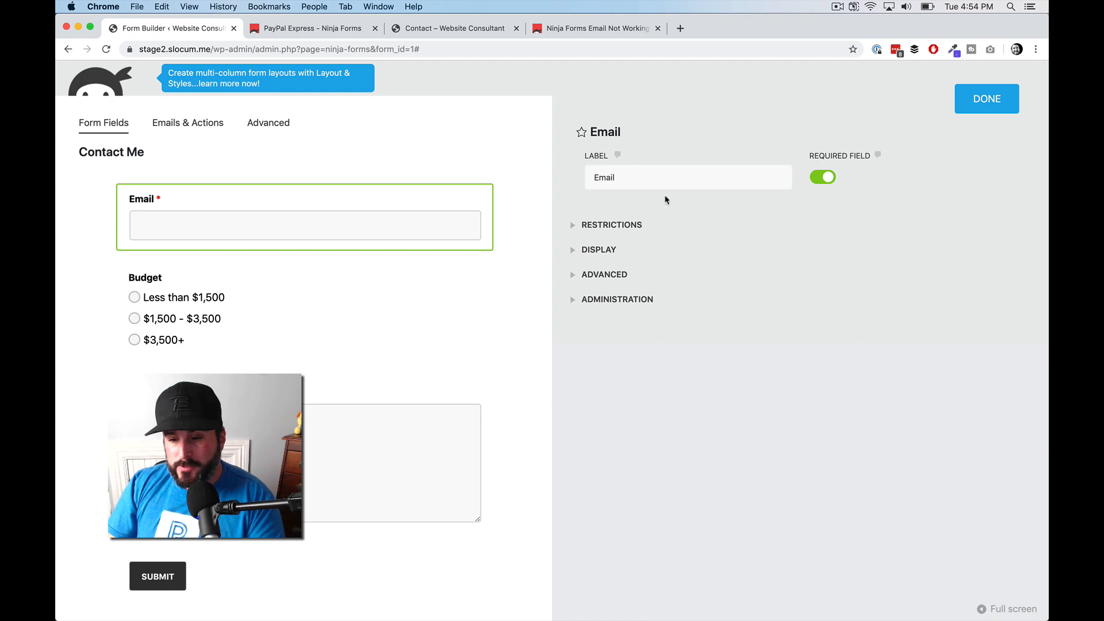
click(653, 176)
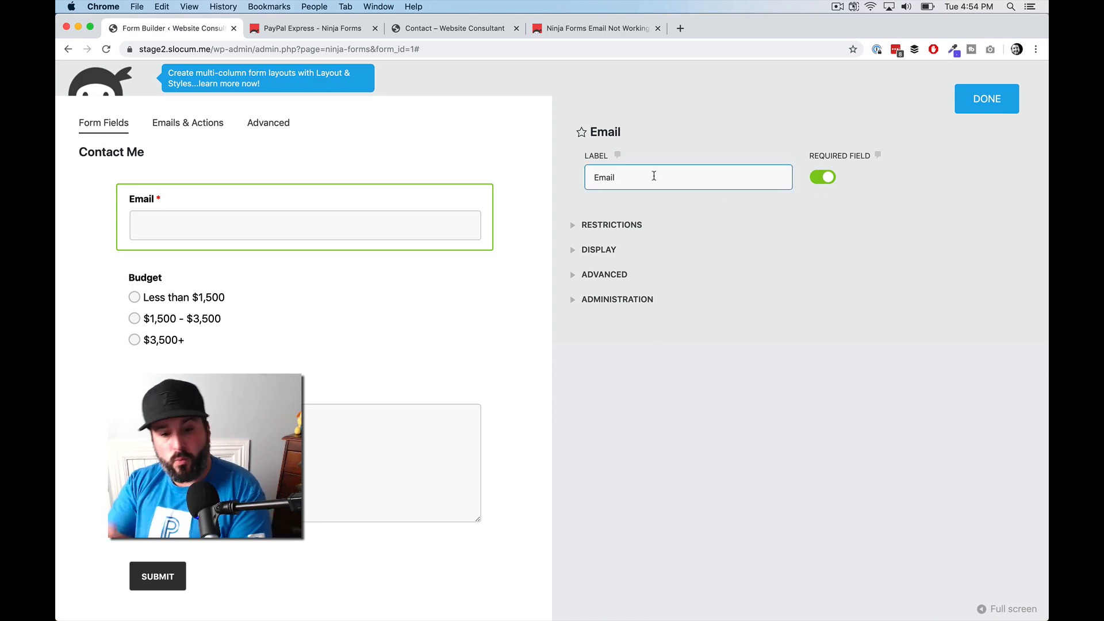
drag(646, 177, 596, 177)
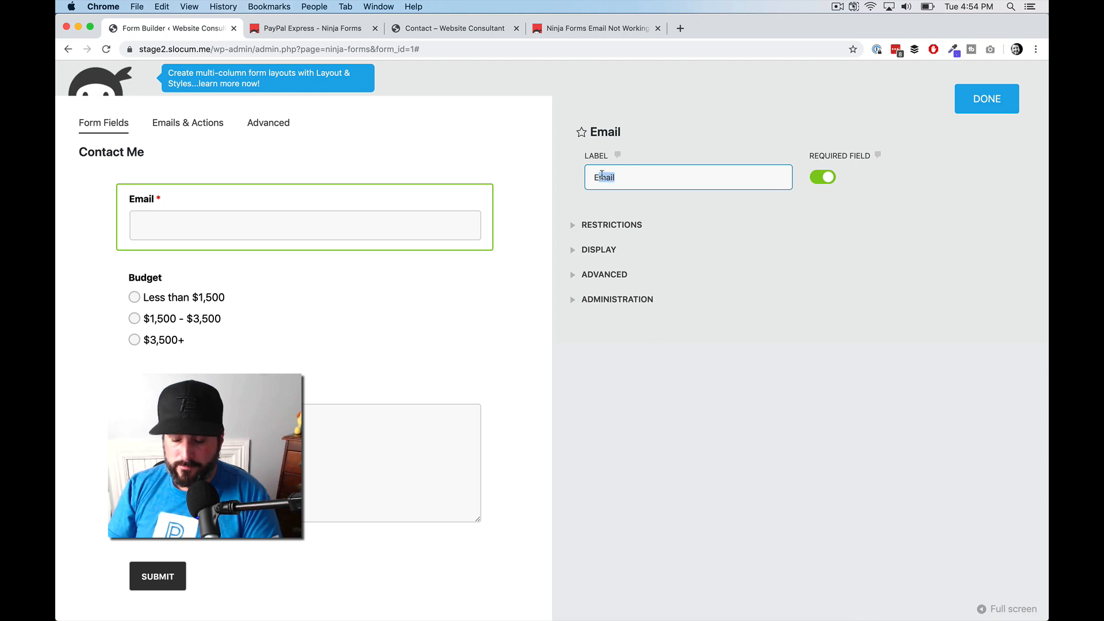
text(Your )
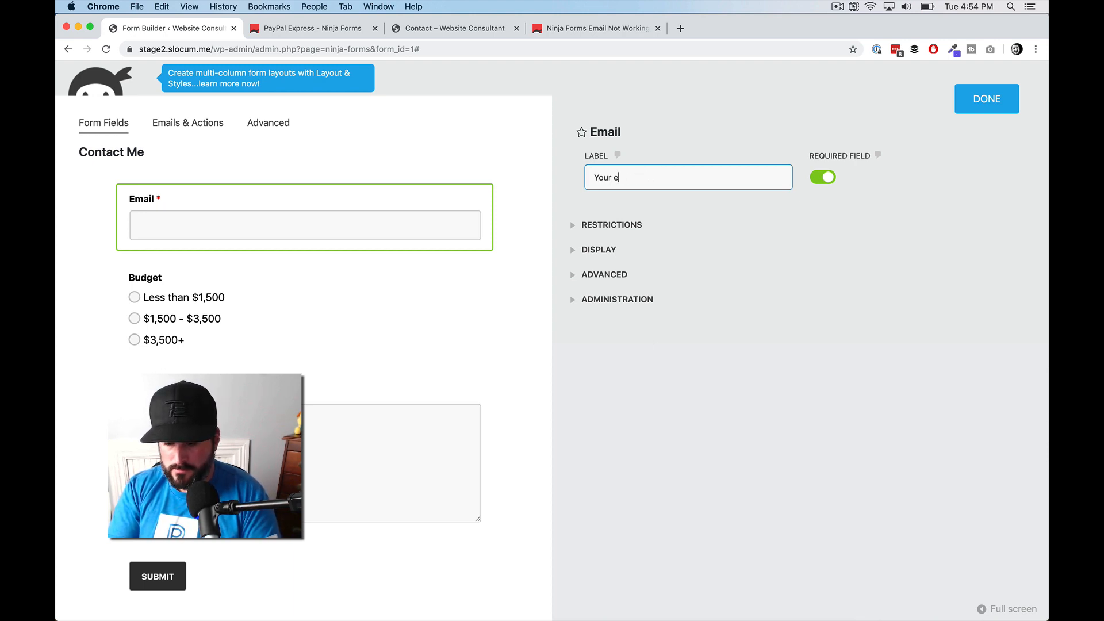
text(e-mail)
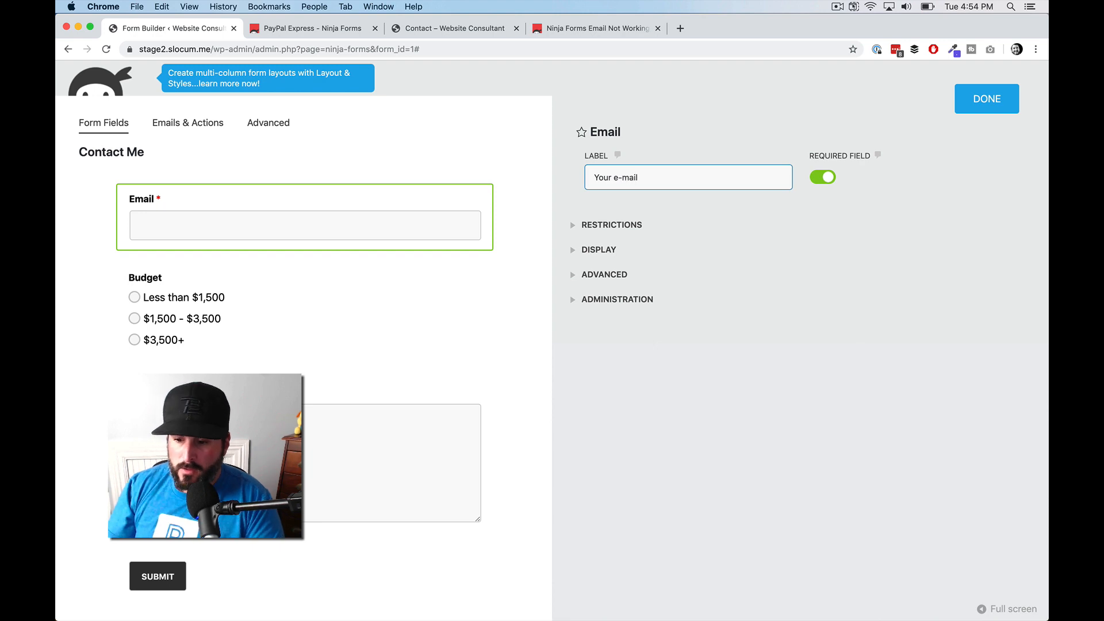
click(826, 182)
click(827, 182)
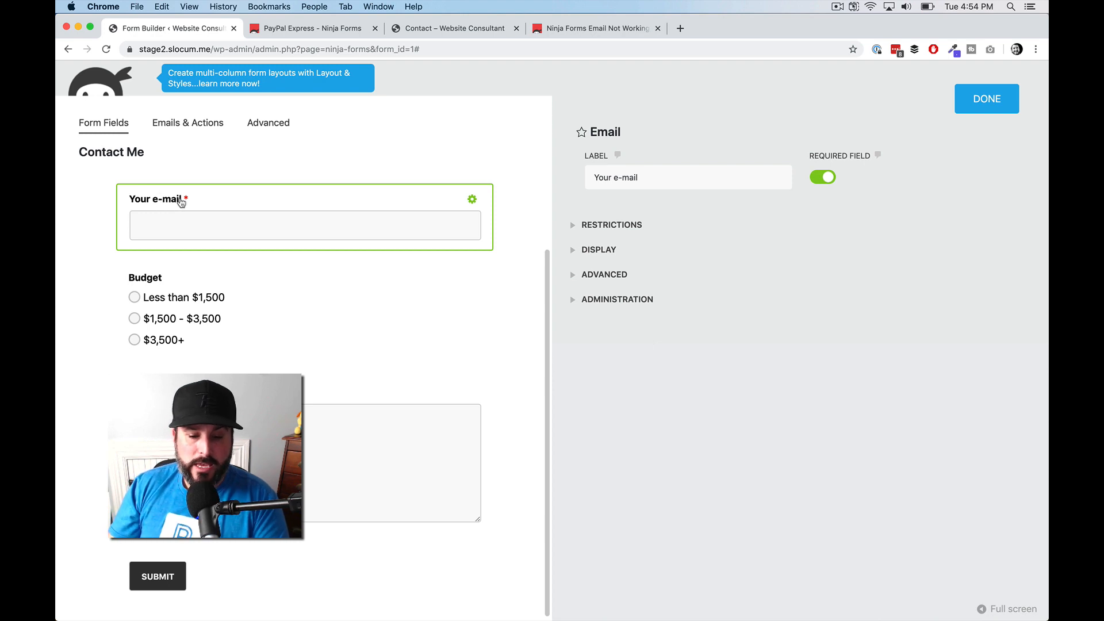
Disable browser autocomplete for the e-mail field and look over its default value and placeholder display settings.
click(612, 229)
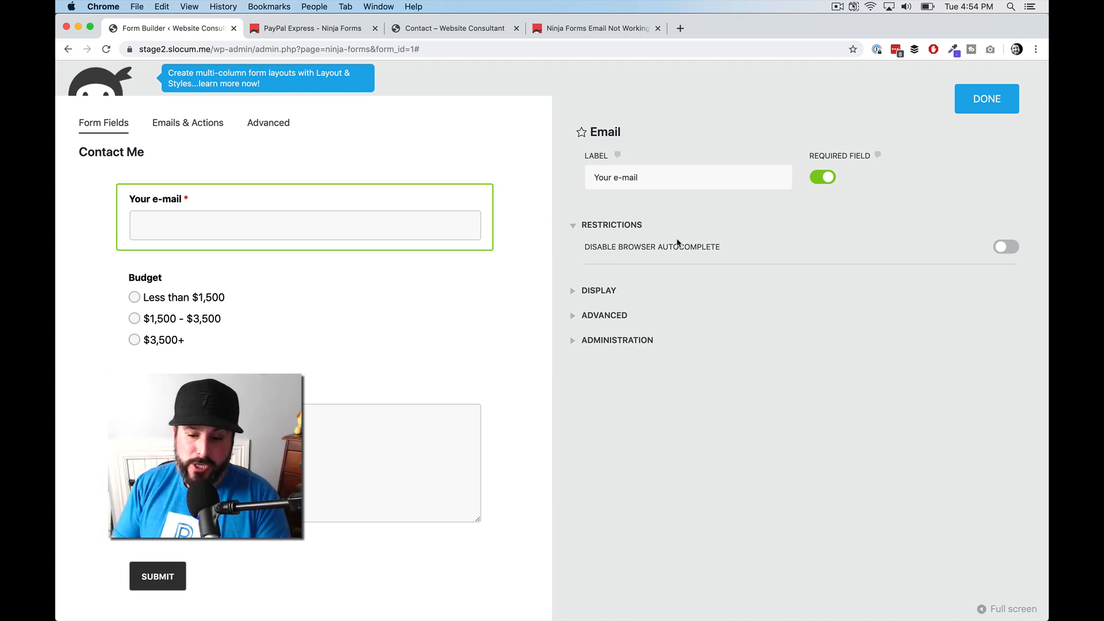
click(995, 248)
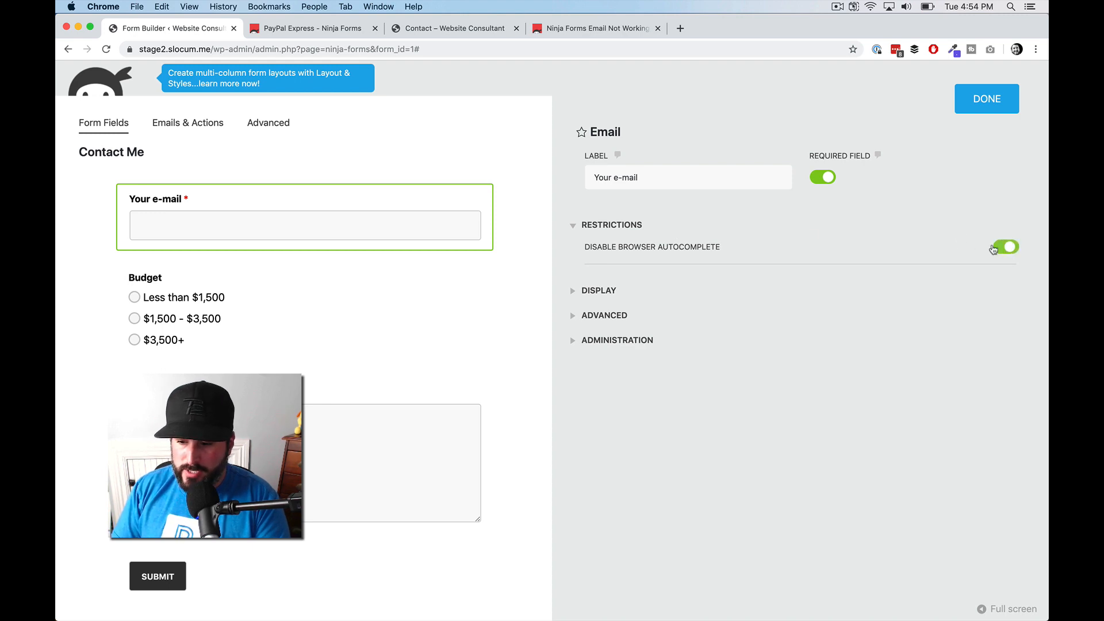
click(607, 292)
click(678, 328)
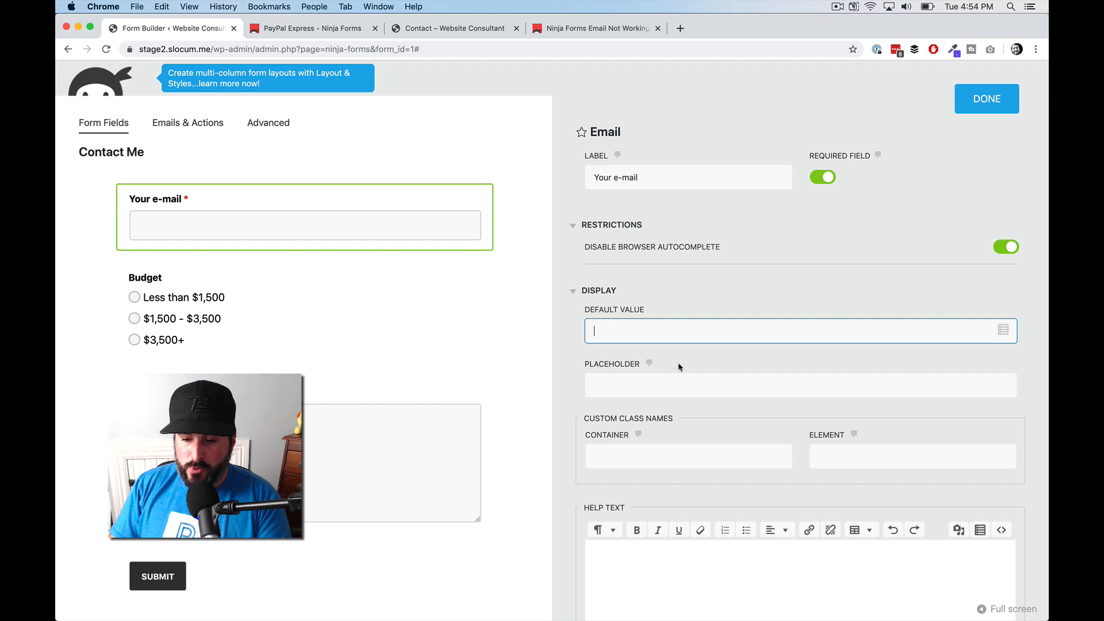
click(658, 380)
scroll(656, 352, down, 4)
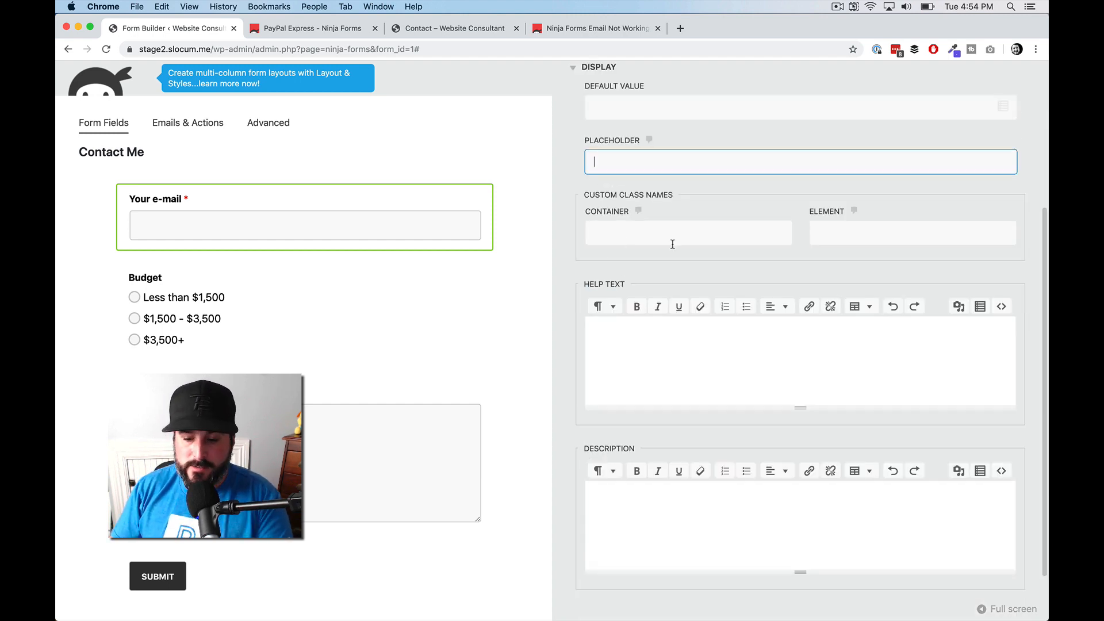
Add the help text "This is where you enter your email." and the description "Please enter your email address." to the e-mail field.
click(668, 360)
text(This)
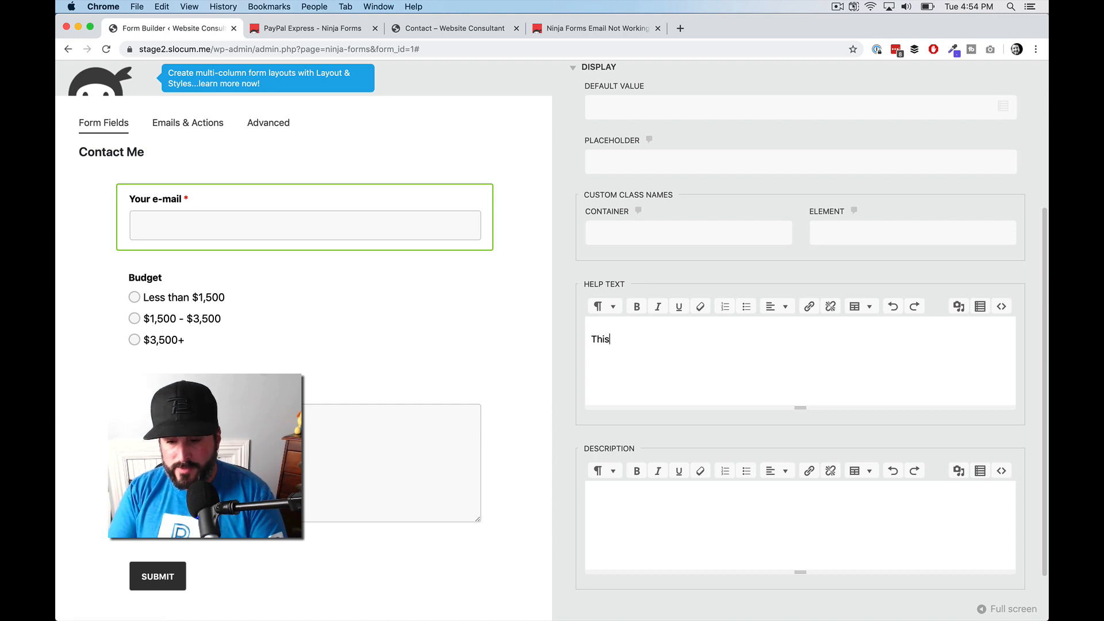
text( is where you e)
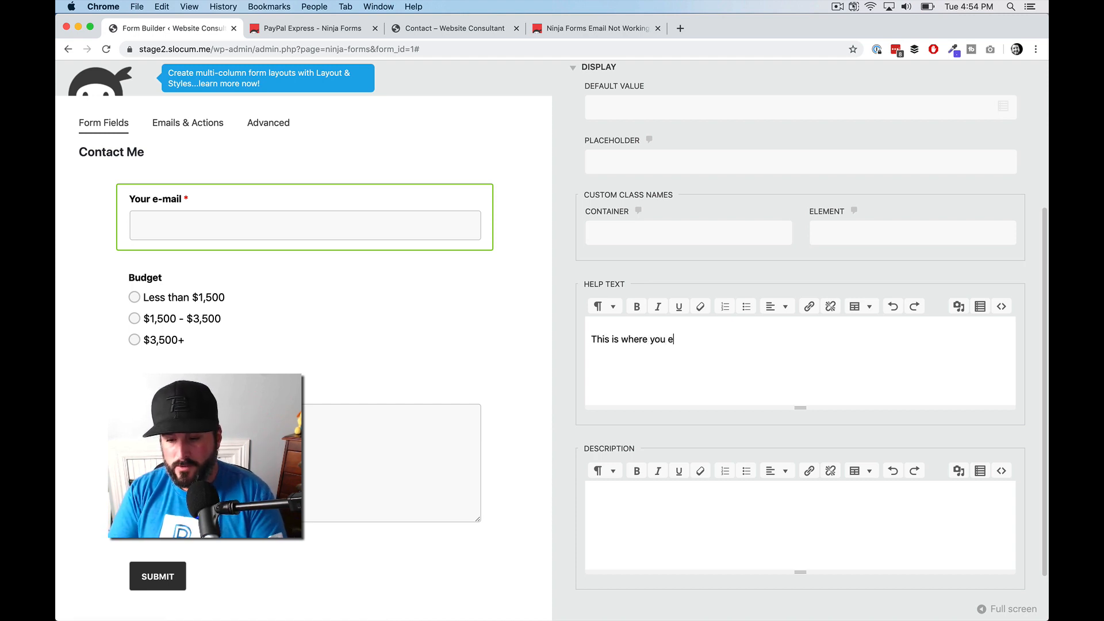
text(nter your email.)
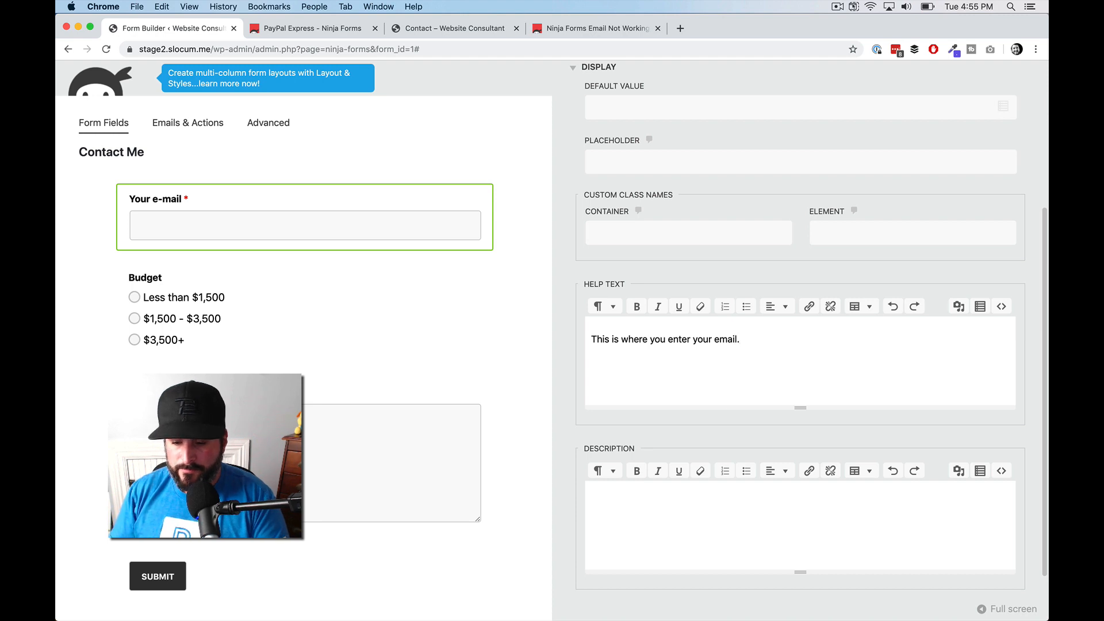
click(709, 497)
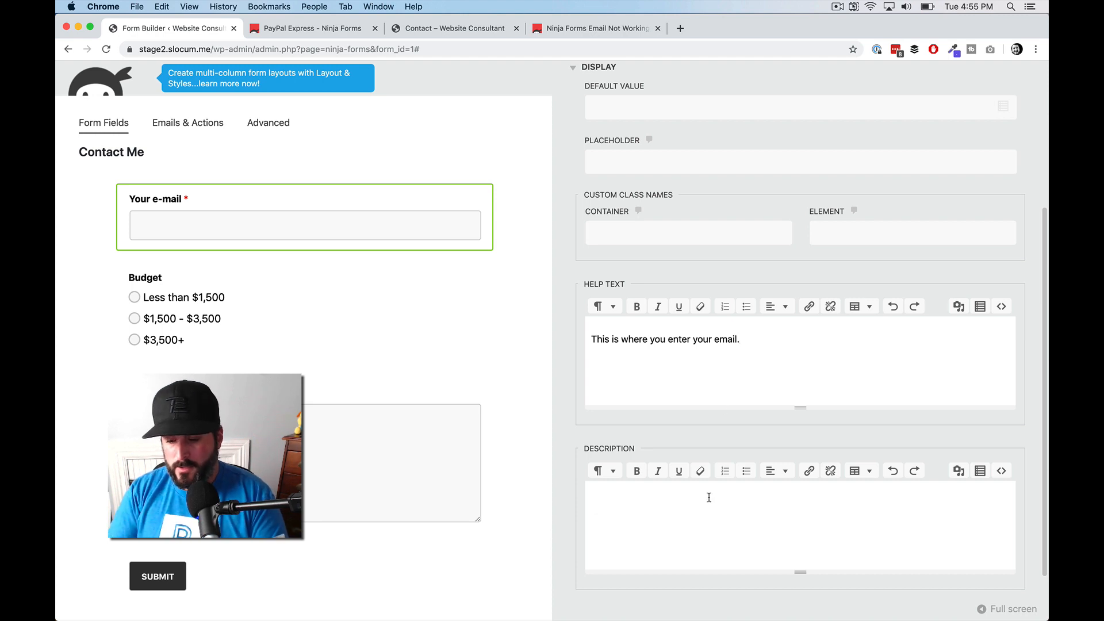
text(Please enter your )
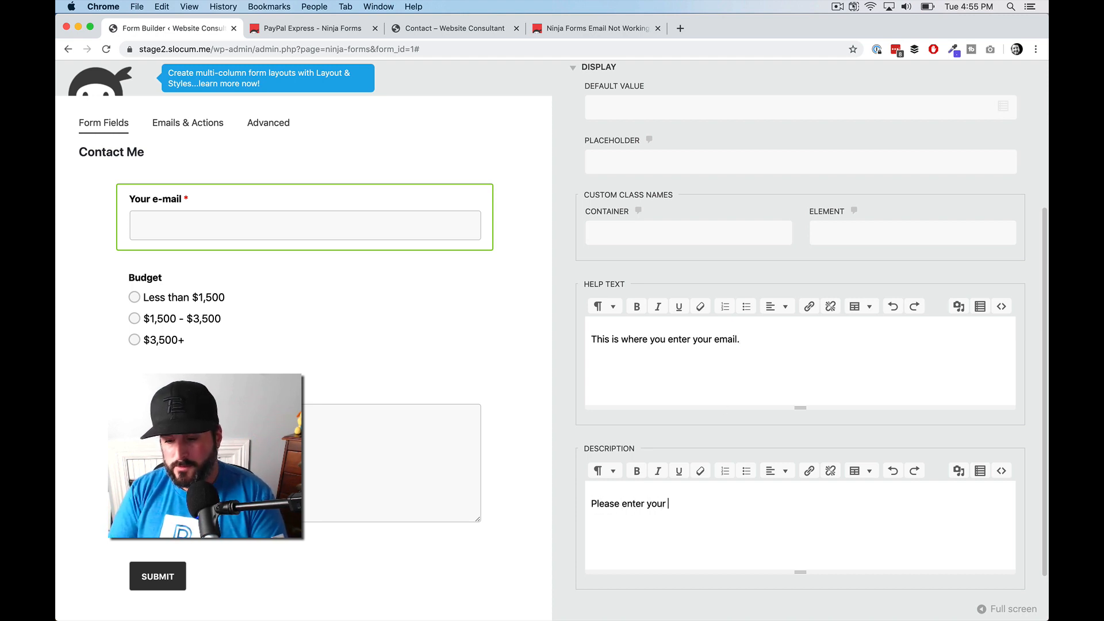
text(e)
text(mail address.)
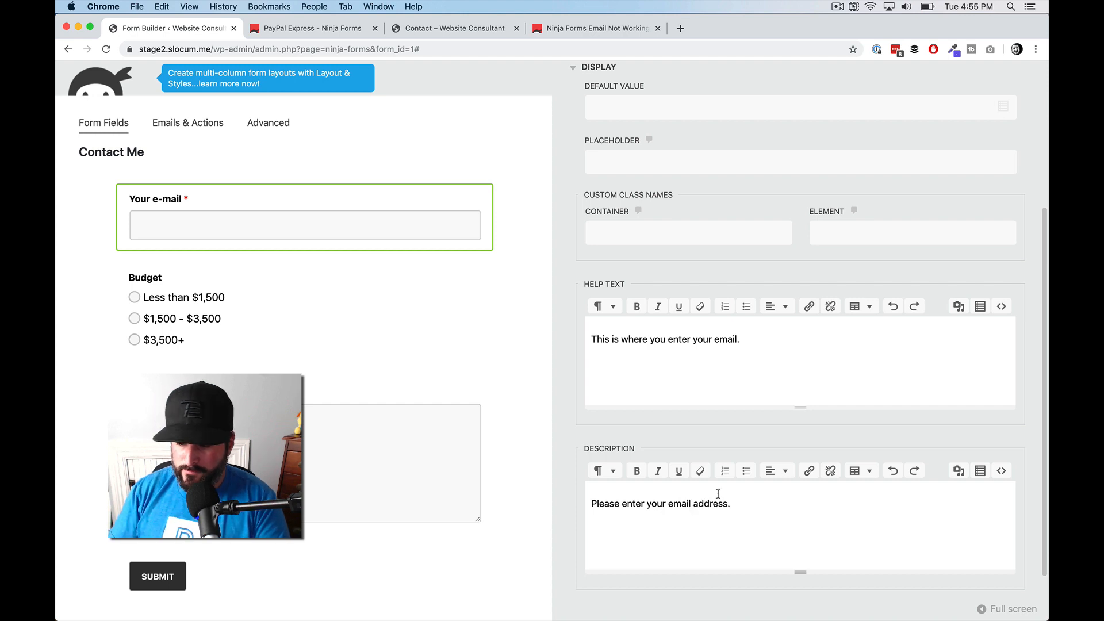
Set the e-mail field's label position to Left Of Element in its advanced settings.
scroll(718, 493, down, 3)
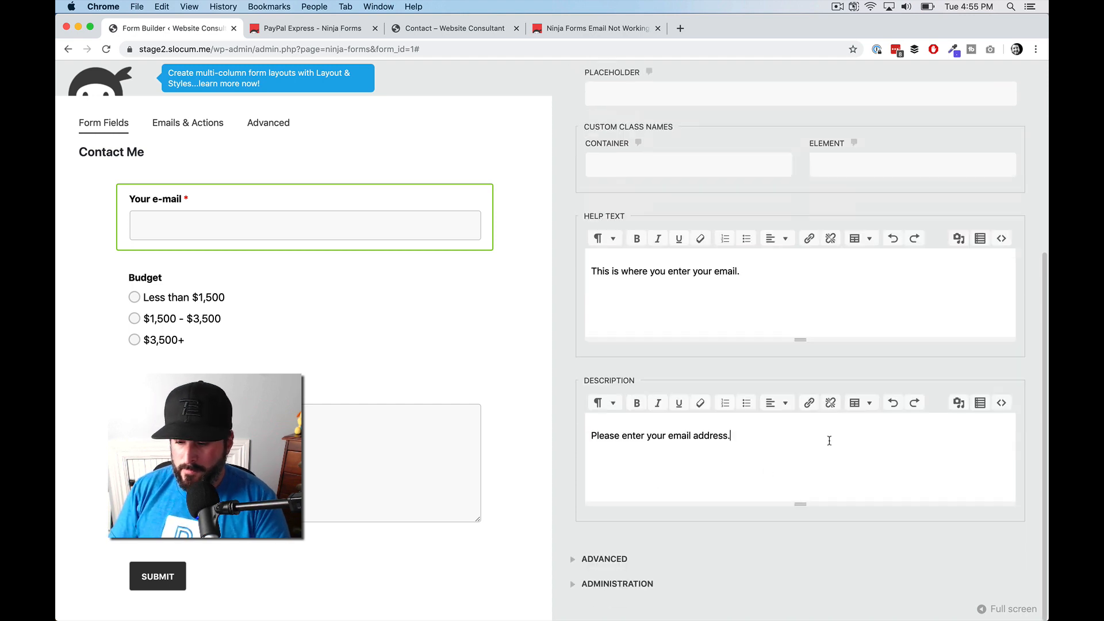
click(647, 557)
scroll(690, 534, down, 3)
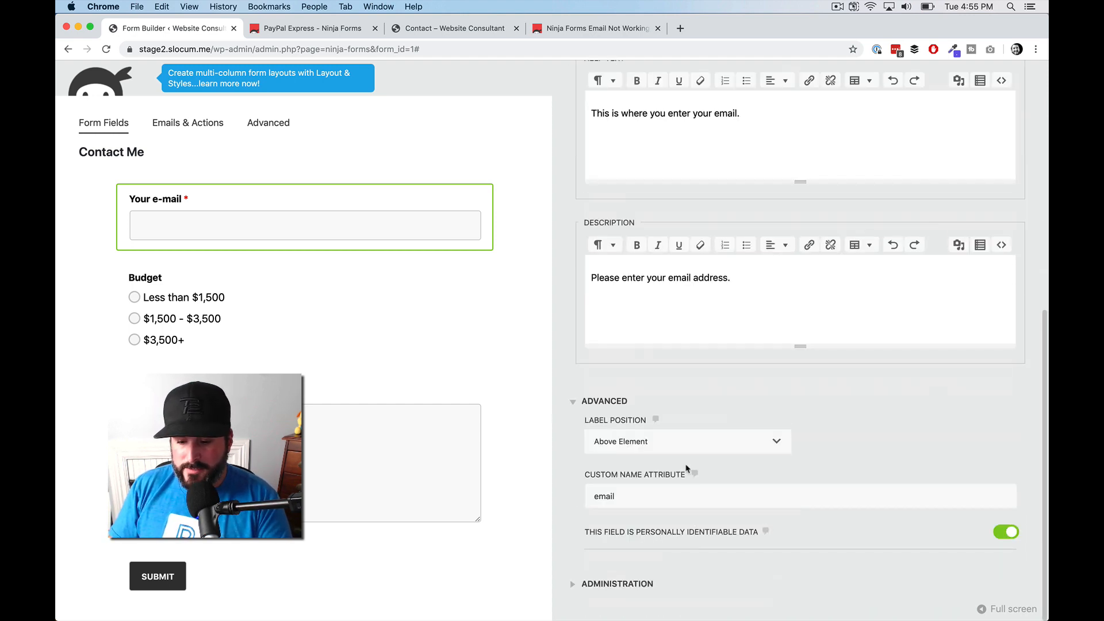
click(675, 443)
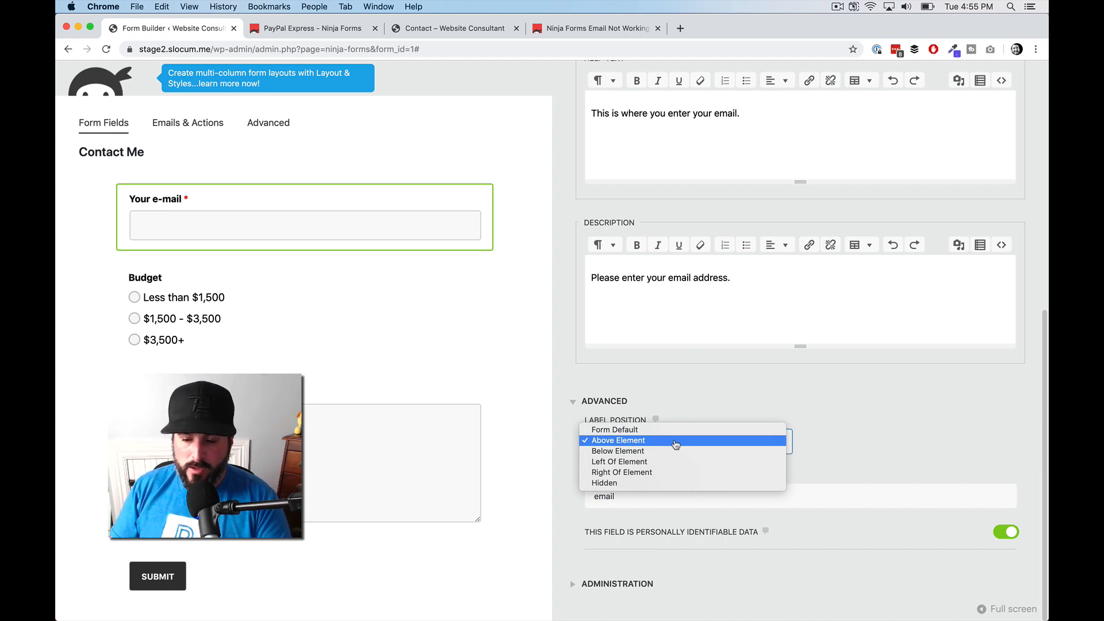
click(679, 463)
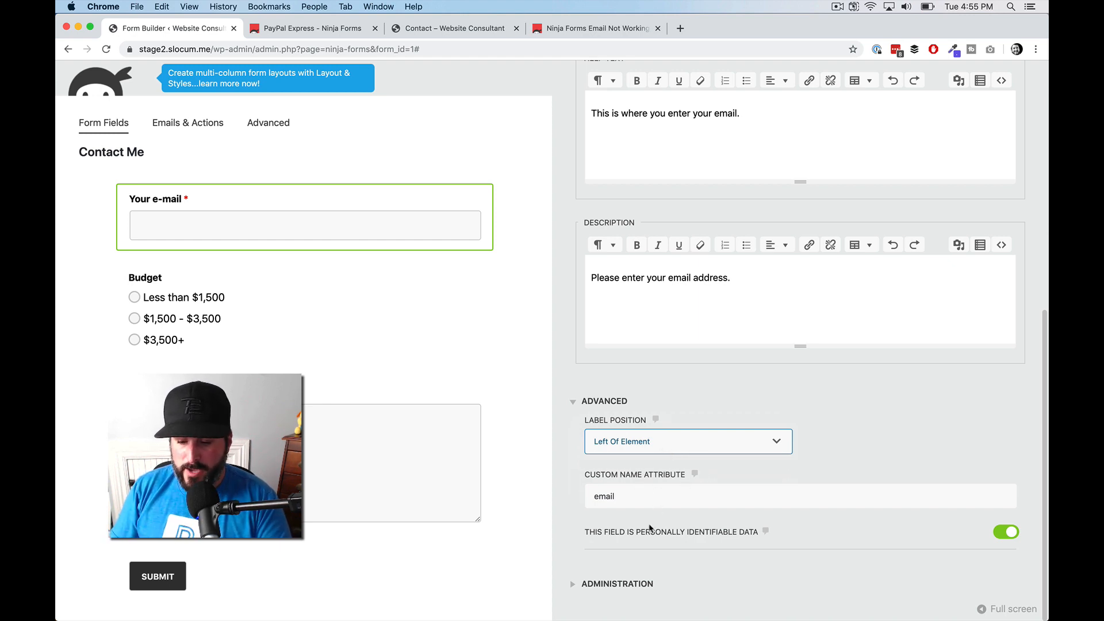
Check the e-mail field's administration settings and finish editing the field.
click(639, 585)
scroll(676, 559, down, 2)
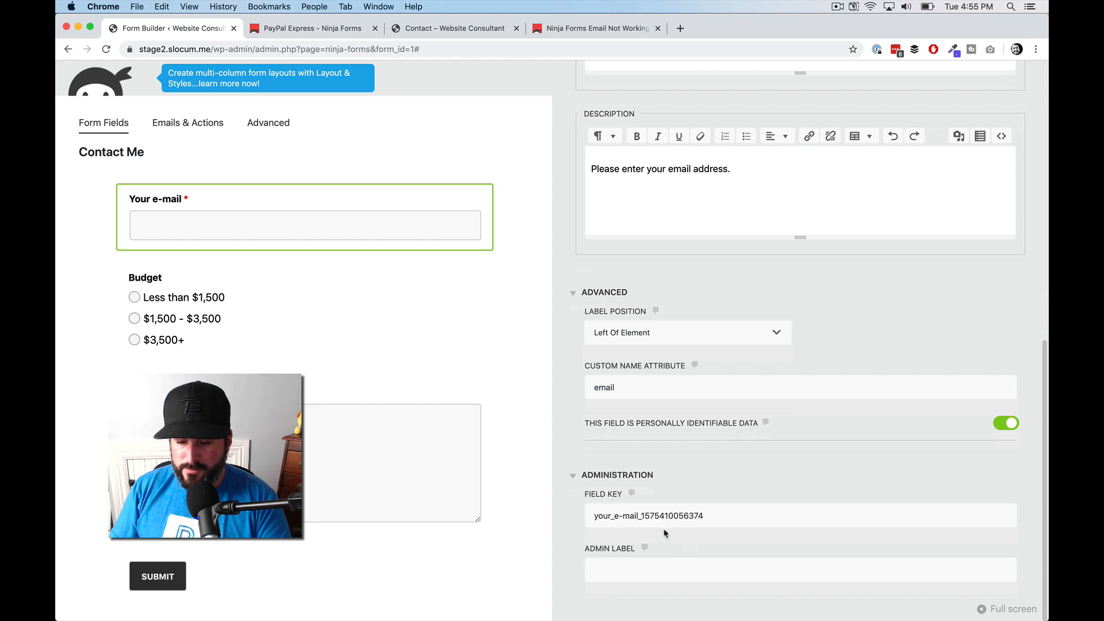
scroll(973, 468, up, 15)
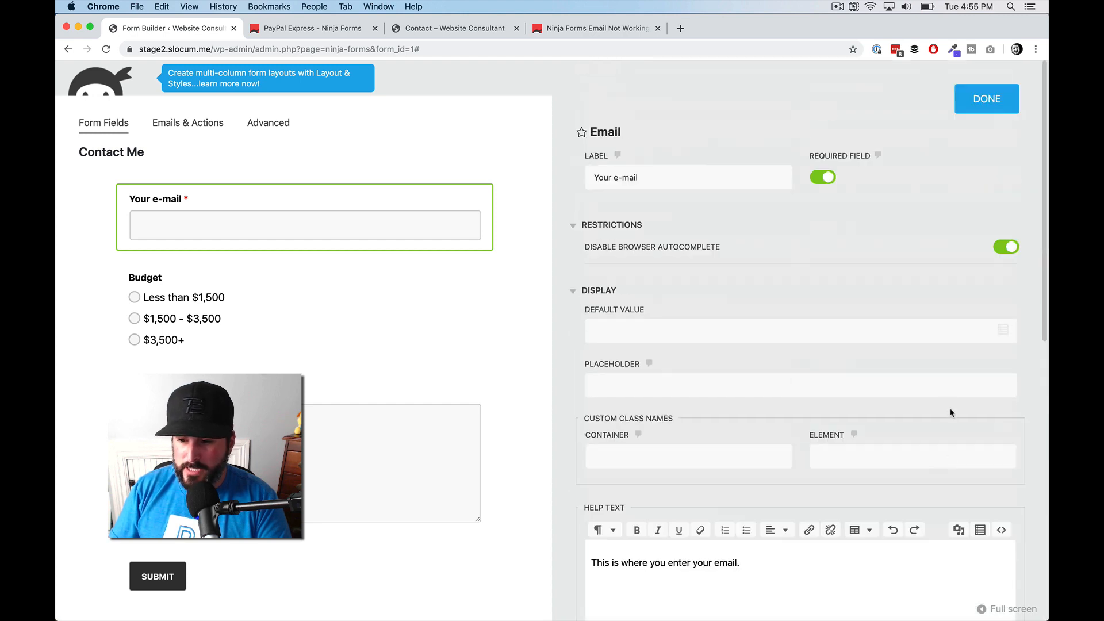
click(985, 111)
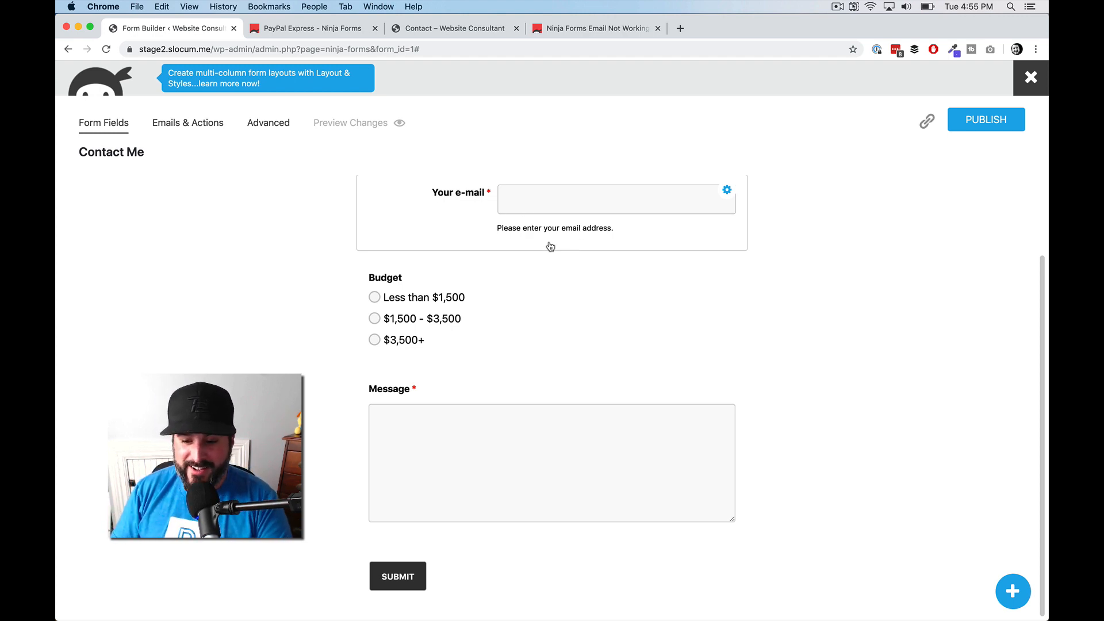
Set the e-mail field's label position to Form Default, finish editing the field, and publish the form.
click(532, 234)
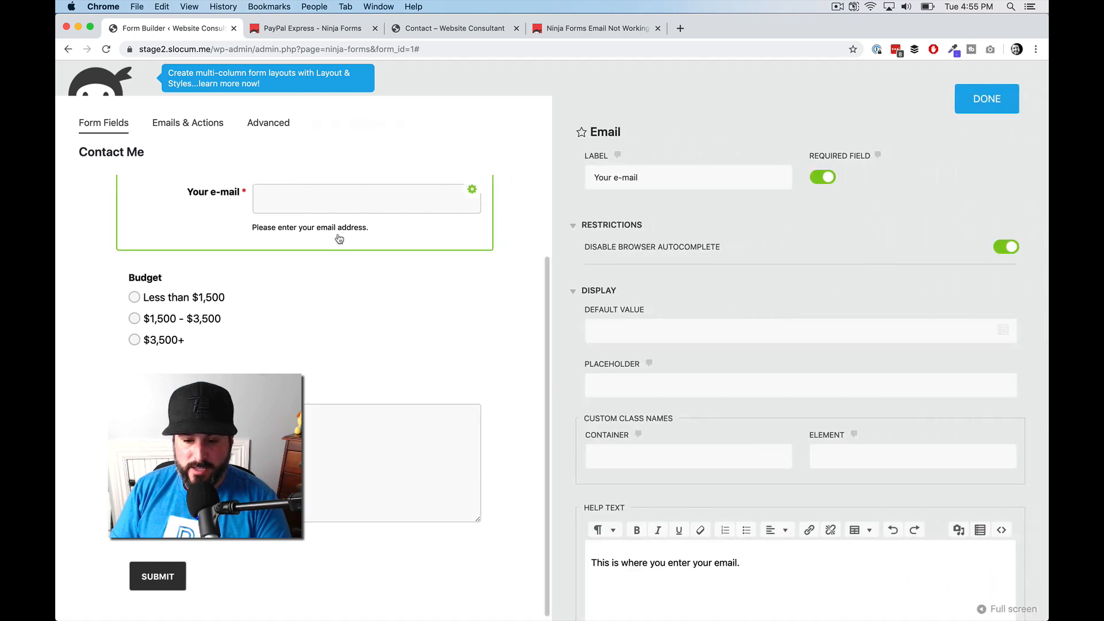
scroll(661, 288, down, 3)
scroll(670, 291, down, 1)
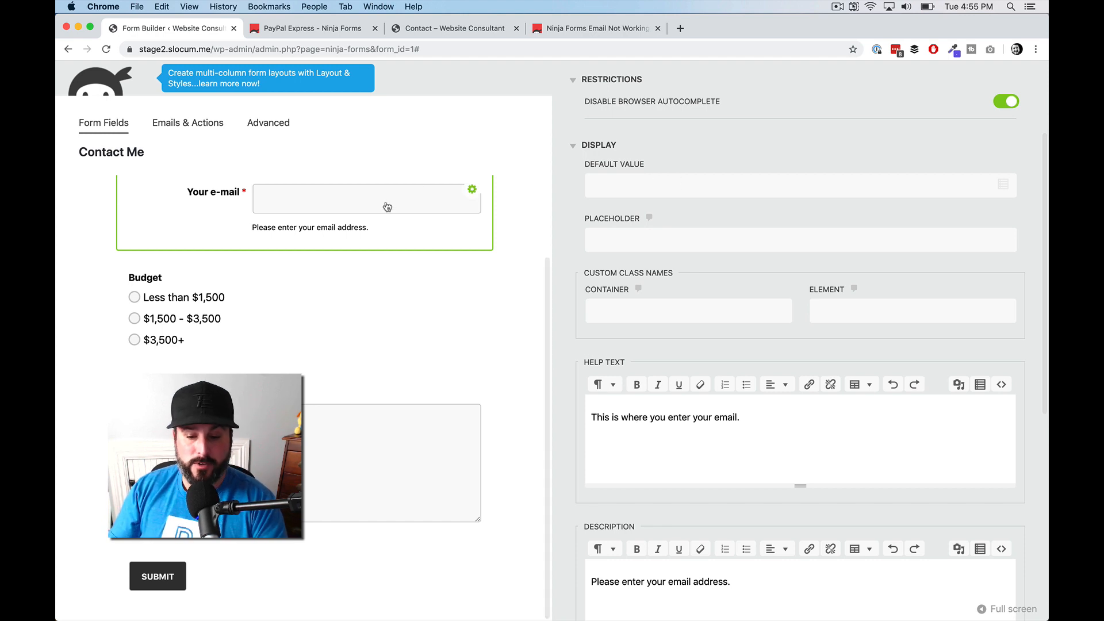
click(472, 189)
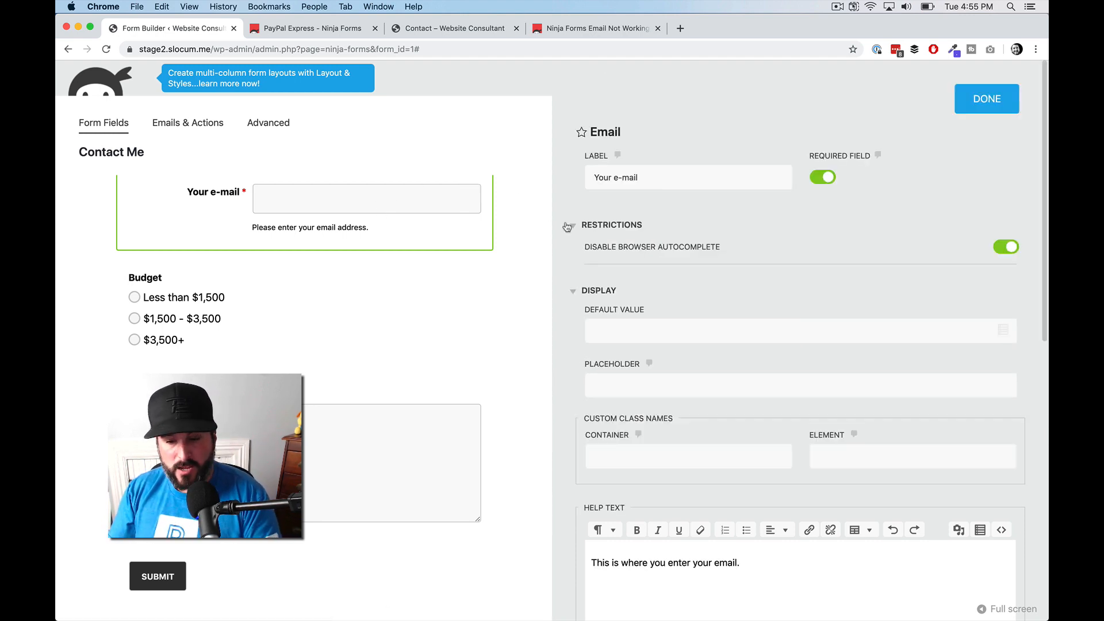
scroll(690, 357, down, 10)
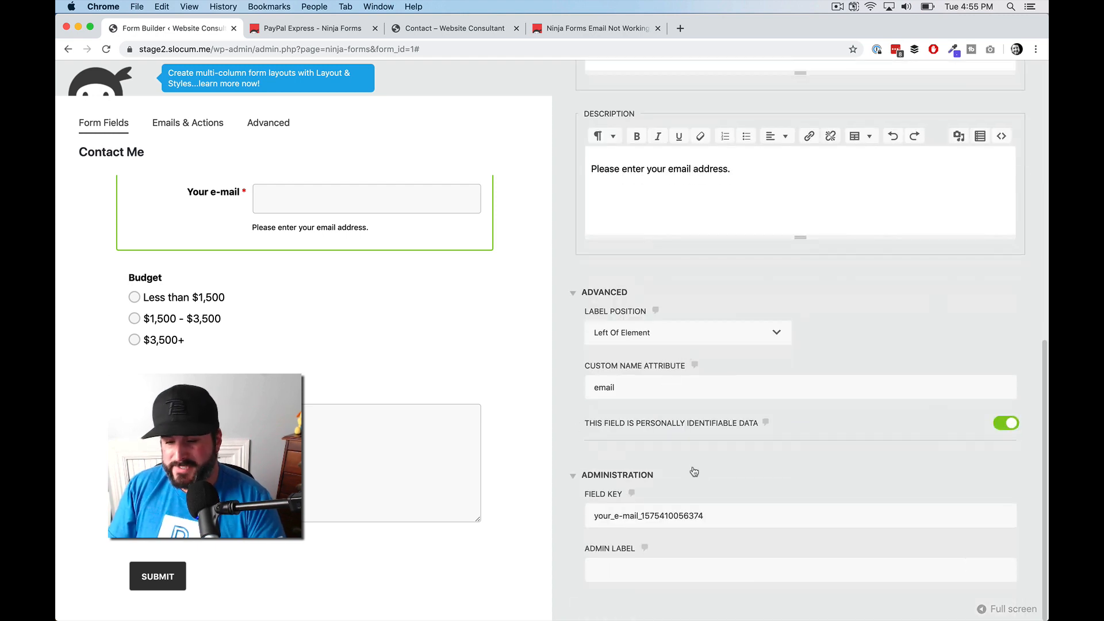
click(645, 340)
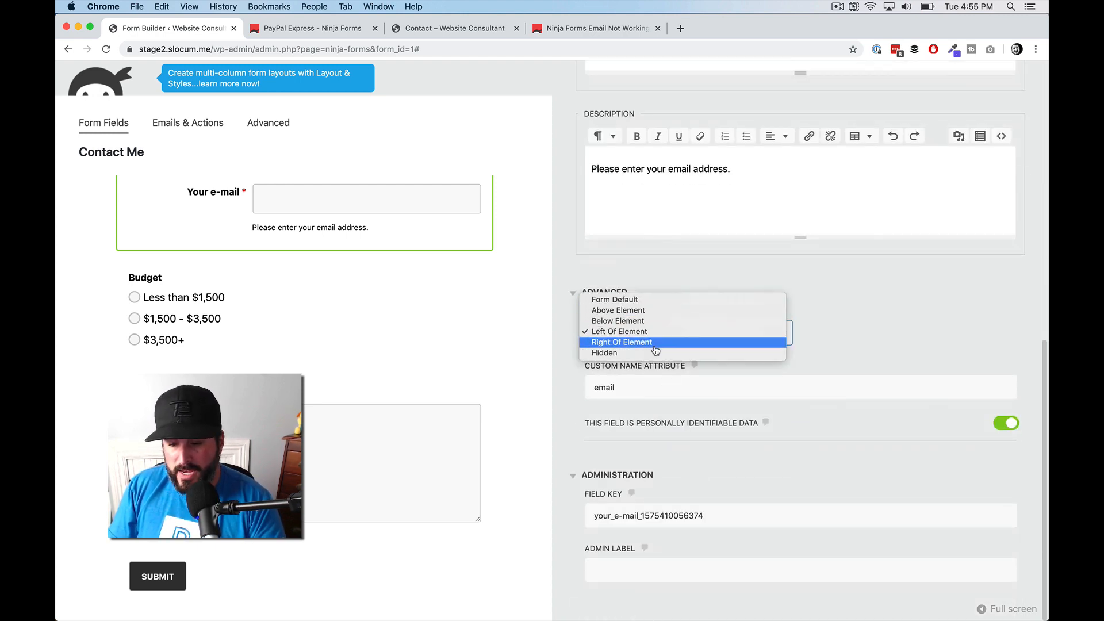
click(652, 300)
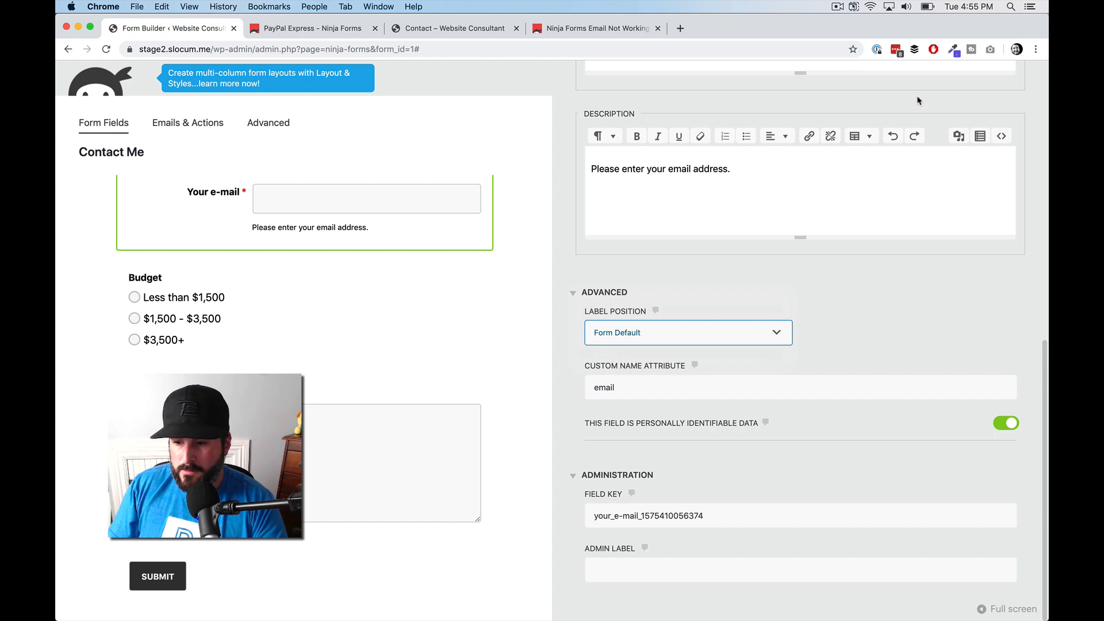
scroll(923, 397, up, 10)
click(966, 111)
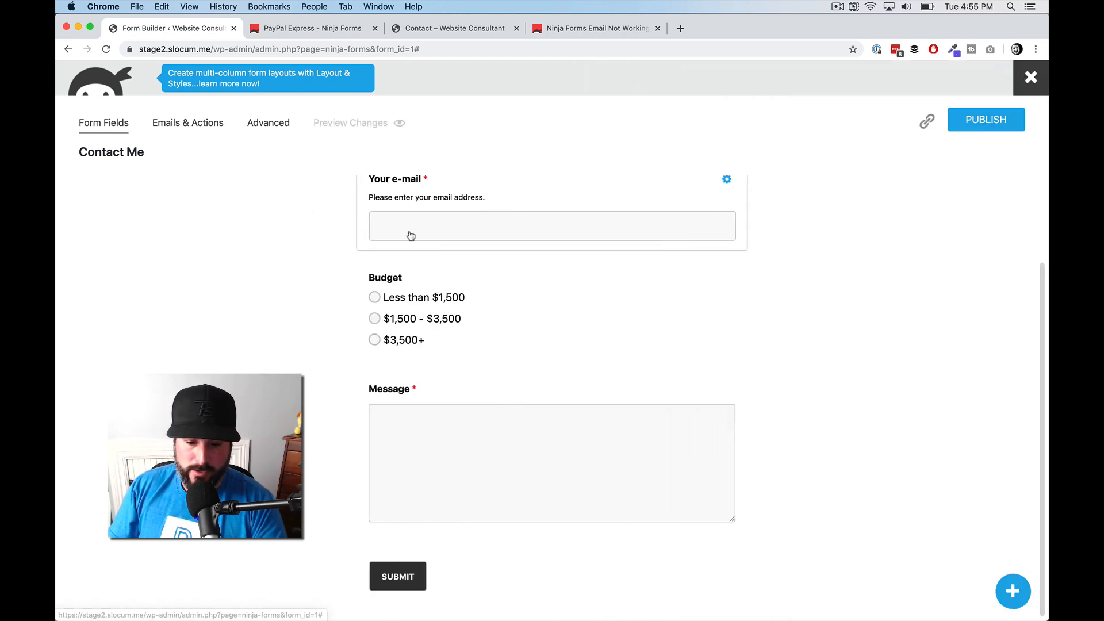
click(972, 122)
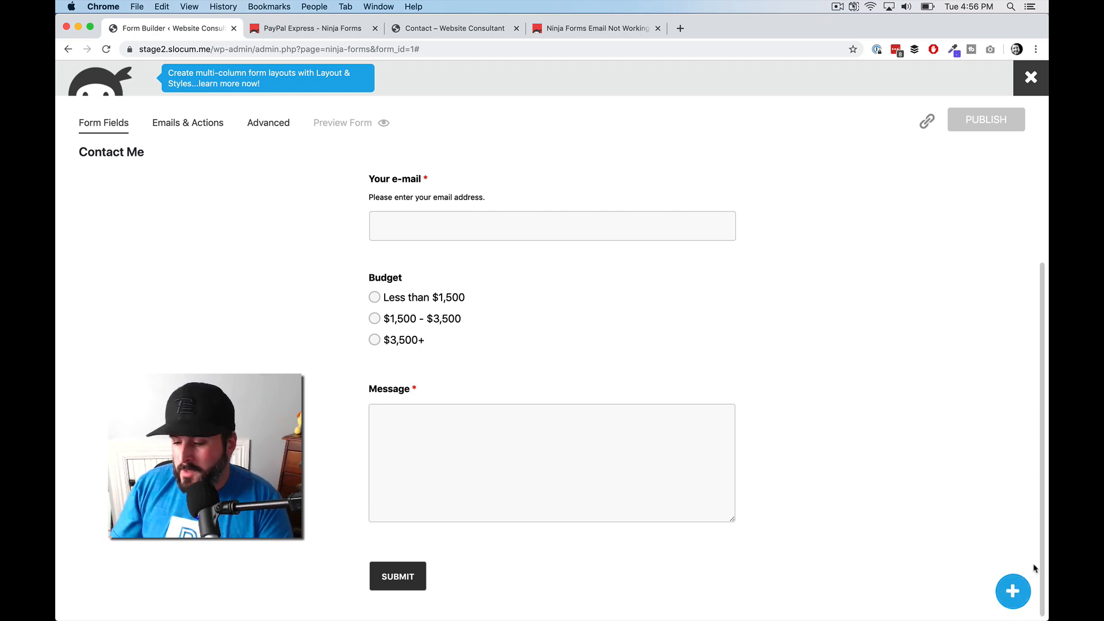
Open the list of fields that can be added, filter it by "image", and clear the filter.
click(1011, 593)
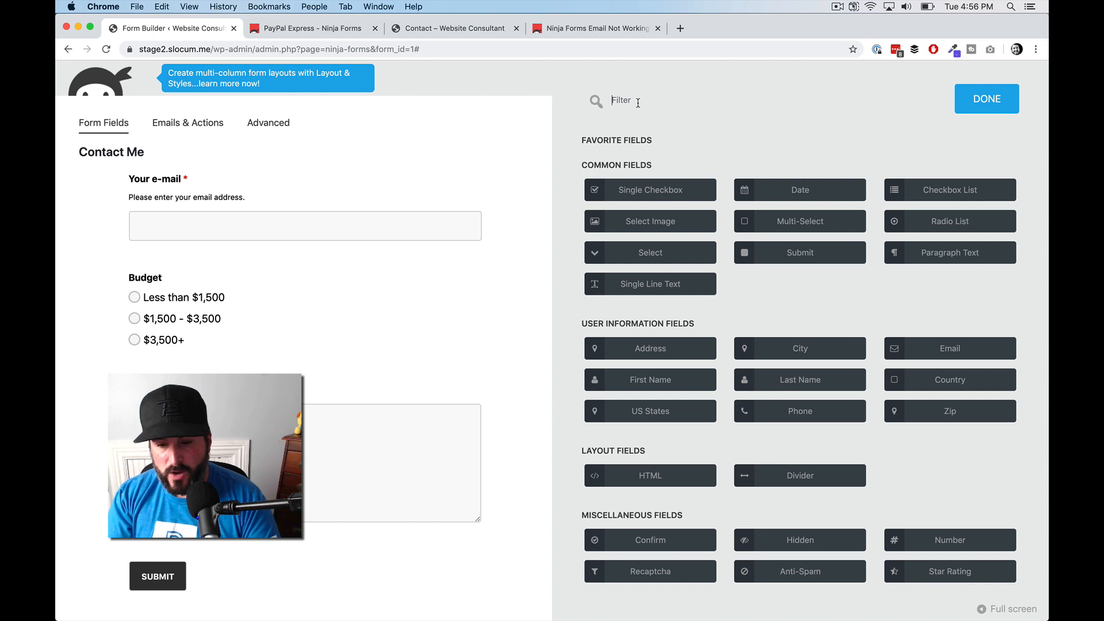
text(image)
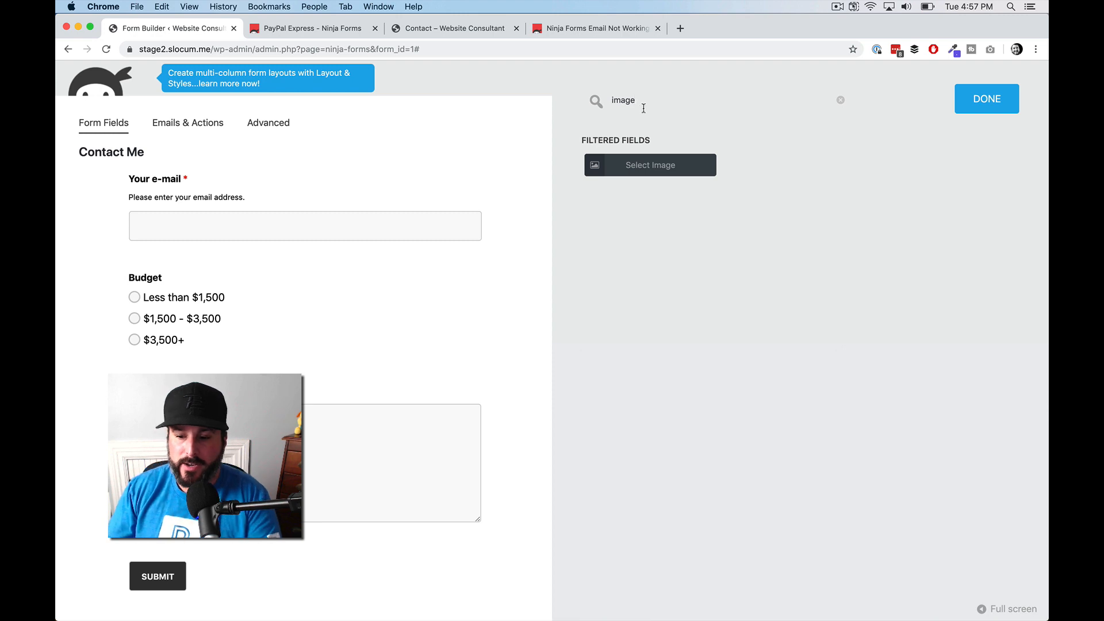
click(840, 100)
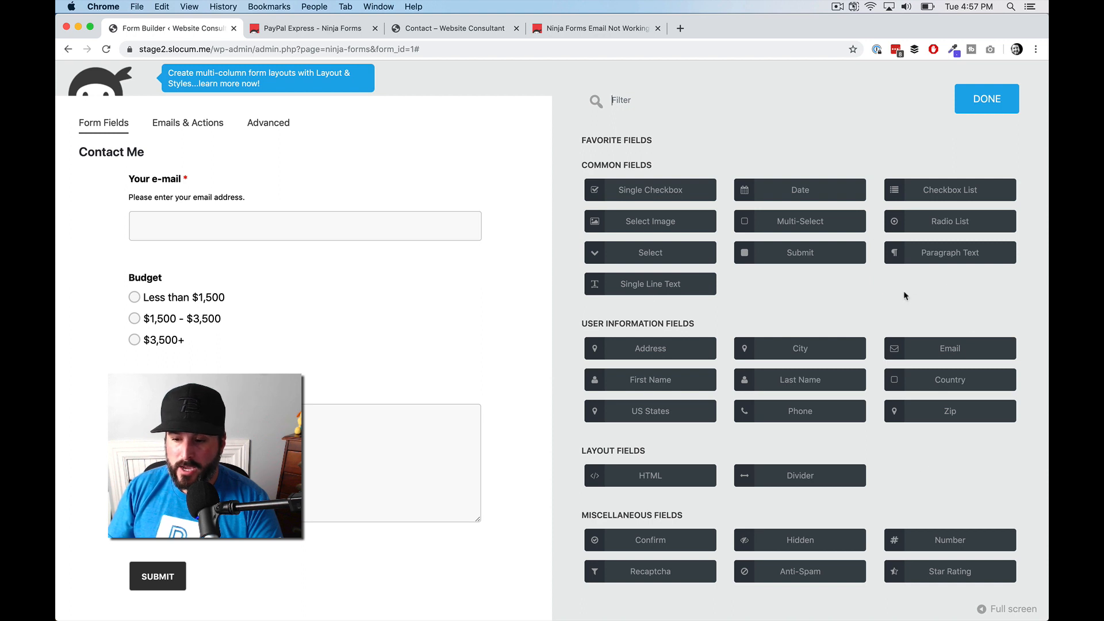
Add a Multi-Select field to the form and label its first option "Option 1".
click(780, 226)
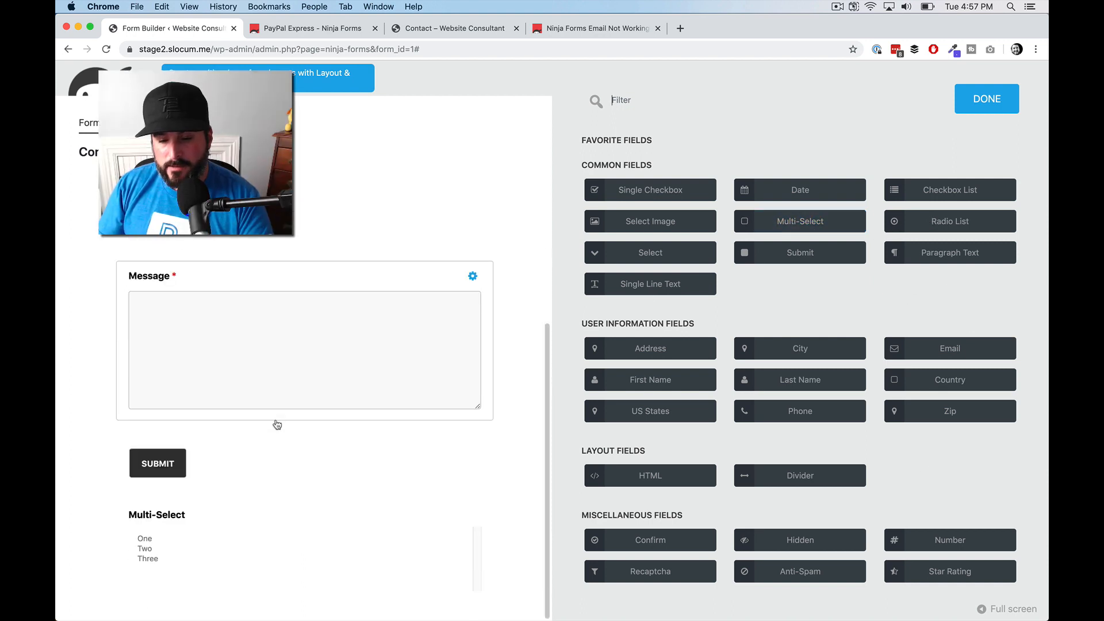
click(170, 547)
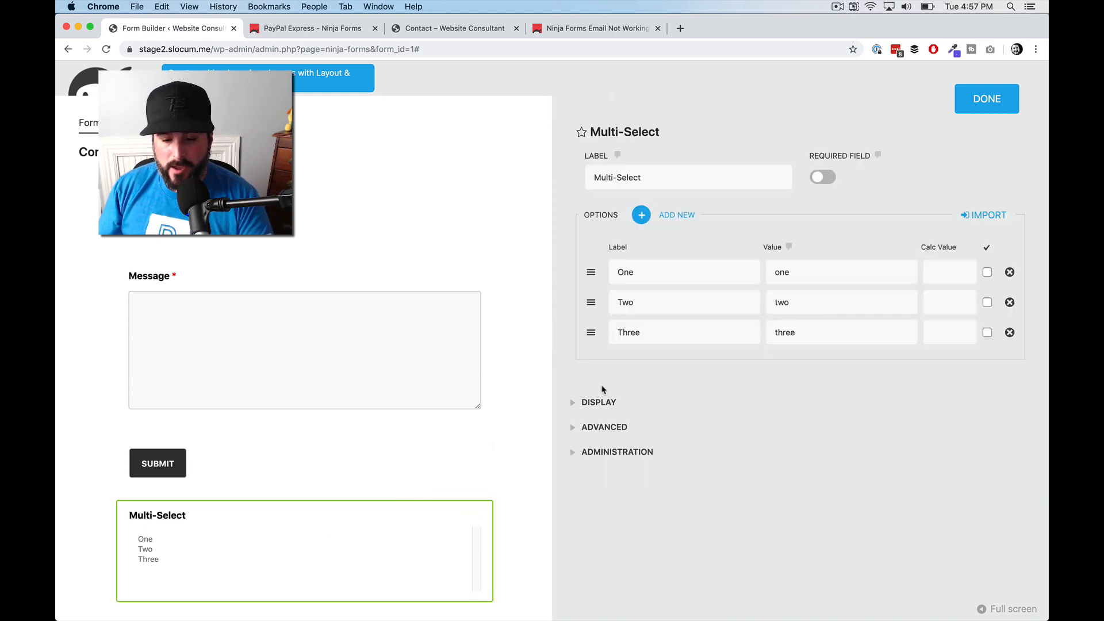
double_click(655, 271)
text(o)
key(Return)
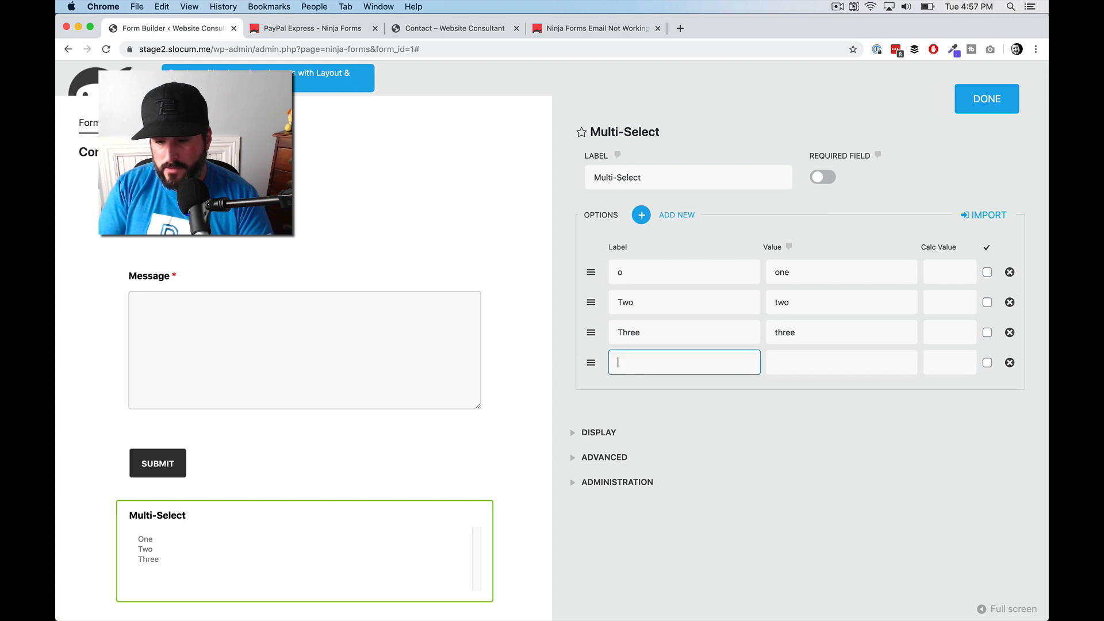
click(670, 271)
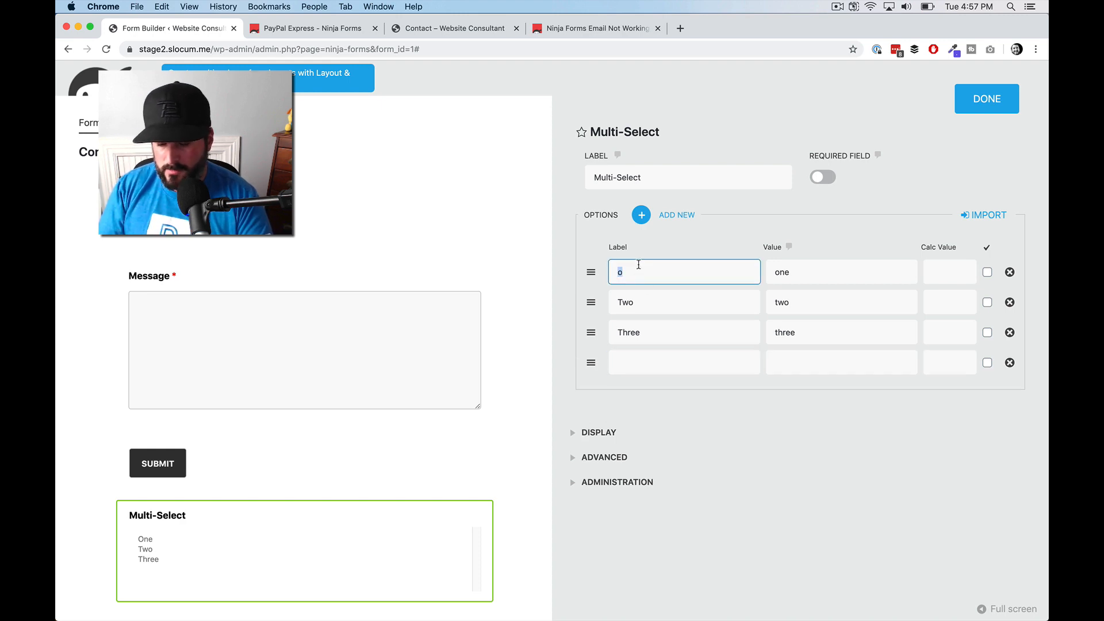
key(BackSpace)
text(Option 1)
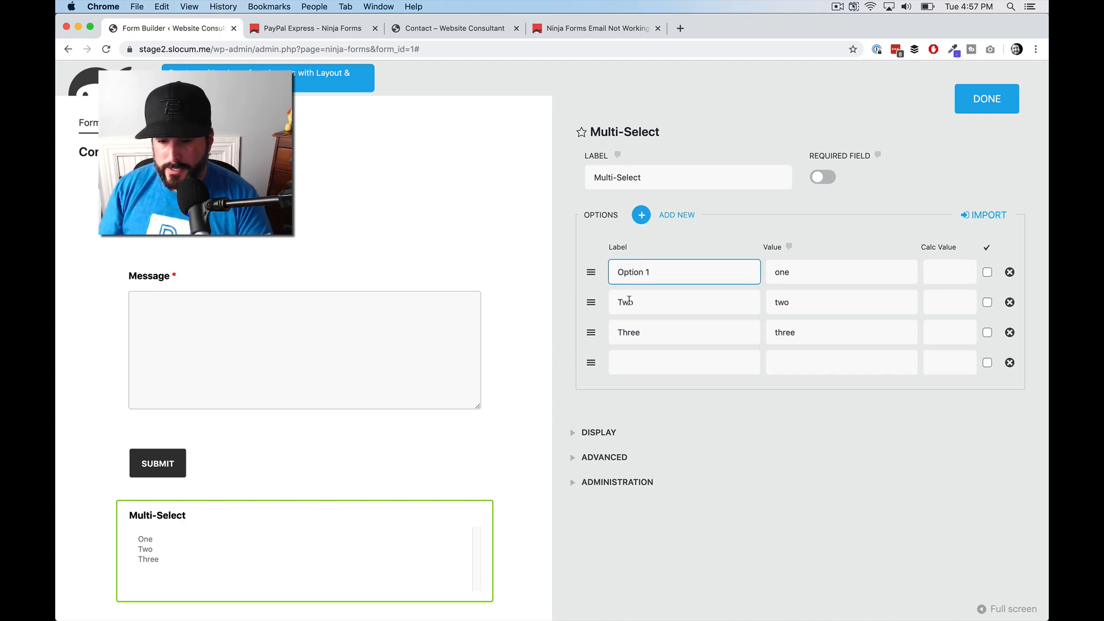
Label the Multi-Select field's second and third options "Option 2" and "Option 3".
click(638, 302)
double_click(631, 302)
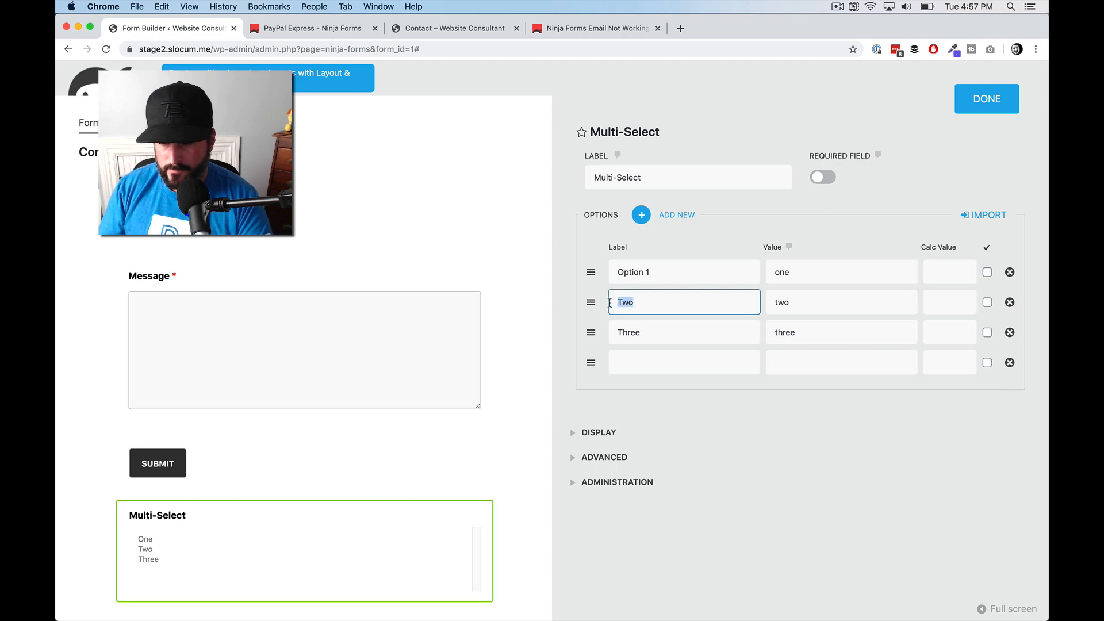
text(Option 2)
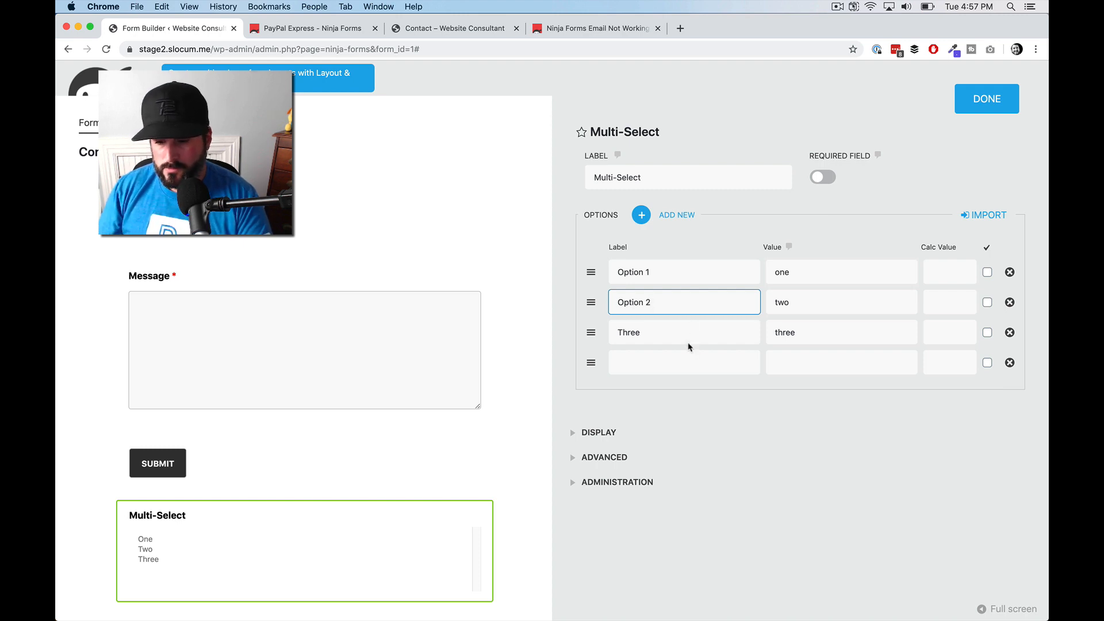
key(Tab)
click(629, 333)
double_click(628, 332)
text(Op)
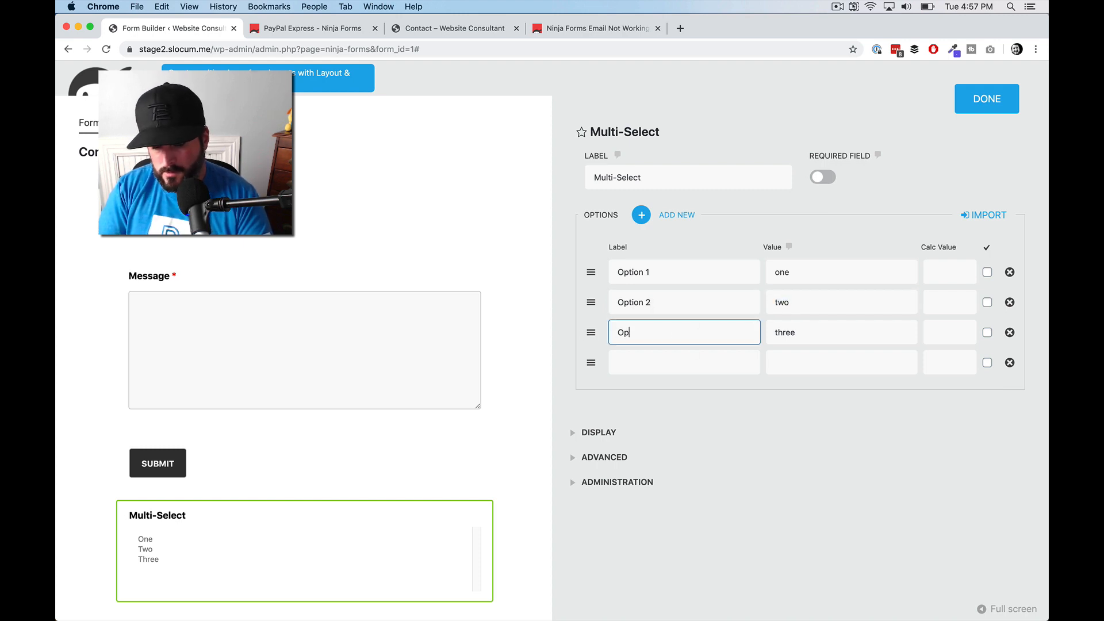
text(tion 3)
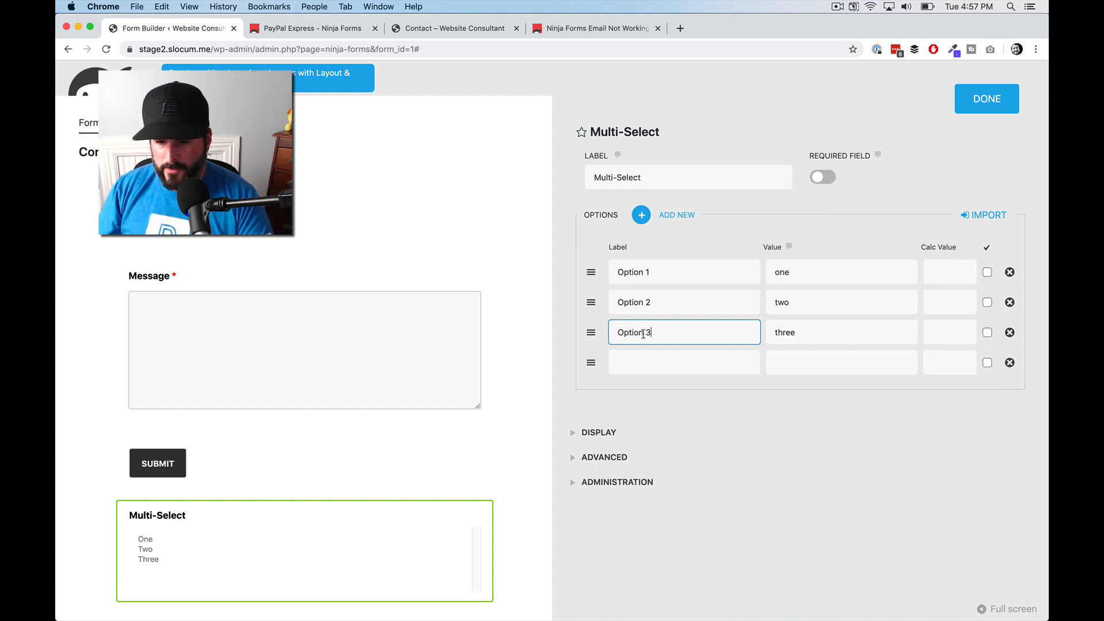
Move Option 3 above Option 1, make the Multi-Select field required, and finish editing it.
drag(591, 334, 592, 274)
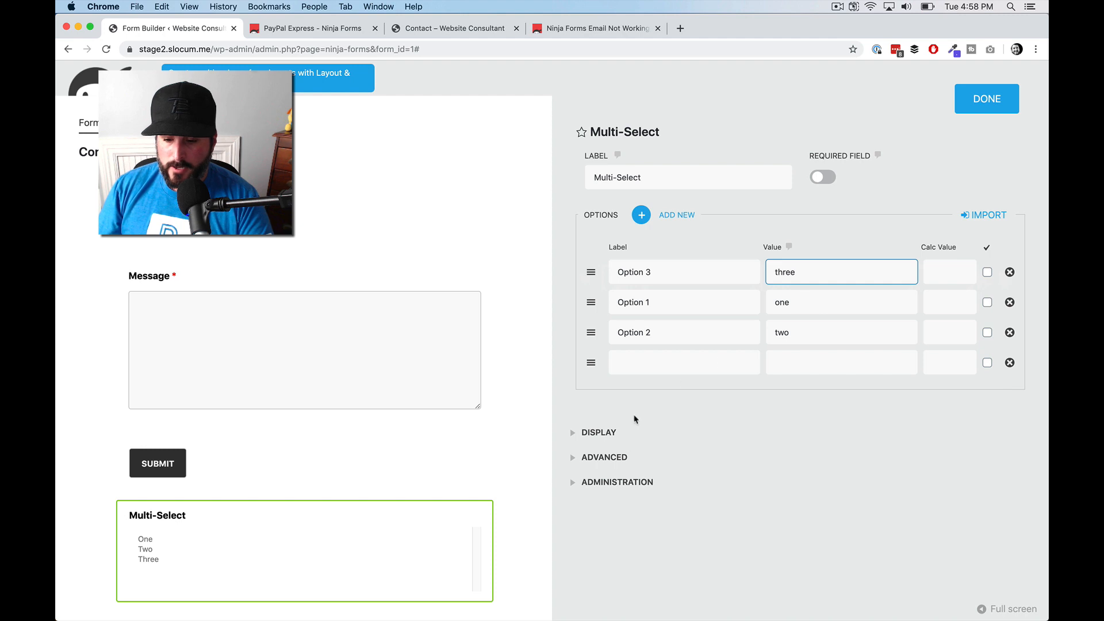
click(819, 178)
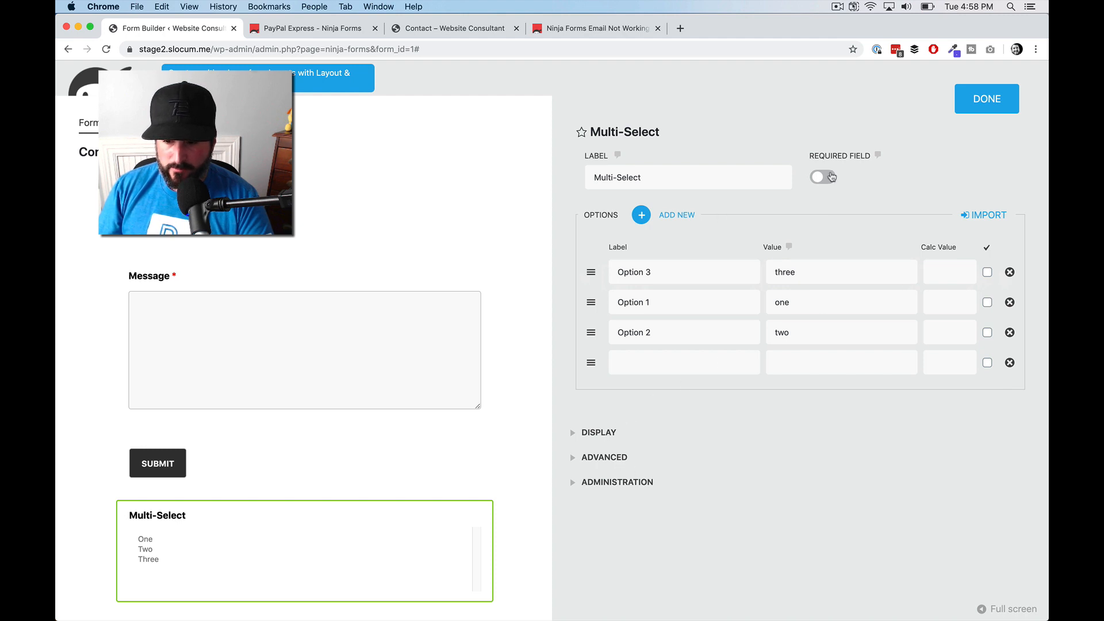
click(599, 433)
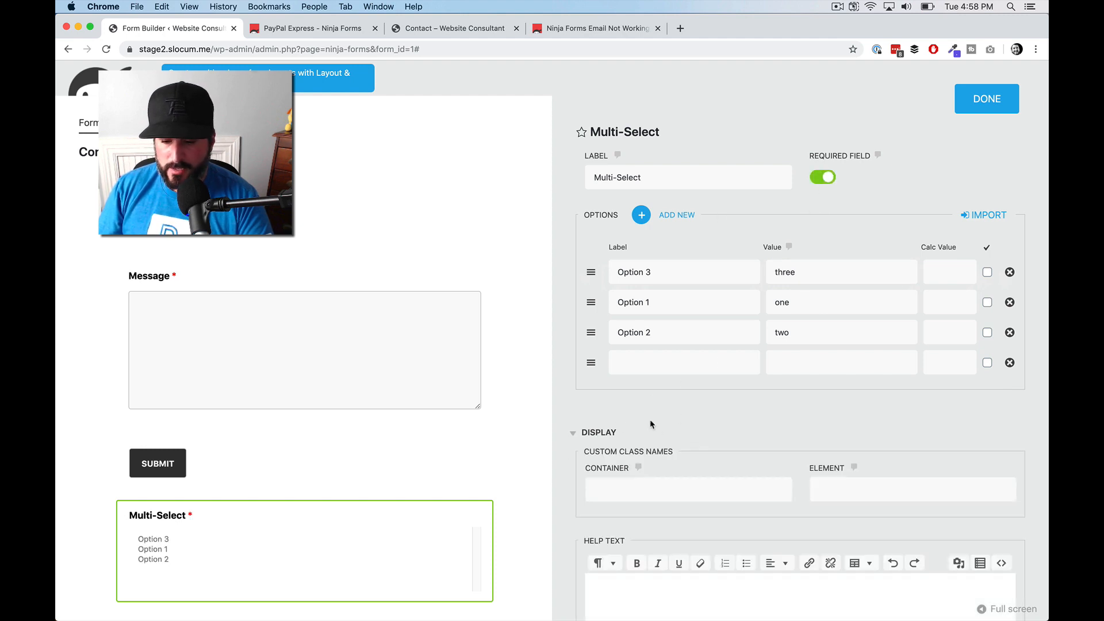
click(602, 433)
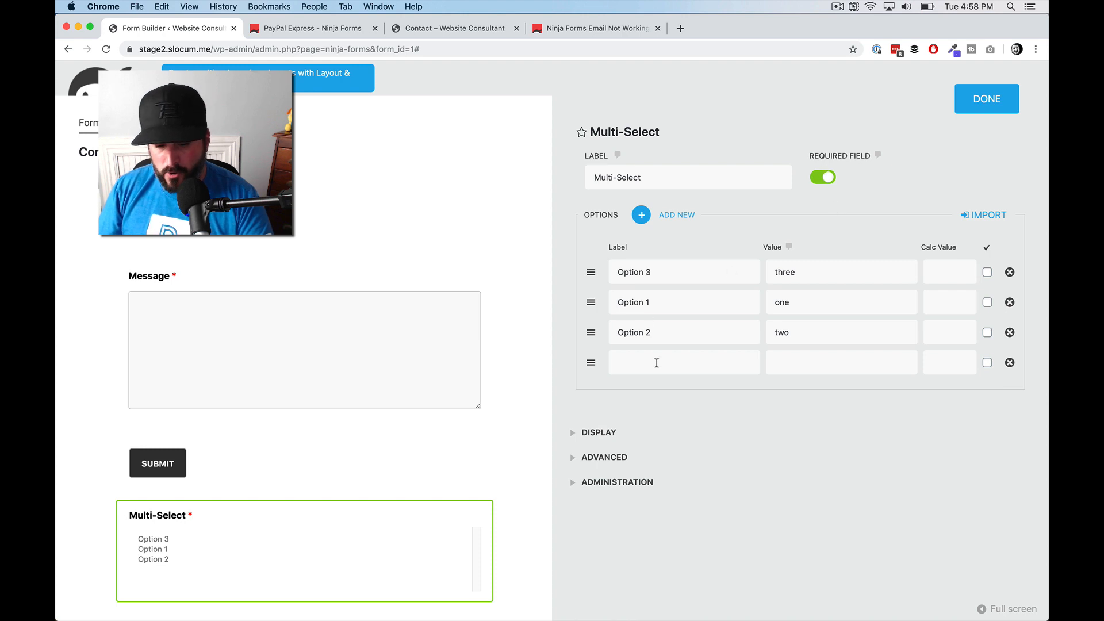
click(988, 86)
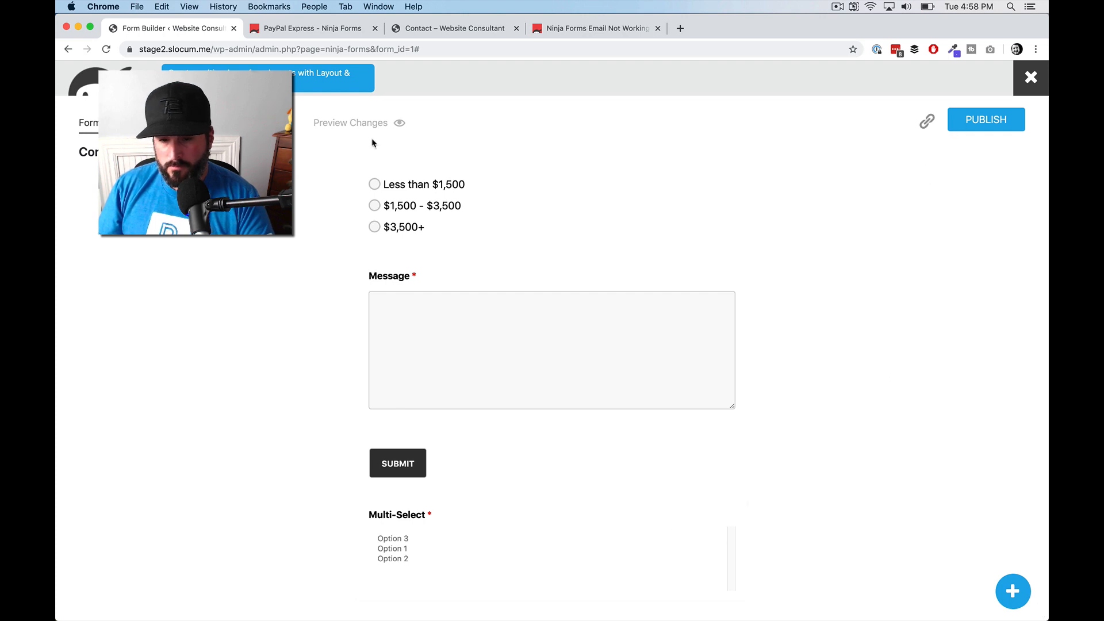
Preview the form changes and try selecting the different options in the Multi-Select field.
click(344, 124)
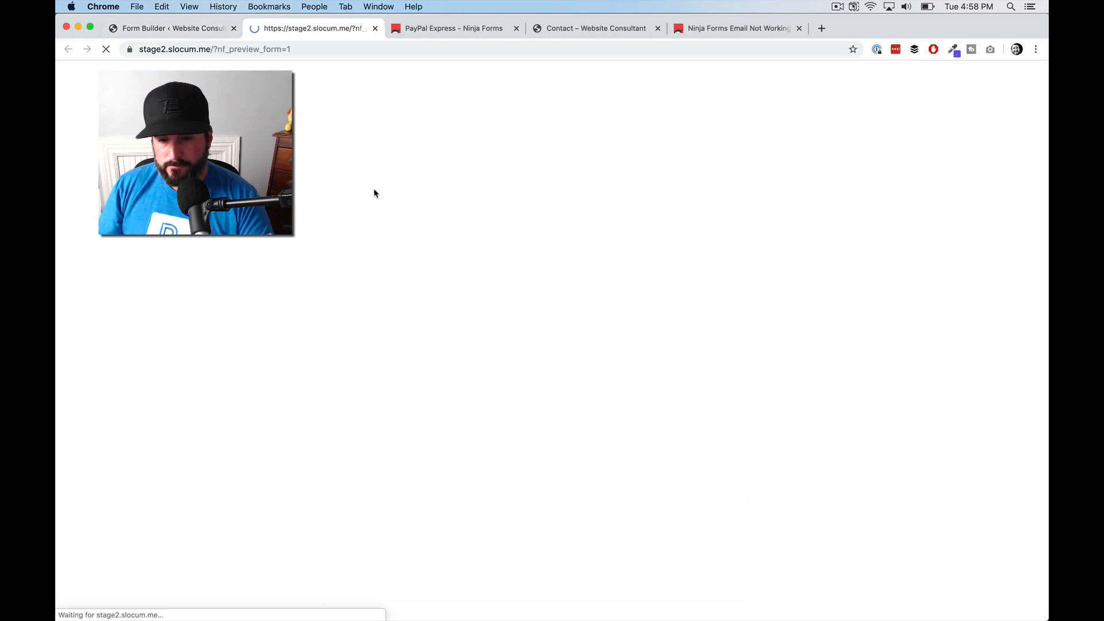
scroll(374, 189, down, 10)
scroll(374, 192, up, 6)
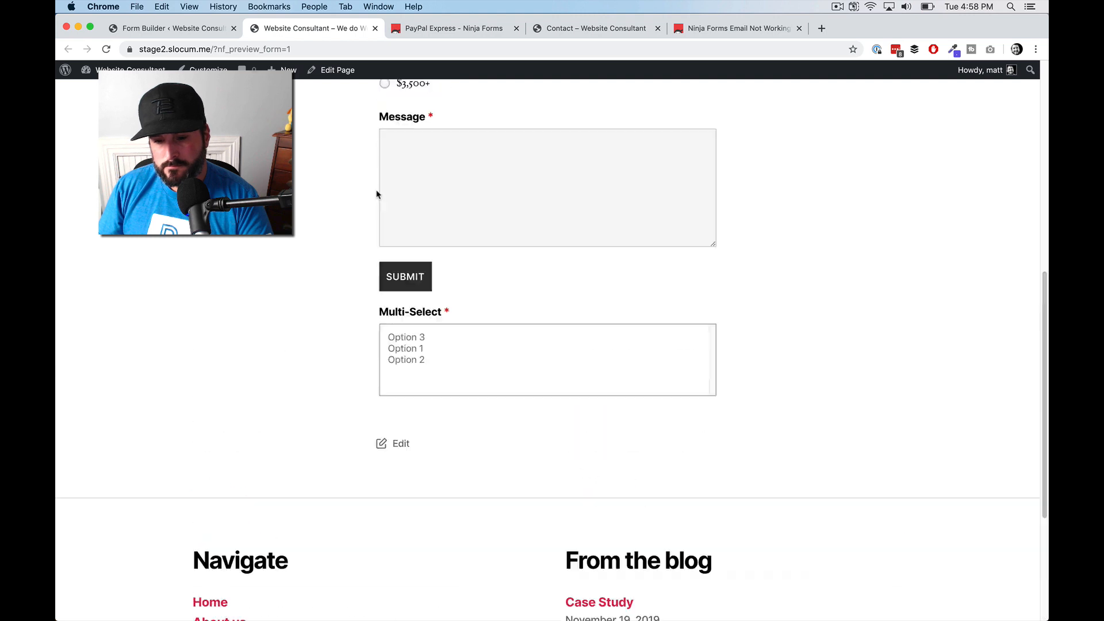
click(406, 488)
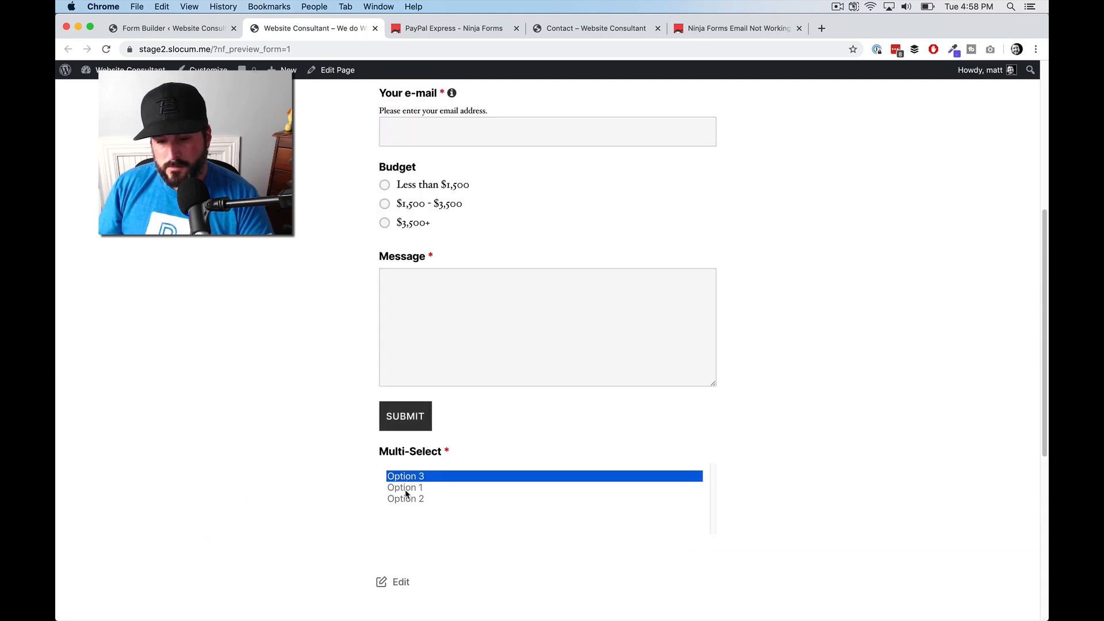
click(406, 500)
click(406, 488)
click(406, 478)
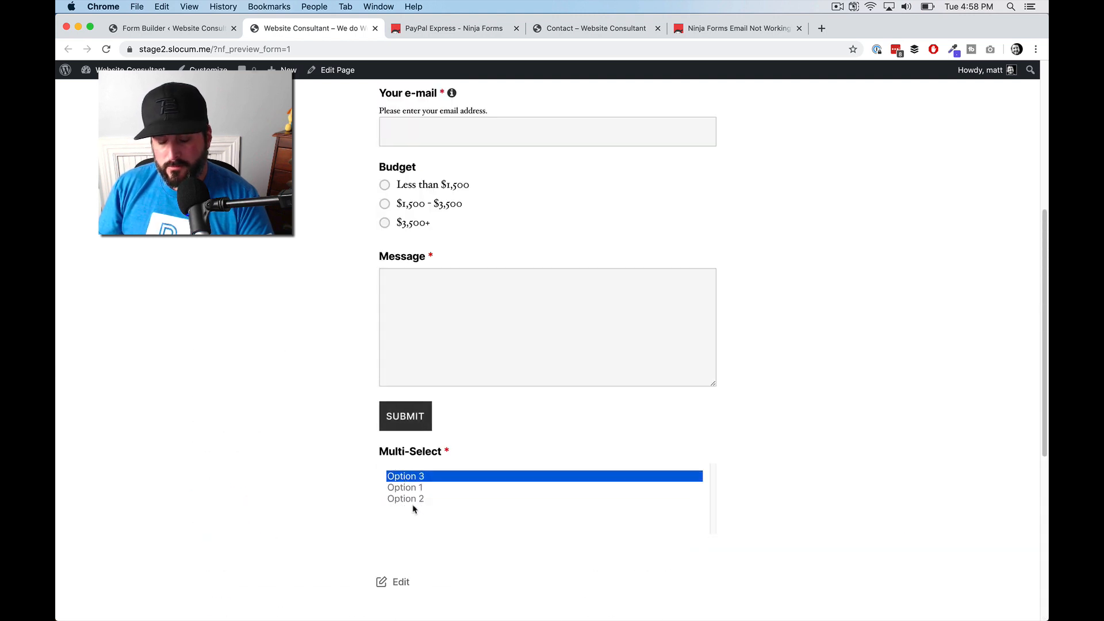
click(413, 499)
click(413, 488)
click(414, 476)
scroll(414, 454, up, 6)
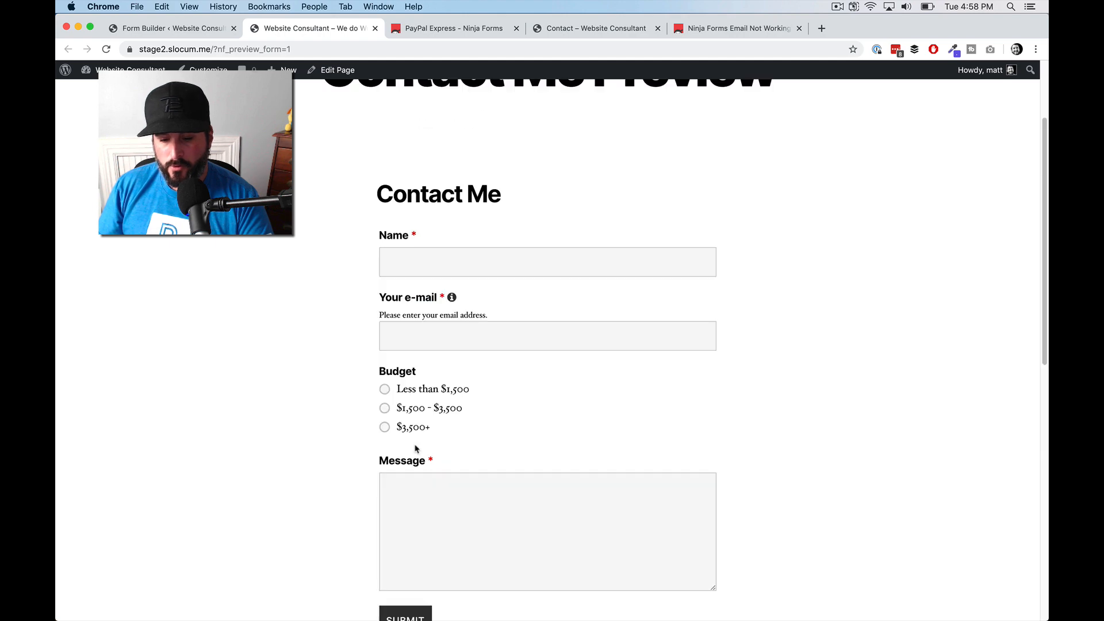
Return to the form builder, close the list of available fields, and review the form from its Name field.
key(ctrl+shift+Tab)
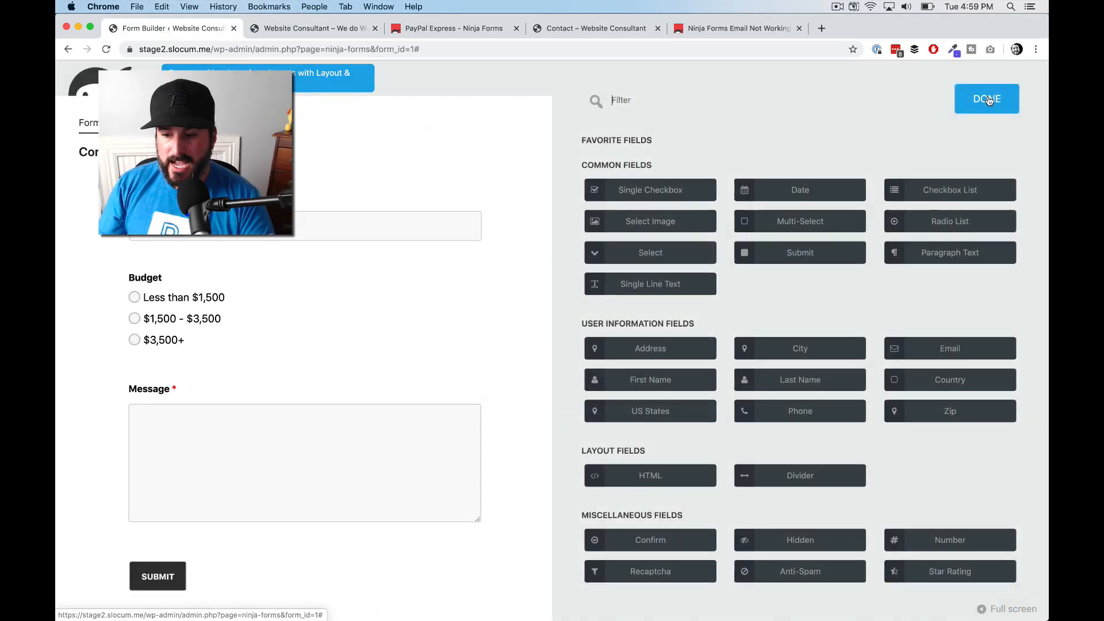
click(986, 99)
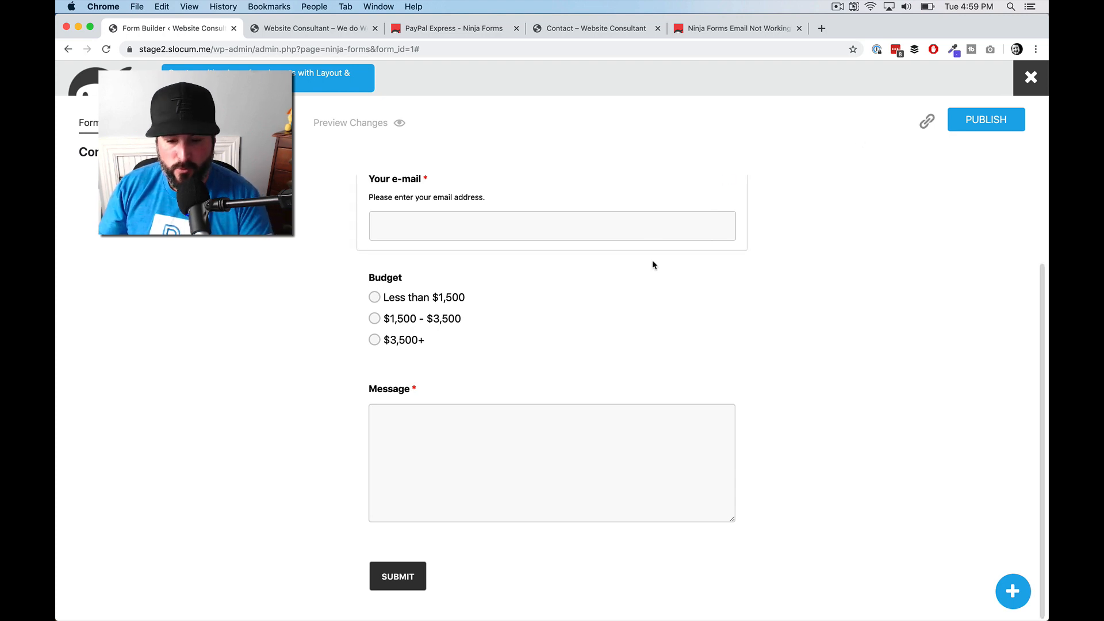
scroll(631, 275, up, 3)
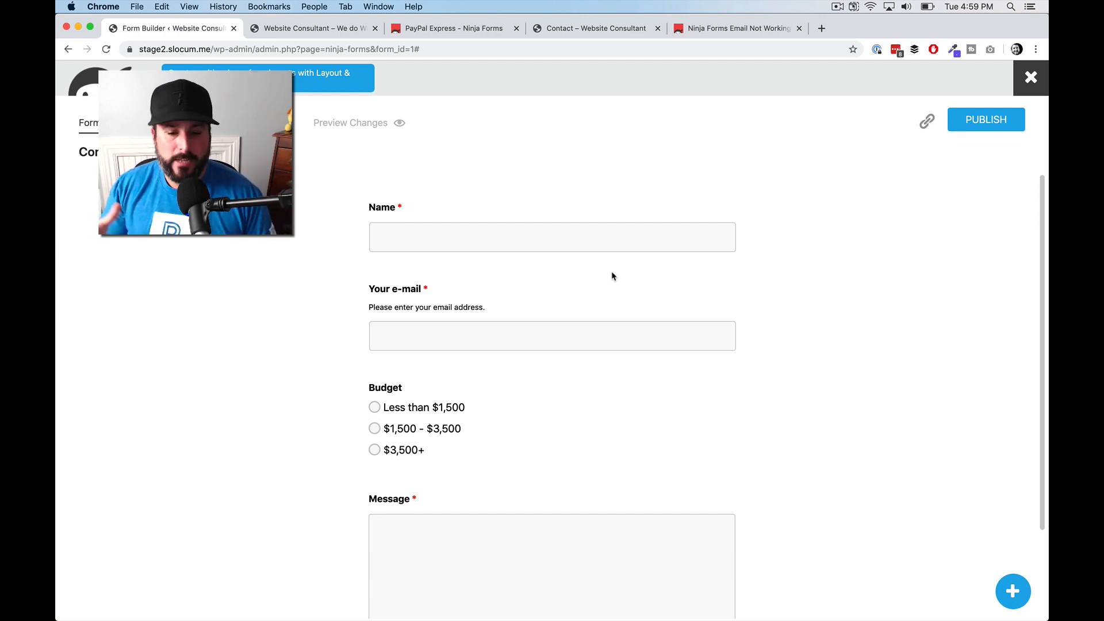
Examine the form's emails and actions, browse the installed and available action types, and close the list without adding one.
click(195, 123)
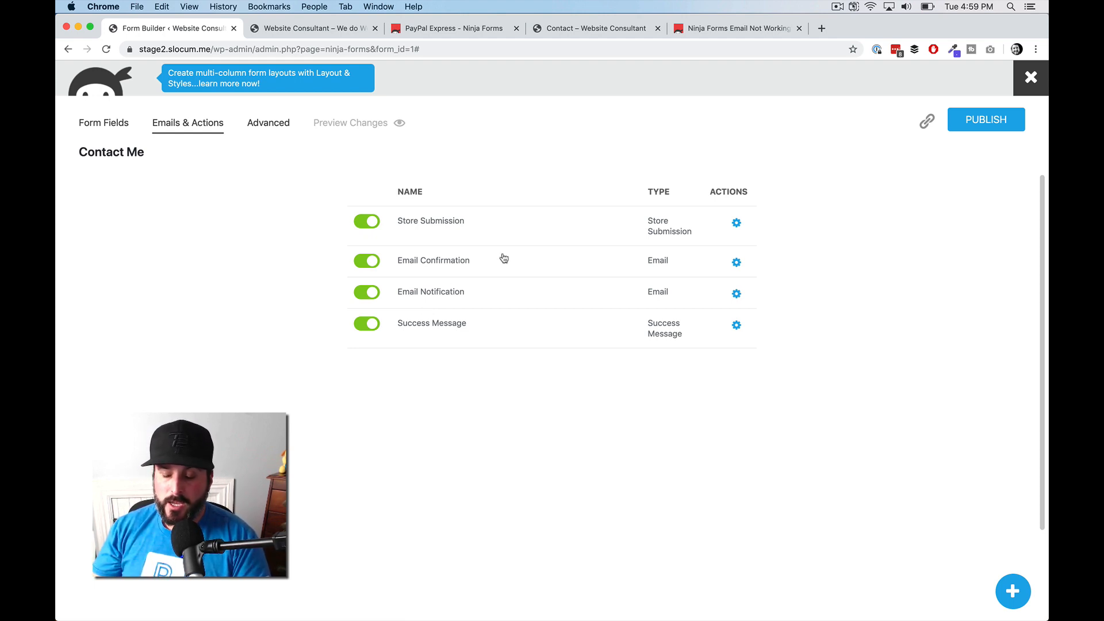
click(1012, 591)
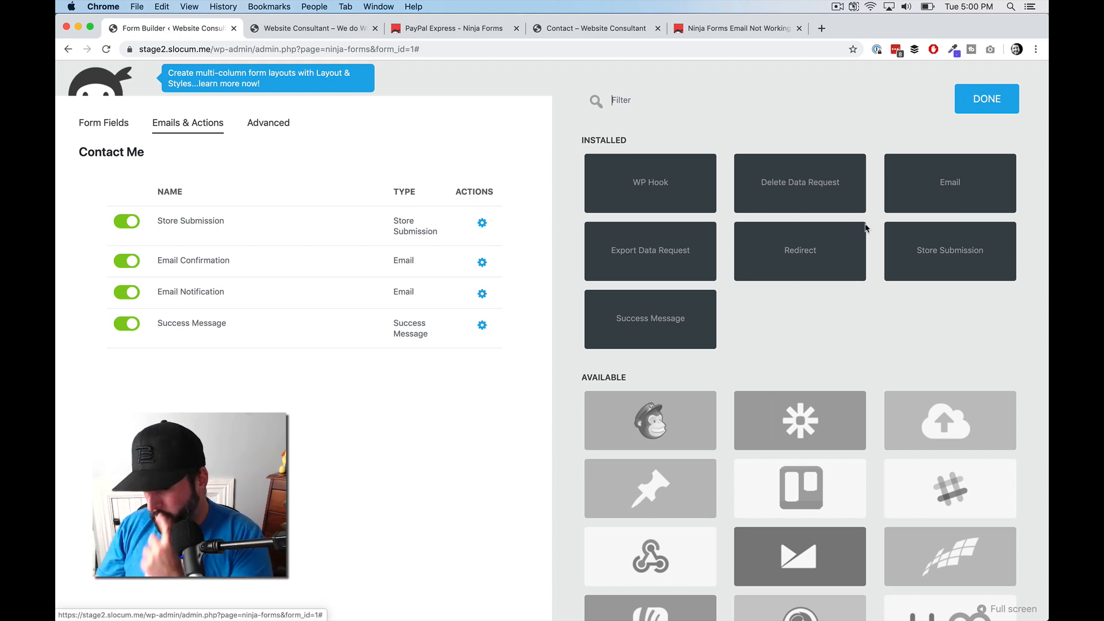
scroll(744, 316, down, 7)
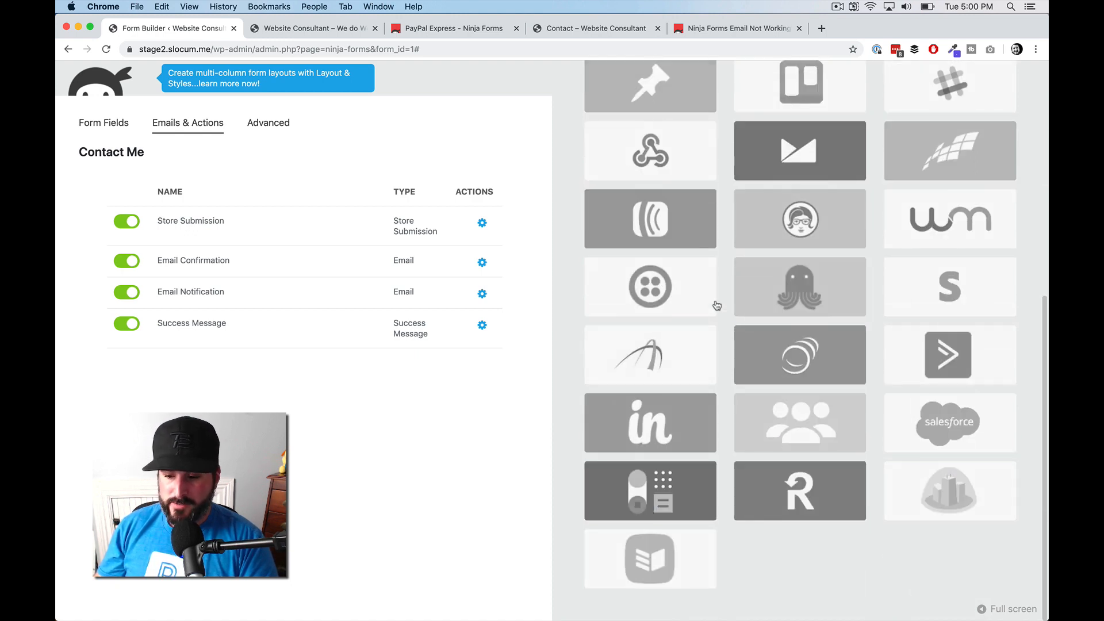
scroll(792, 327, up, 7)
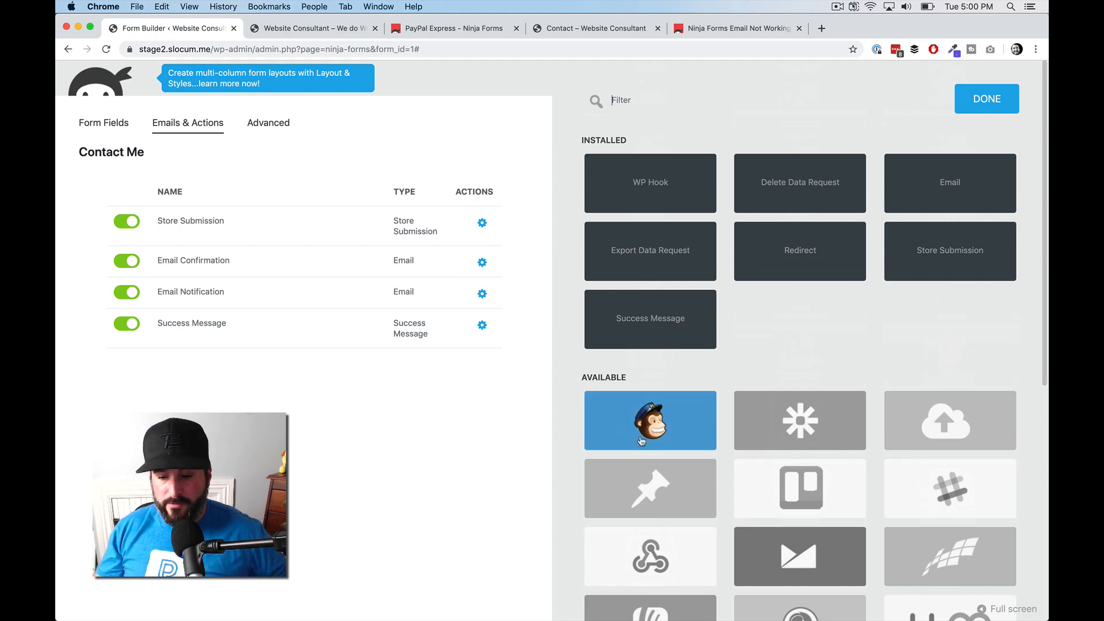
scroll(650, 441, down, 1)
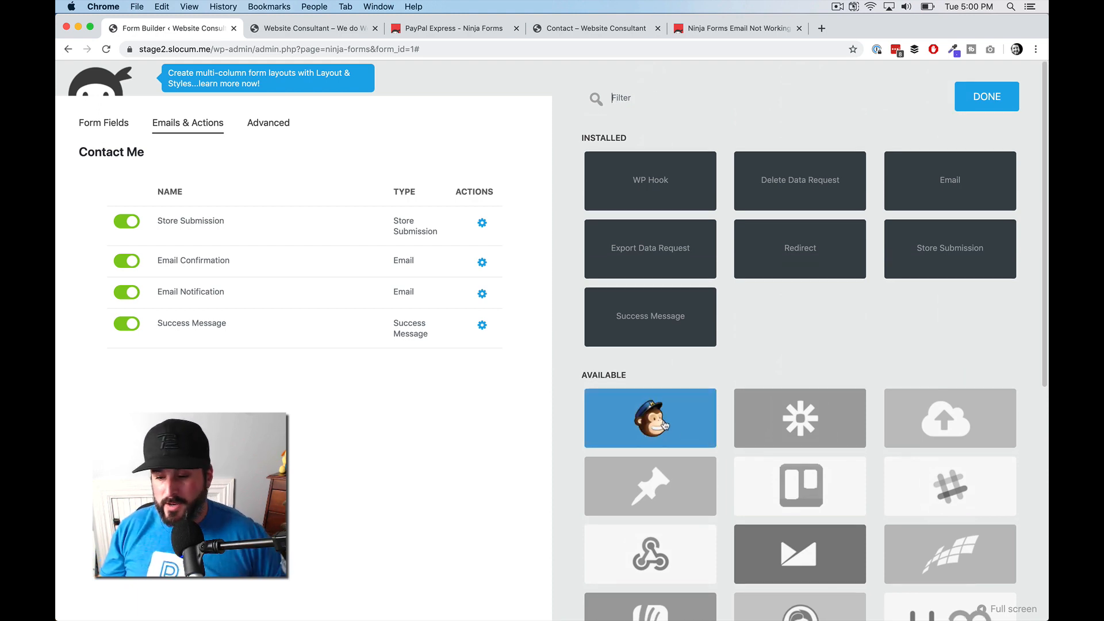
scroll(666, 426, down, 1)
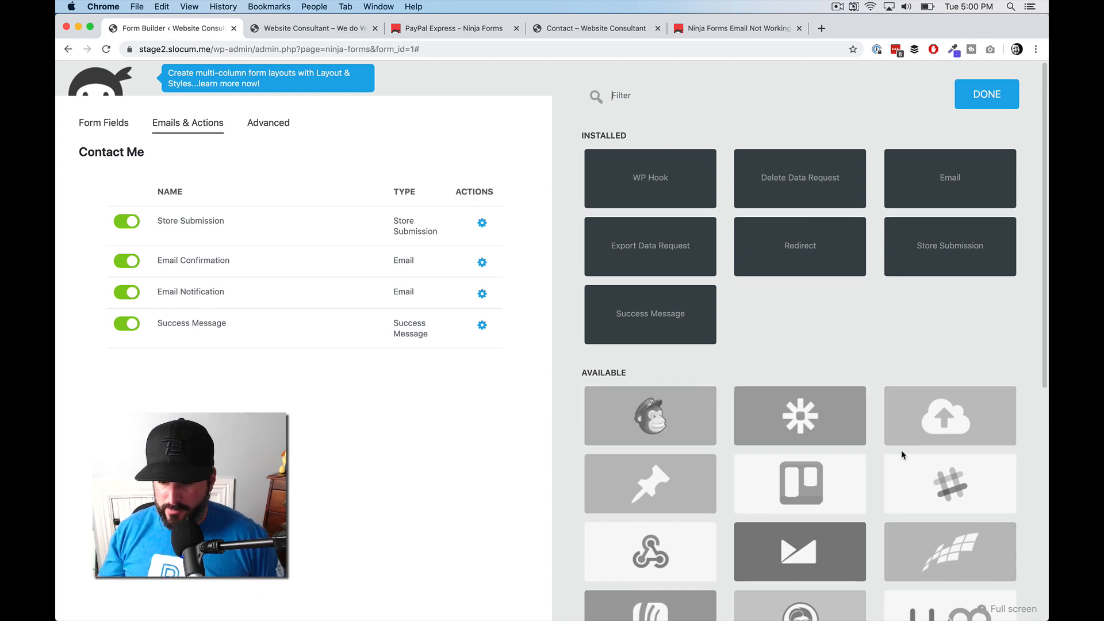
scroll(943, 489, down, 1)
scroll(943, 538, down, 3)
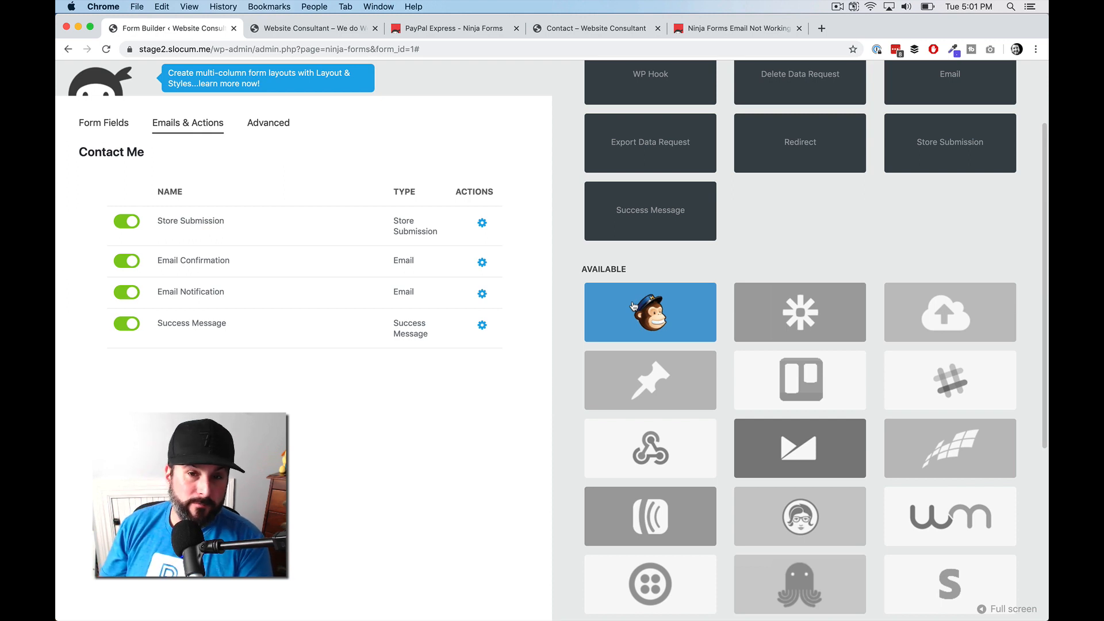
scroll(800, 355, down, 5)
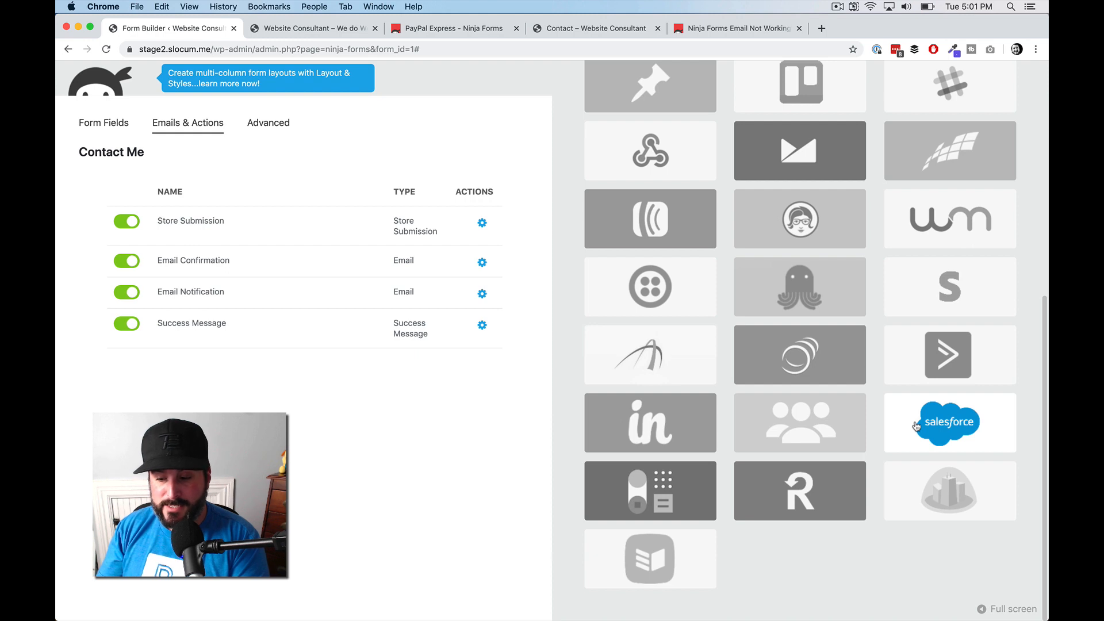
scroll(747, 345, up, 7)
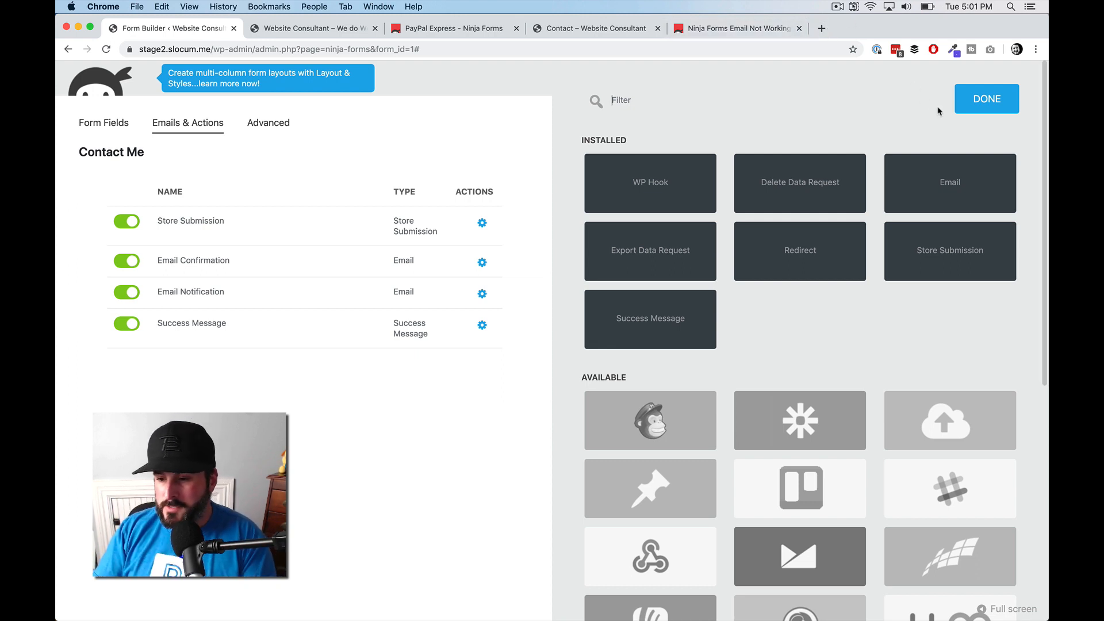
click(985, 98)
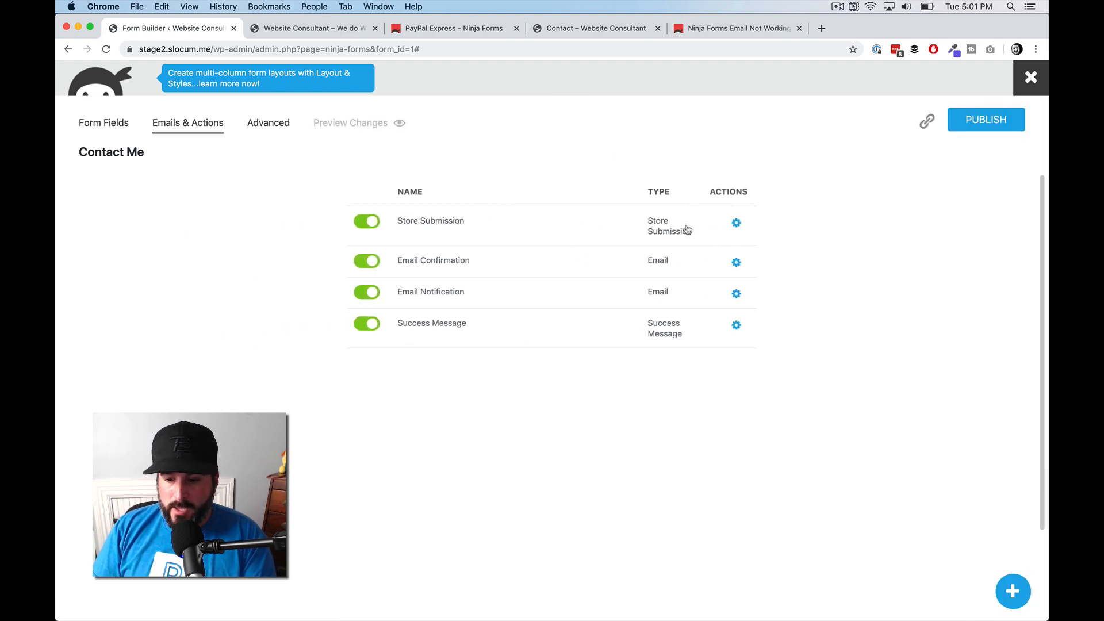
Open the Store Submission action's advanced settings, switch its fields to Save None, and return them to Save All.
click(736, 223)
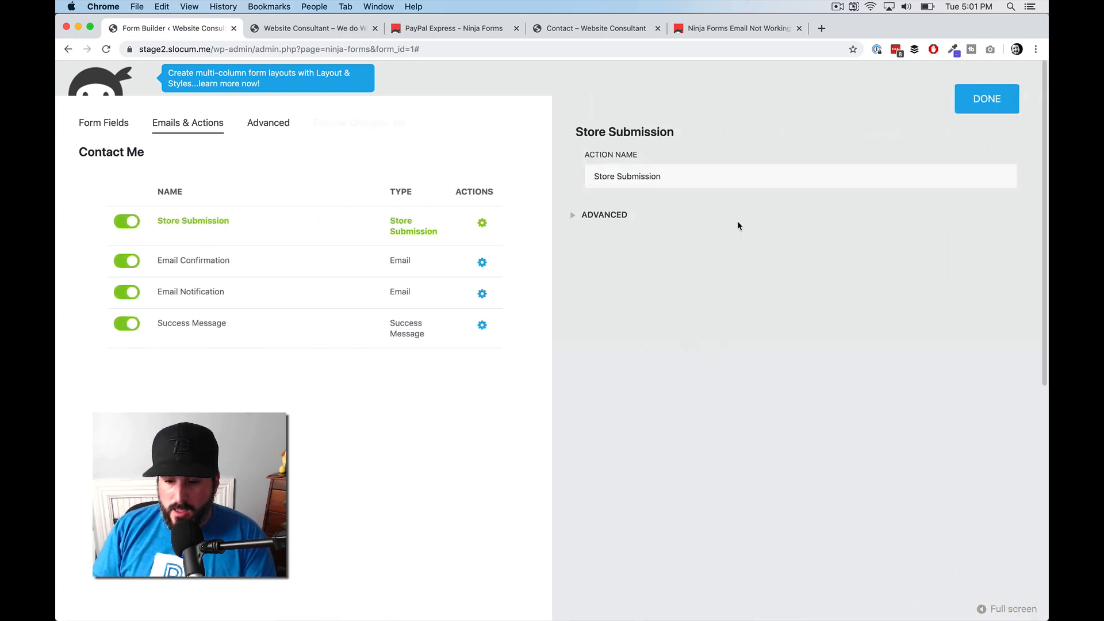
click(591, 219)
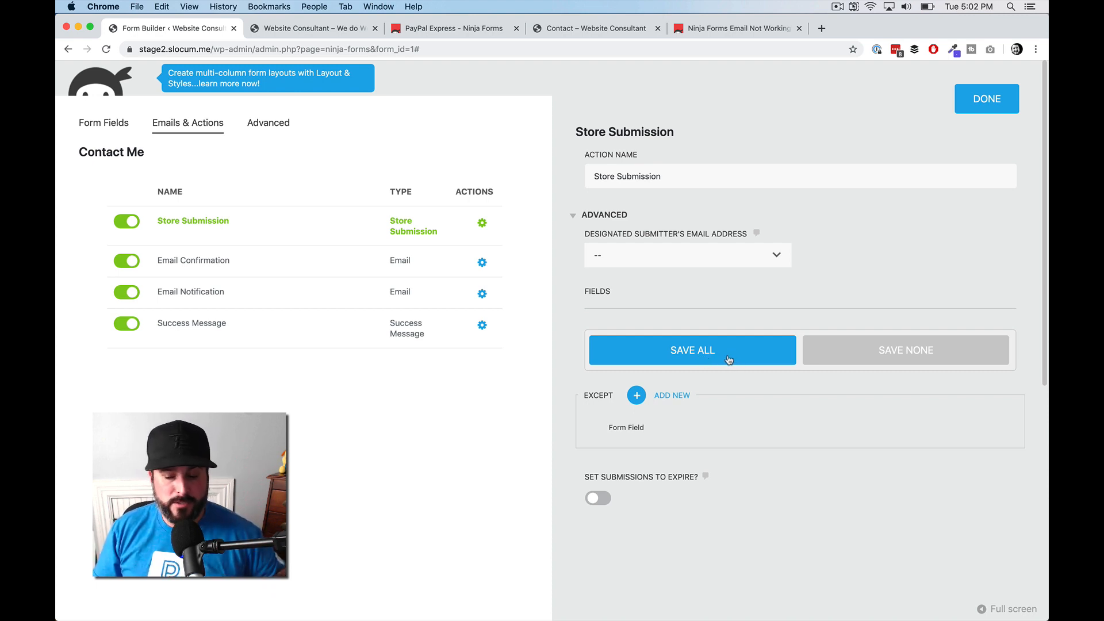
click(864, 351)
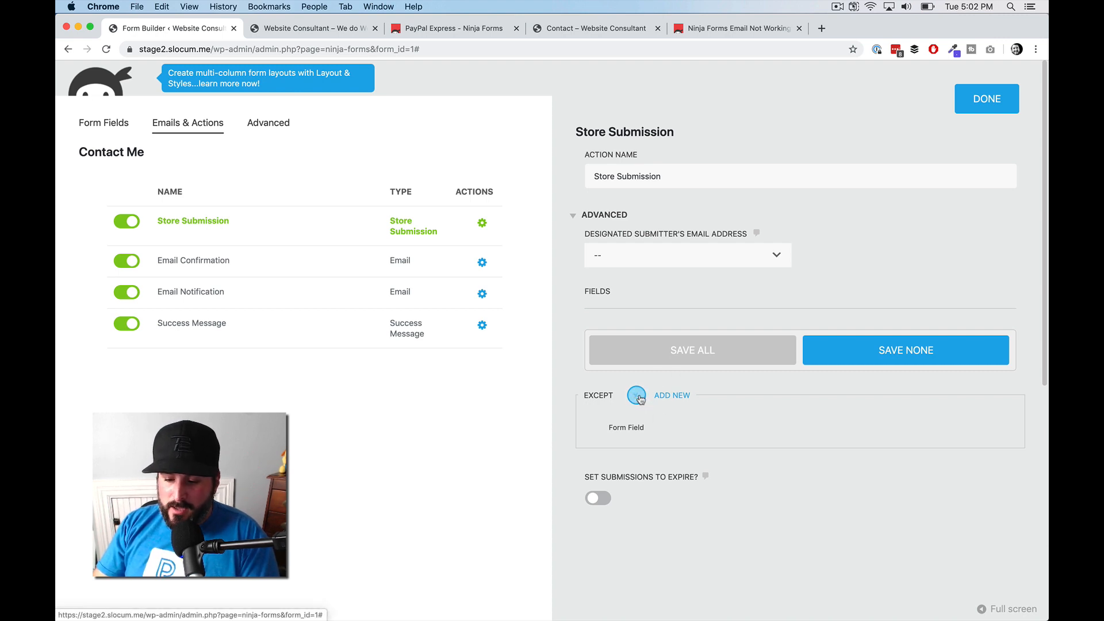
click(719, 350)
Add the Your E-Mail and Message fields as exceptions to saving all fields in the Store Submission action.
click(636, 395)
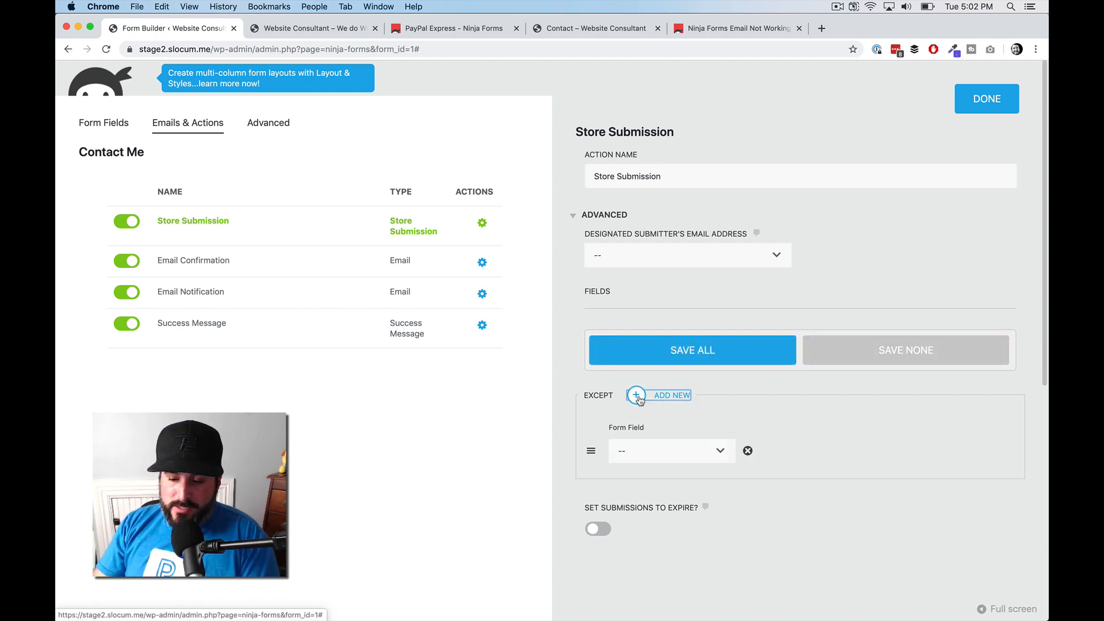
click(712, 451)
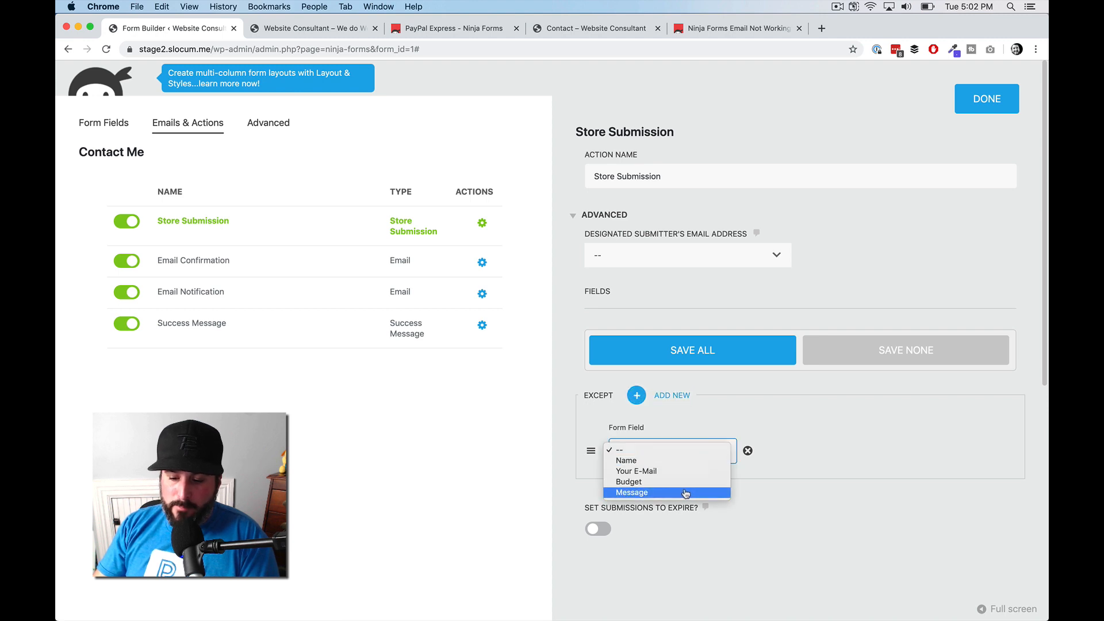
click(669, 471)
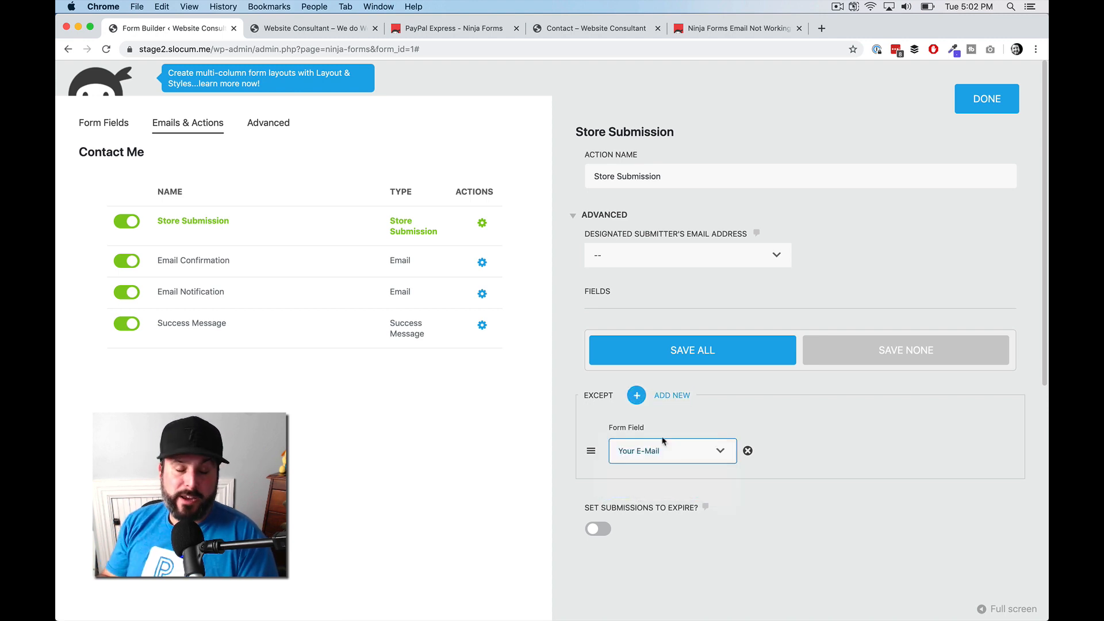
click(637, 399)
click(658, 485)
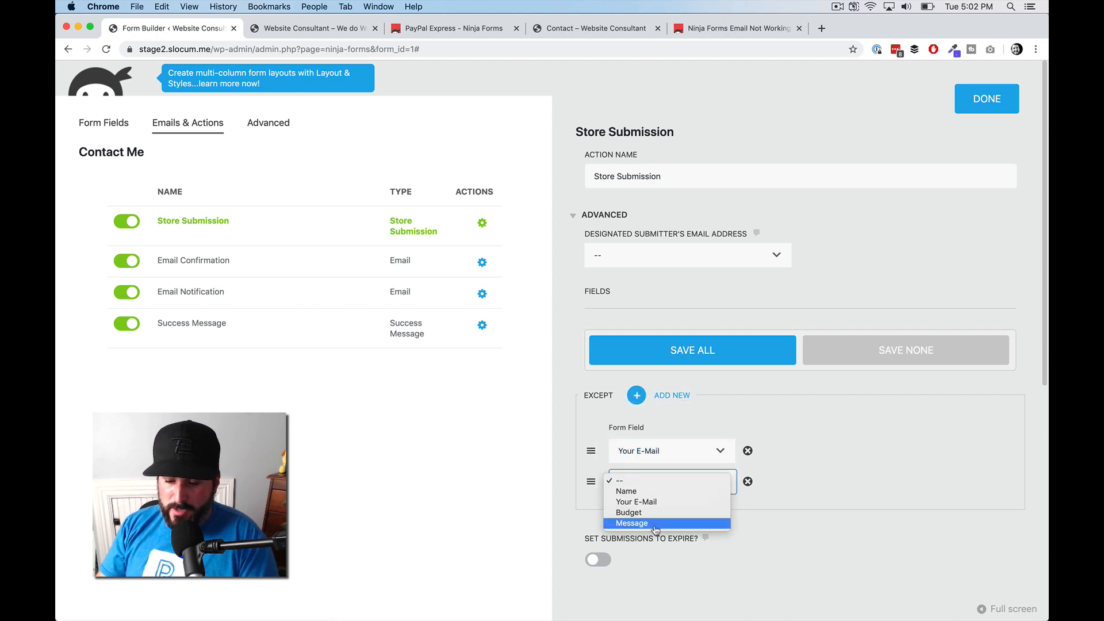
click(655, 523)
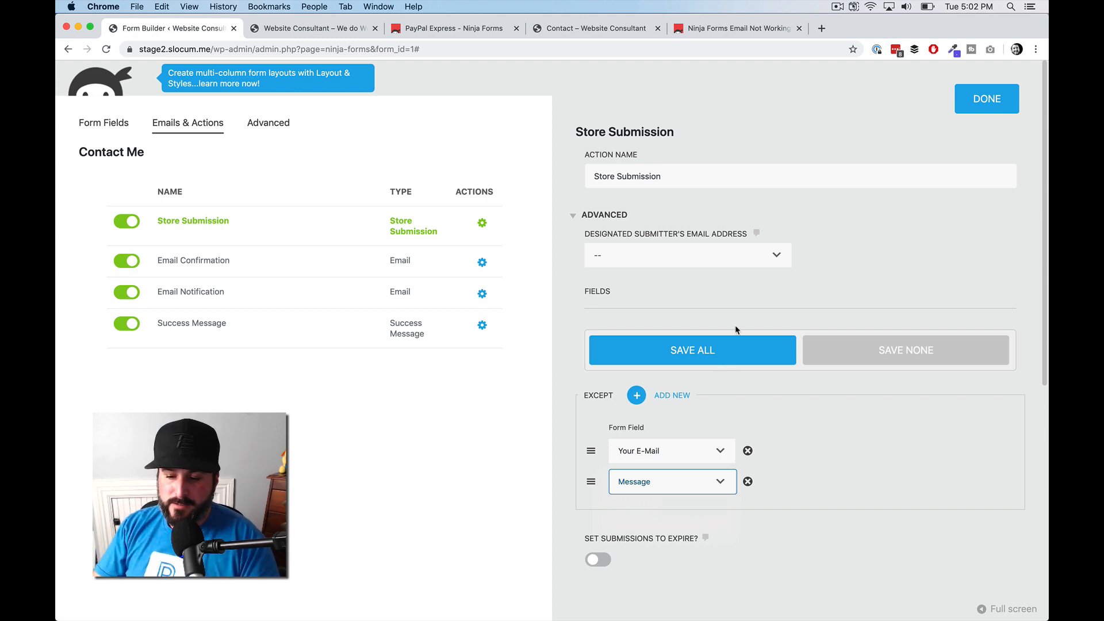
Remove both field exceptions from the Store Submission action, turn on submission expiry, and finish editing the action.
click(747, 451)
click(747, 452)
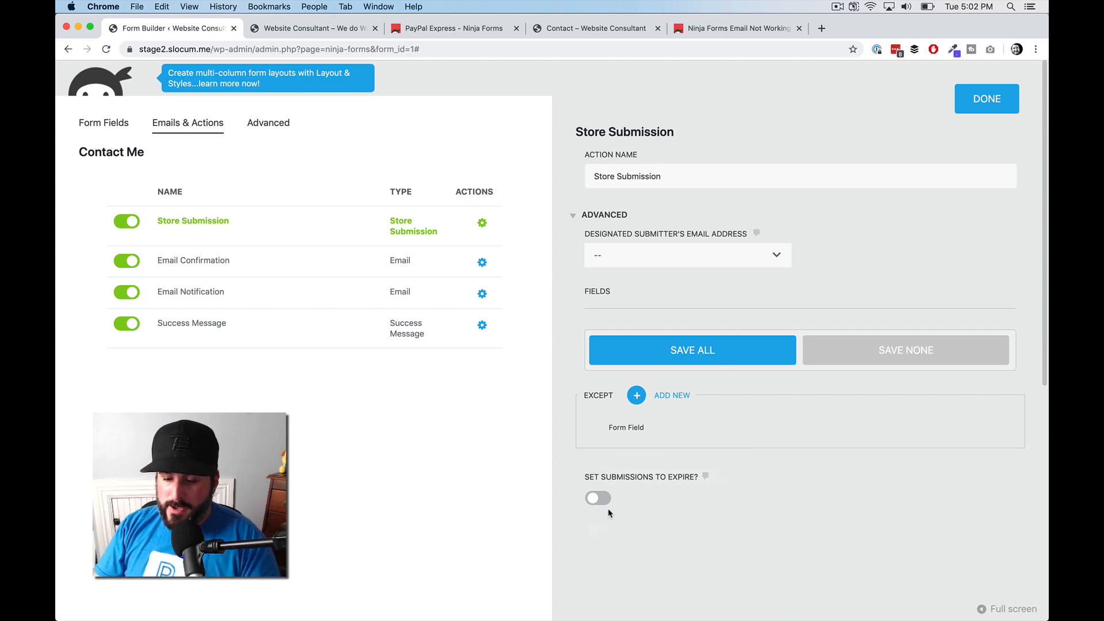
click(597, 499)
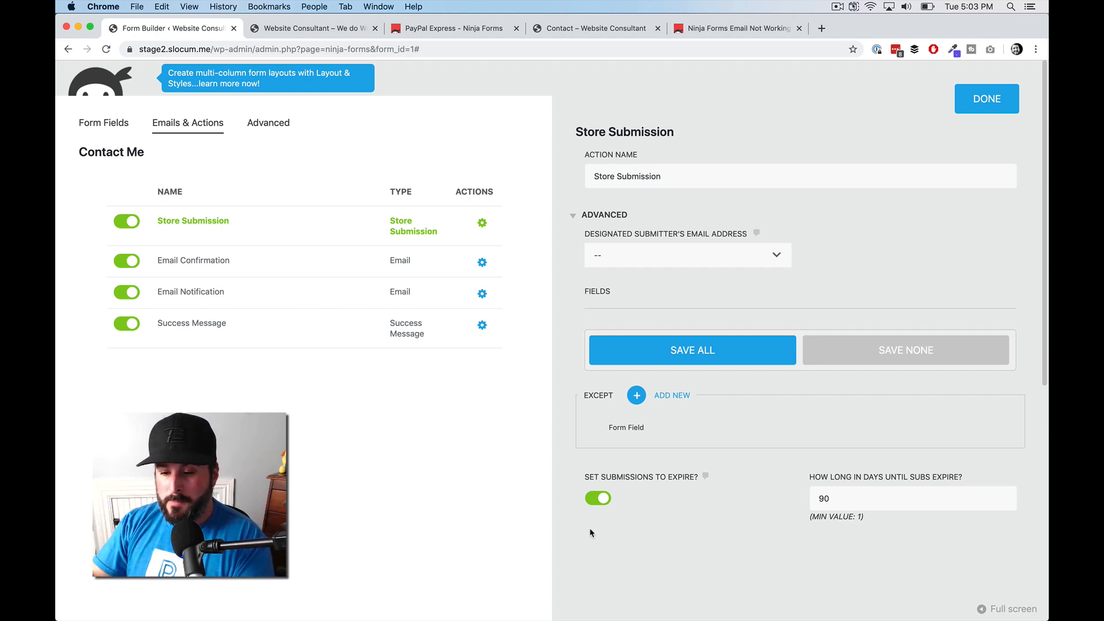
click(986, 96)
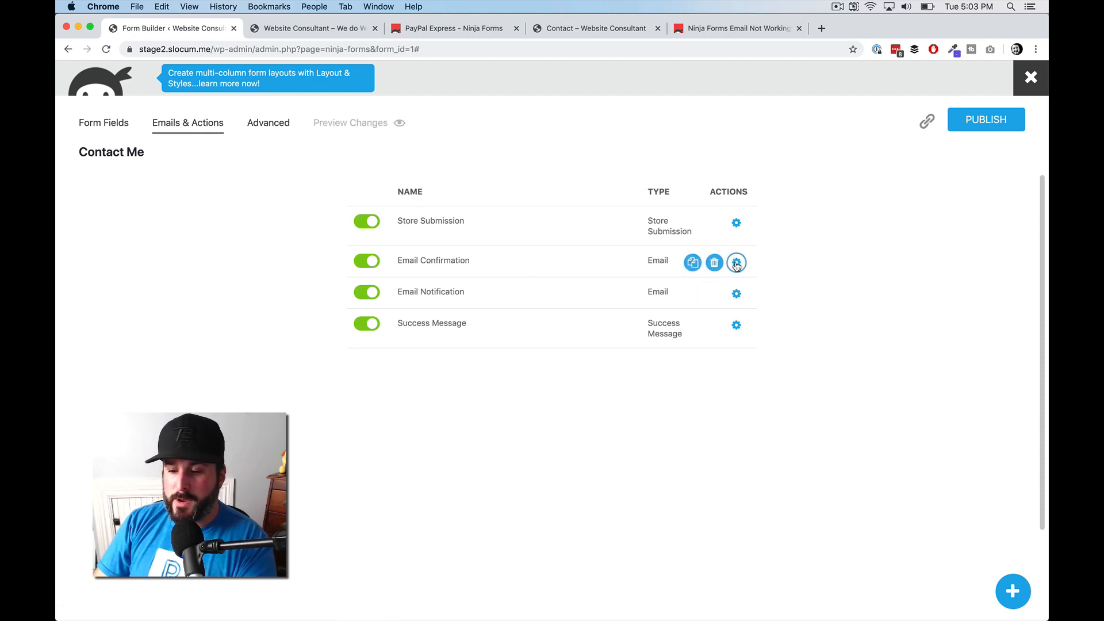
Open the Email Confirmation action and check the merge tags offered for its To field without adding one.
click(736, 265)
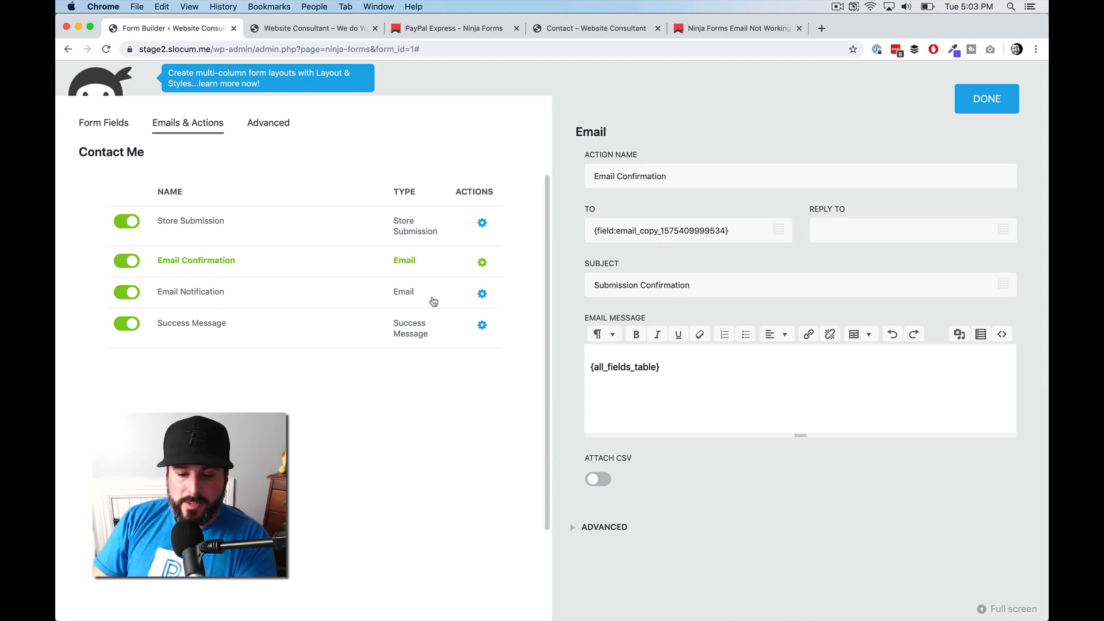
right_click(514, 292)
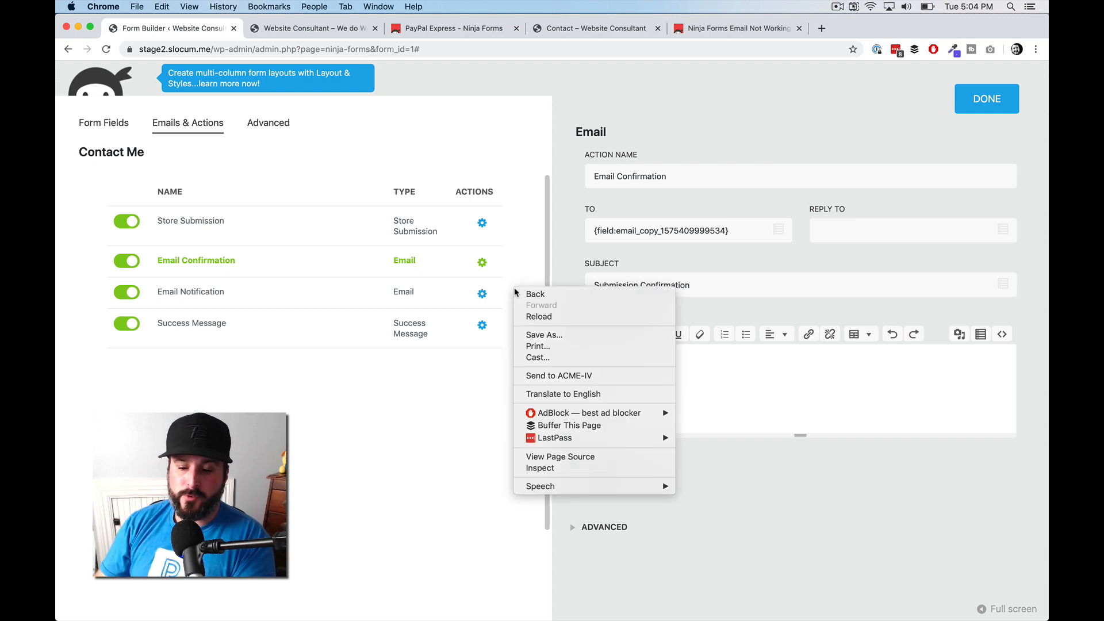
click(539, 268)
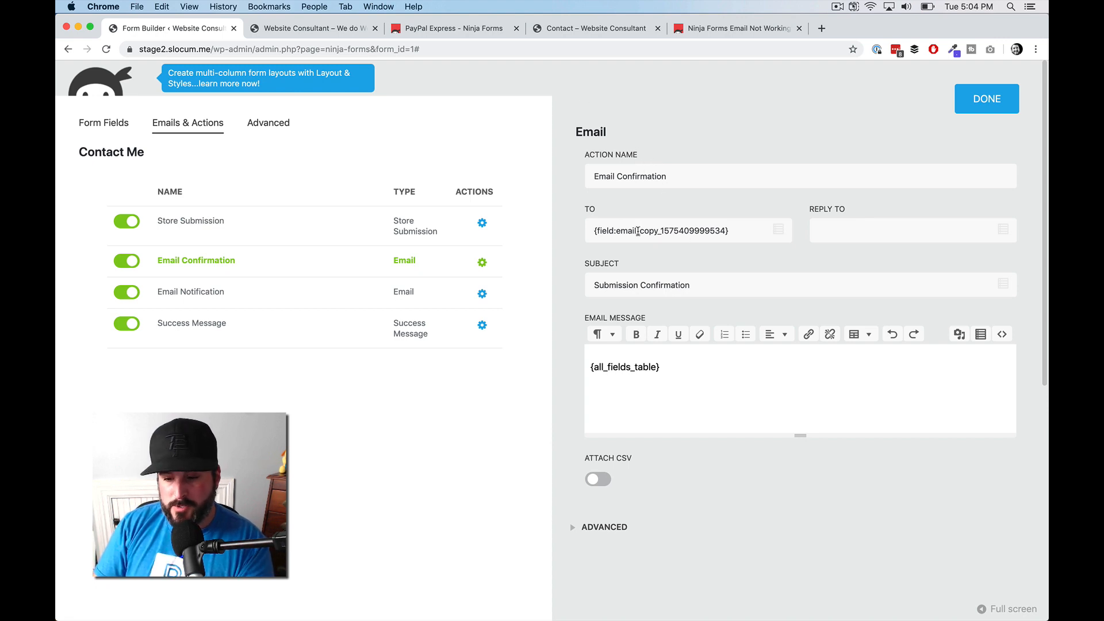
click(778, 229)
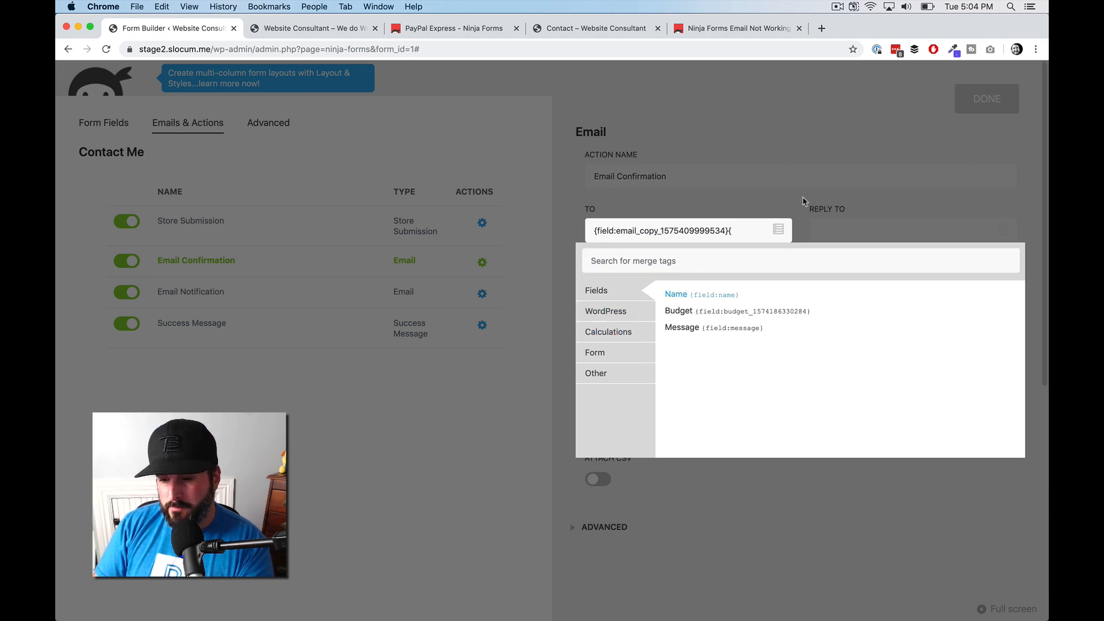
key(Escape)
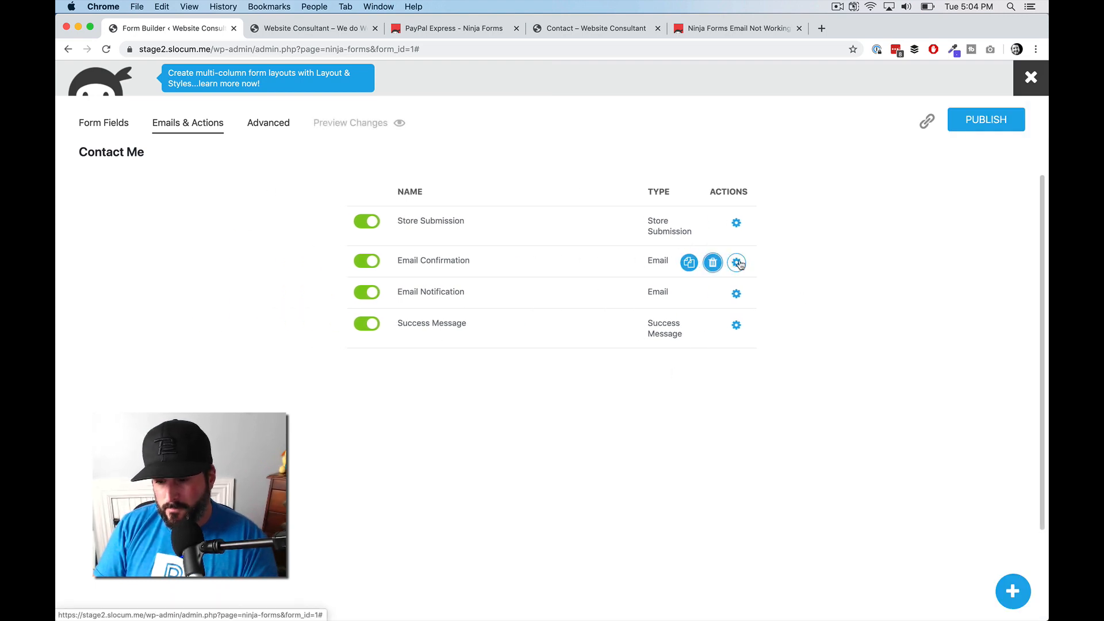
Reopen the Email Confirmation action and add the line "Your custom message." below {all_fields_table} in the email message.
click(739, 264)
click(830, 228)
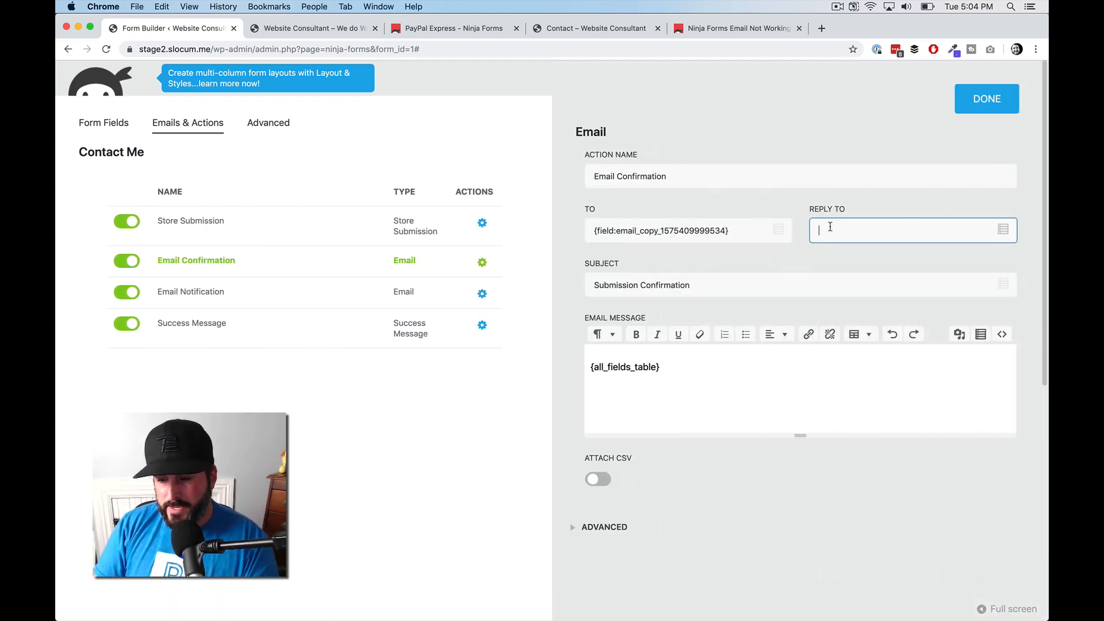
click(702, 281)
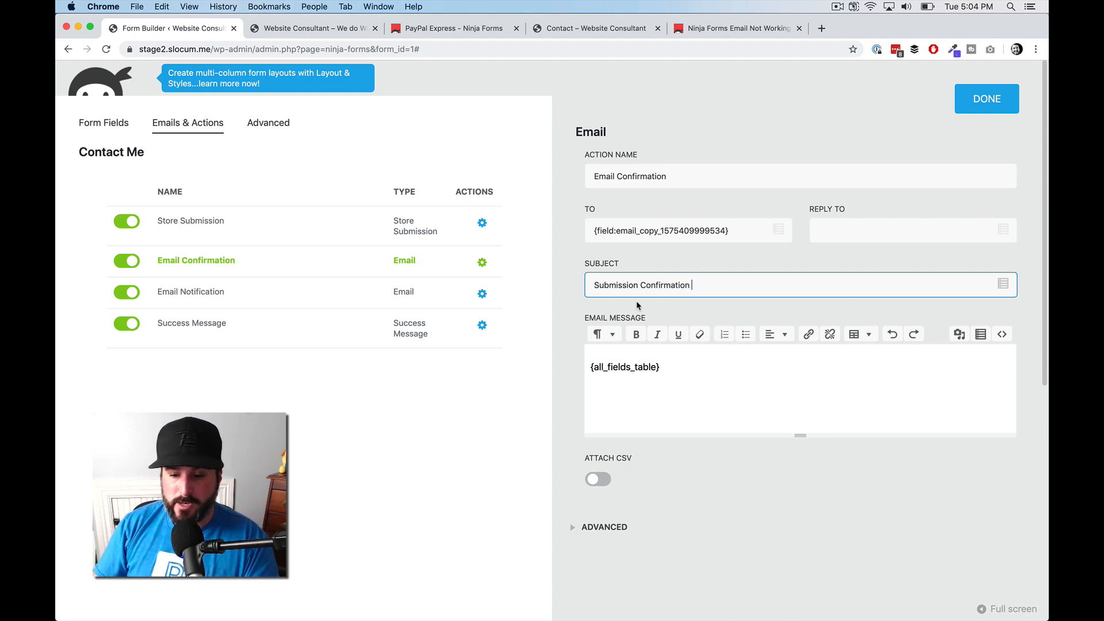
click(689, 375)
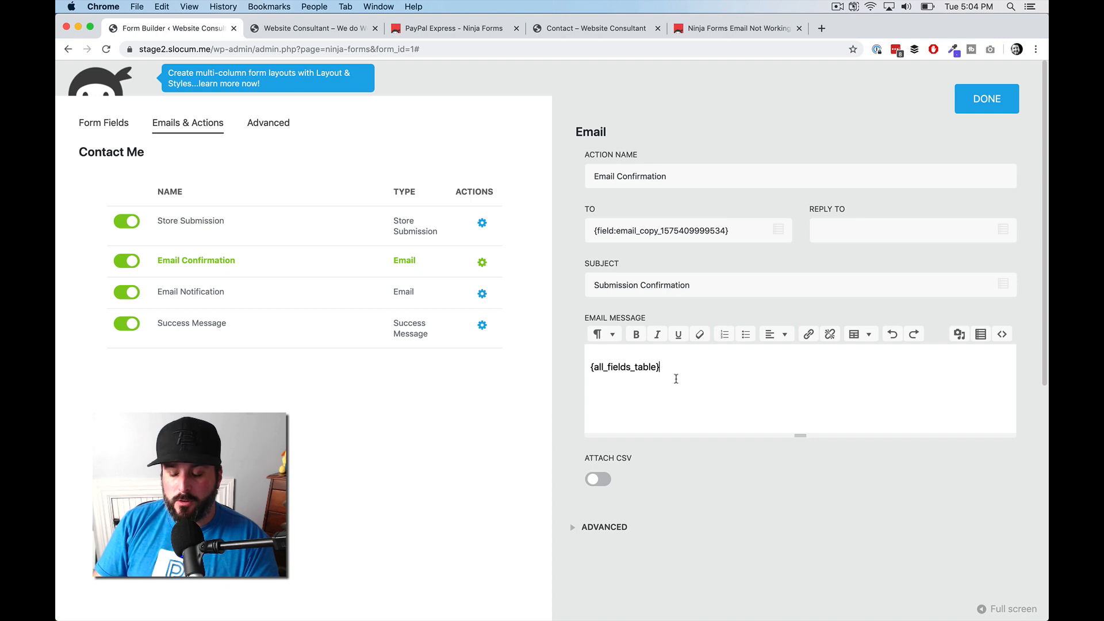
drag(673, 375, 590, 368)
click(726, 383)
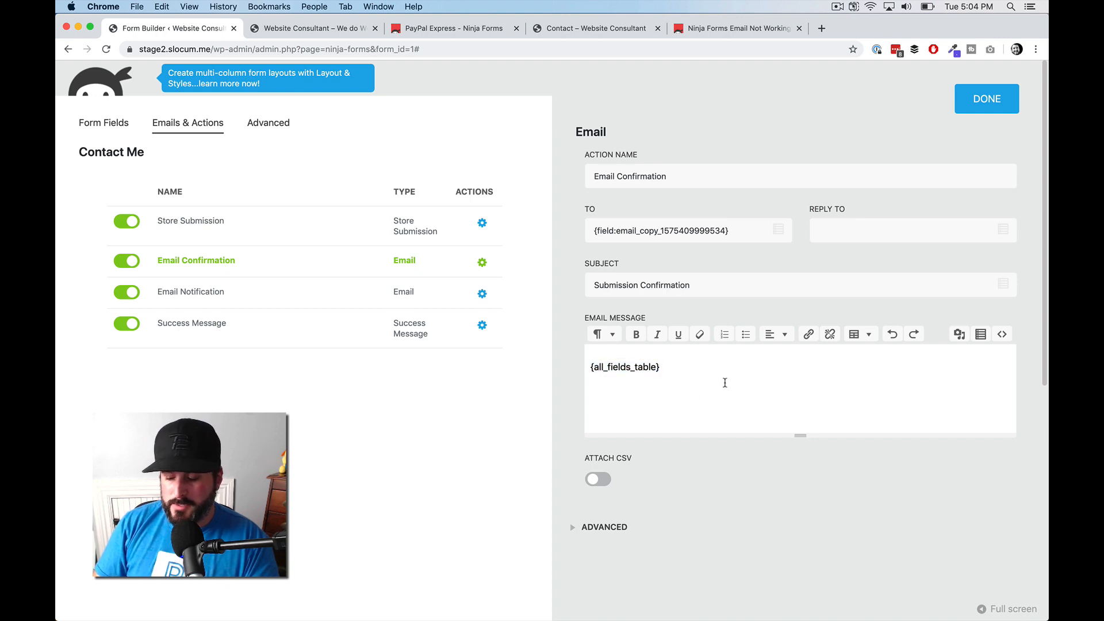
text(Your)
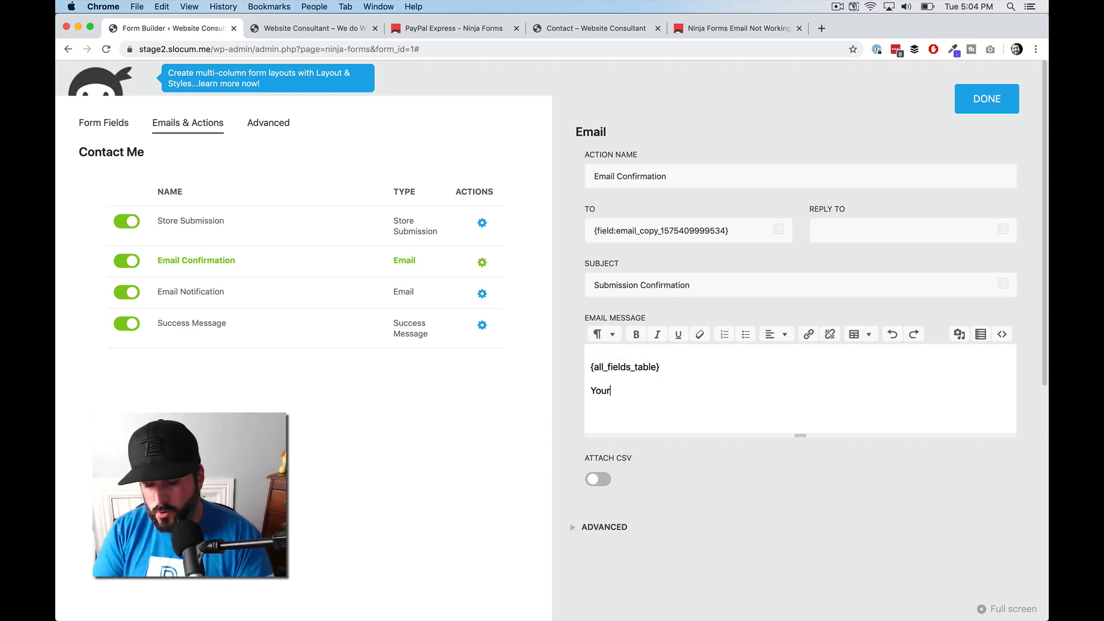
text( custom message.)
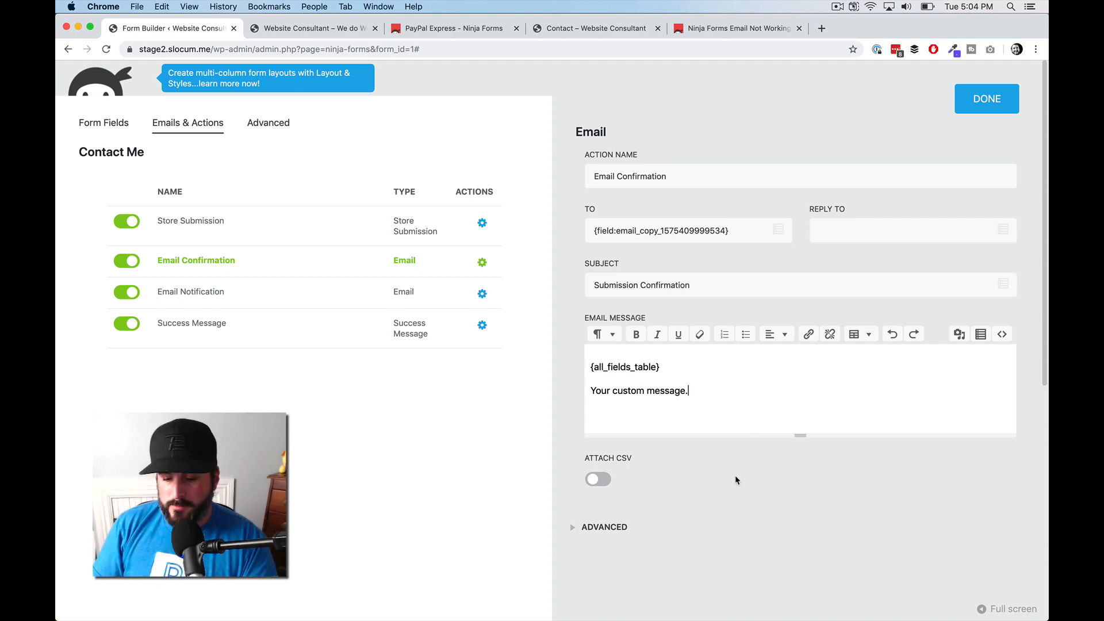
Expand the Email Confirmation's advanced settings and check the format choices, keeping HTML.
click(619, 530)
scroll(710, 496, down, 3)
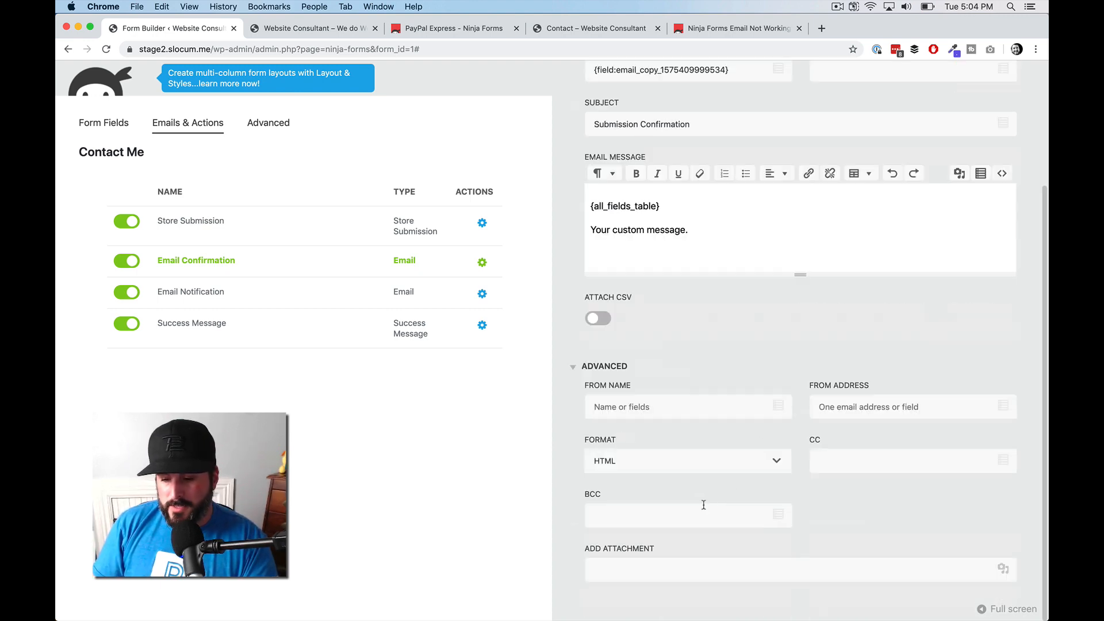
click(732, 467)
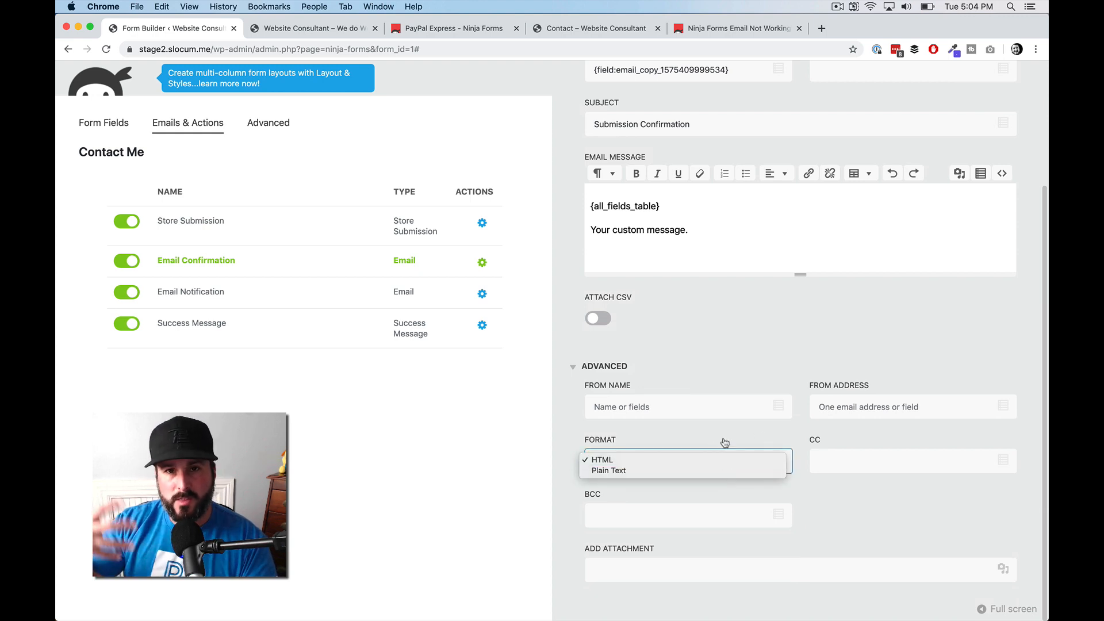
click(700, 358)
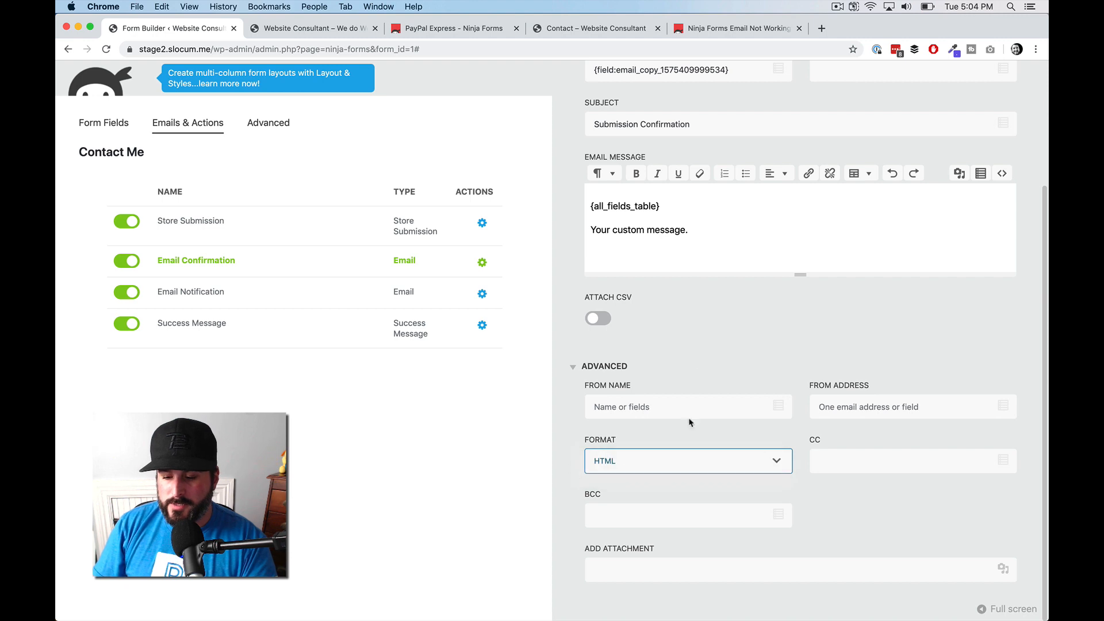
Review the Email Confirmation's format, BCC and attachment settings, collapse the advanced section, and finish editing the action.
click(688, 462)
click(687, 459)
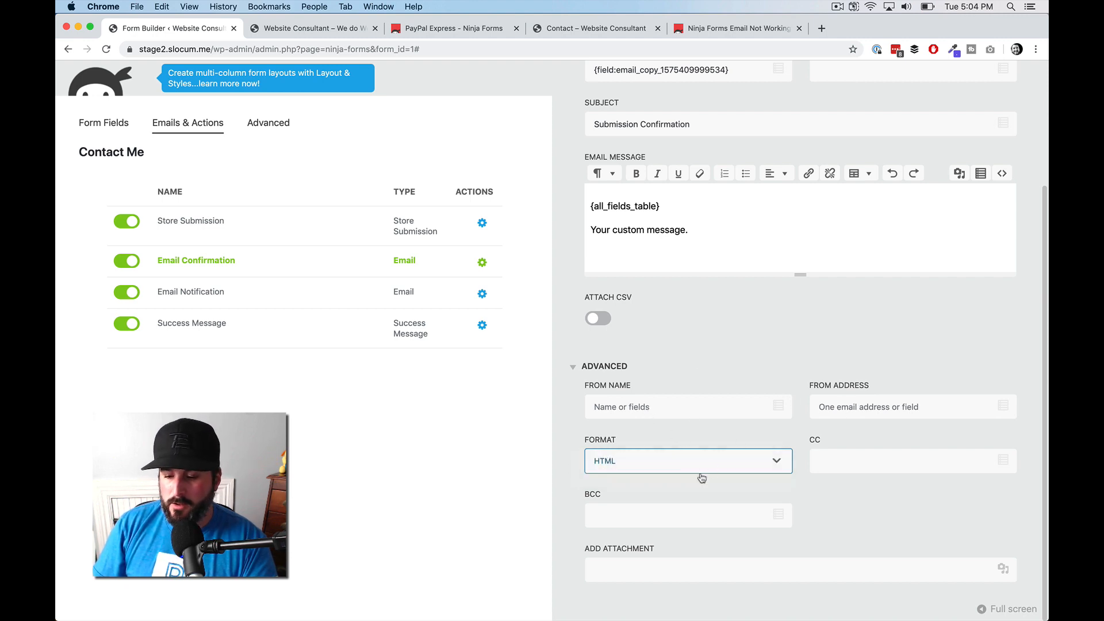
click(672, 513)
click(929, 573)
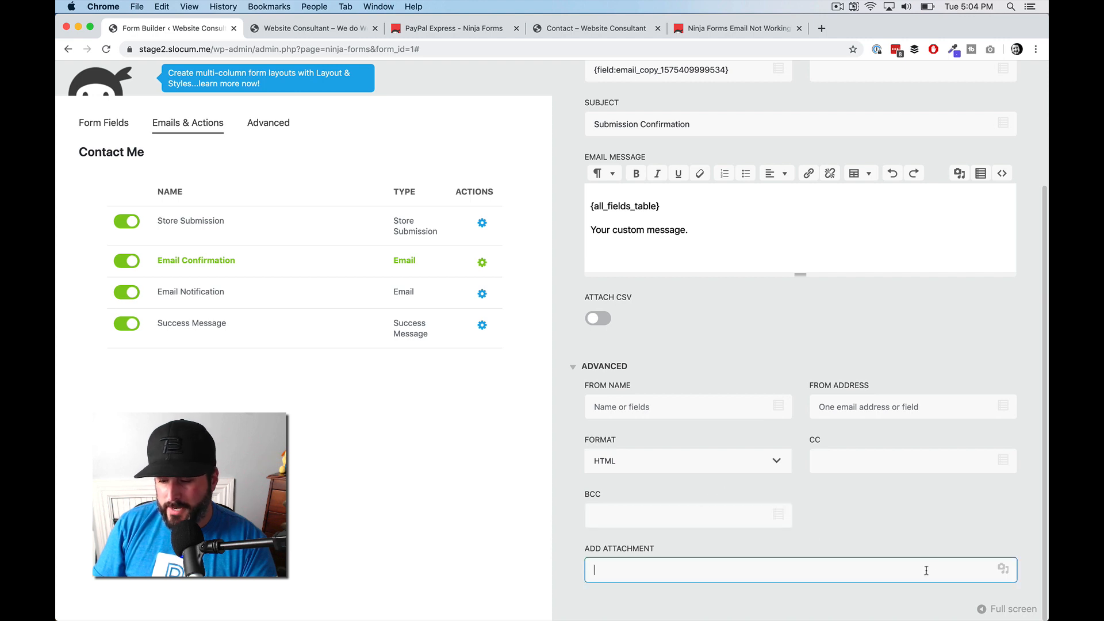
click(604, 367)
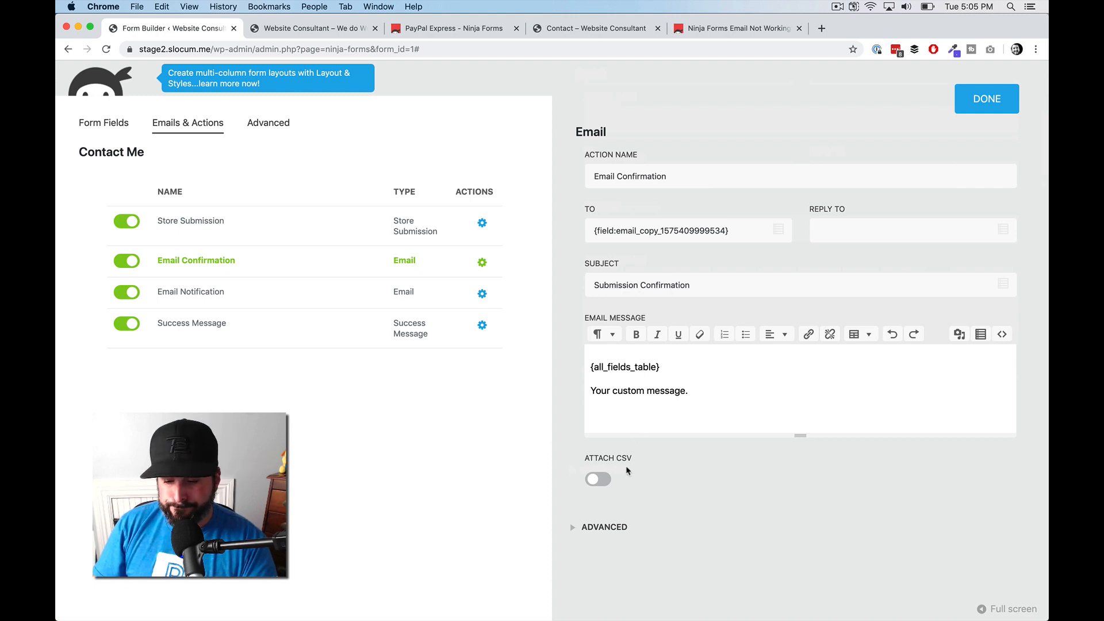
click(731, 405)
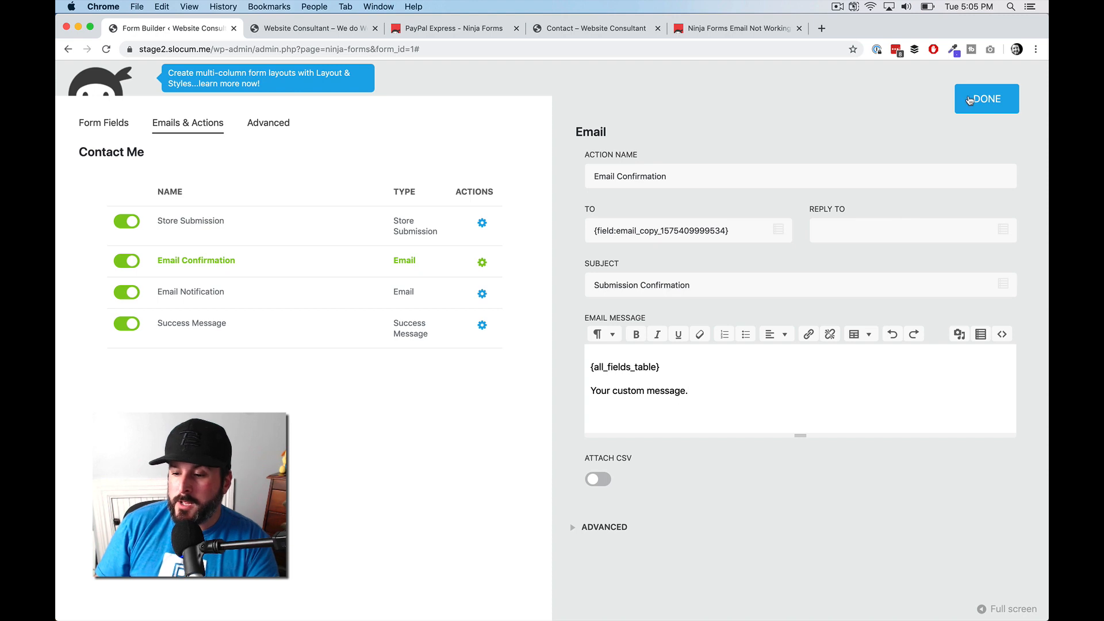
click(970, 100)
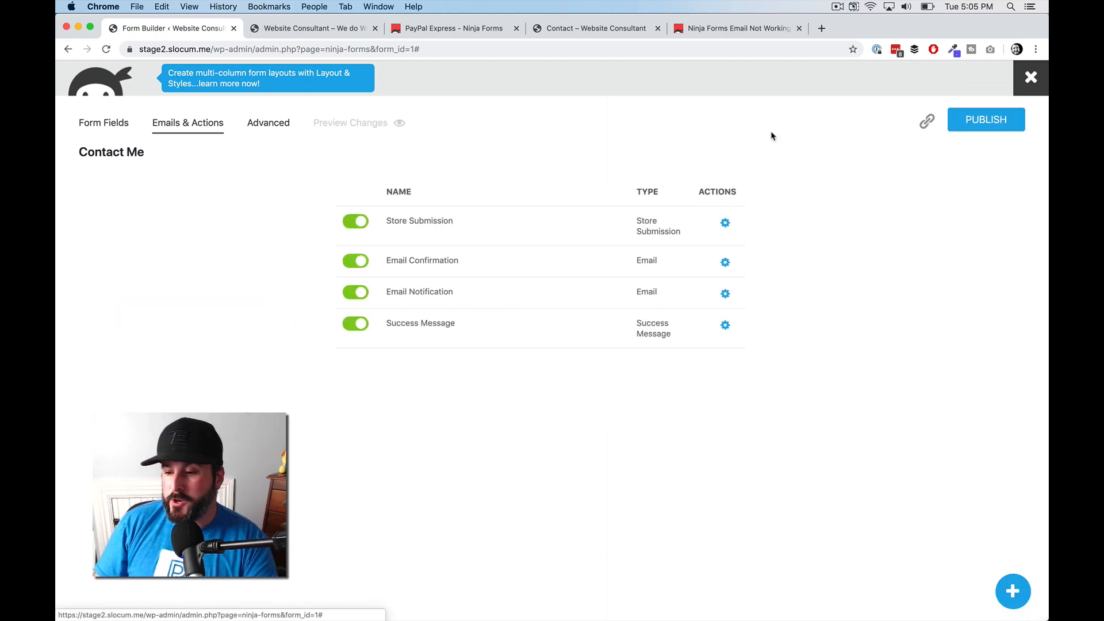
Disable the Email Confirmation action and enable it again.
click(370, 264)
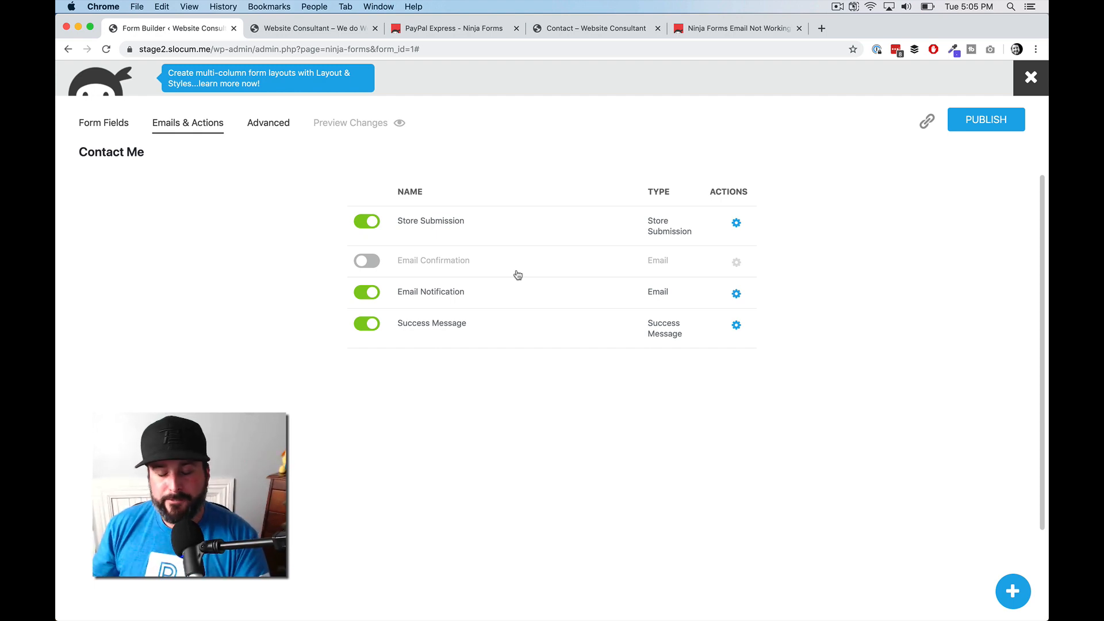
click(369, 262)
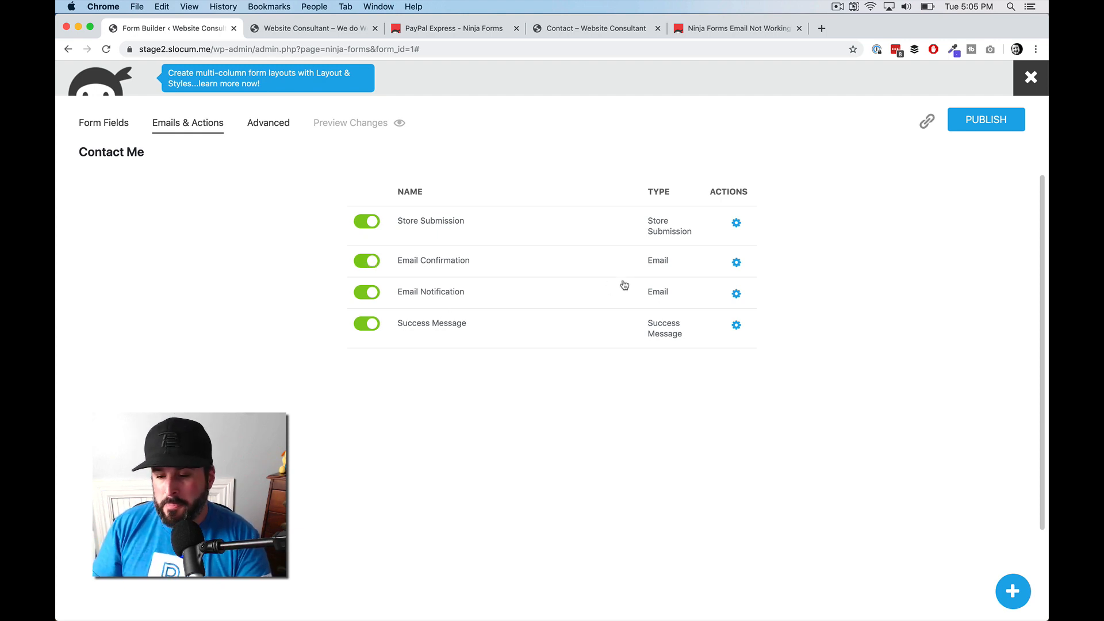
Open the Email Notification action, review its To, Subject and Reply To fields, and close it.
click(736, 294)
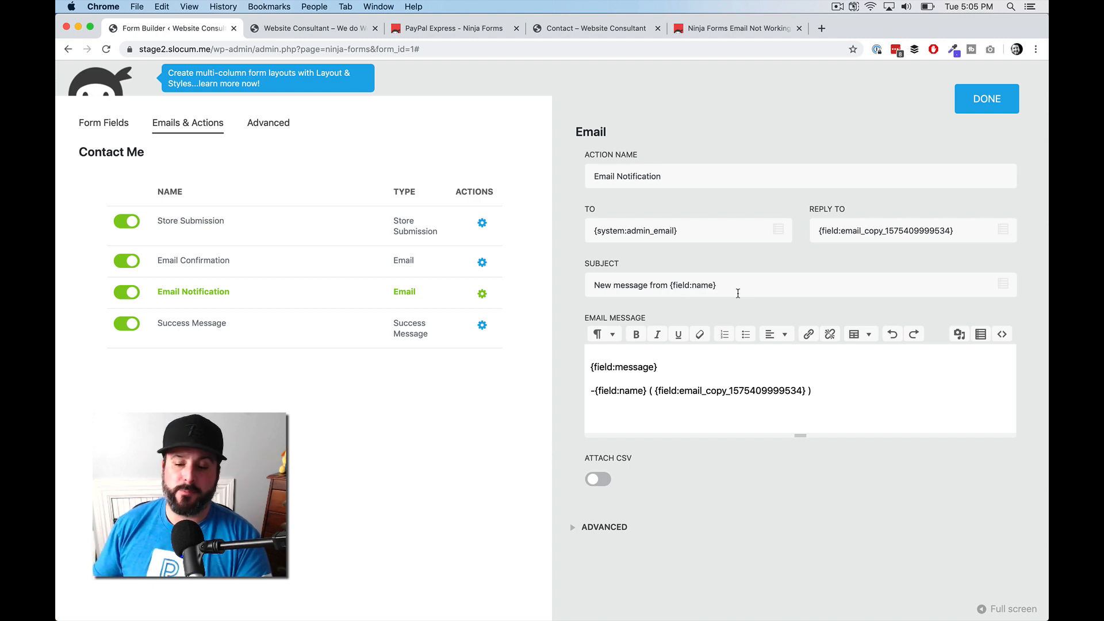
click(708, 233)
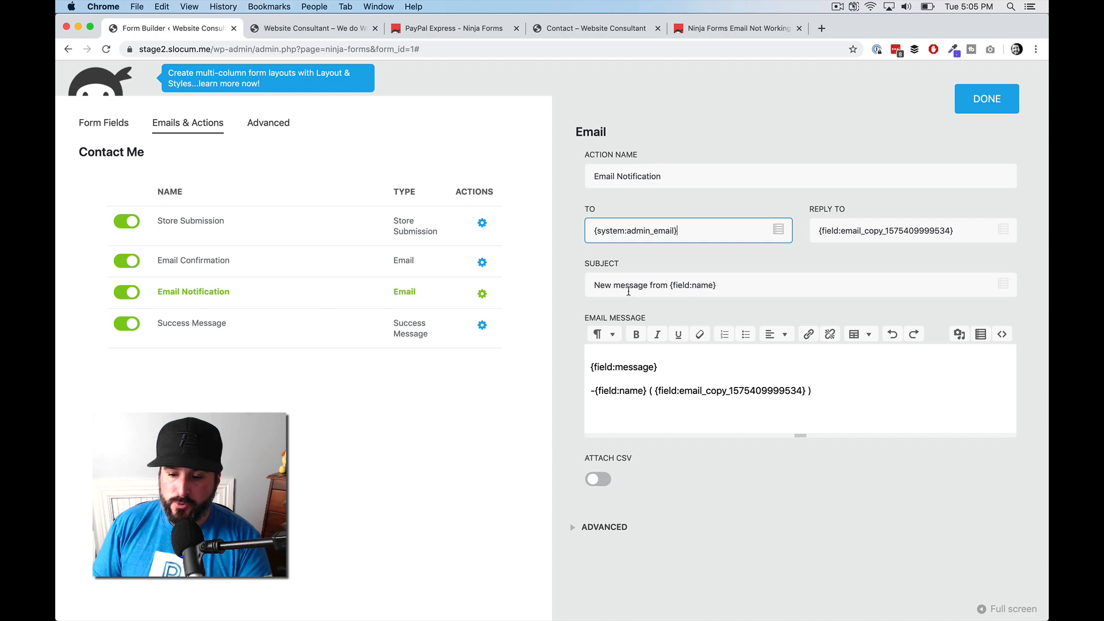
drag(661, 287, 756, 287)
click(842, 286)
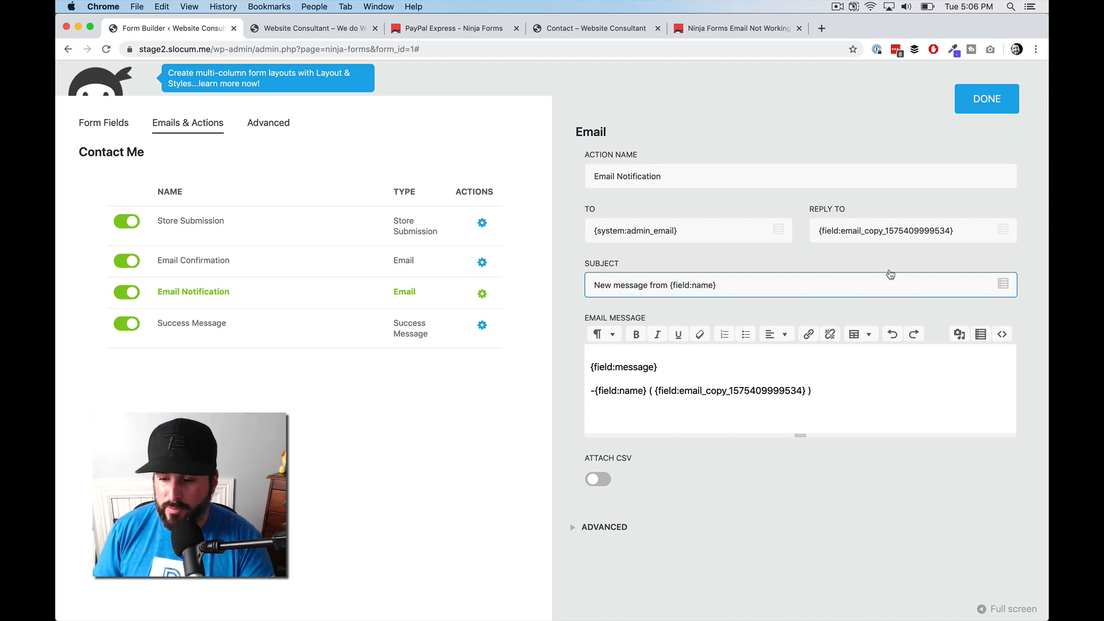
click(873, 231)
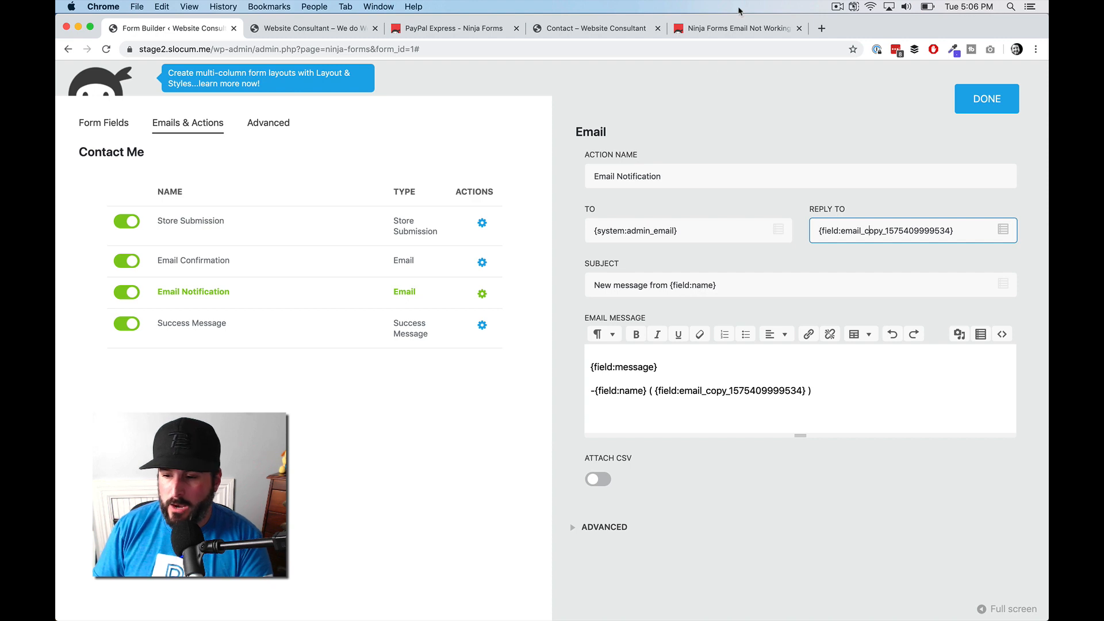
click(978, 102)
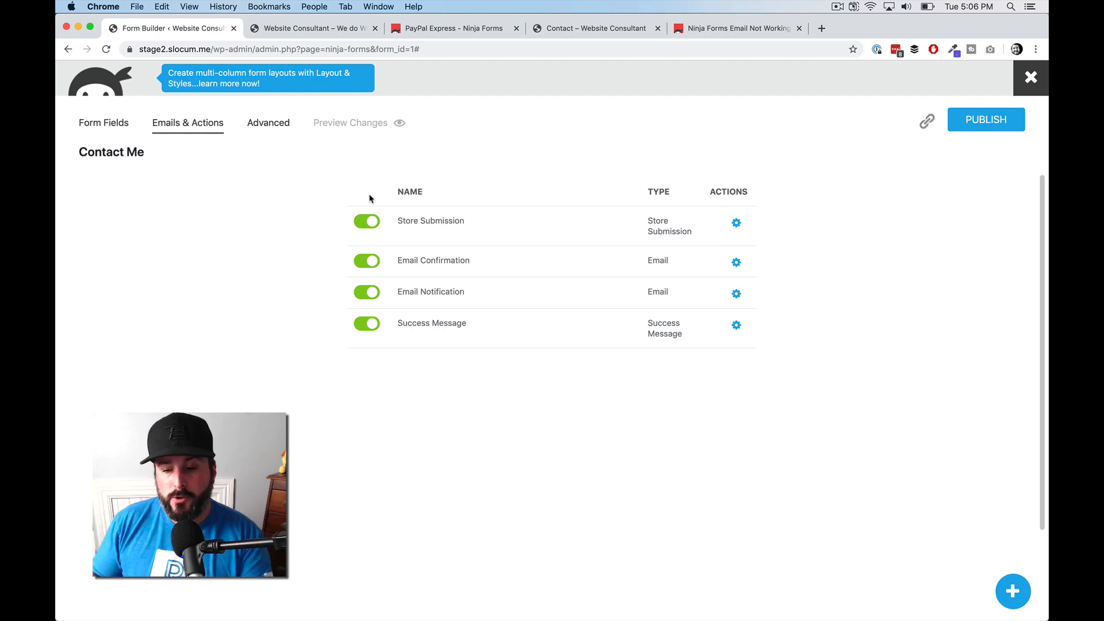
Delete the Email Notification action, and check the recipient field of the Email Confirmation action.
click(718, 294)
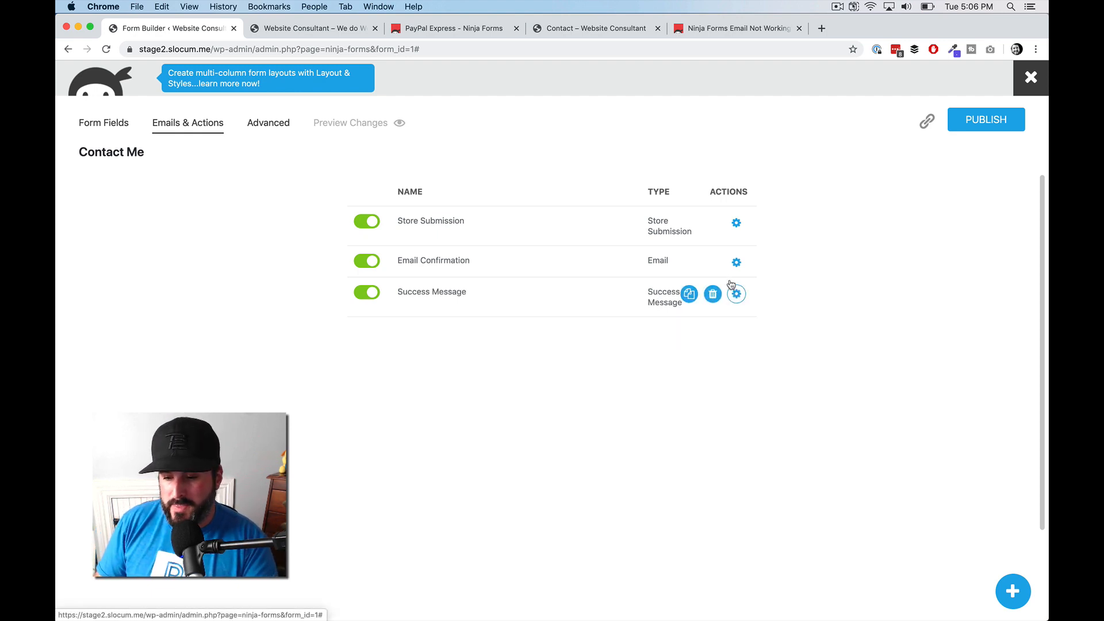
click(735, 263)
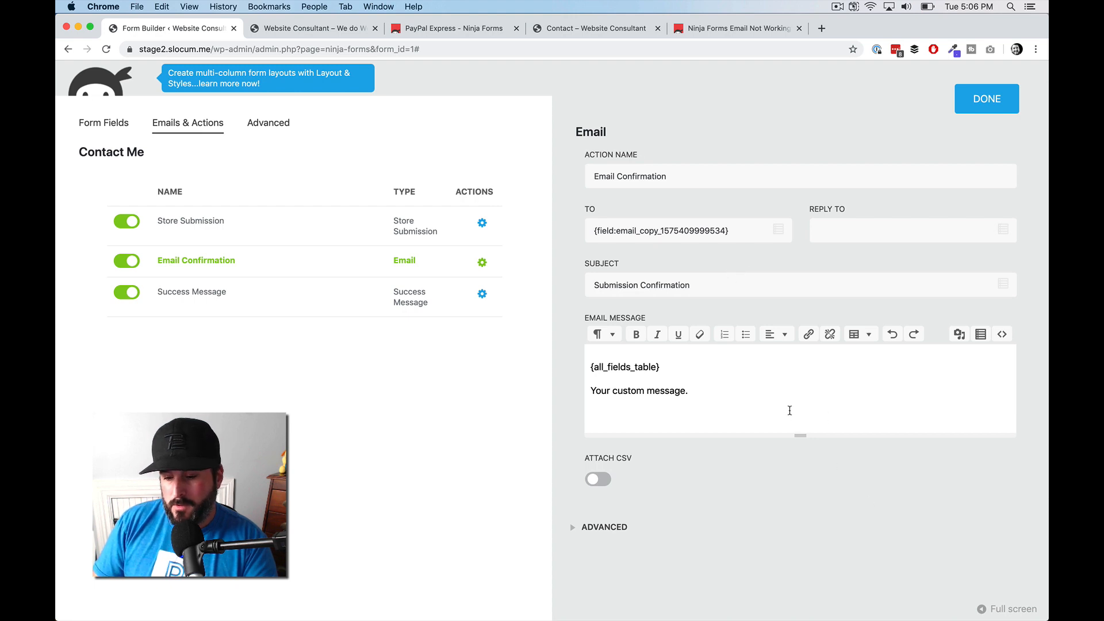
click(737, 231)
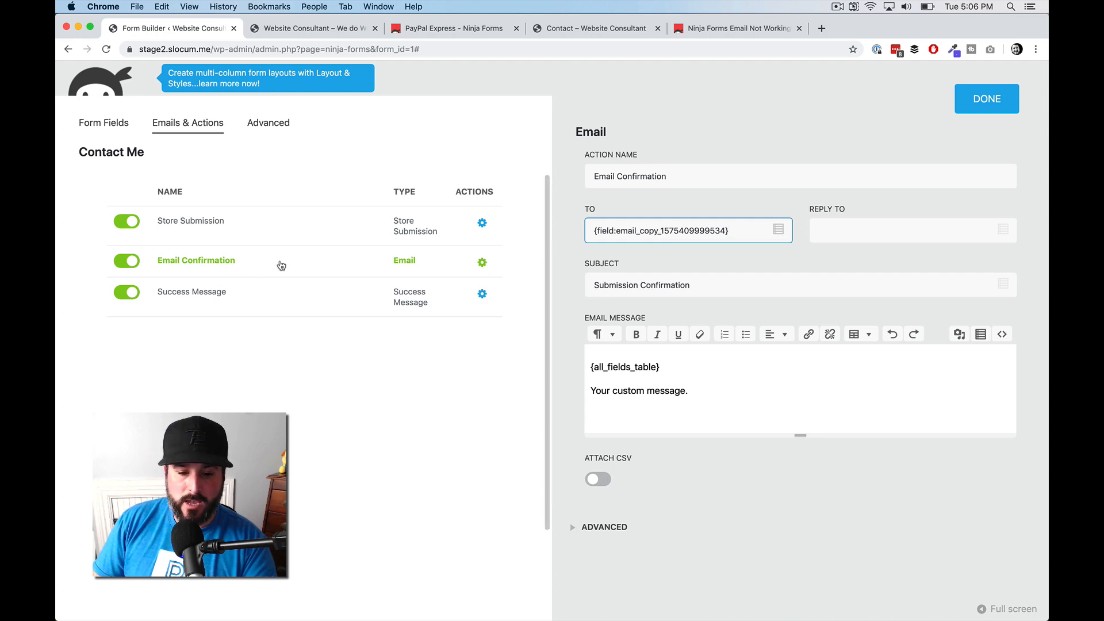
click(312, 263)
click(968, 109)
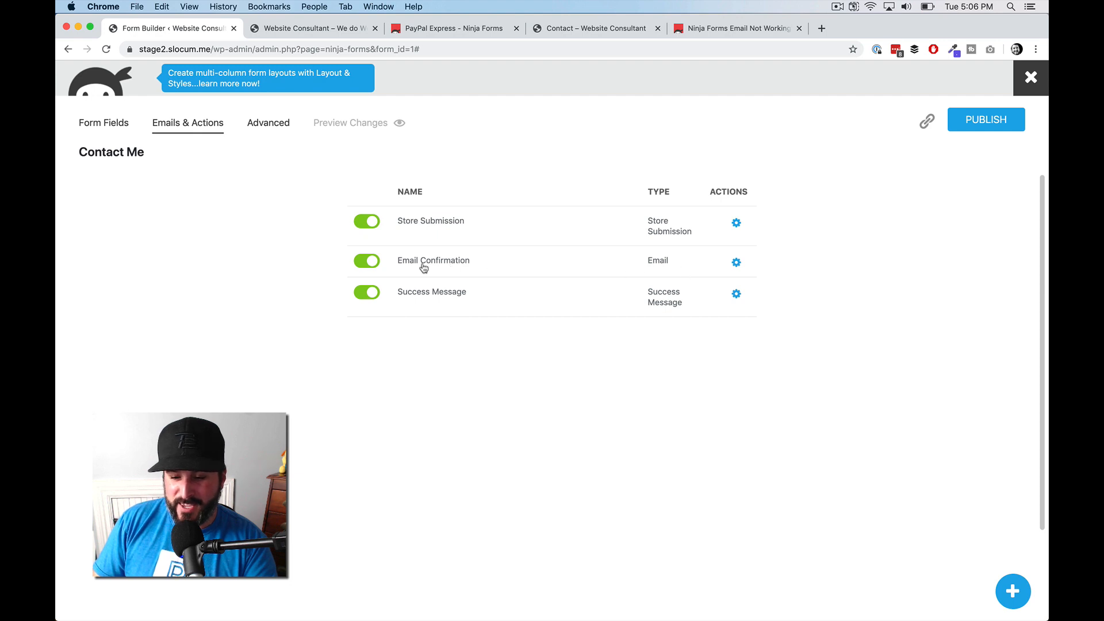
Duplicate the Email Confirmation action and check the recipient field in the copy's settings.
click(691, 263)
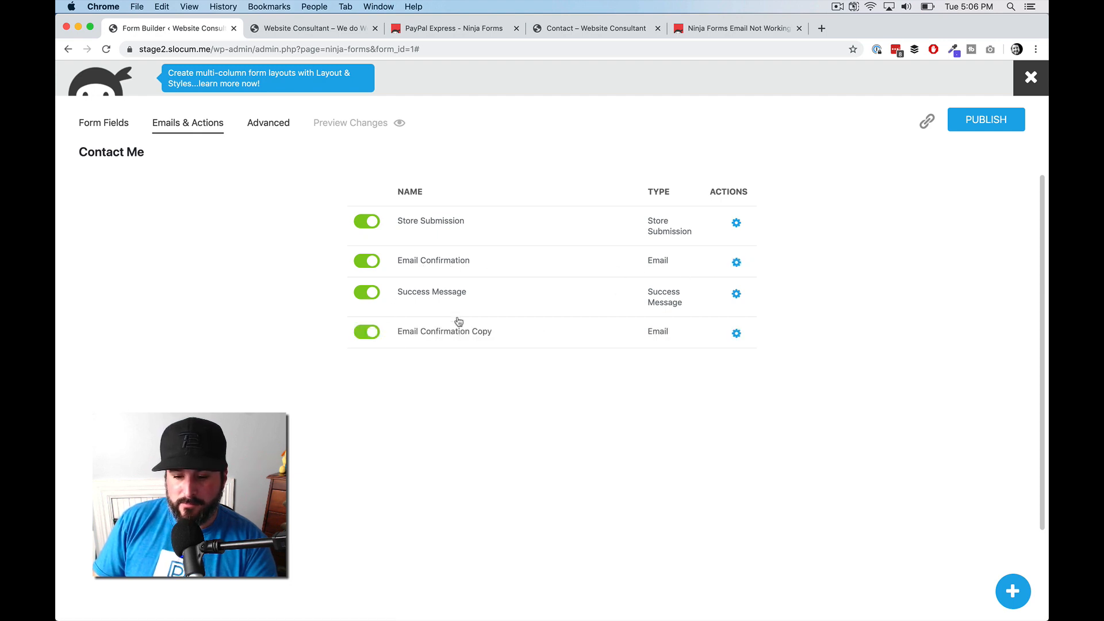
mouse_move(737, 334)
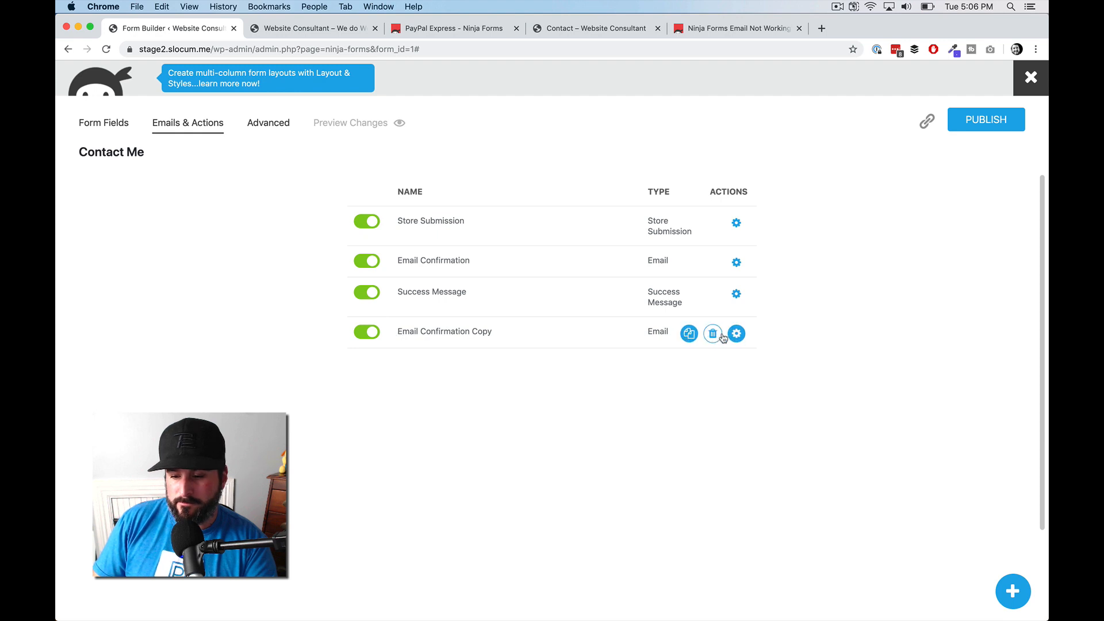
click(736, 334)
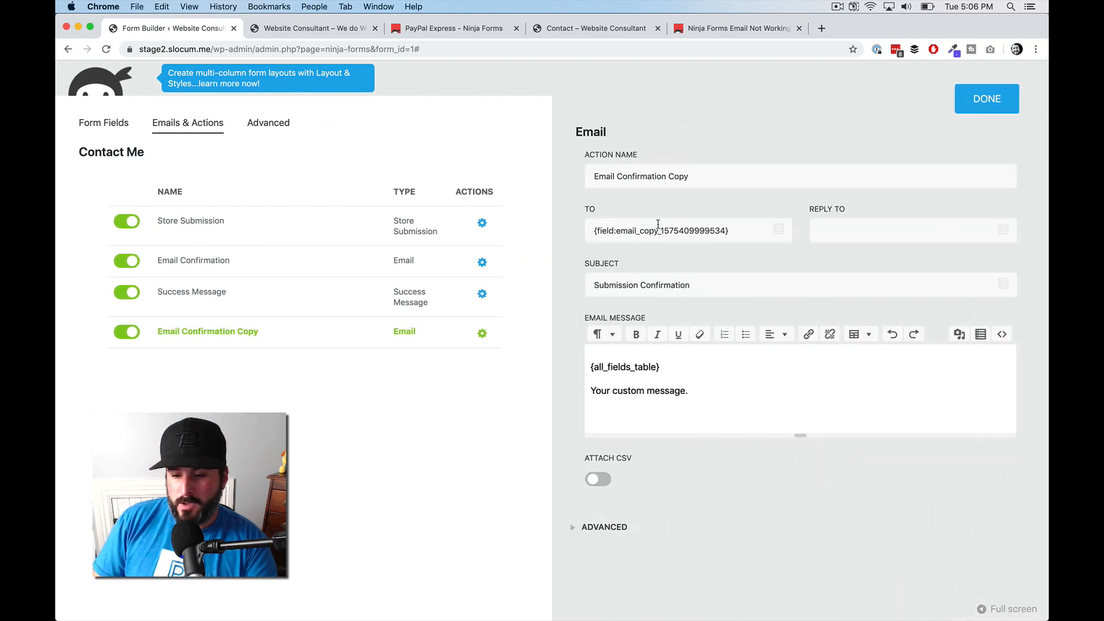
triple_click(662, 230)
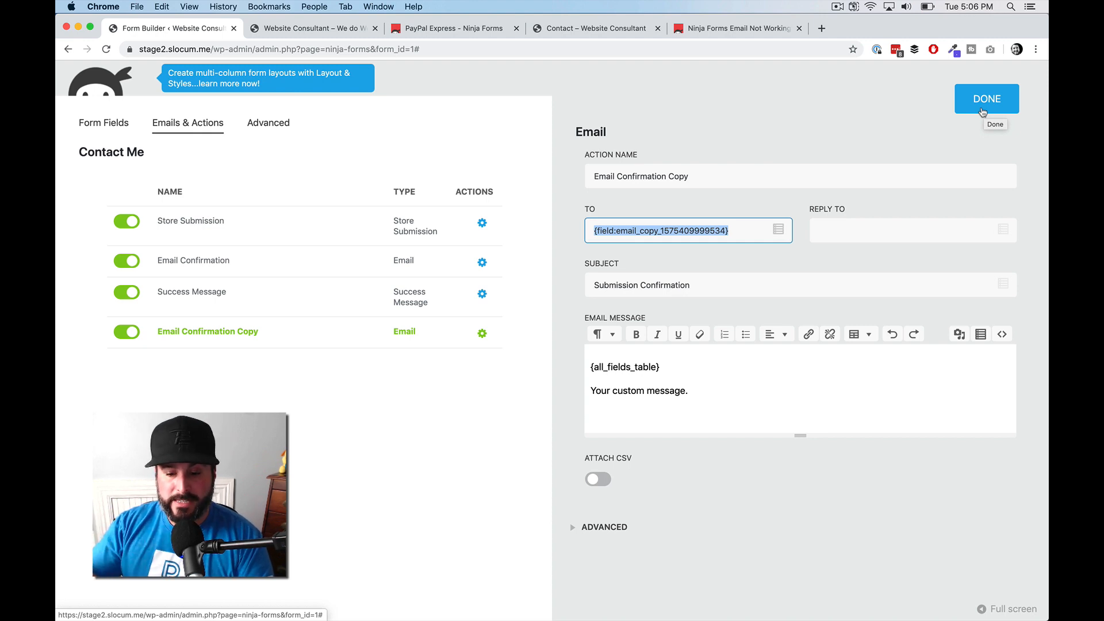
click(984, 102)
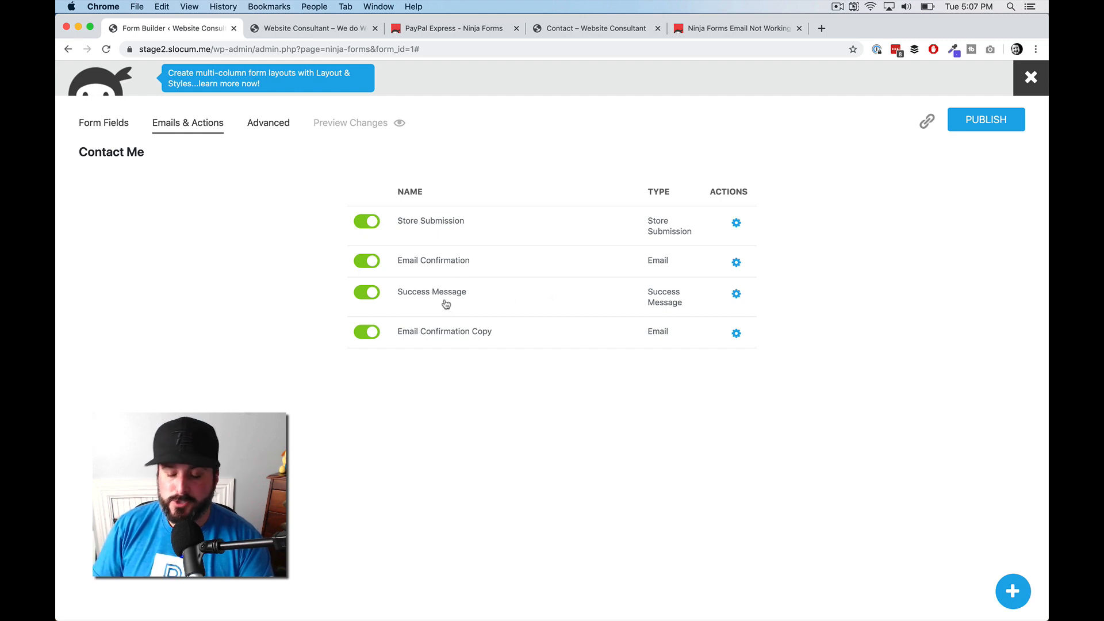
Open the Success Message action, review its message text and email merge tag, and close it.
click(736, 295)
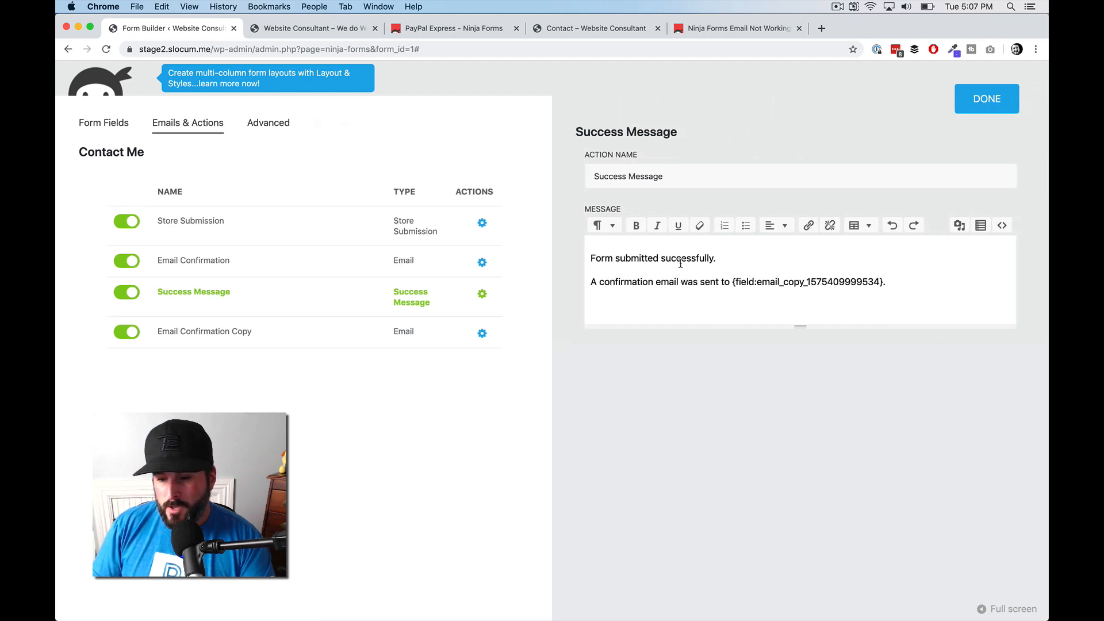
click(717, 265)
click(756, 281)
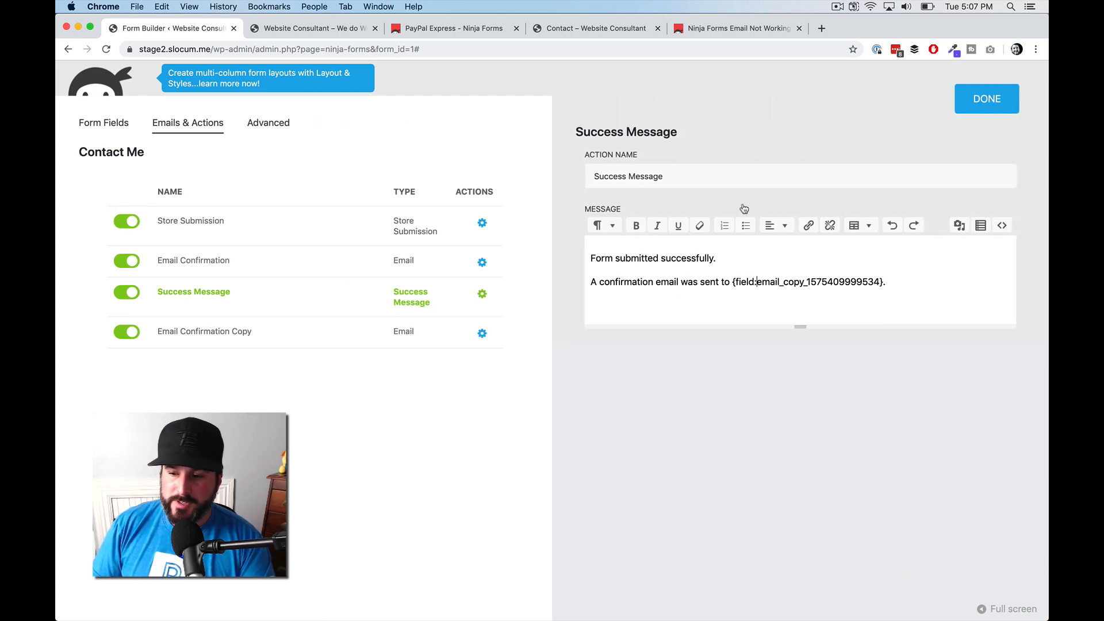
click(671, 260)
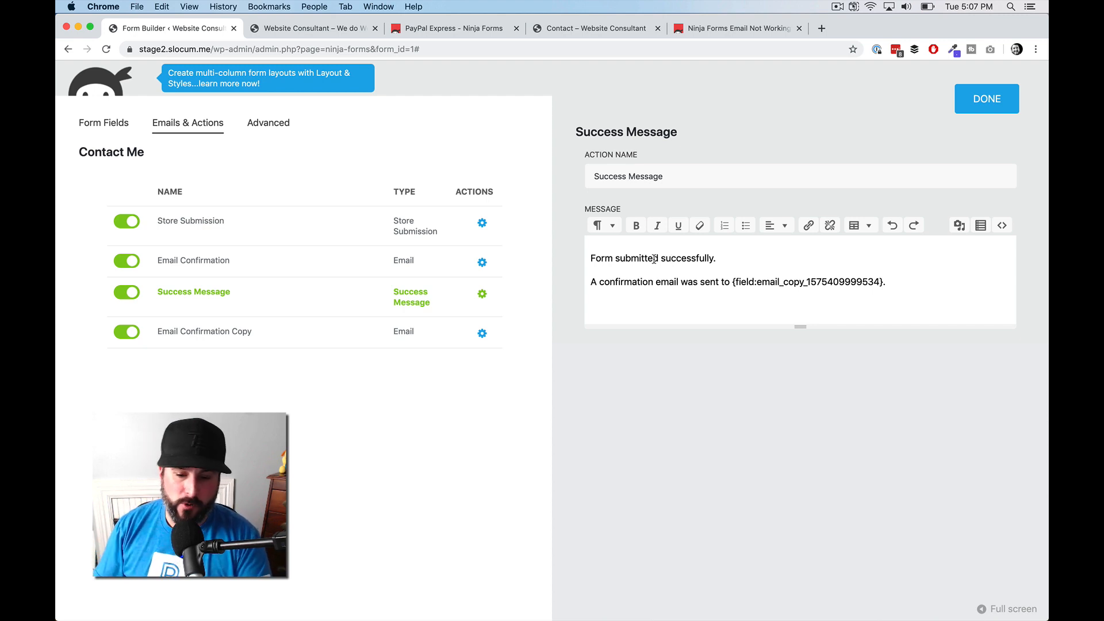
click(988, 107)
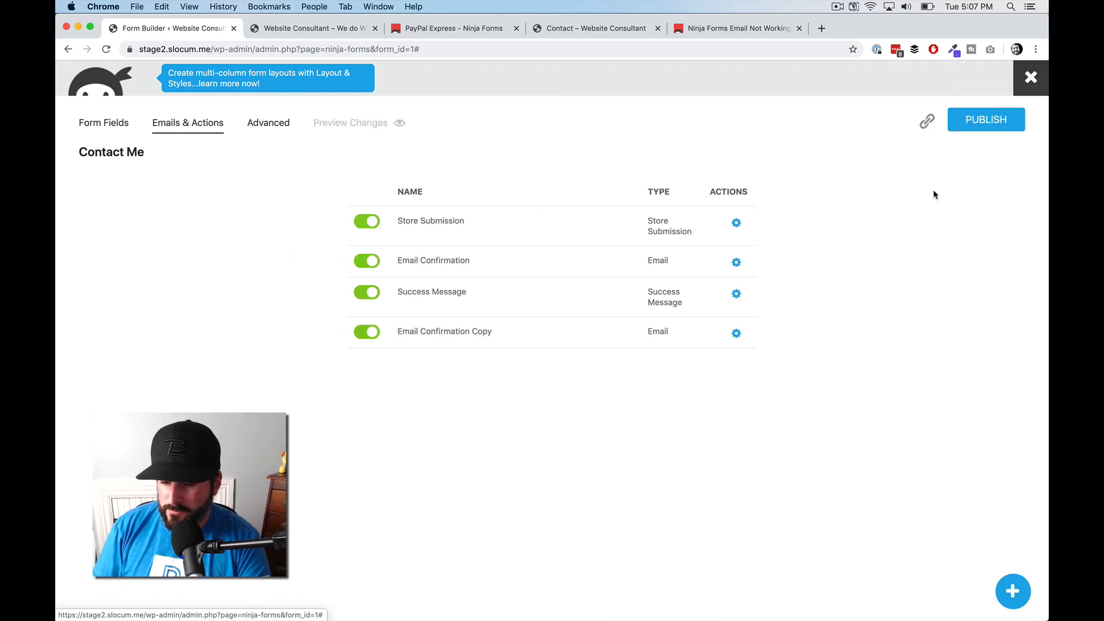
Add a Redirect action to the form with the URL /thank-you.
click(1011, 589)
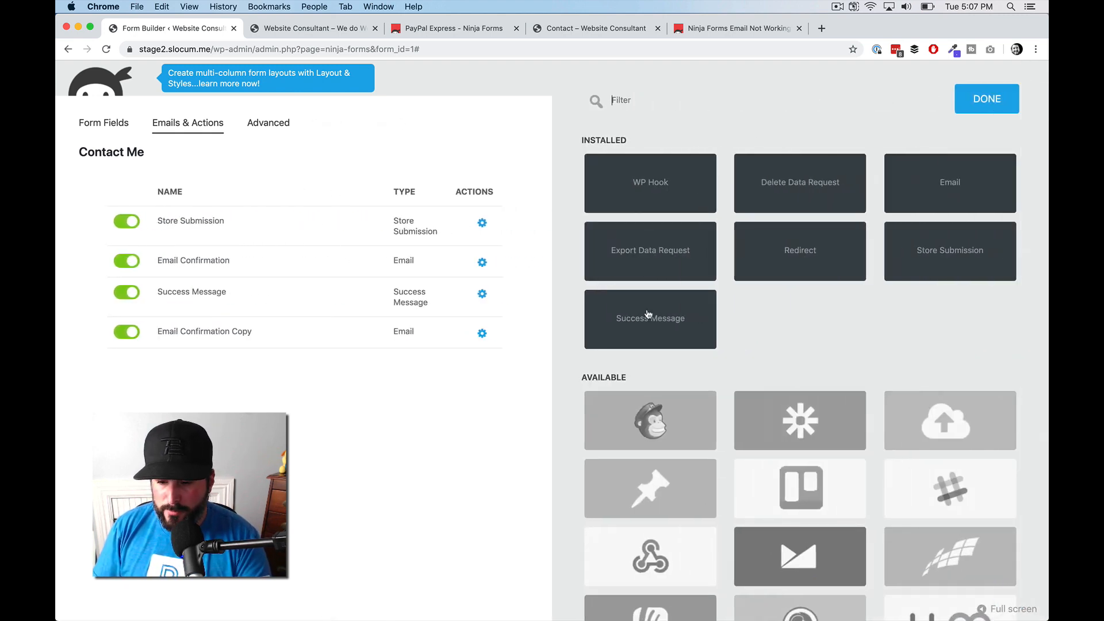
click(799, 258)
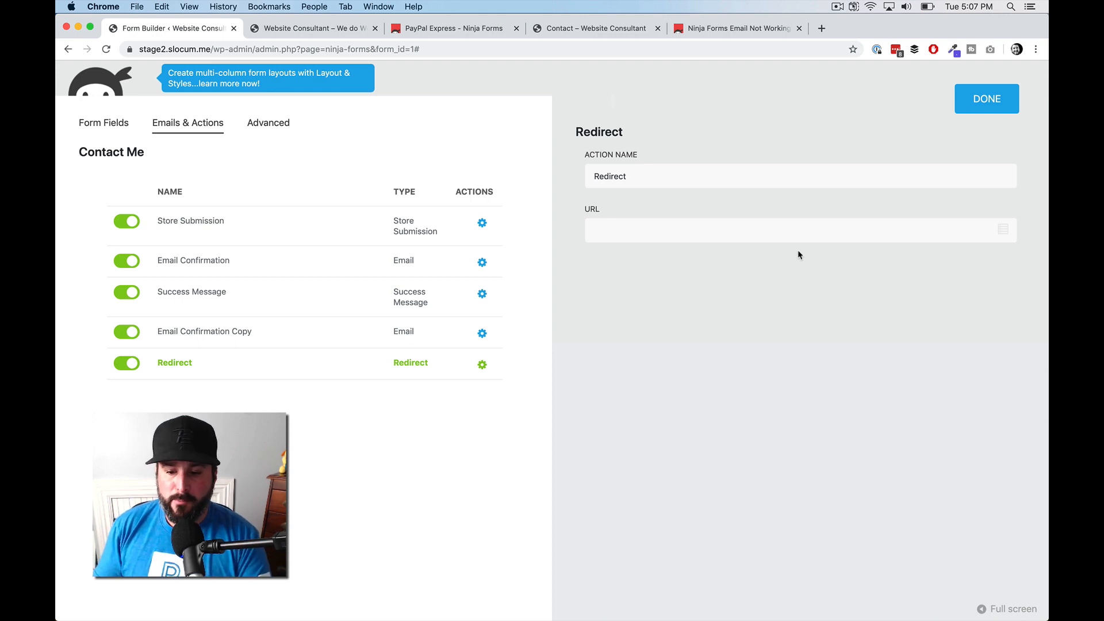
click(674, 228)
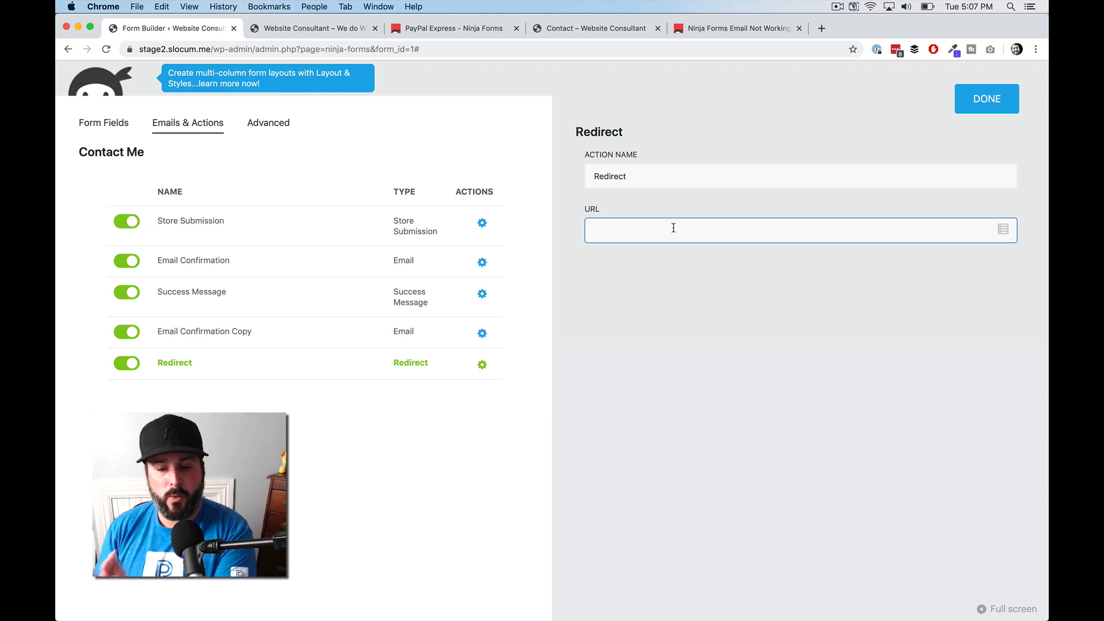
text(/thank)
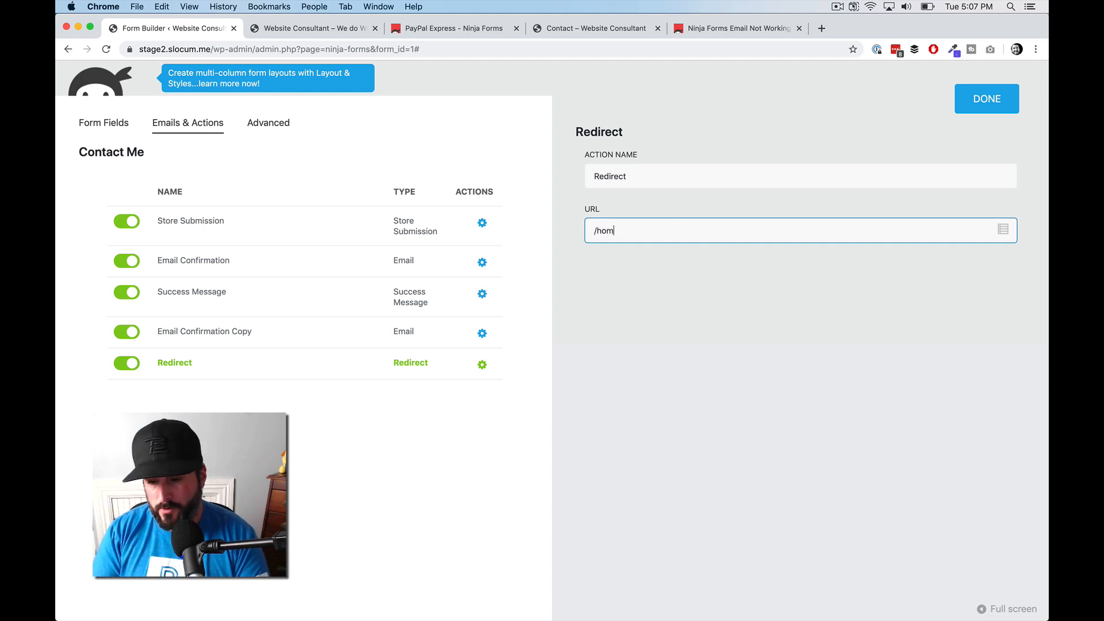
key(BackSpace)
key(BackSpace)
key(BackSpace)
key(BackSpace)
key(BackSpace)
text(thank-you)
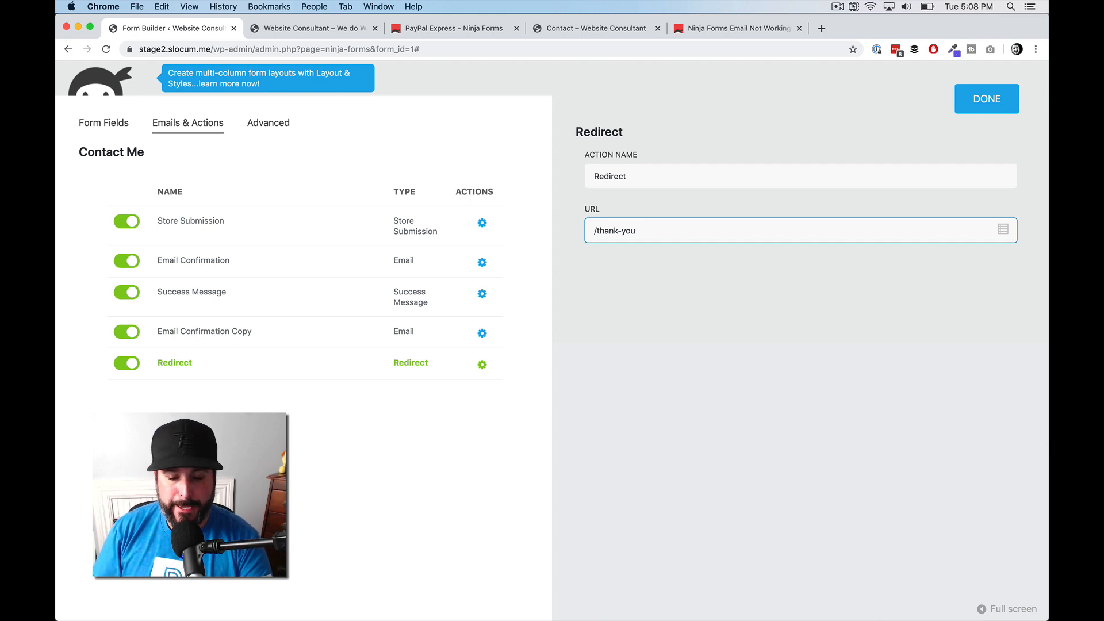
Disable the Redirect action and finish editing it.
click(127, 364)
click(128, 364)
click(128, 364)
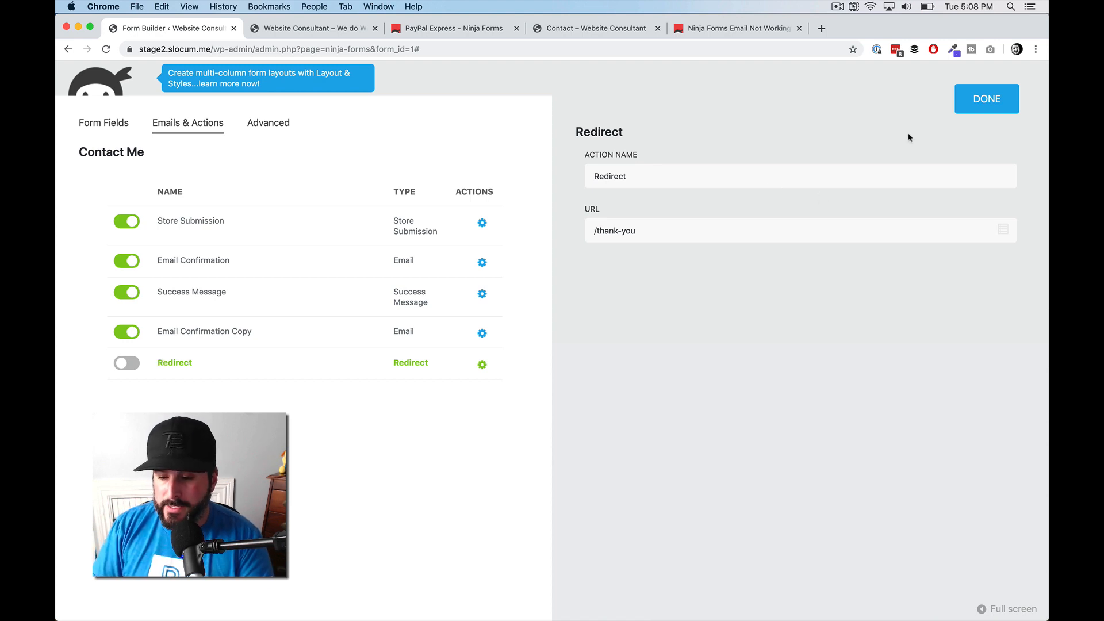
click(966, 102)
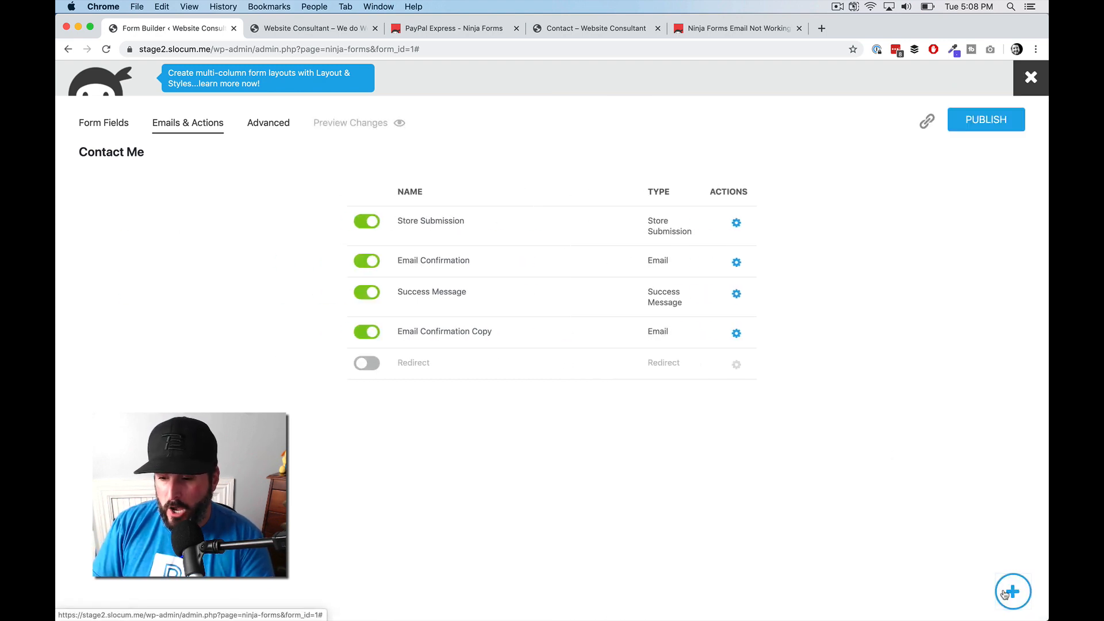
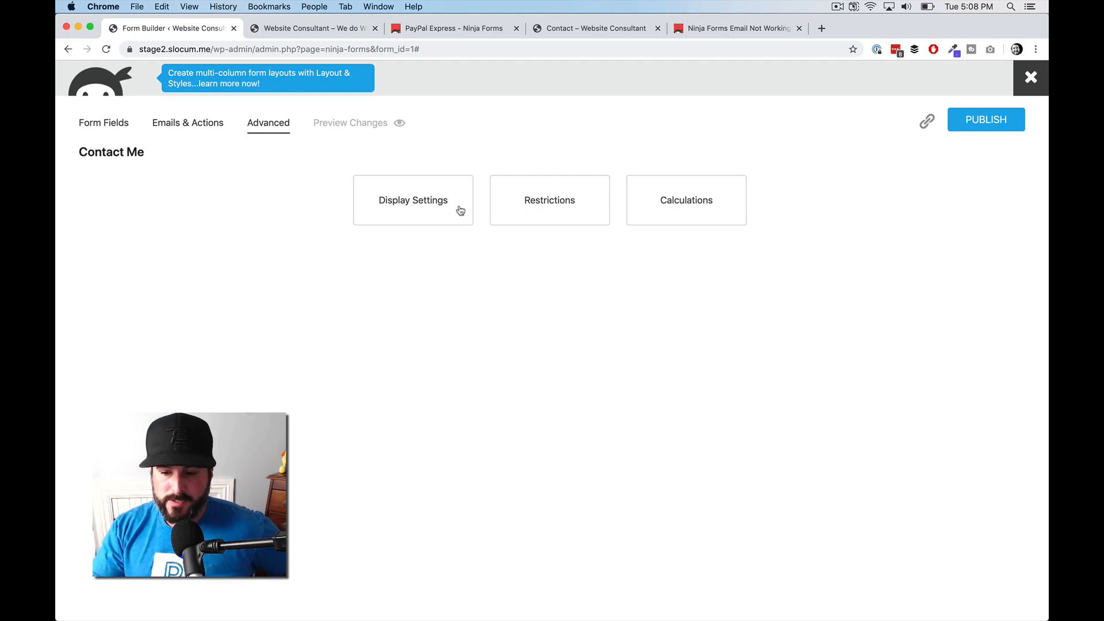
Change the form title to "Awesome contact me form" in the form's display settings.
click(429, 208)
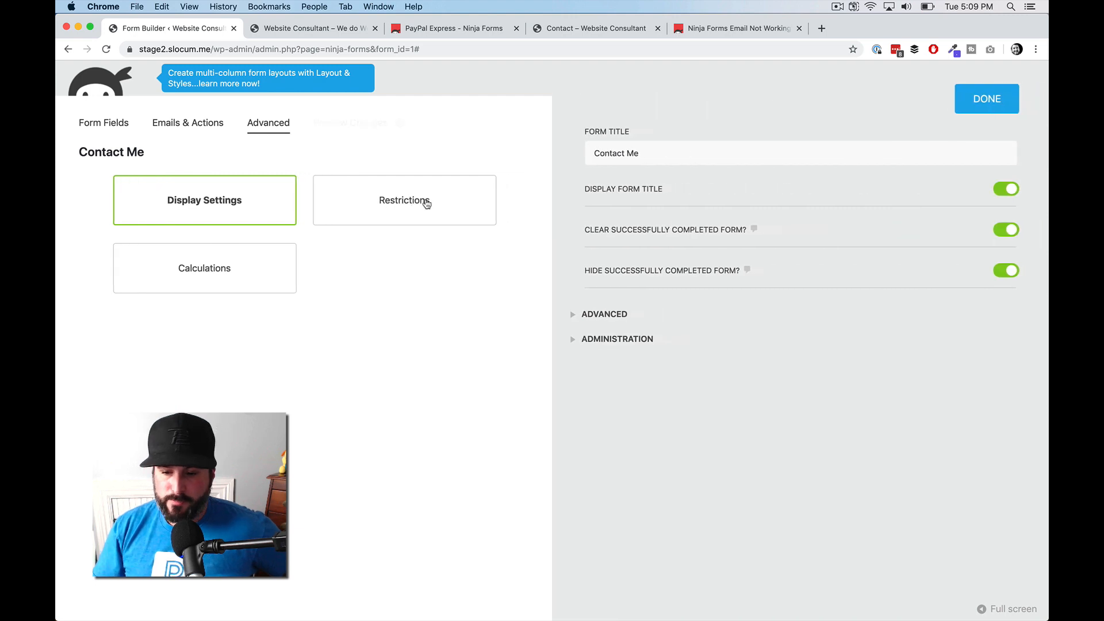
click(636, 156)
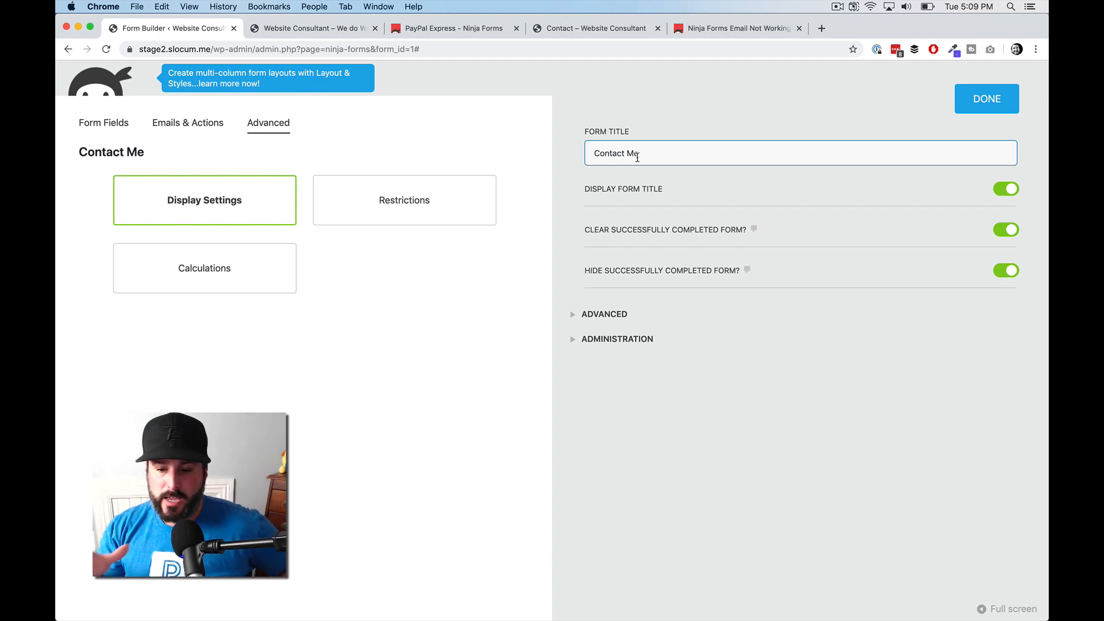
drag(637, 156, 564, 149)
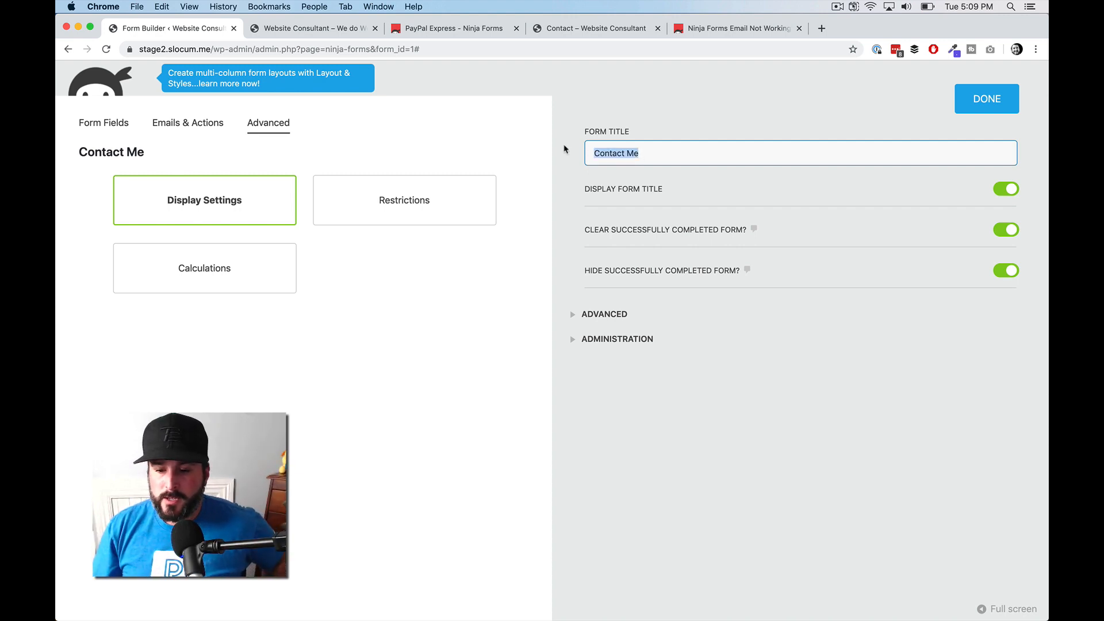
text(Awesome )
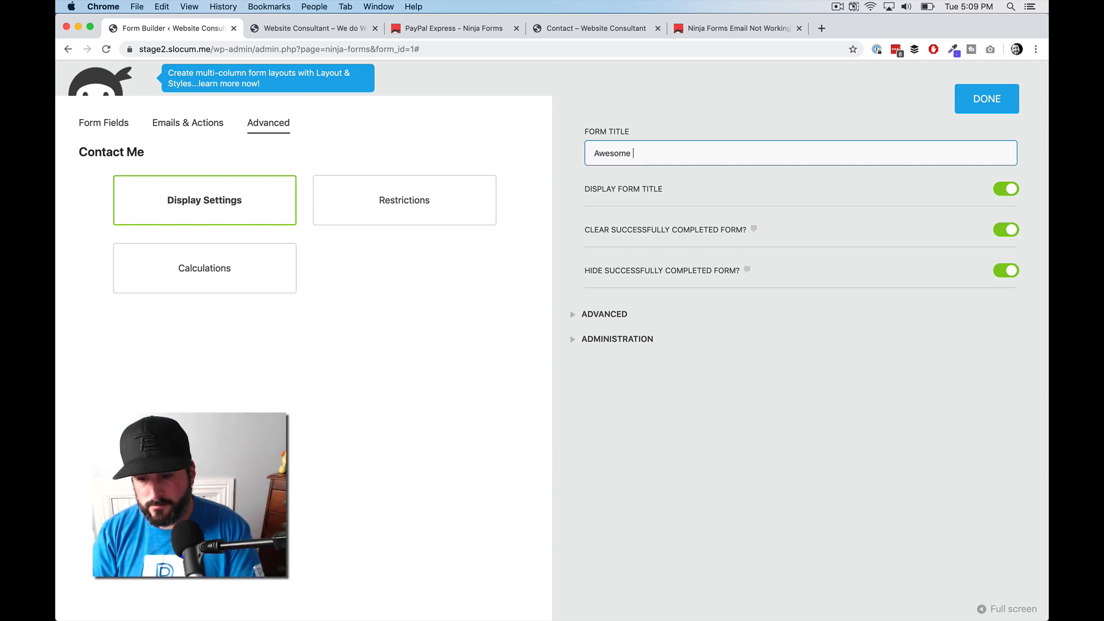
text(contac)
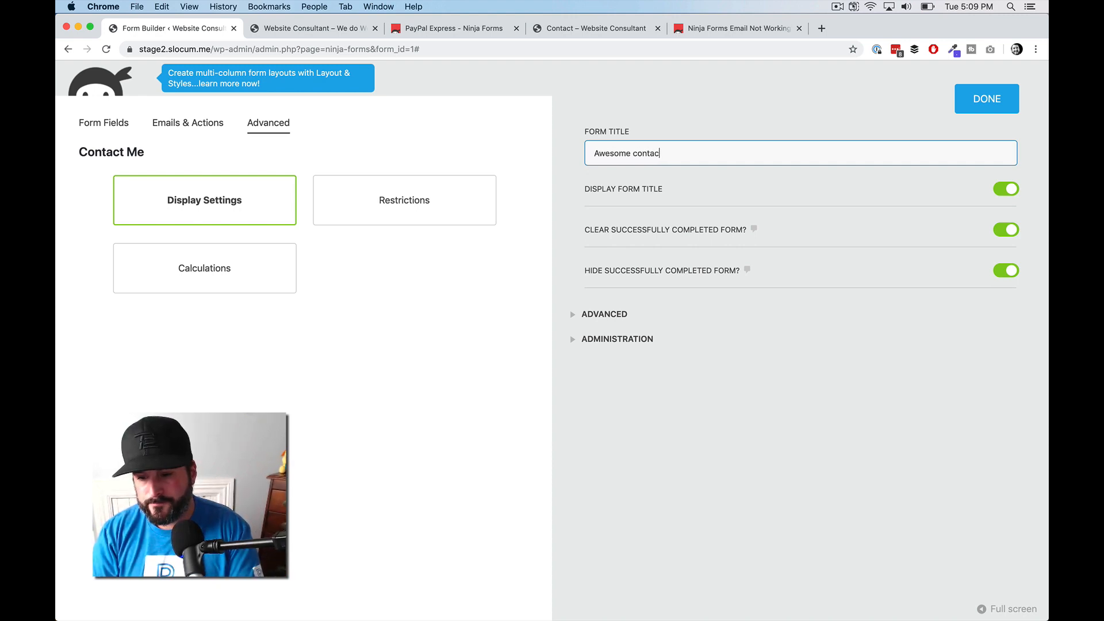
text(t me form)
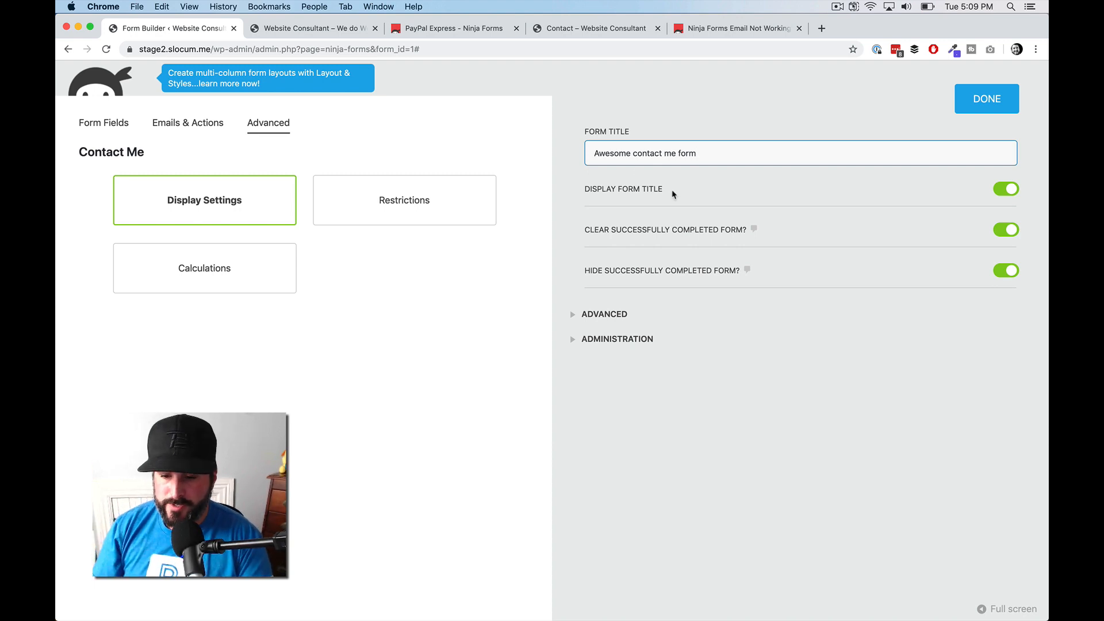
click(865, 216)
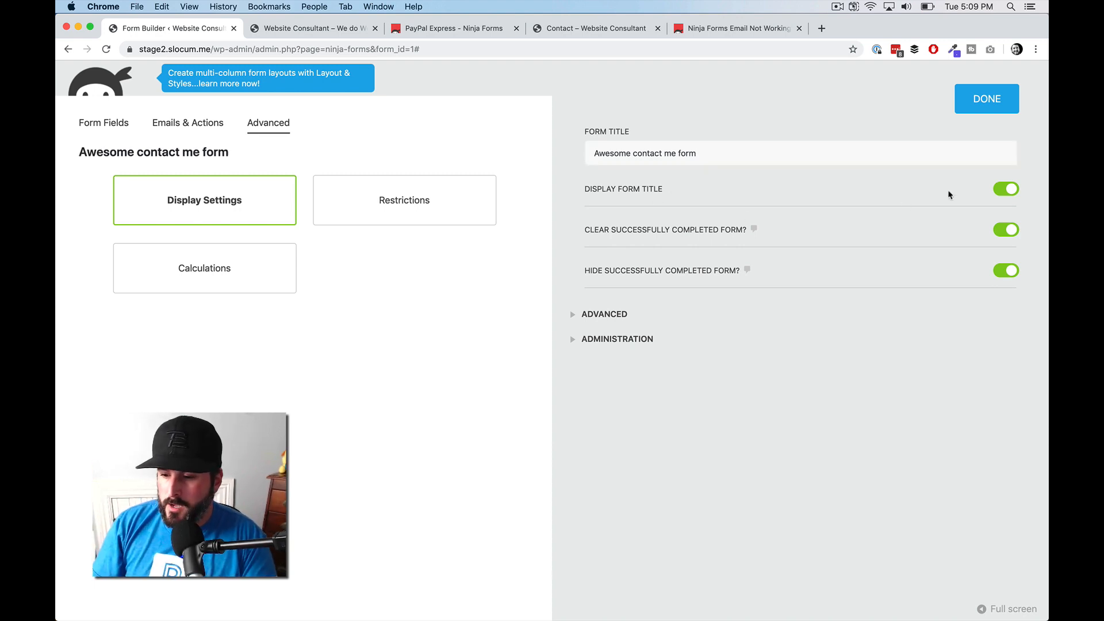
Switch the display form title, clear completed form and hide completed form options off and back on.
click(1007, 191)
click(1006, 192)
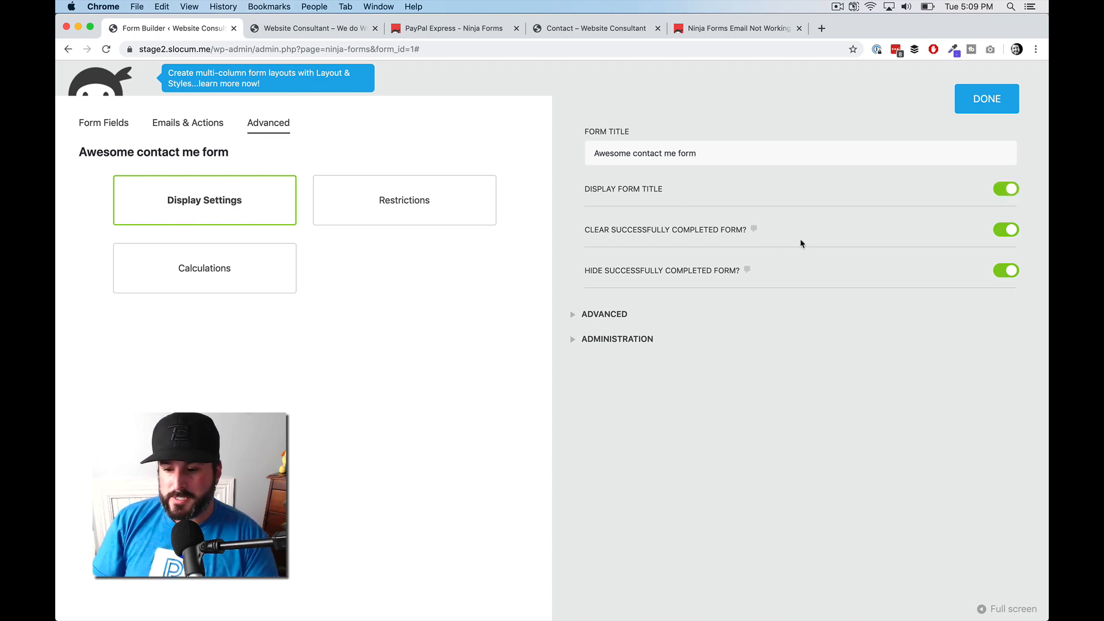
click(1000, 232)
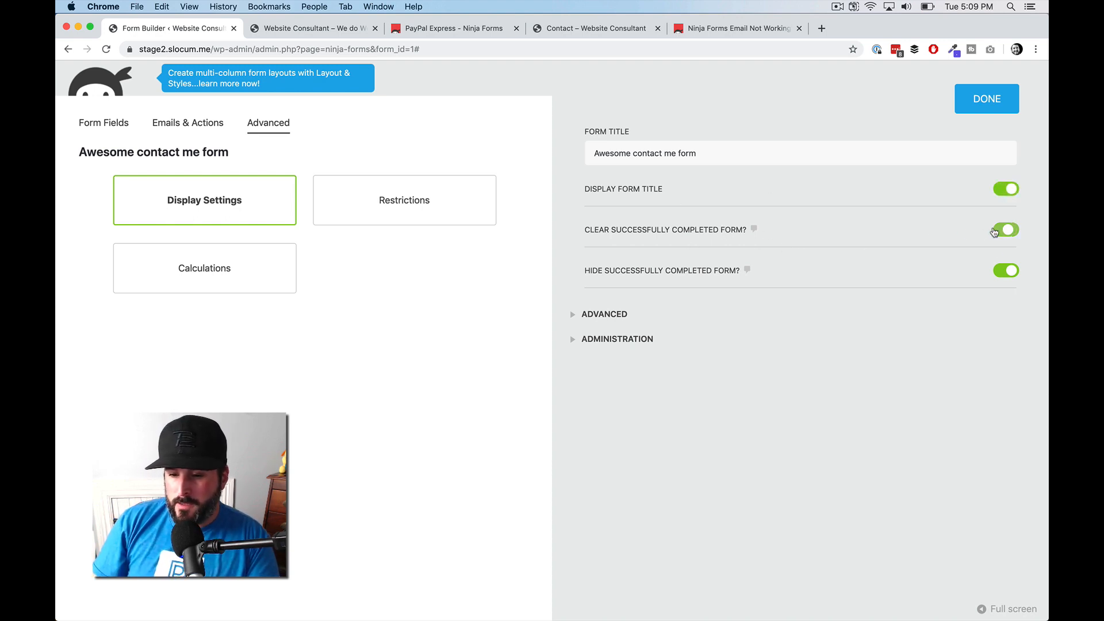
click(1001, 231)
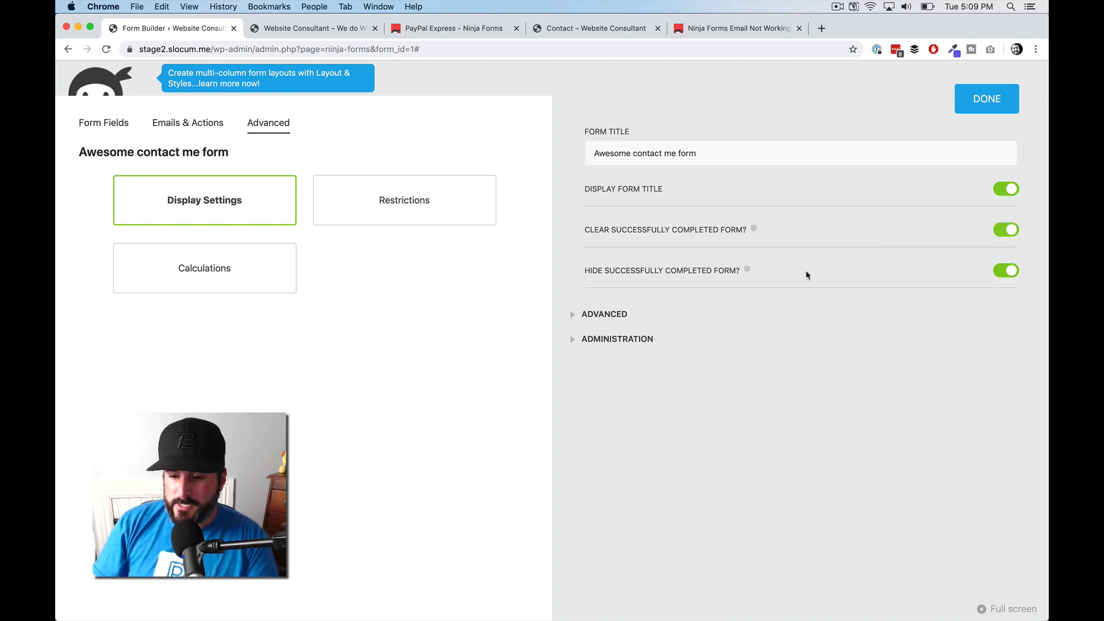
click(1002, 273)
click(1001, 272)
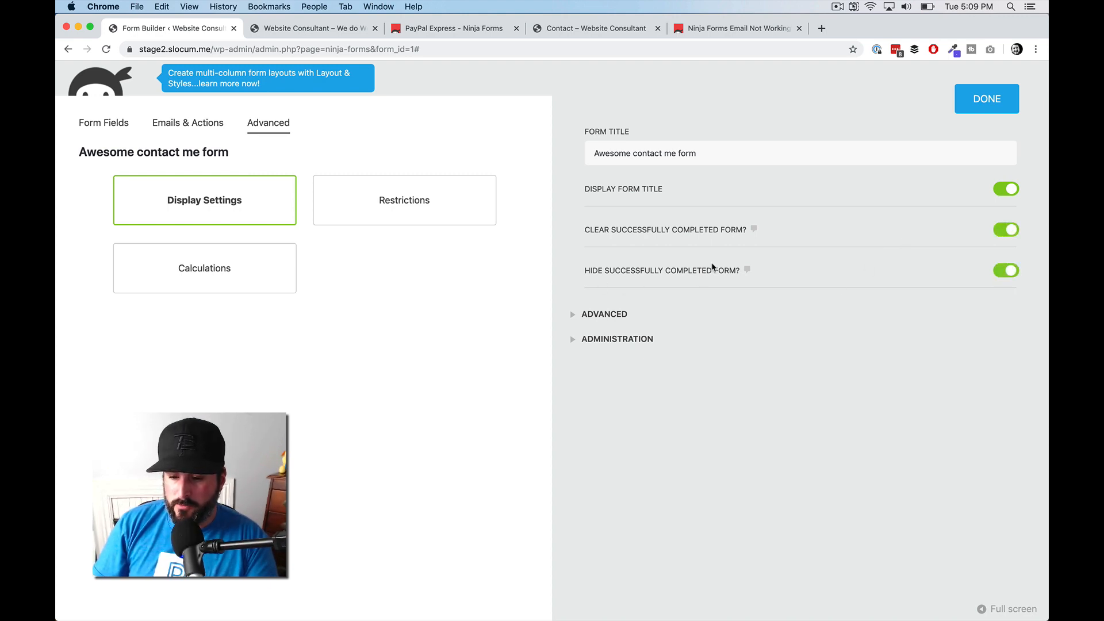
Review the advanced display settings, including label position, custom class names, custom error labels and the currency choices.
click(603, 313)
scroll(604, 304, down, 10)
scroll(640, 326, up, 6)
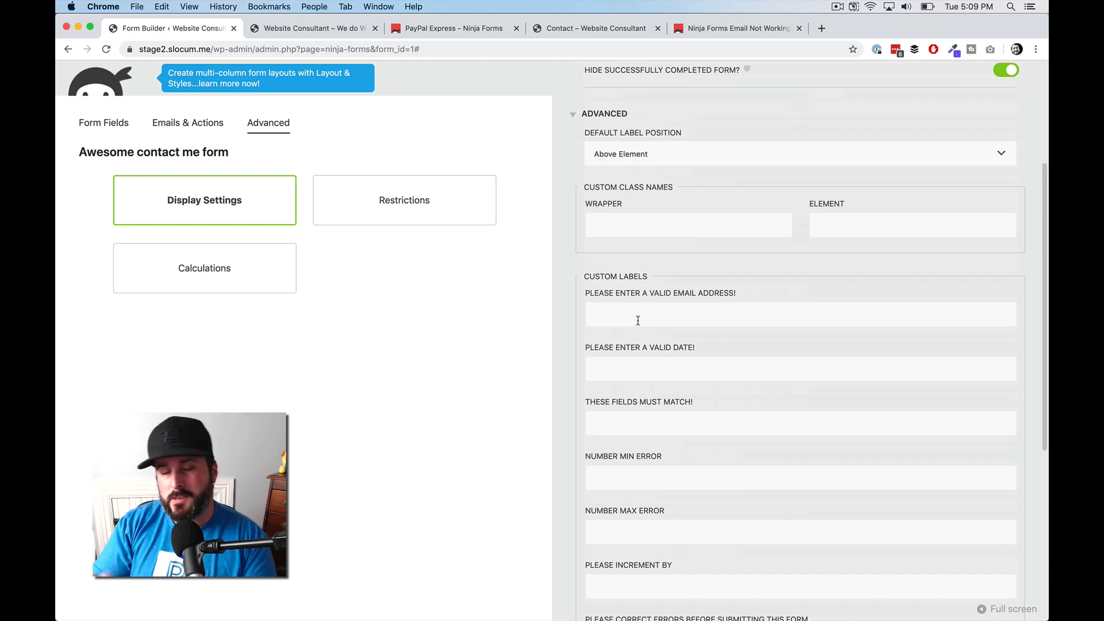
scroll(638, 319, down, 1)
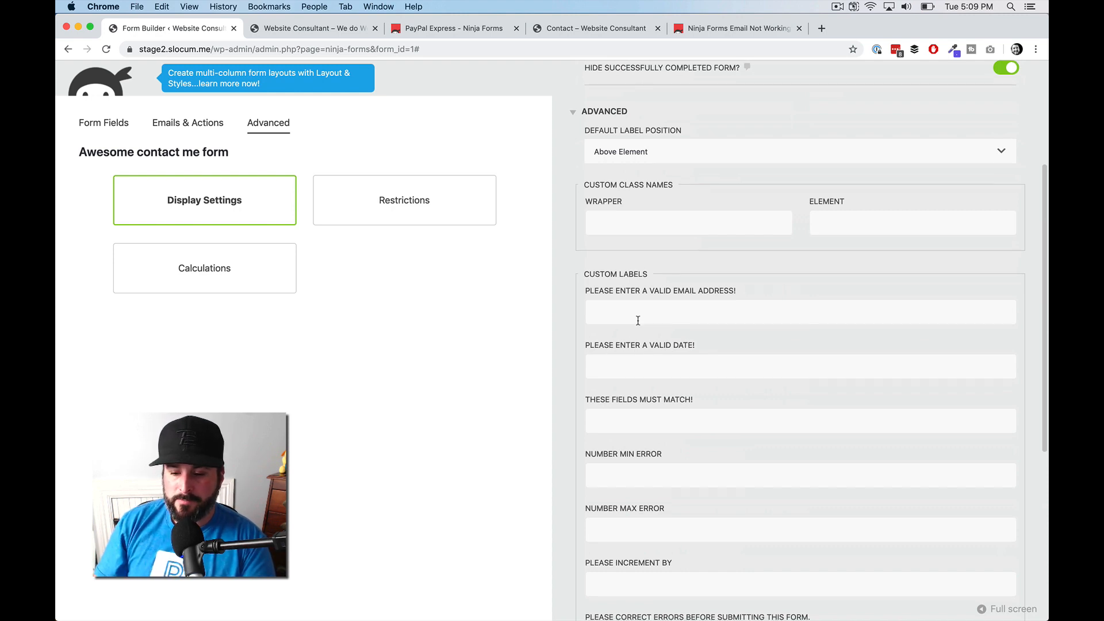
click(637, 315)
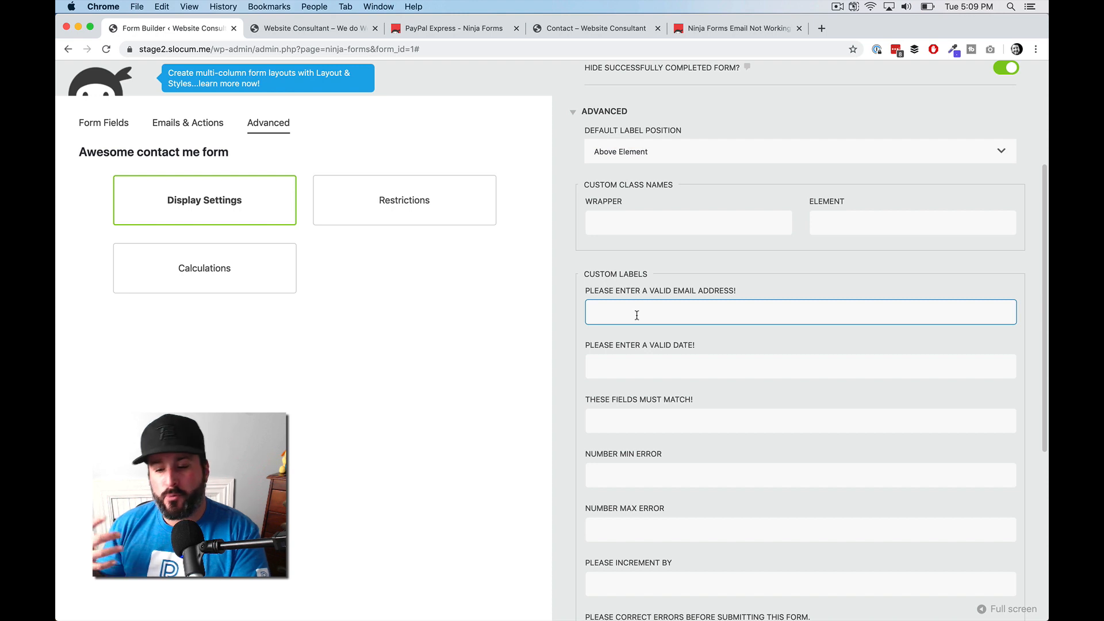
scroll(636, 315, down, 6)
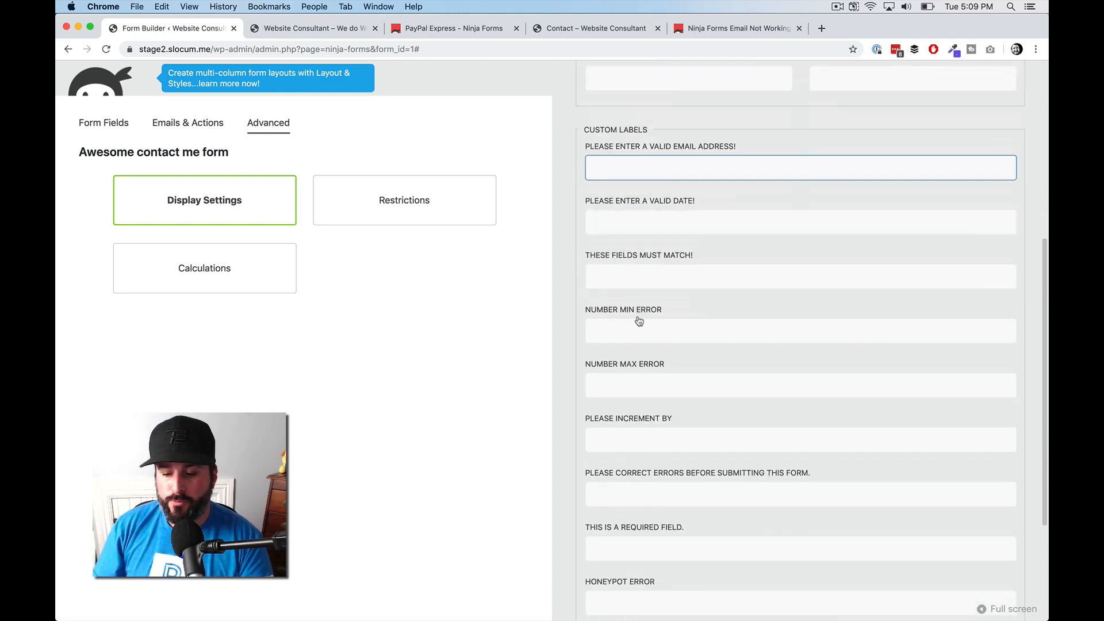
click(651, 545)
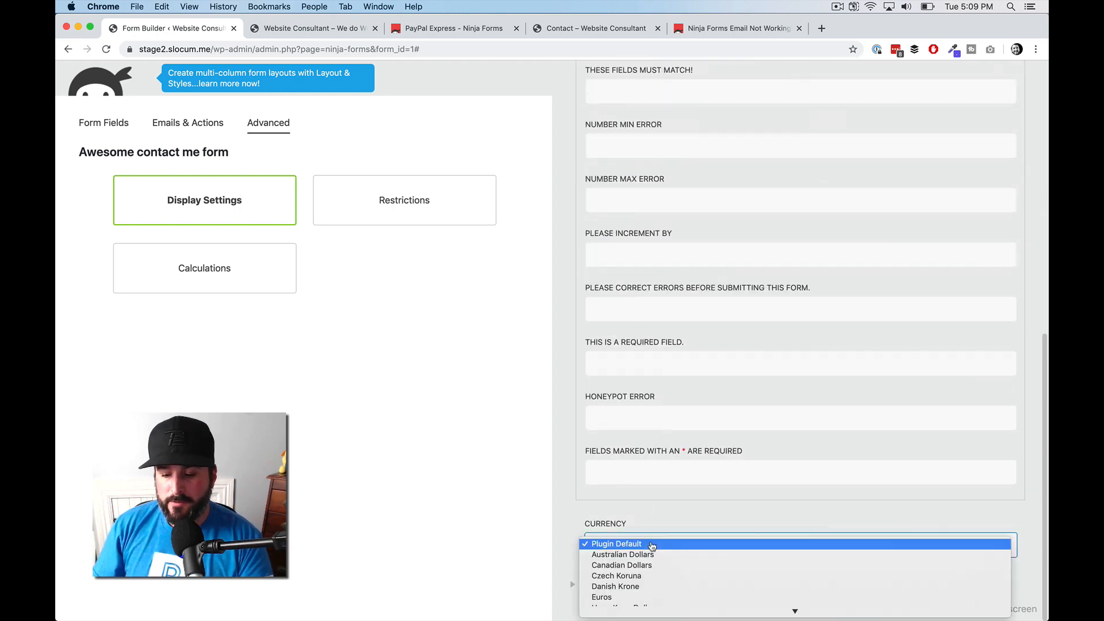
click(648, 524)
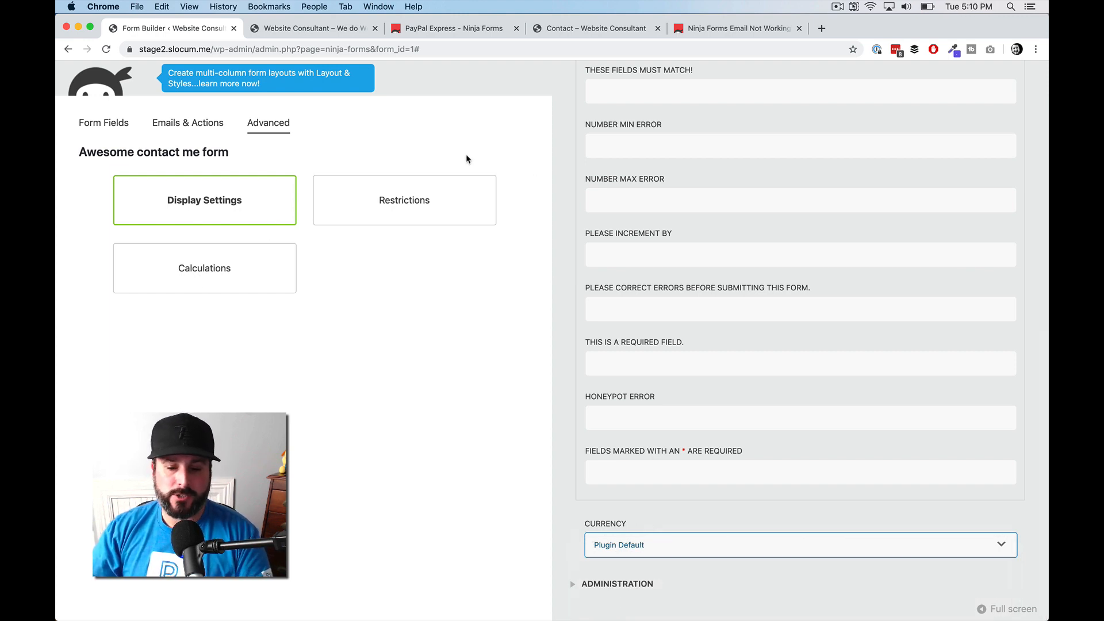
Set the unique field to Your E-Mail in the form's restrictions.
click(421, 196)
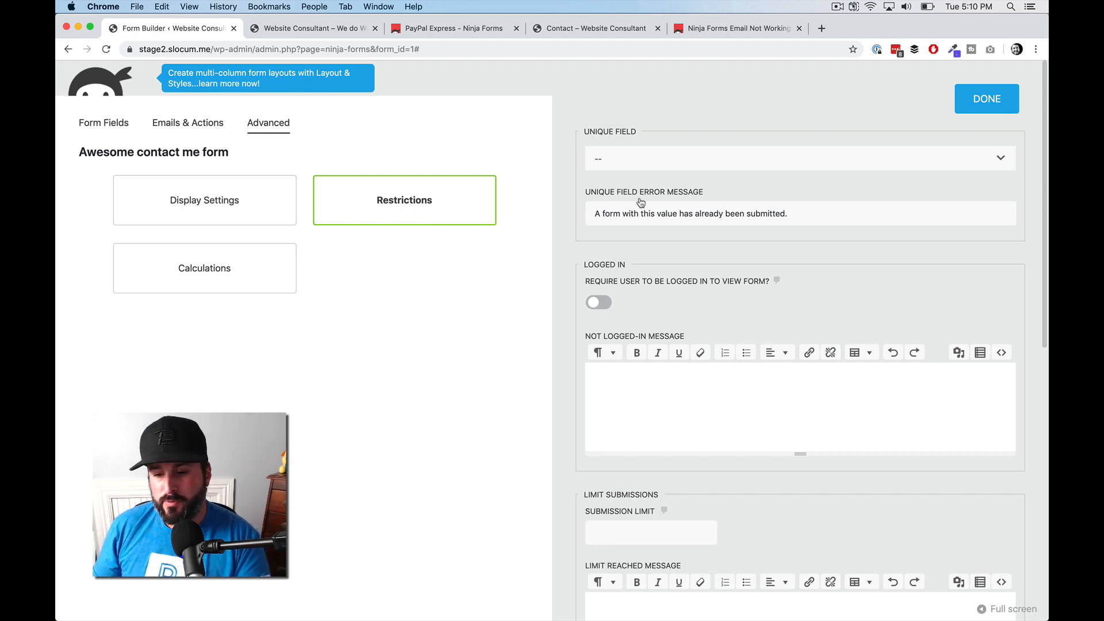
click(654, 163)
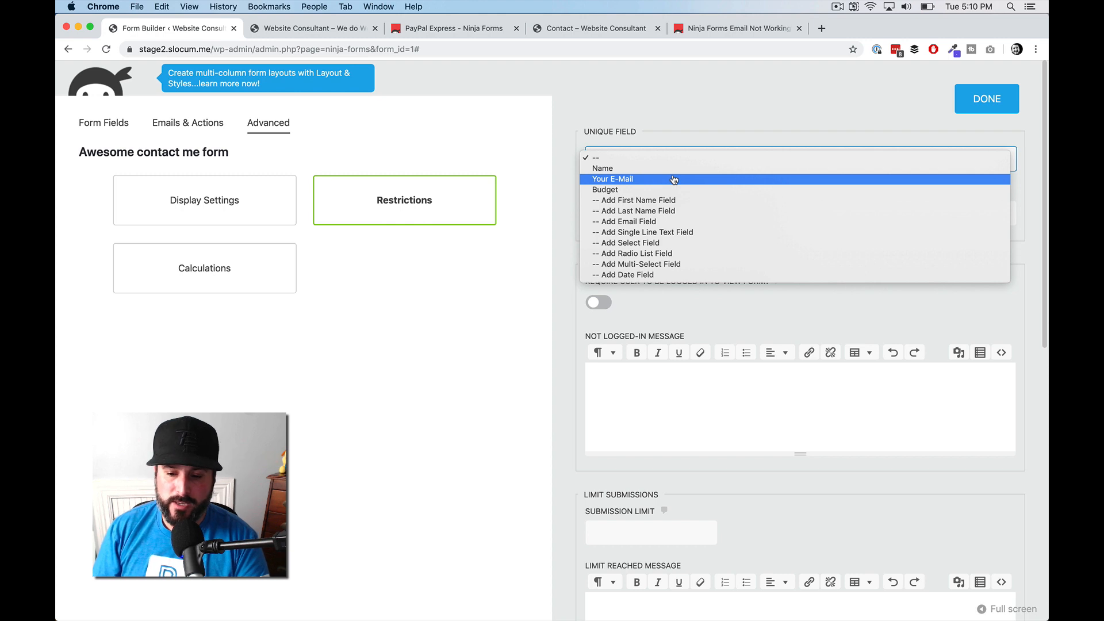
click(674, 179)
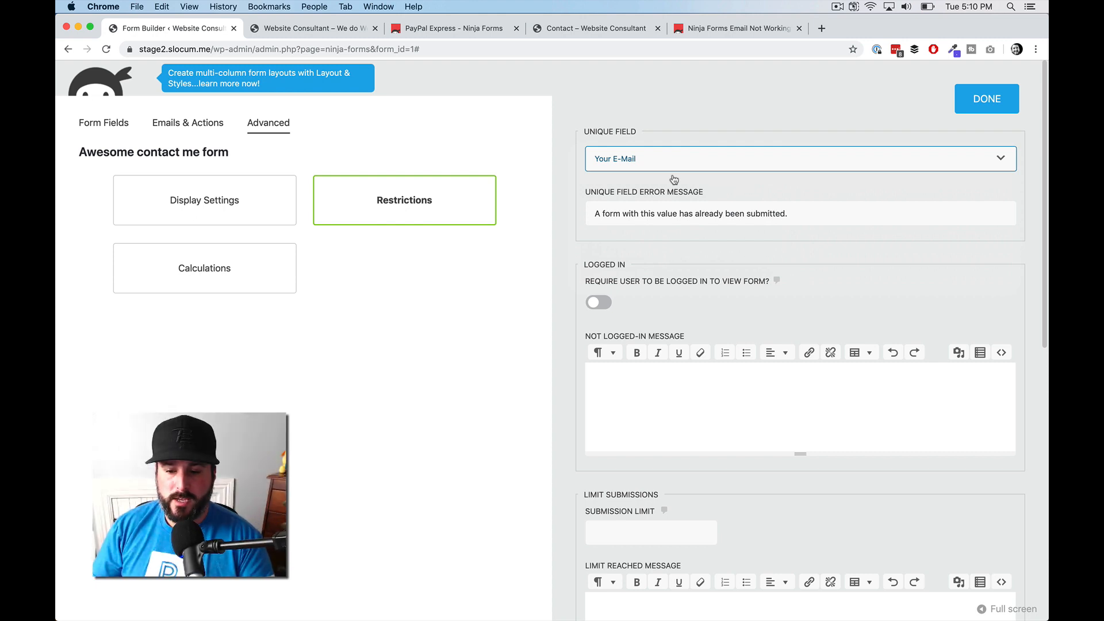
click(676, 165)
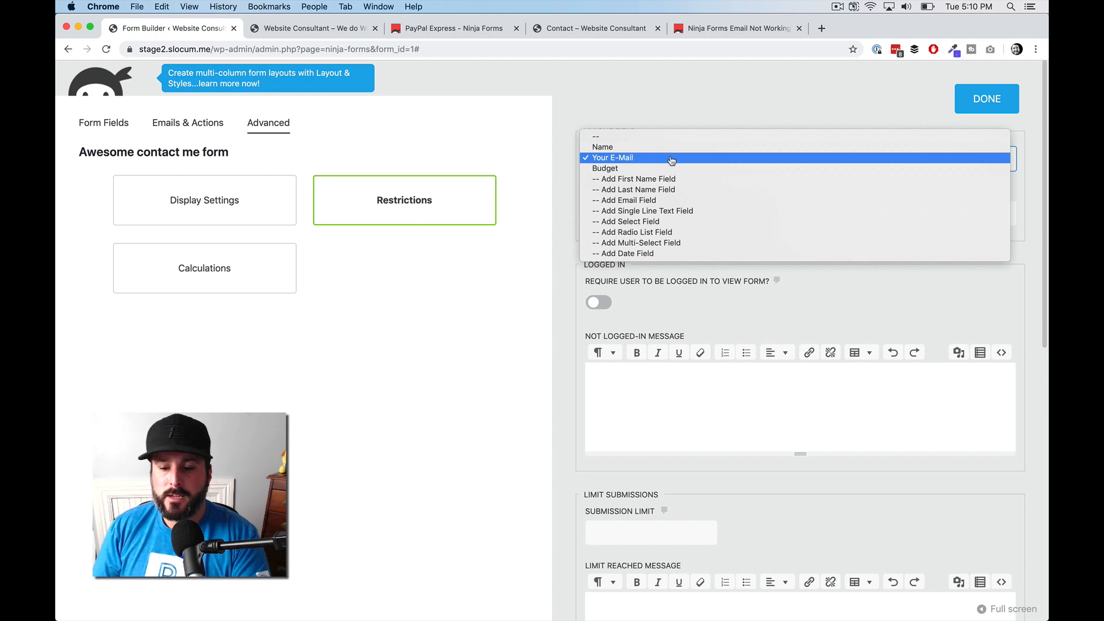
click(672, 158)
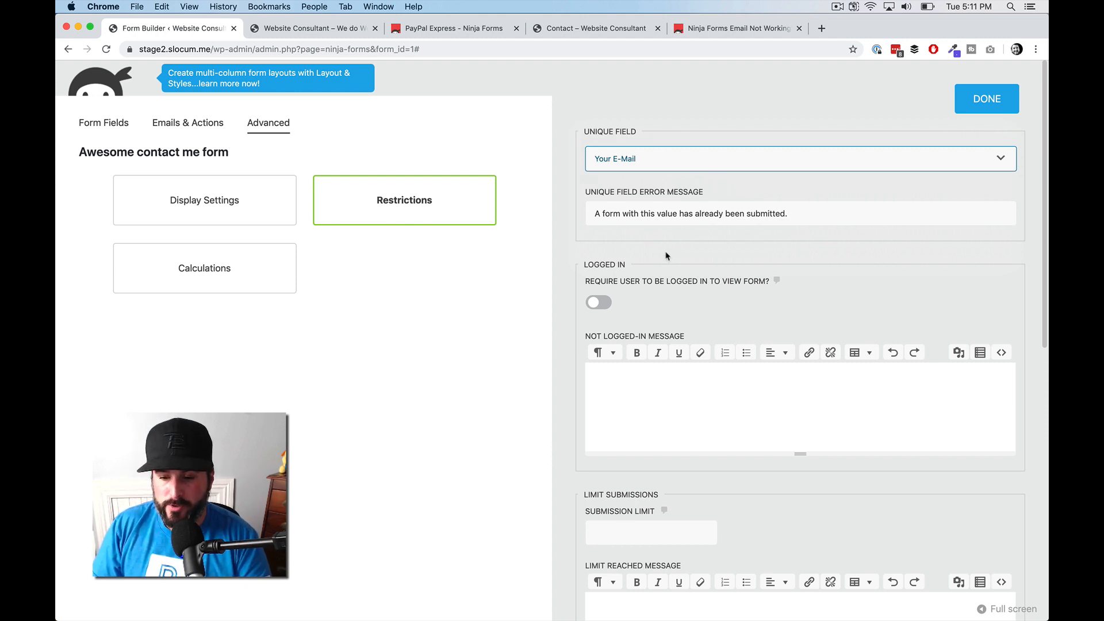
Review the logged-in requirement and the submission limit options in the form's restrictions.
scroll(669, 252, down, 2)
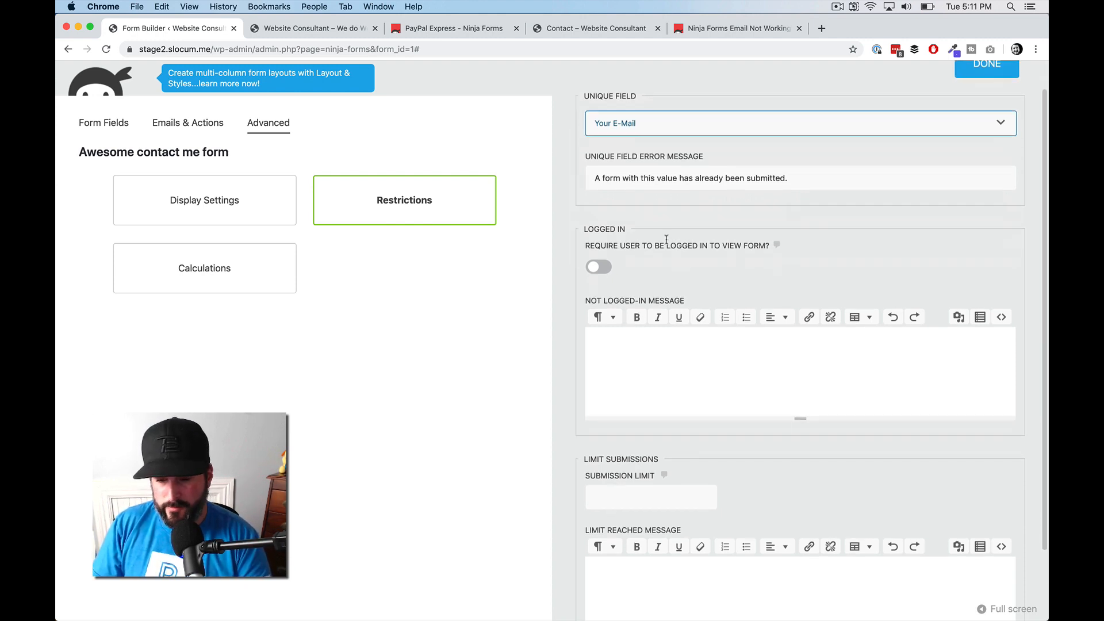
scroll(662, 230, down, 5)
click(601, 182)
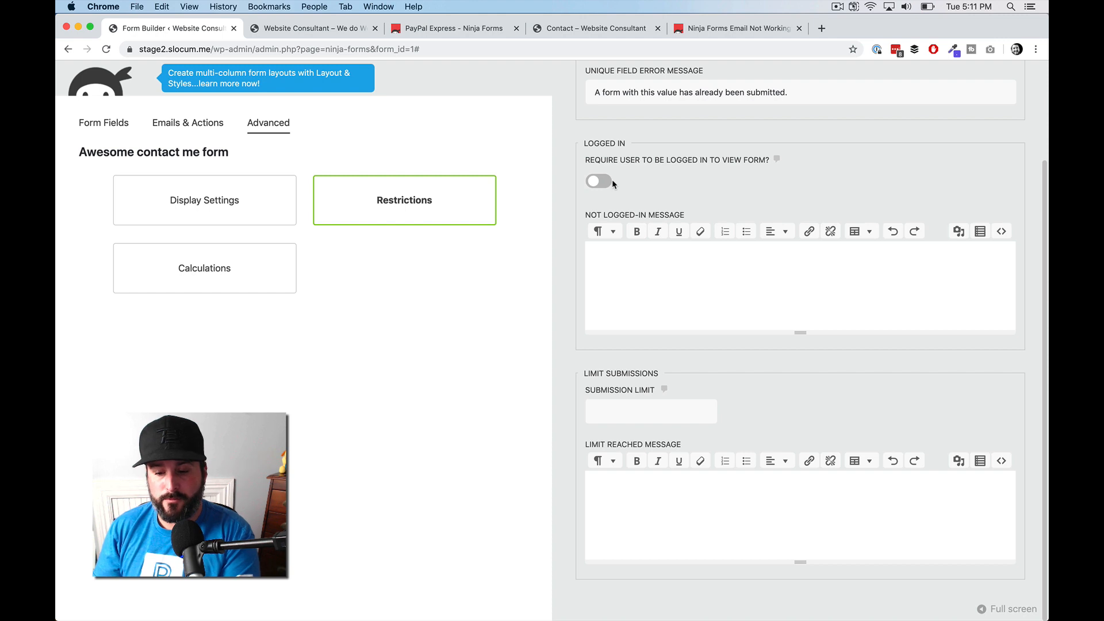
click(632, 404)
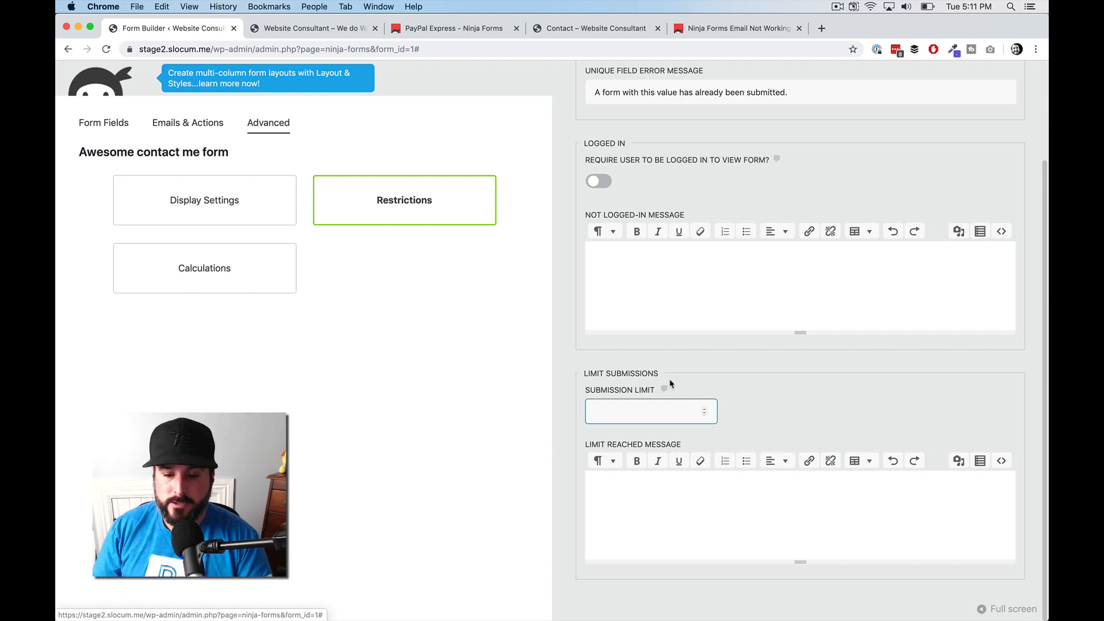
click(229, 257)
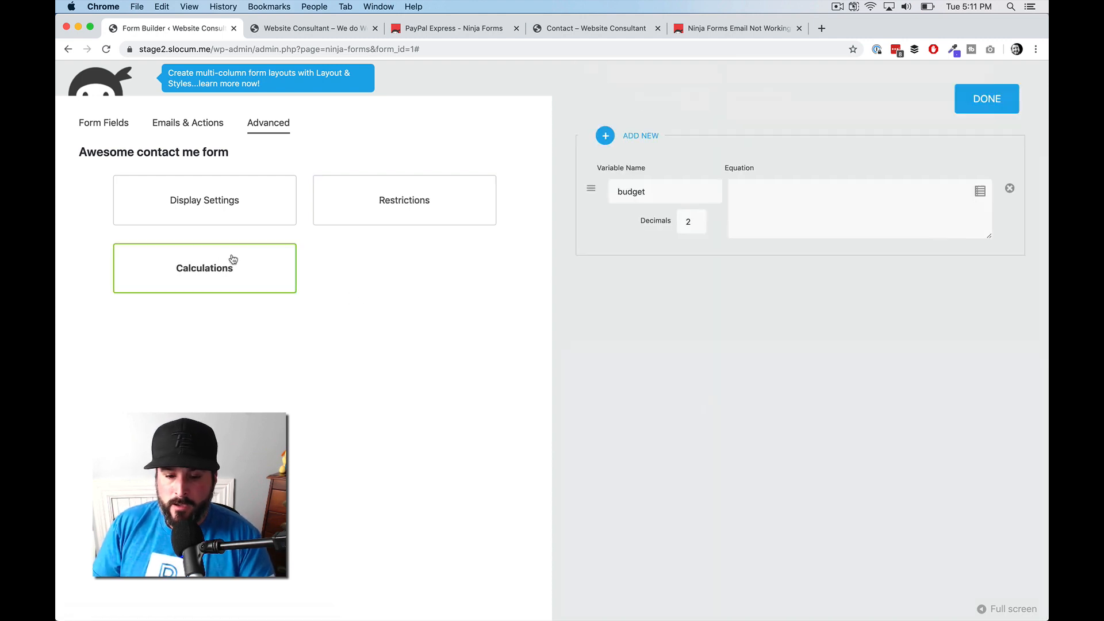
click(675, 190)
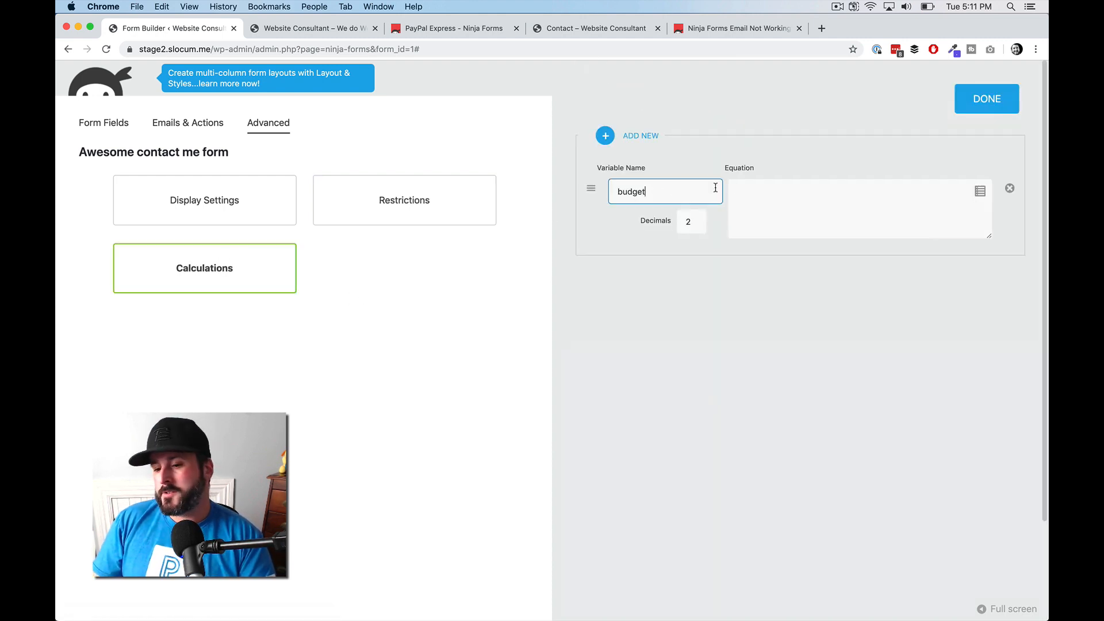
click(769, 186)
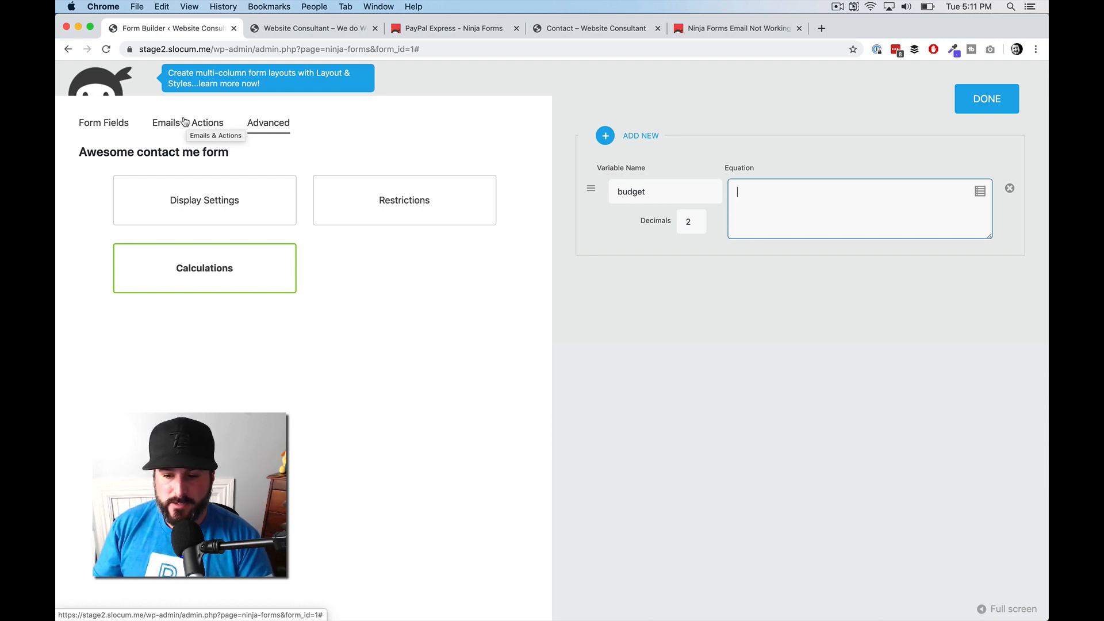
click(635, 189)
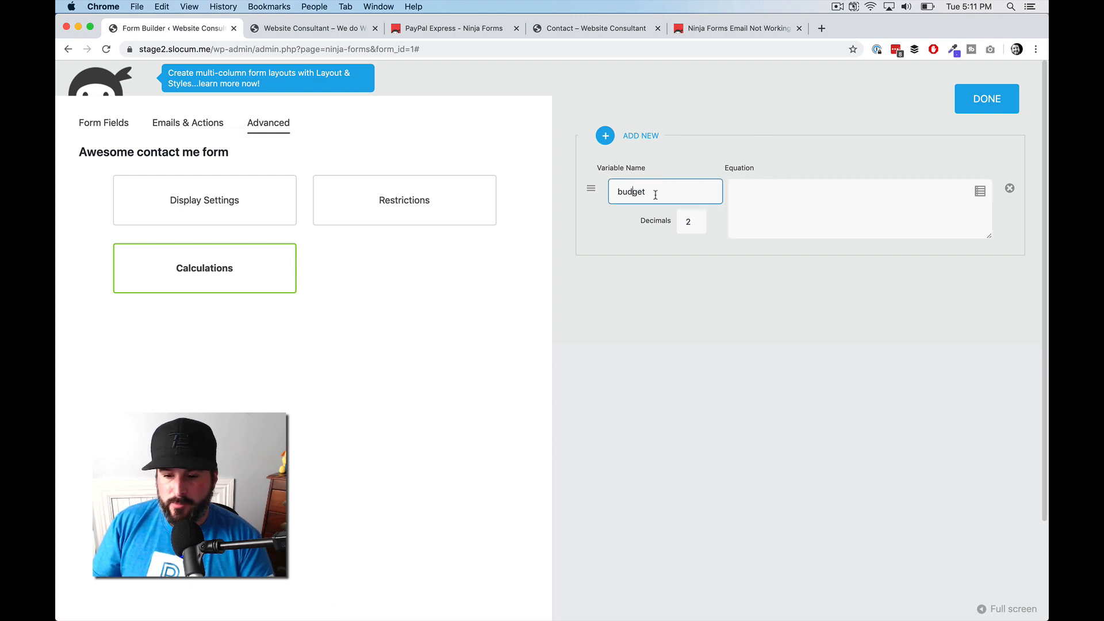
click(754, 189)
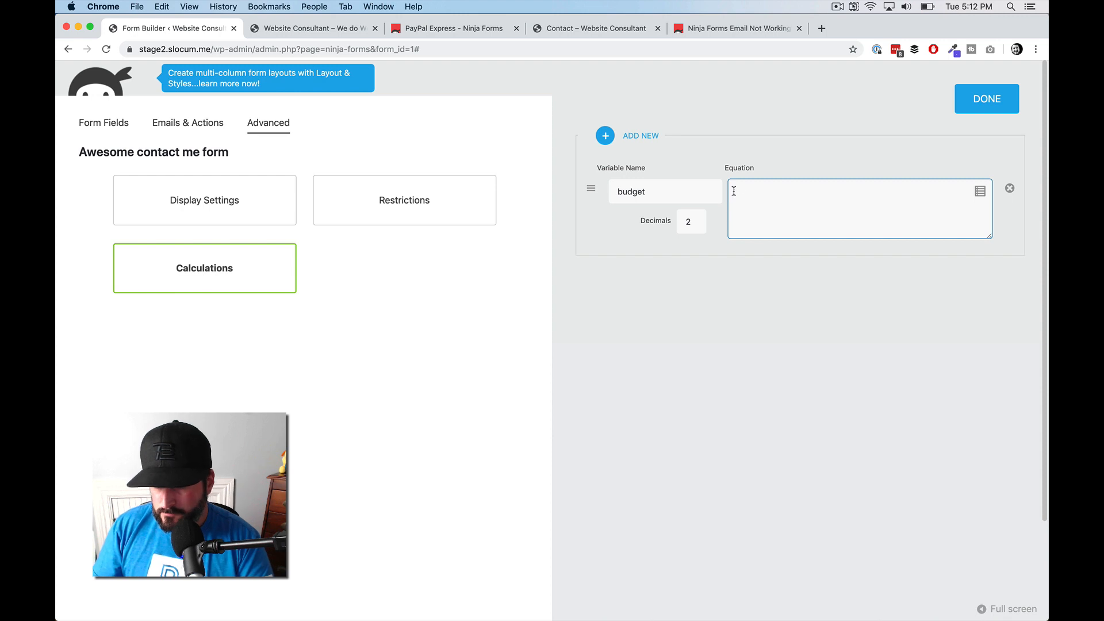
click(672, 188)
click(813, 194)
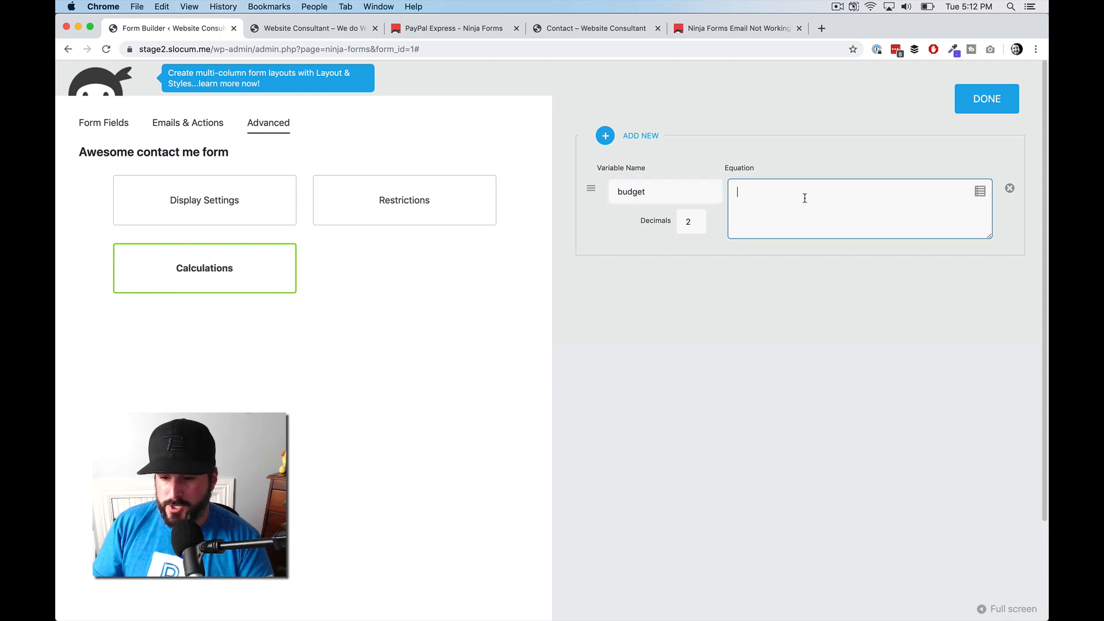
click(979, 191)
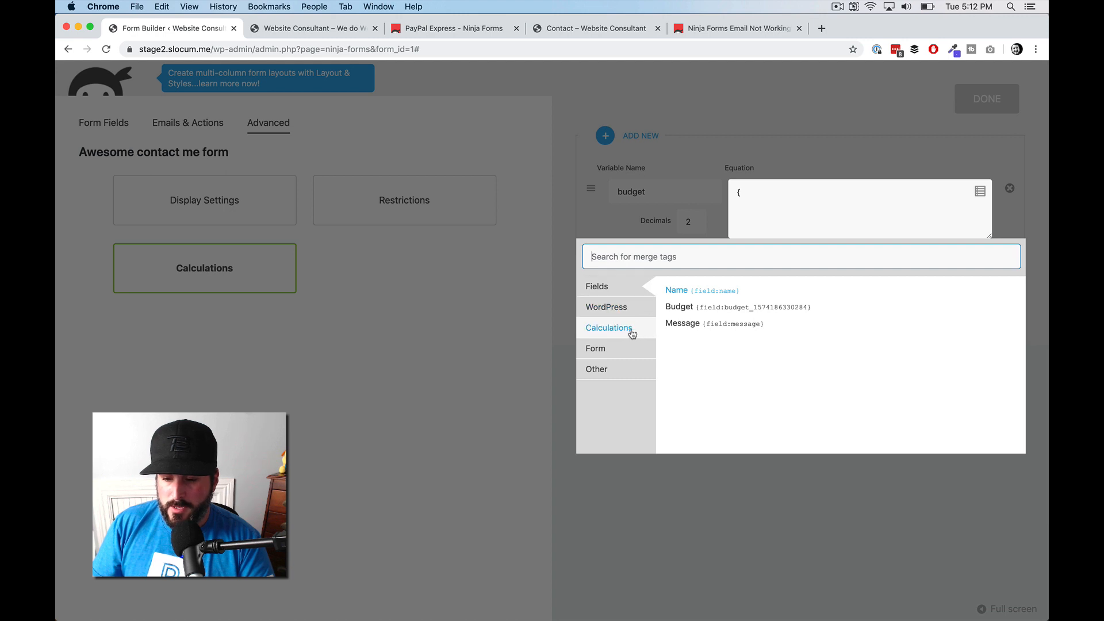
click(598, 287)
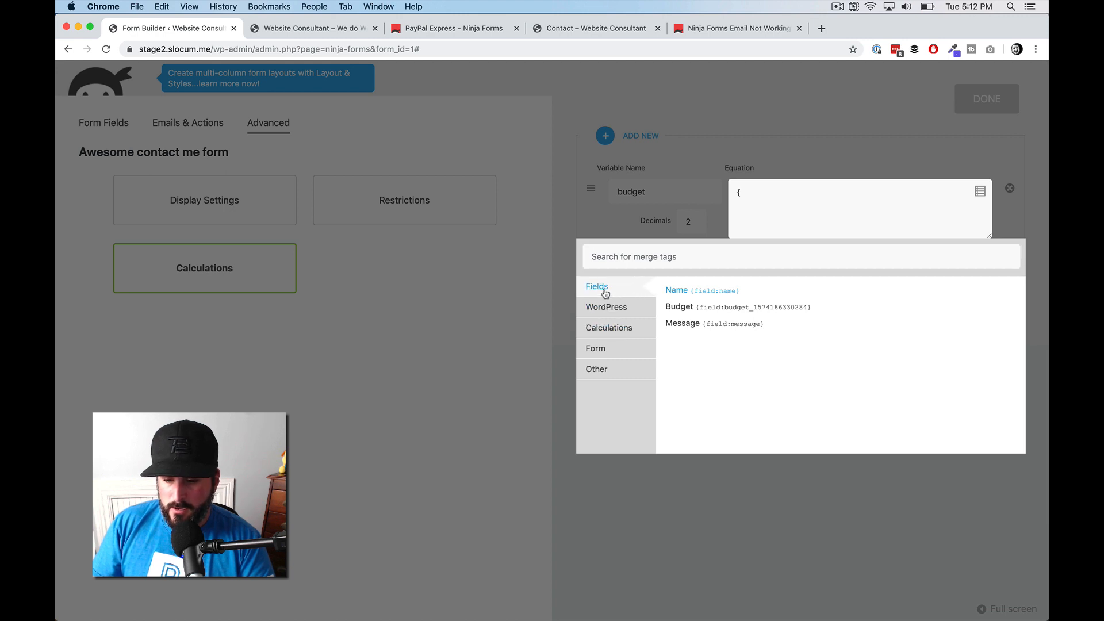
click(680, 306)
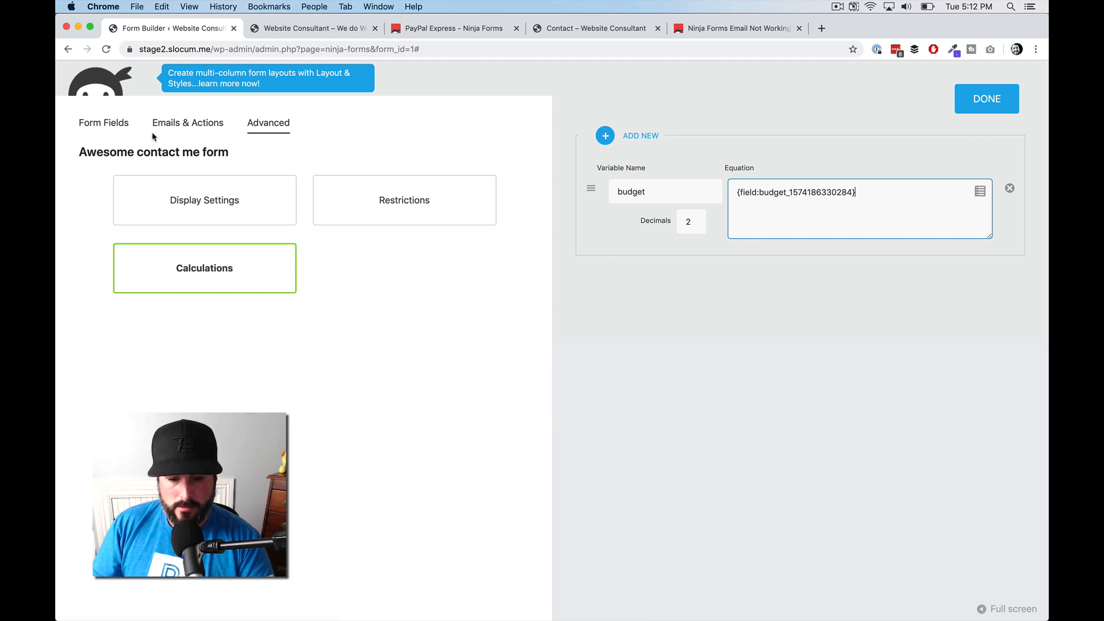
Review the form's fields and the variable name and equation of the budget calculation.
click(123, 126)
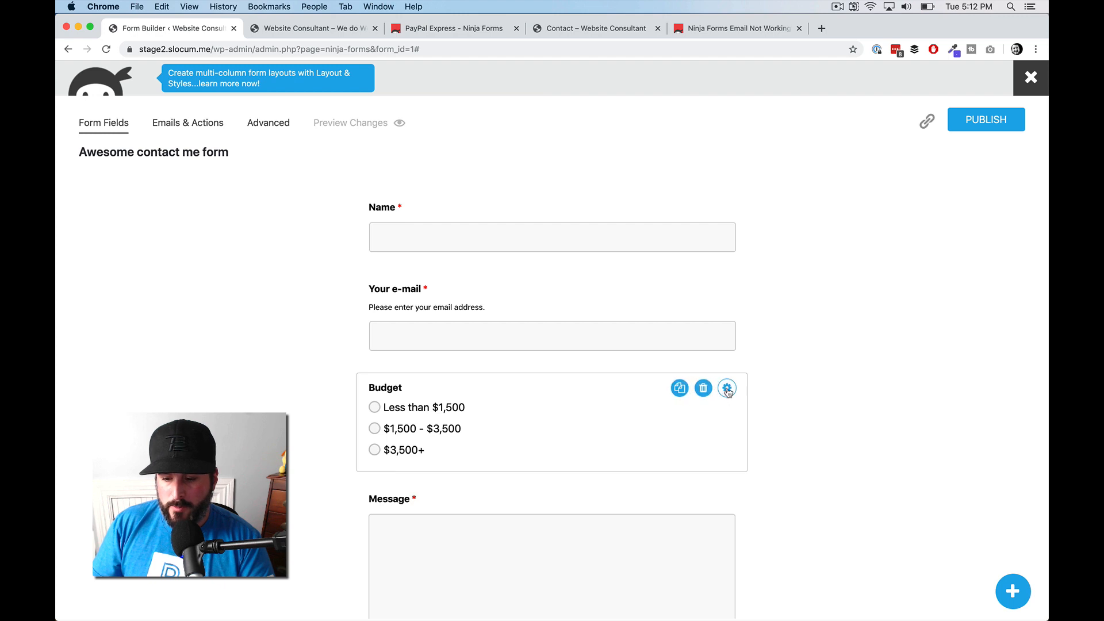
click(273, 128)
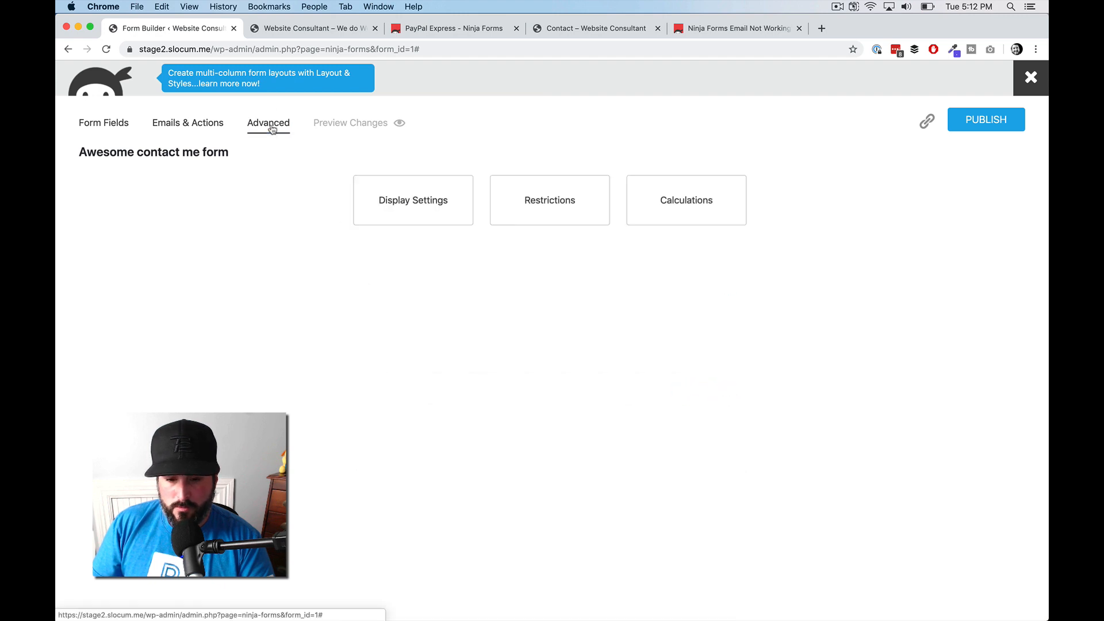
click(649, 203)
click(653, 191)
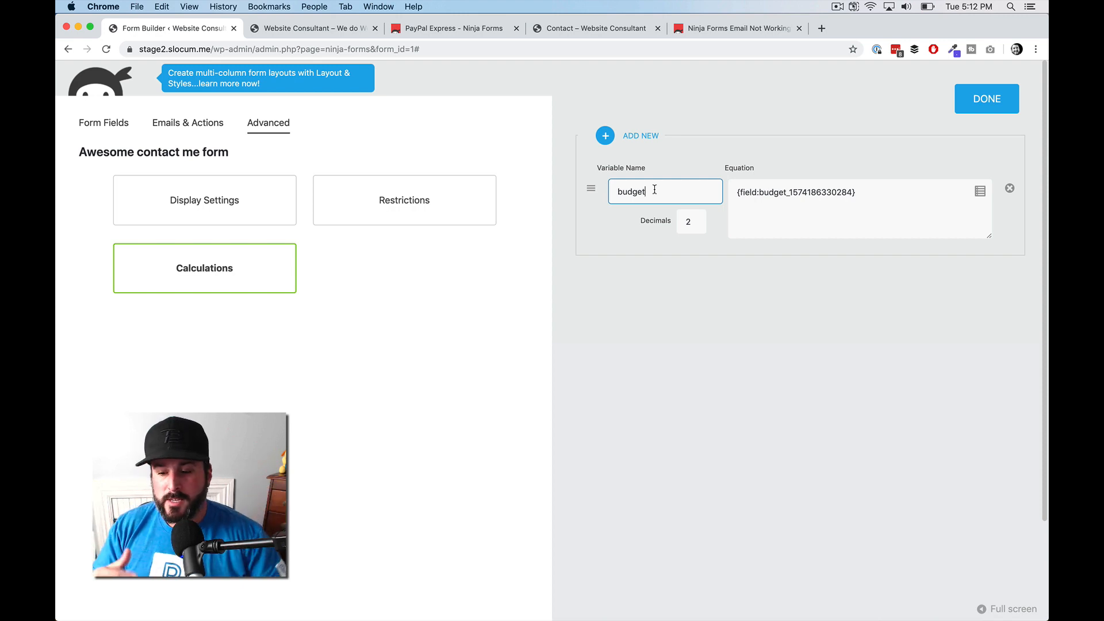
click(770, 191)
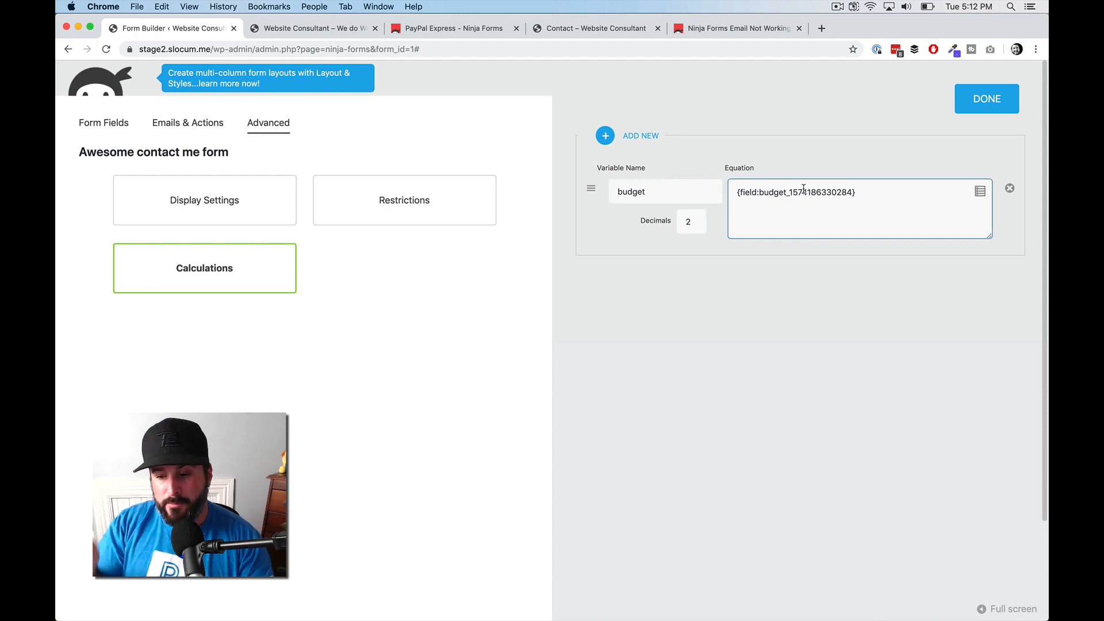
Set the calc values of the Budget options to 1500 for Less than $1,500, 3500 for $1,500 - $3,500 and 5000 for $3,500+.
click(104, 122)
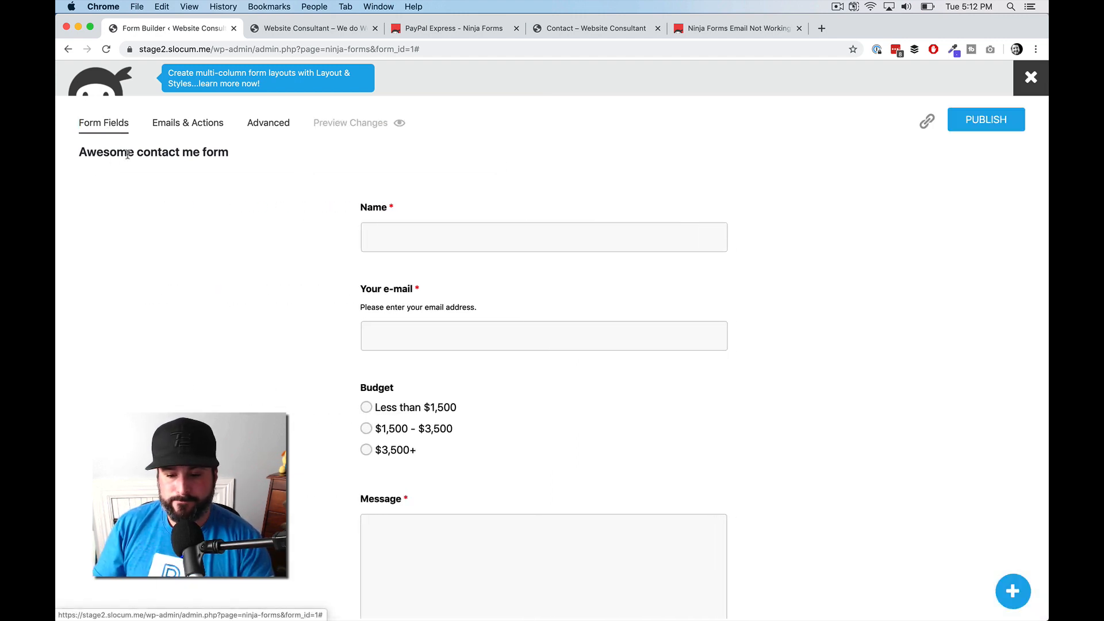
click(727, 390)
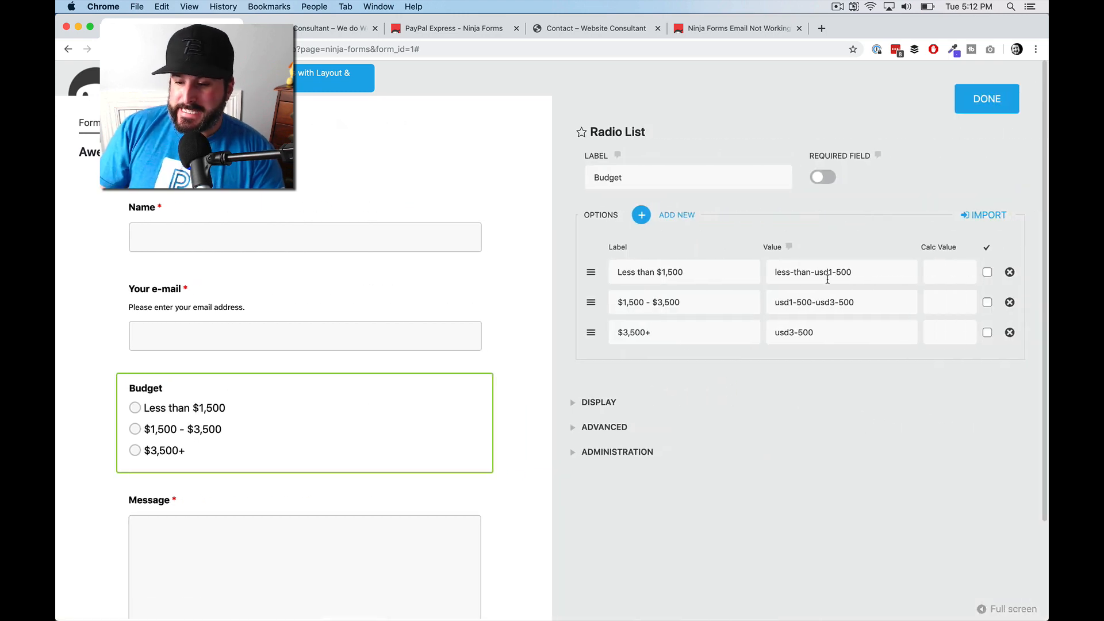
click(937, 274)
click(944, 301)
click(951, 332)
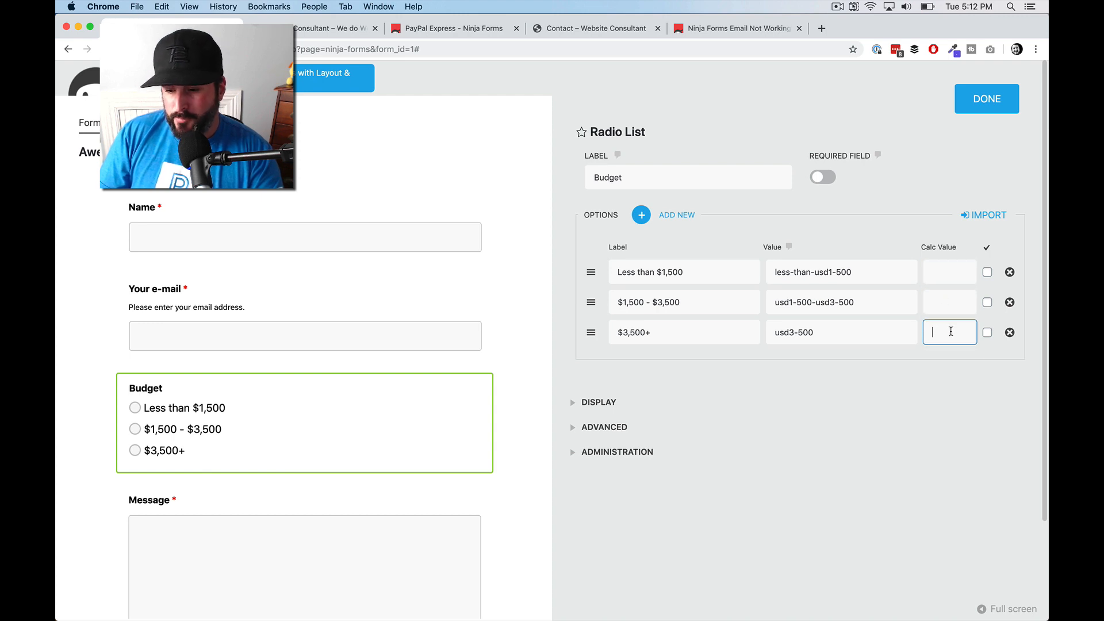
click(947, 271)
text(1500)
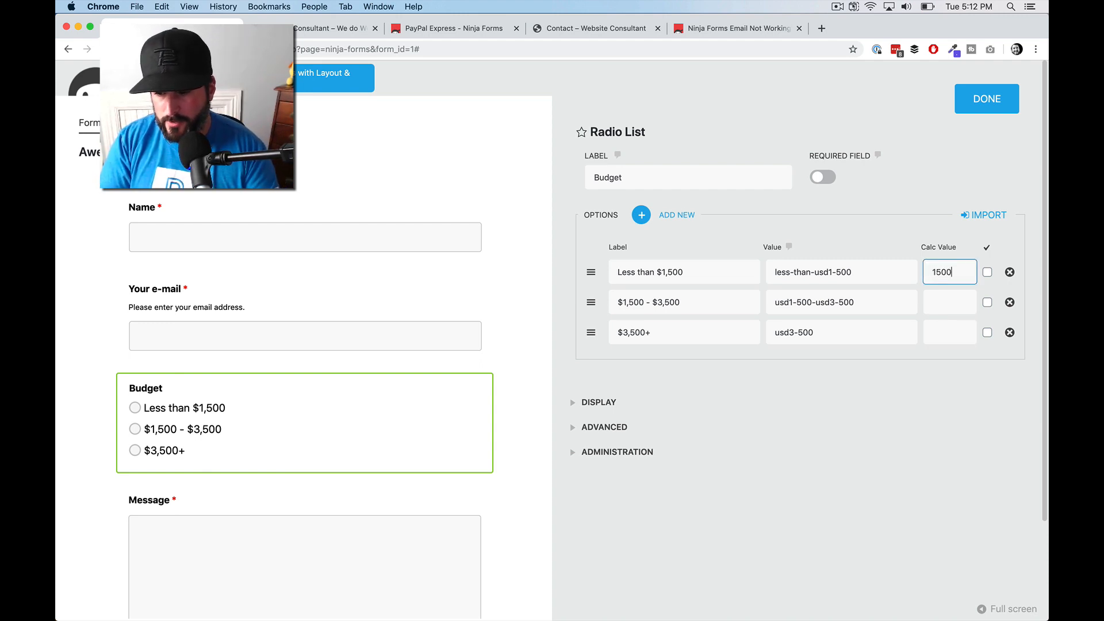
click(952, 303)
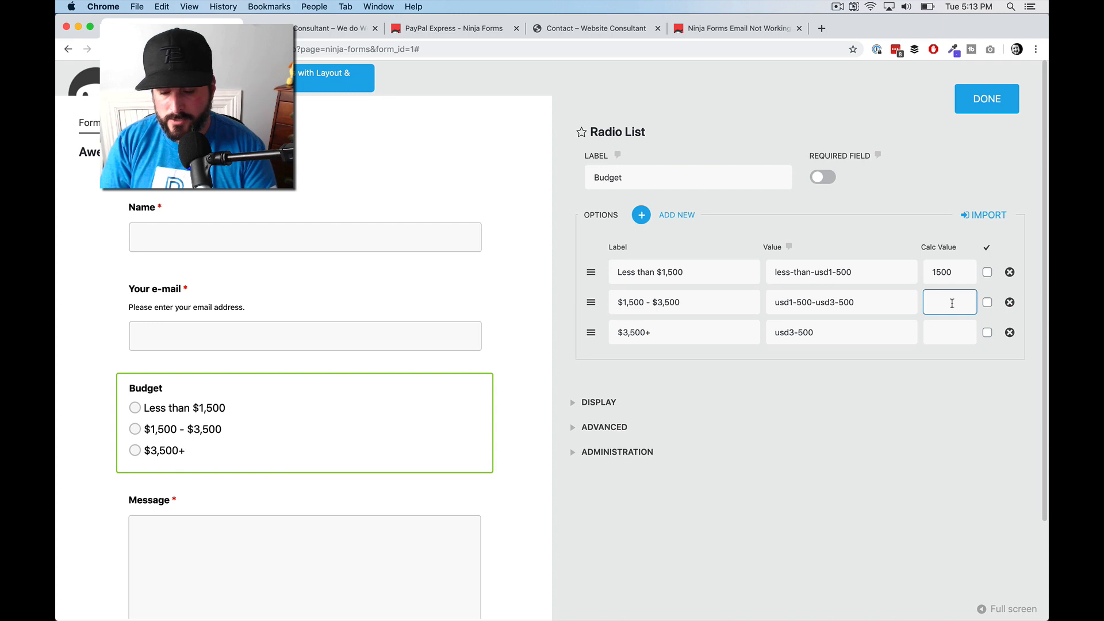
text(3500)
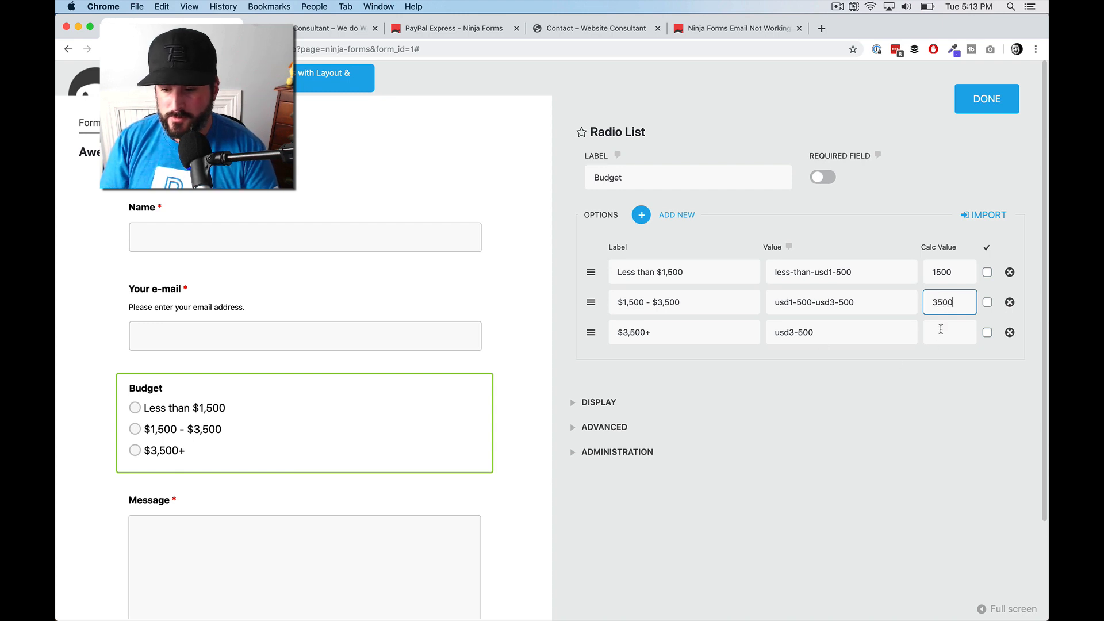
click(940, 329)
text(5)
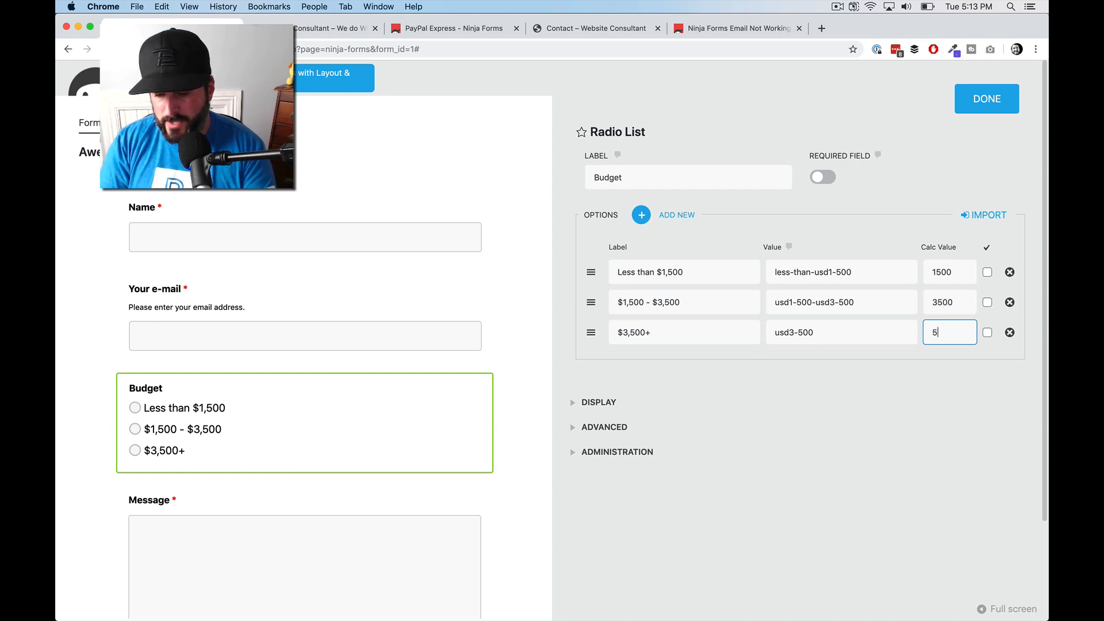
text(000)
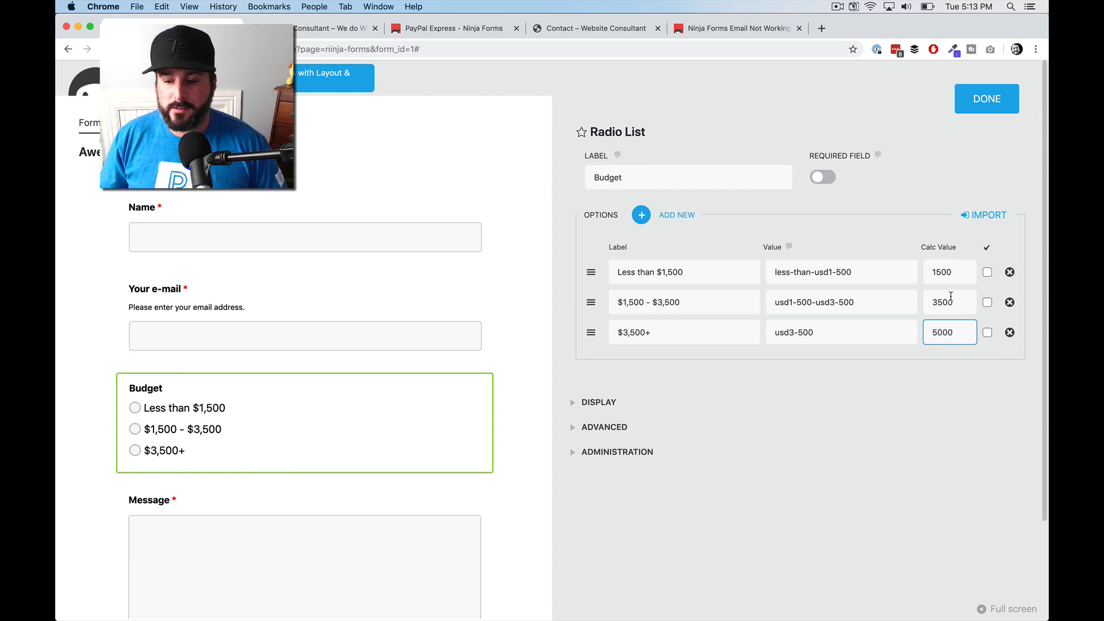
Check the calc values of the three Budget options and close the field's settings.
click(948, 273)
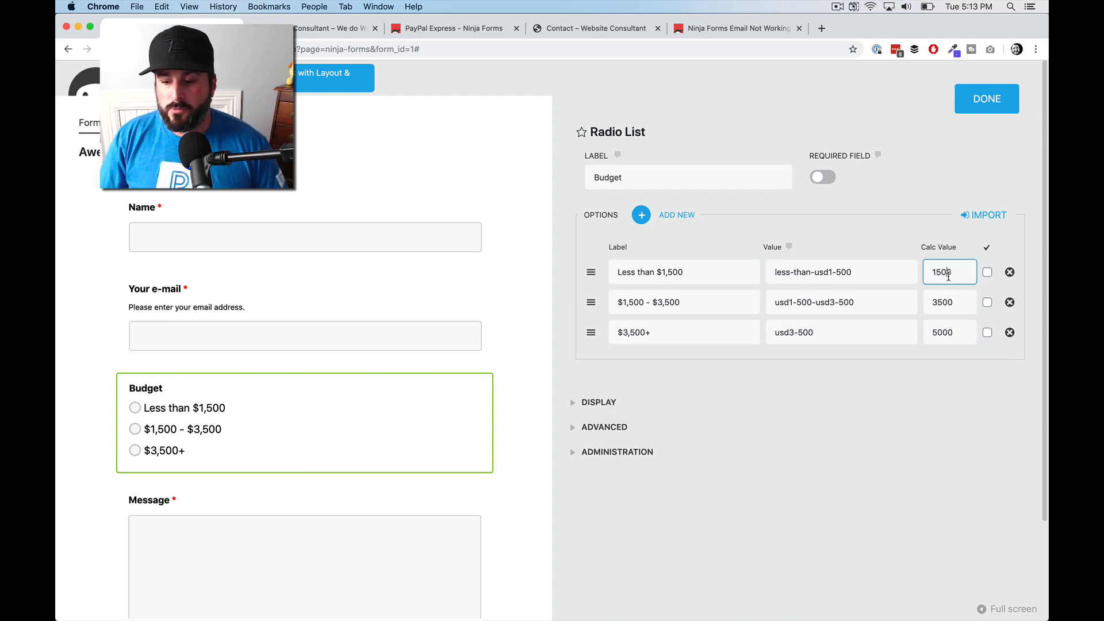
click(949, 301)
click(946, 319)
click(946, 299)
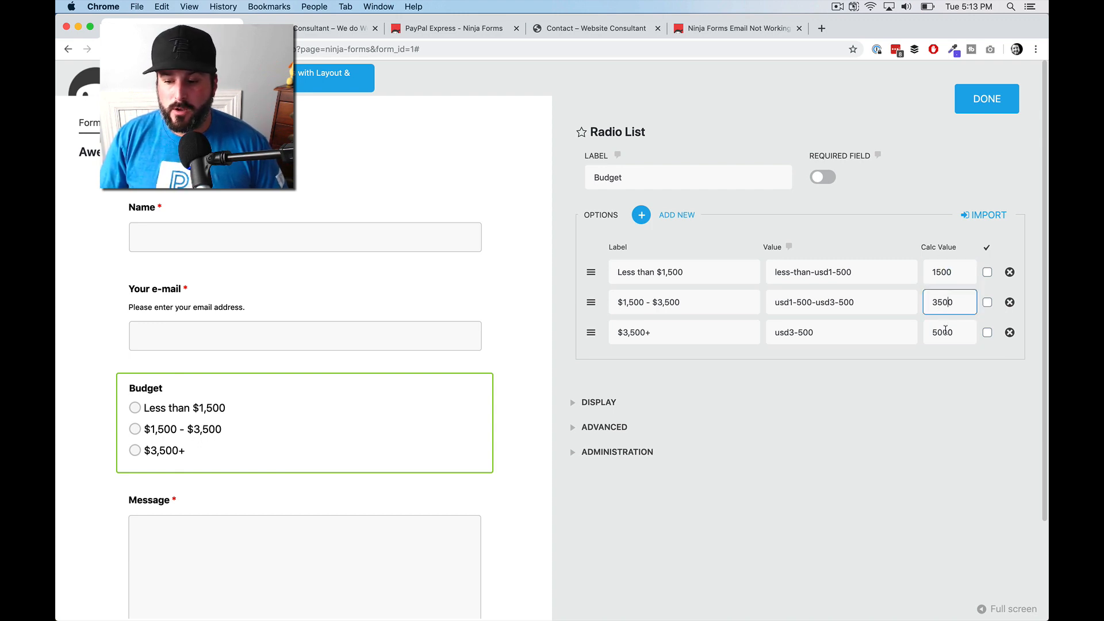
click(946, 330)
click(945, 298)
click(945, 267)
click(943, 303)
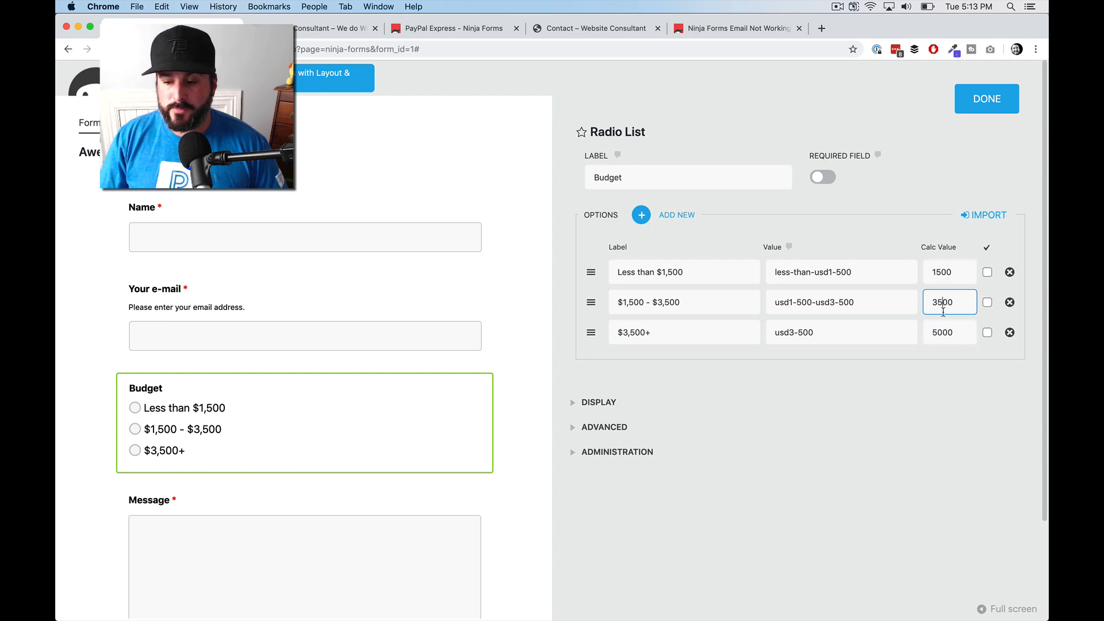
click(942, 326)
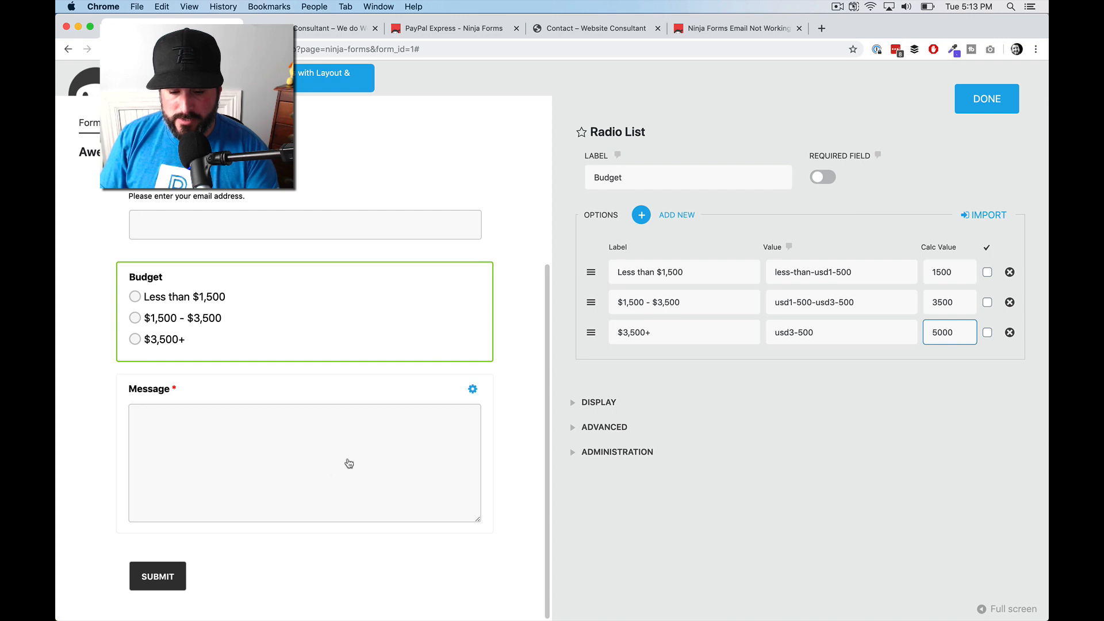
click(975, 101)
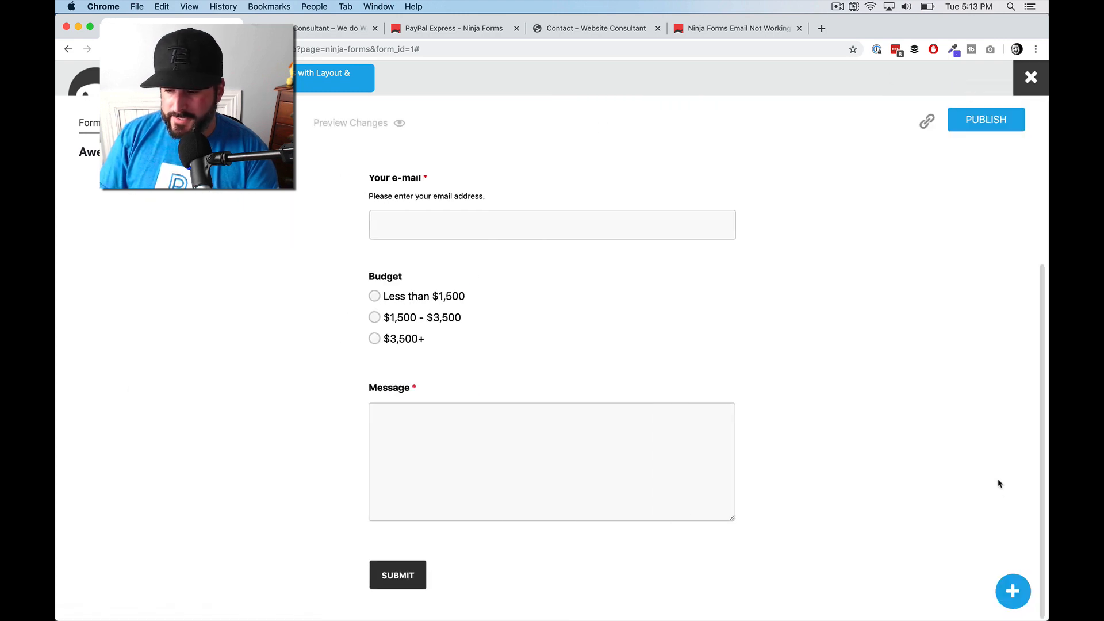
Add an HTML field below the Submit button with the text "Your current budget is: {calc:budget}" and publish the form.
click(1013, 592)
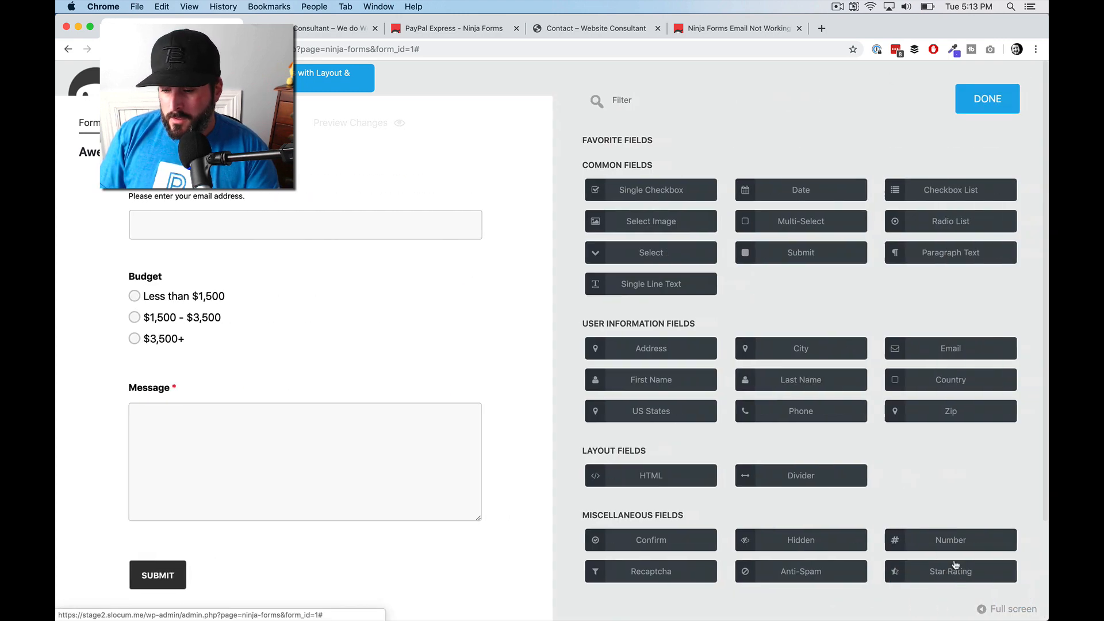
click(656, 476)
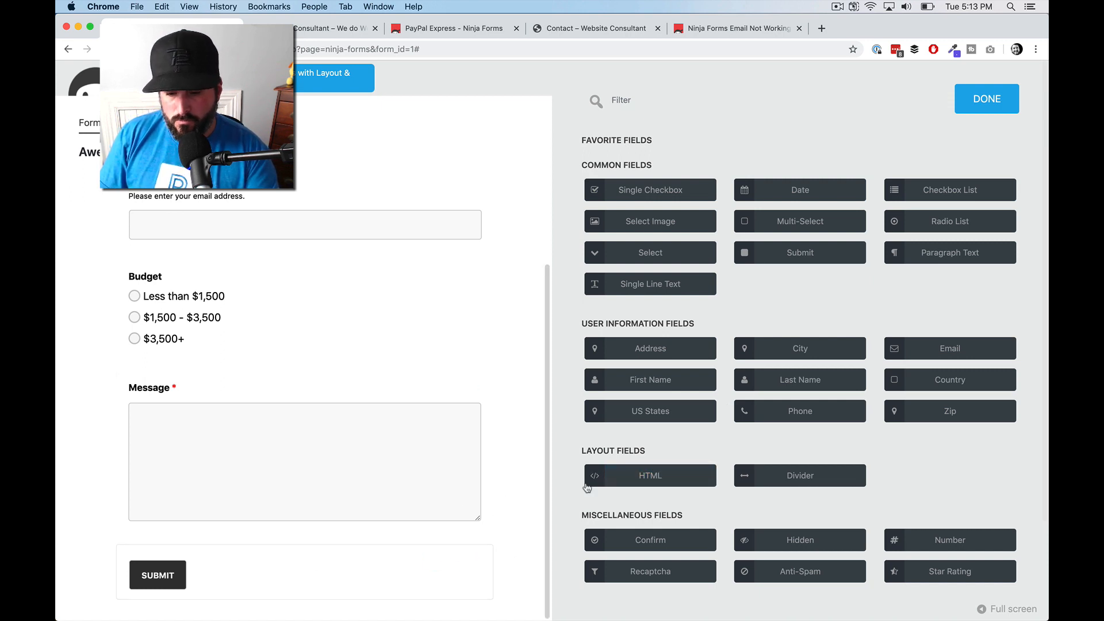
click(638, 478)
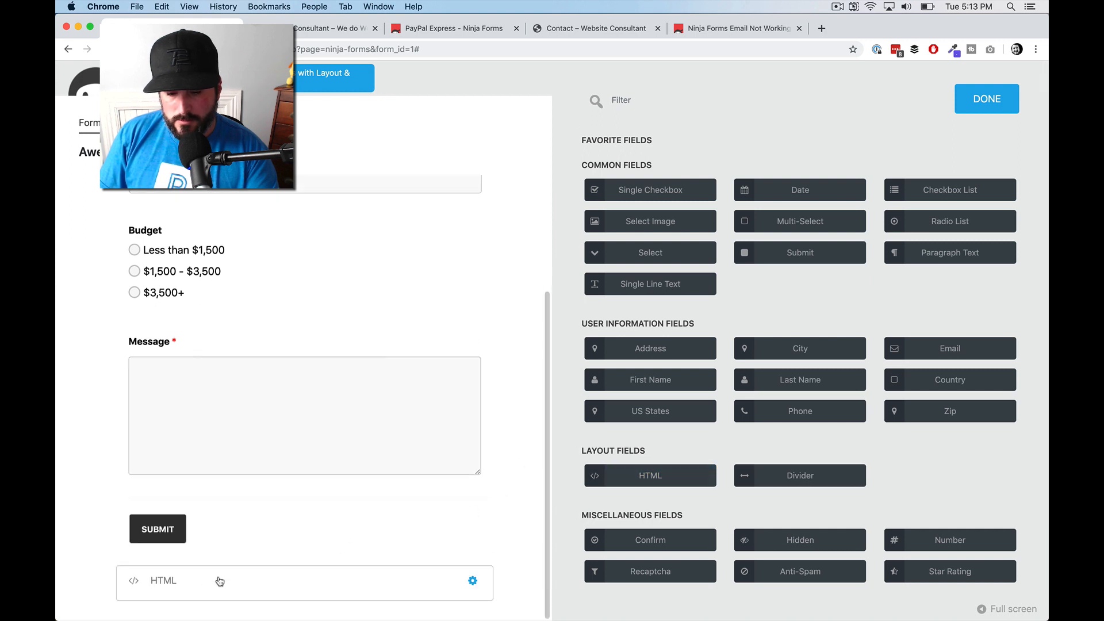
click(220, 581)
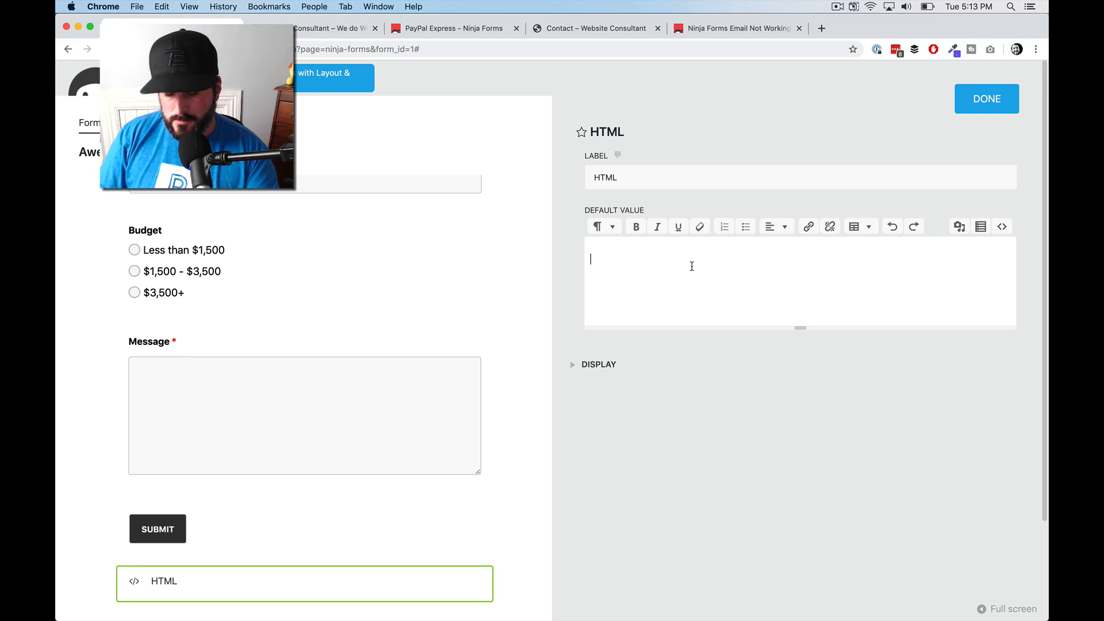
text(Your current budget is: {calc:budget})
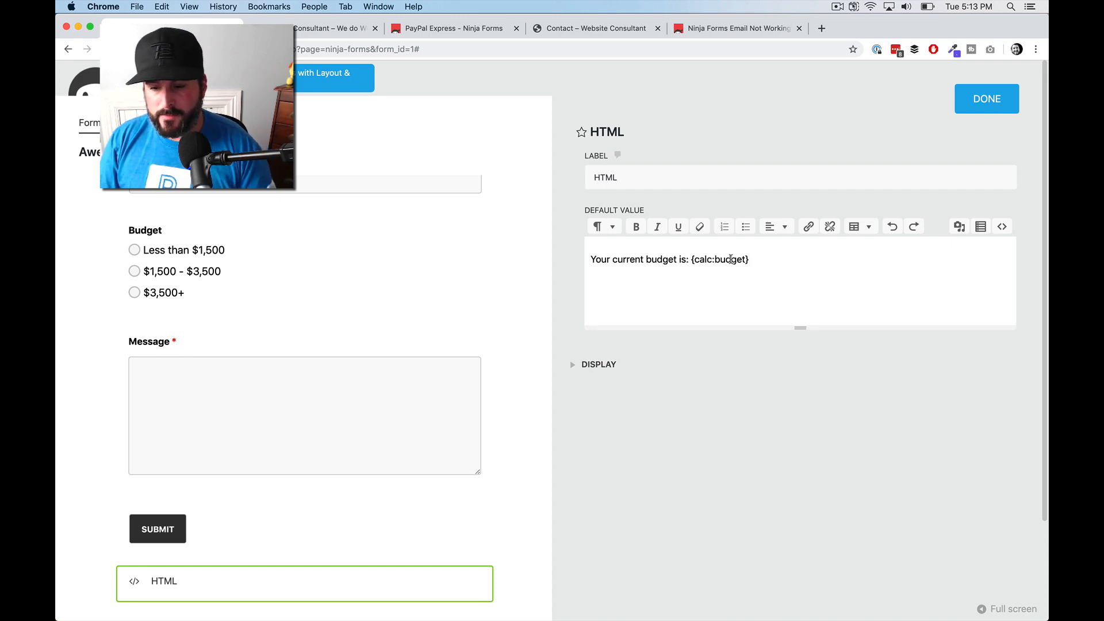
click(989, 102)
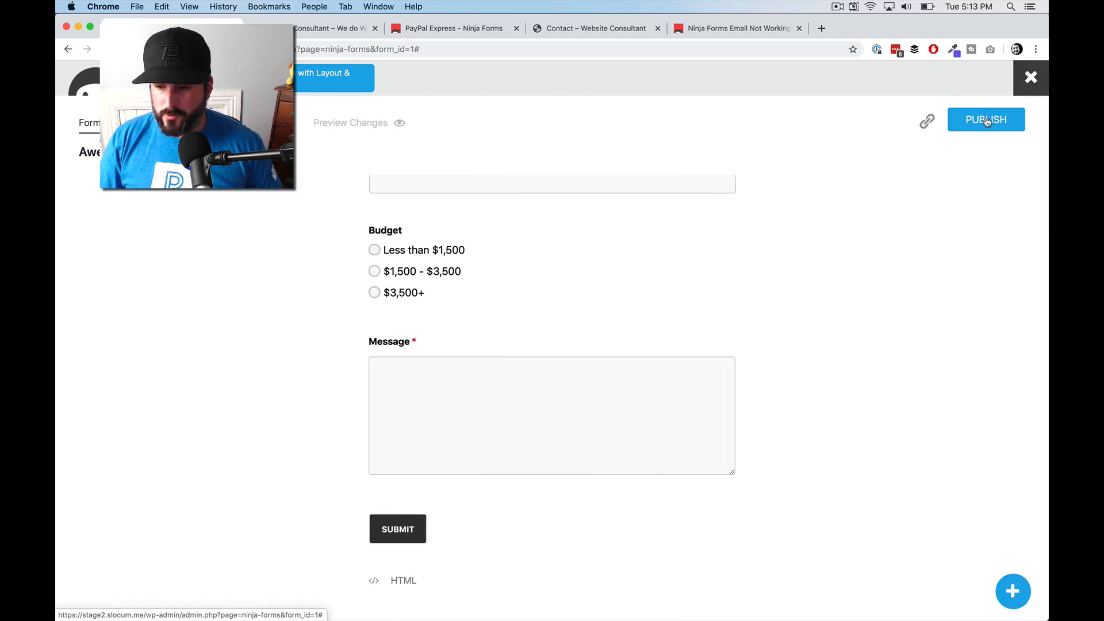
click(987, 121)
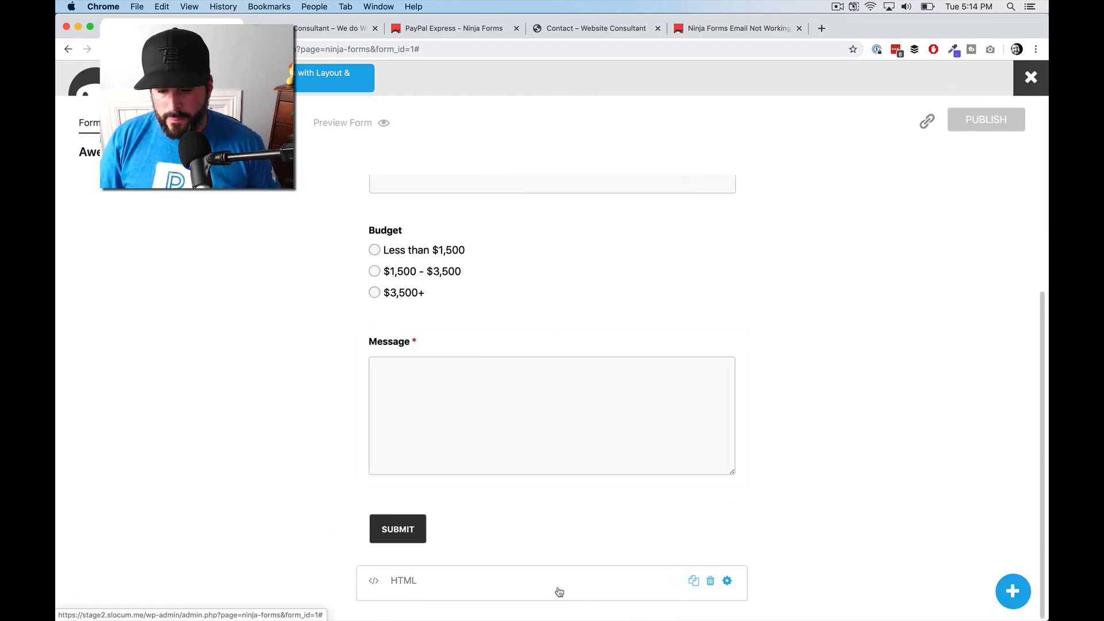
Review the HTML field's text, the budget calculation's variable name and equation, and the merge tags available for the equation.
click(559, 592)
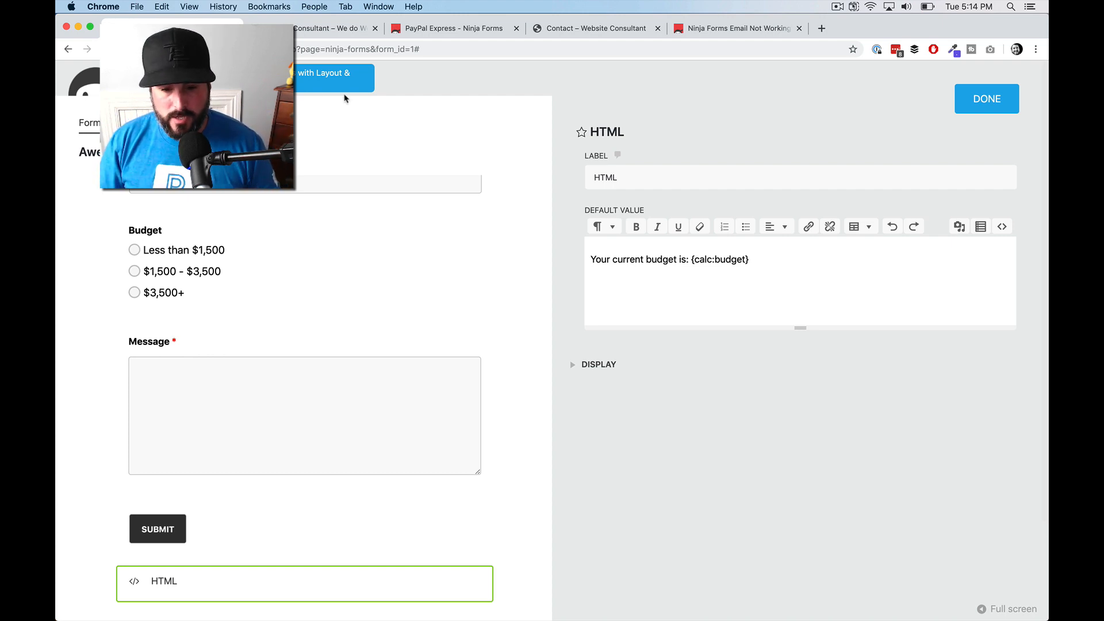
click(273, 123)
click(710, 204)
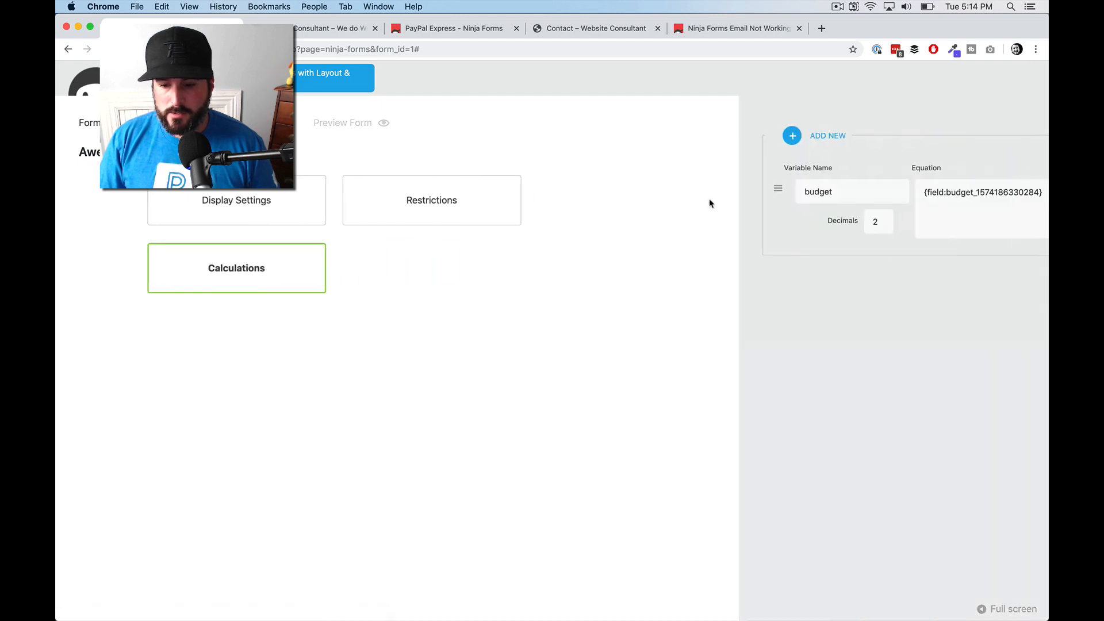
click(670, 191)
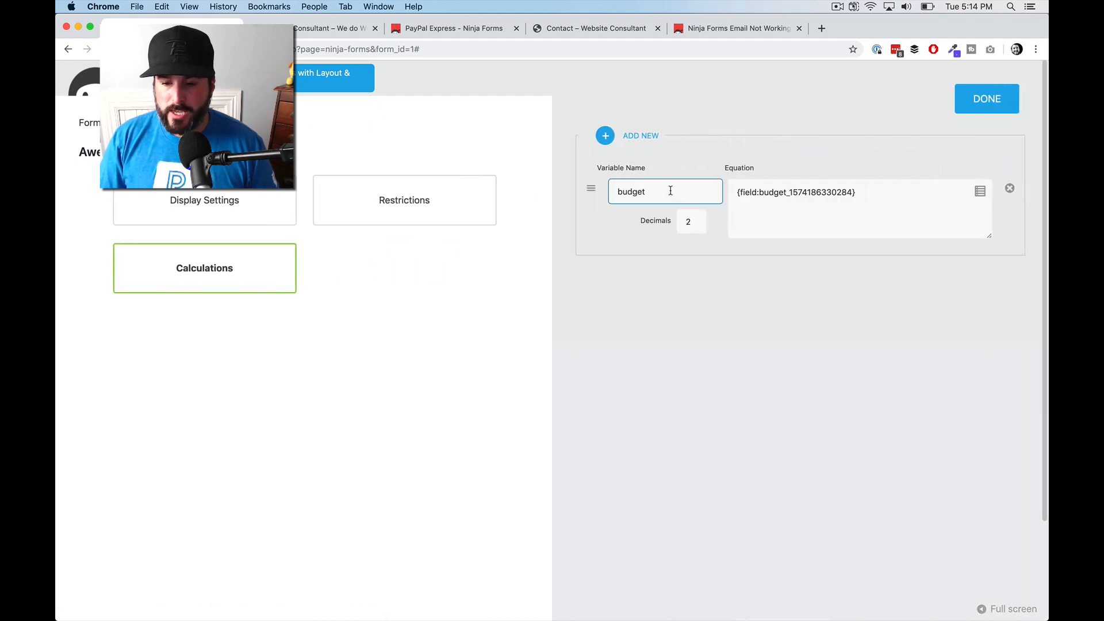
click(900, 193)
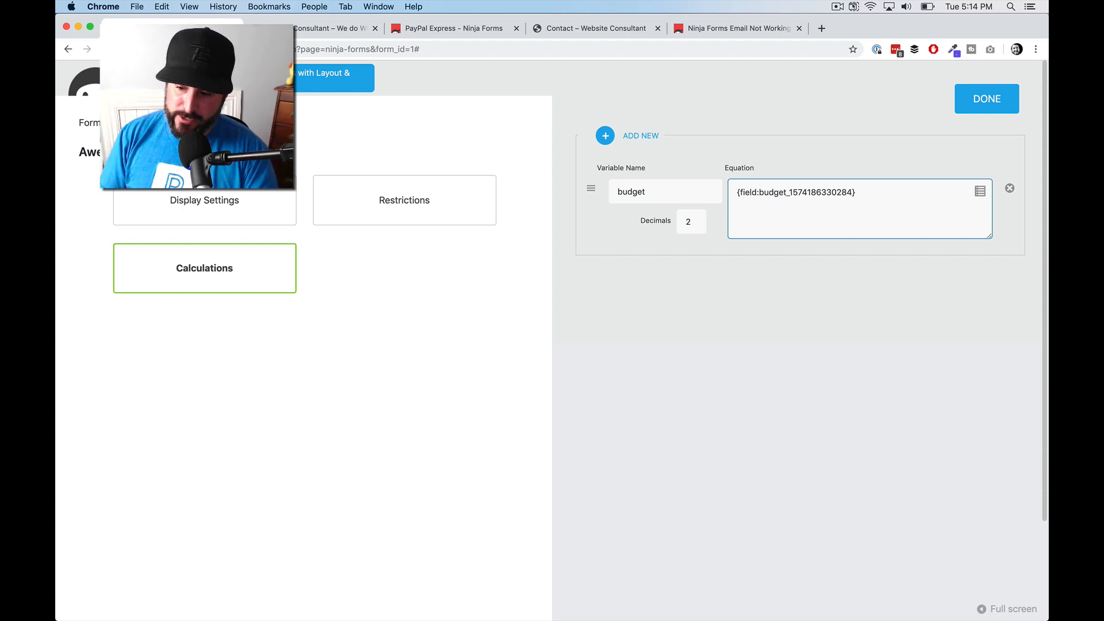
click(981, 192)
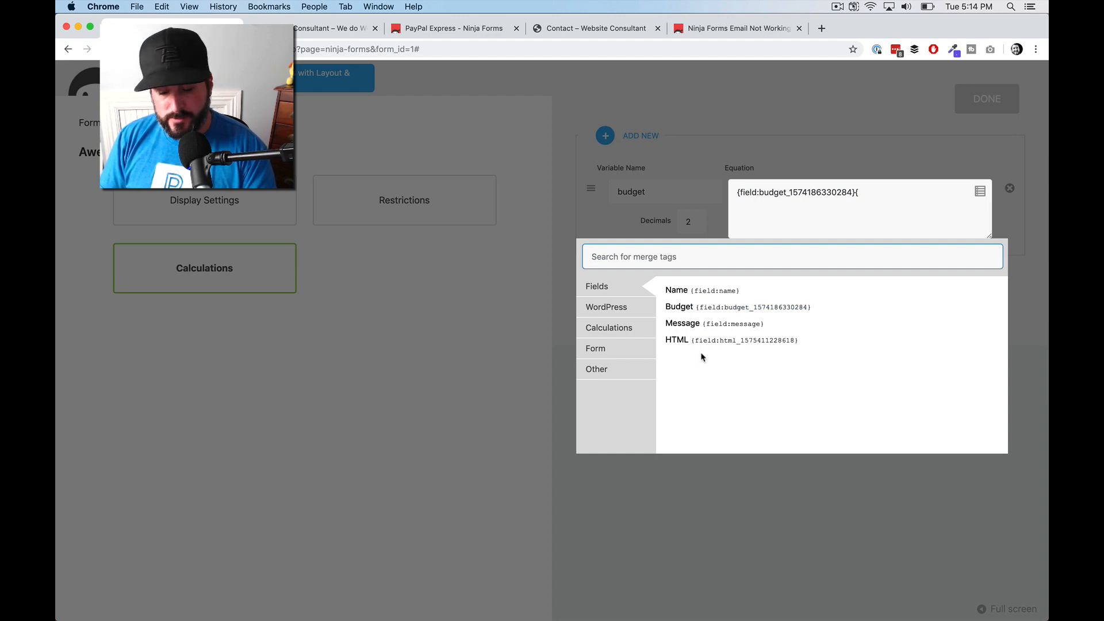
click(932, 190)
click(972, 107)
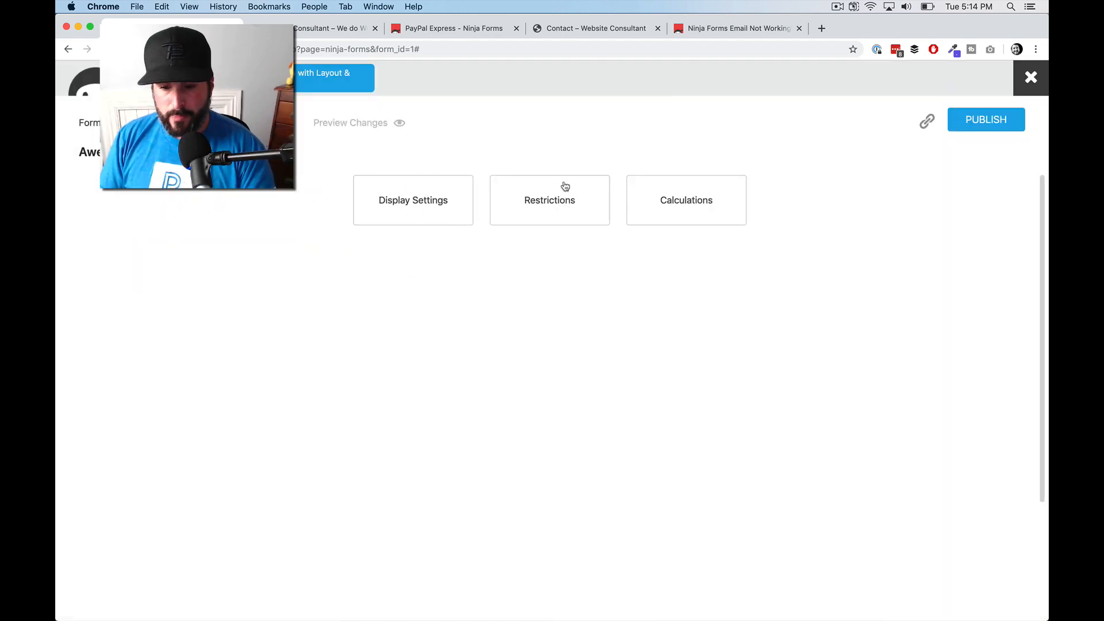
Publish the form, test its preview with the $1,500 - $3,500 and $3,500+ budget options, and return to the form builder.
click(995, 121)
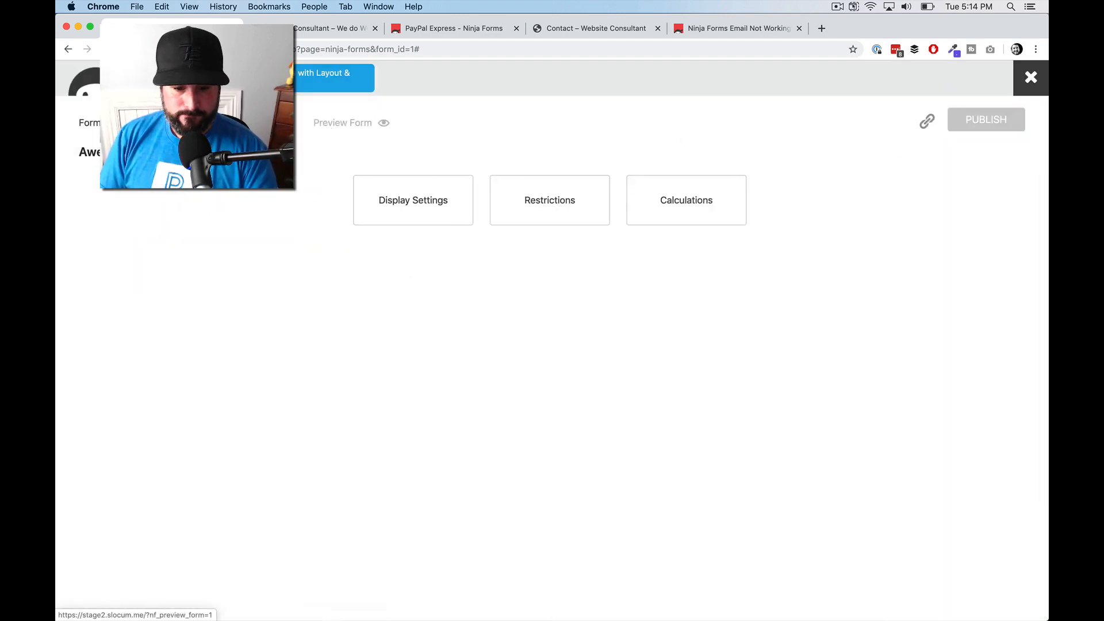
click(323, 126)
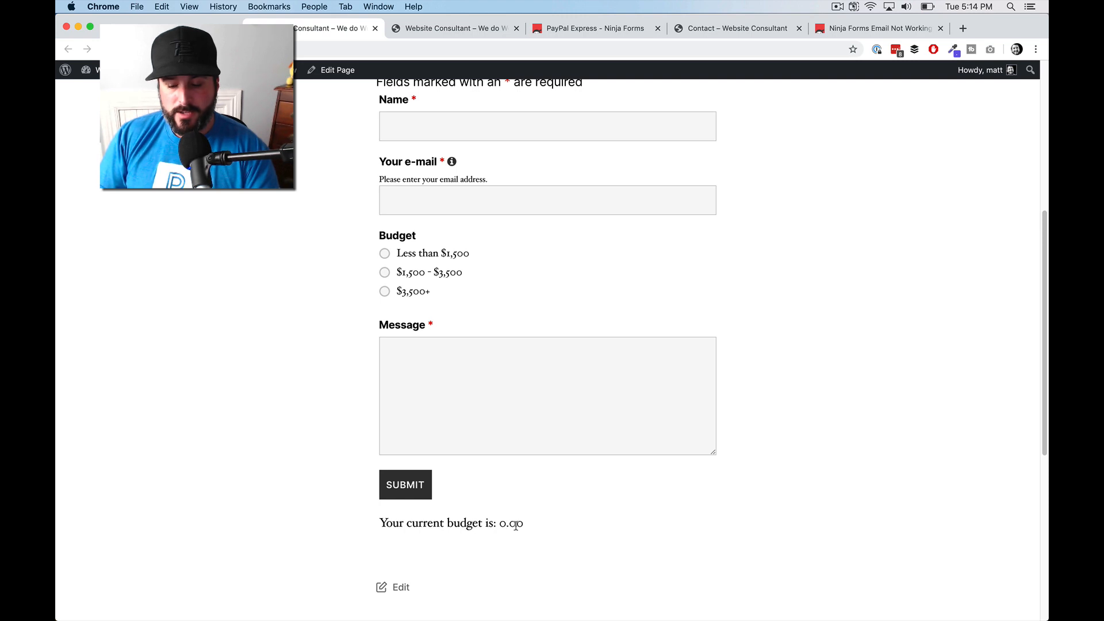
click(385, 273)
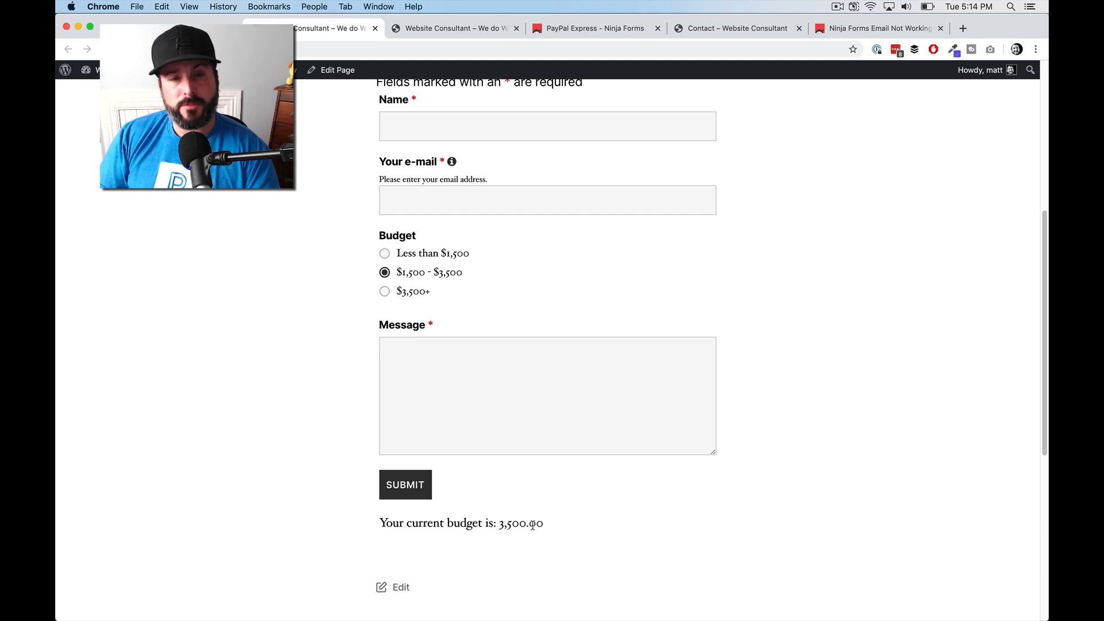
click(412, 293)
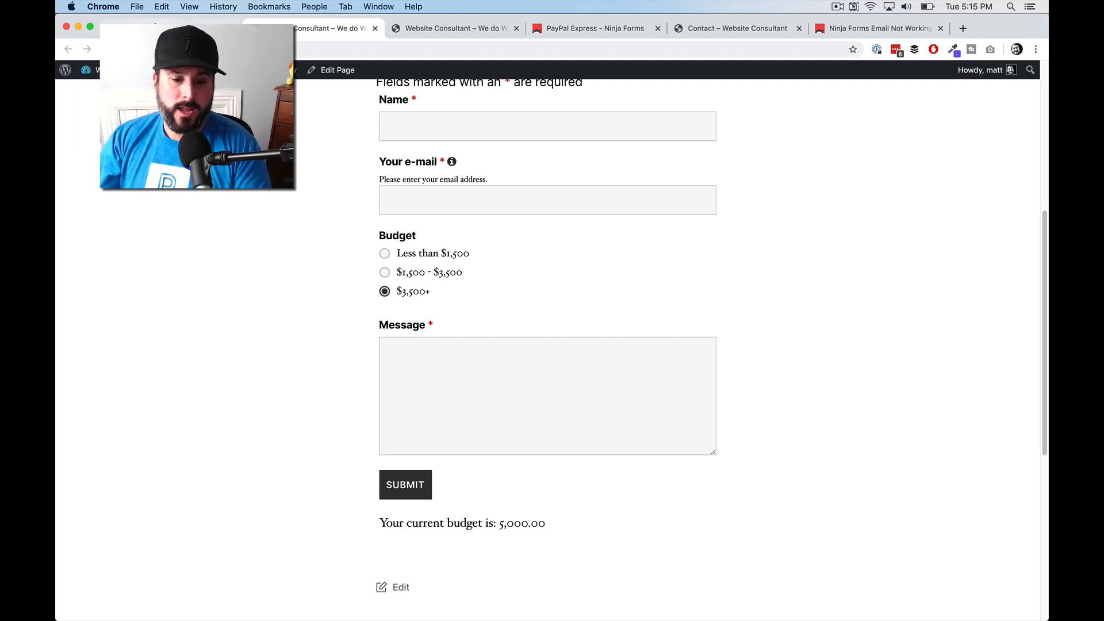
click(167, 28)
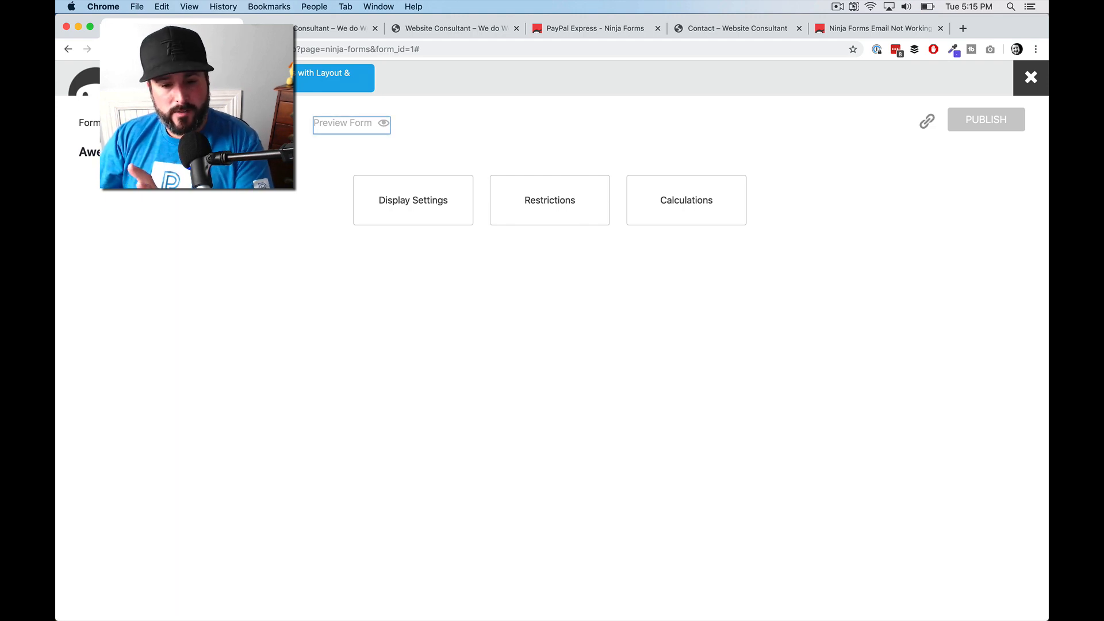
Look over the contact form's fields and its advanced settings categories in the builder, and open the list of fields that can be added.
click(88, 122)
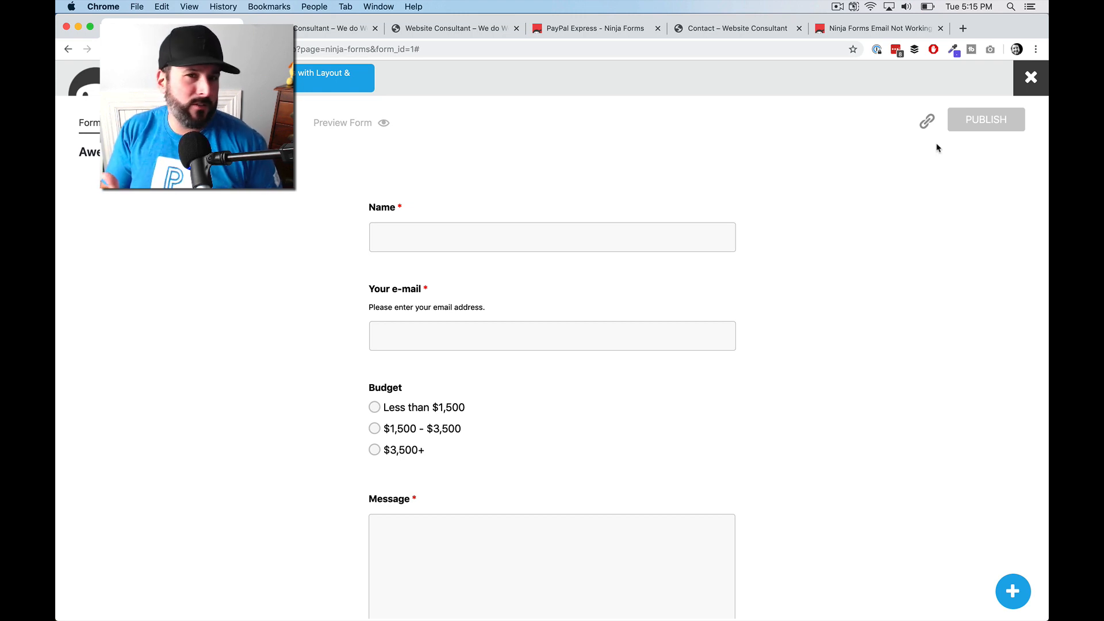
scroll(761, 323, down, 3)
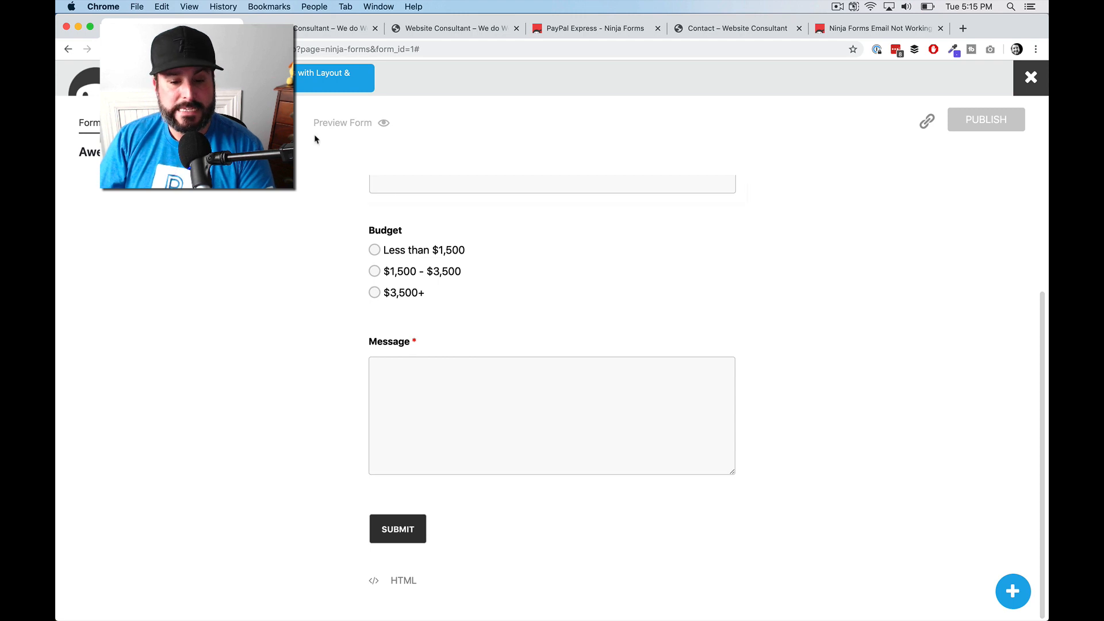
click(297, 137)
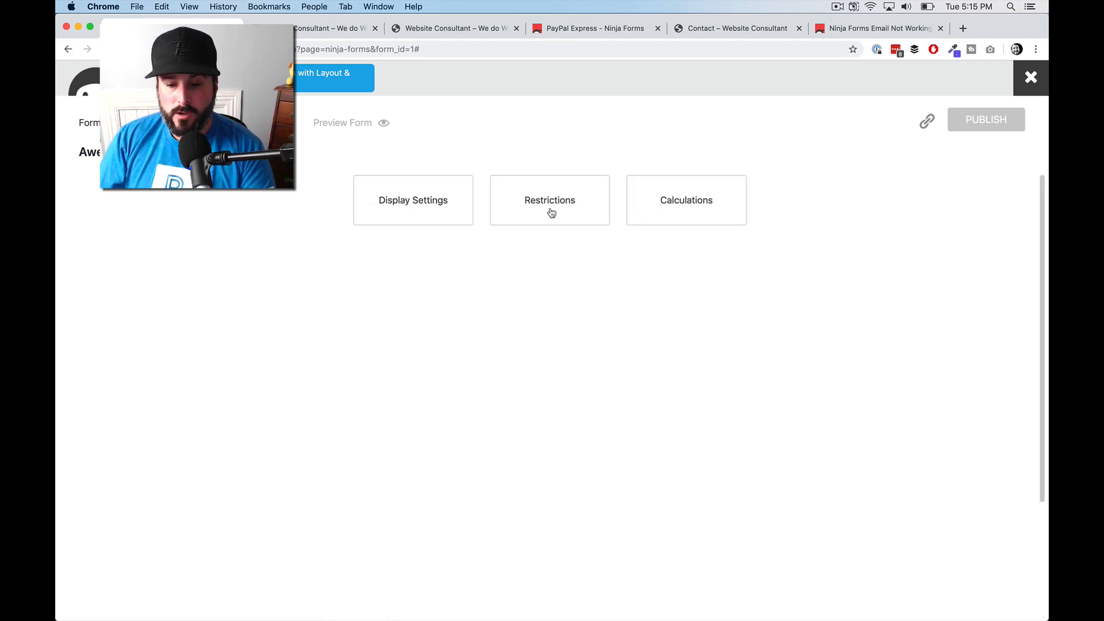
click(188, 123)
click(106, 123)
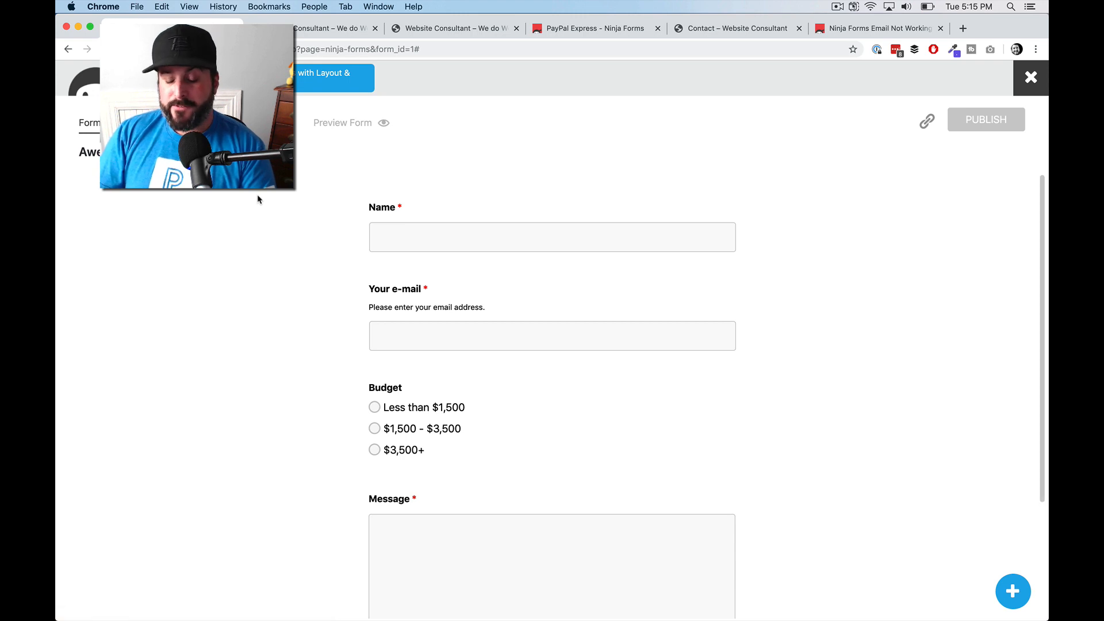
scroll(489, 306, down, 2)
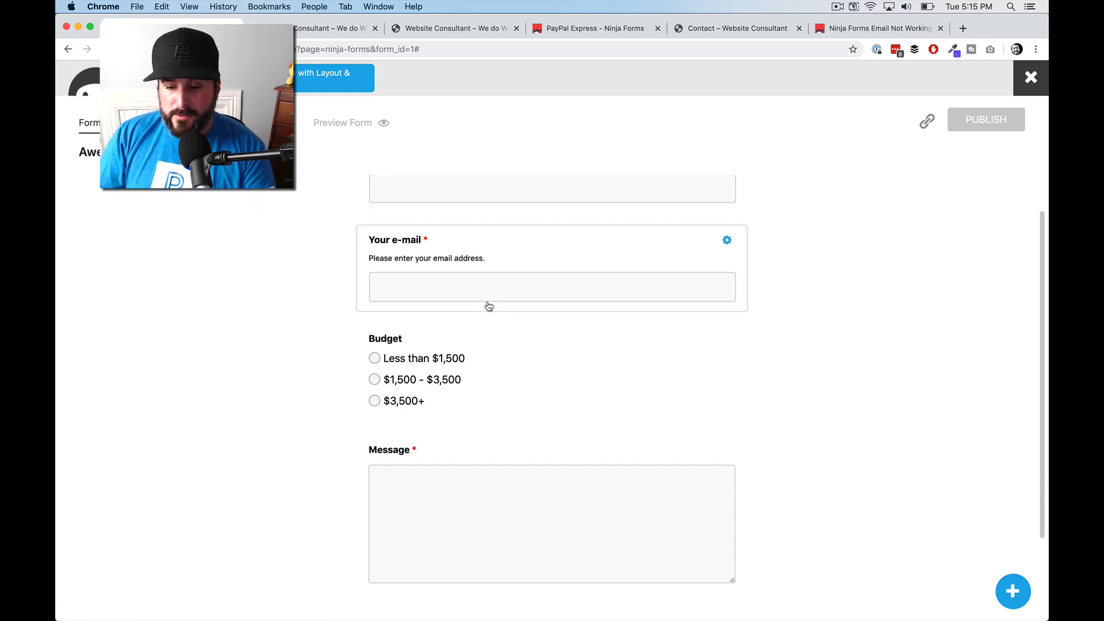
scroll(489, 306, down, 3)
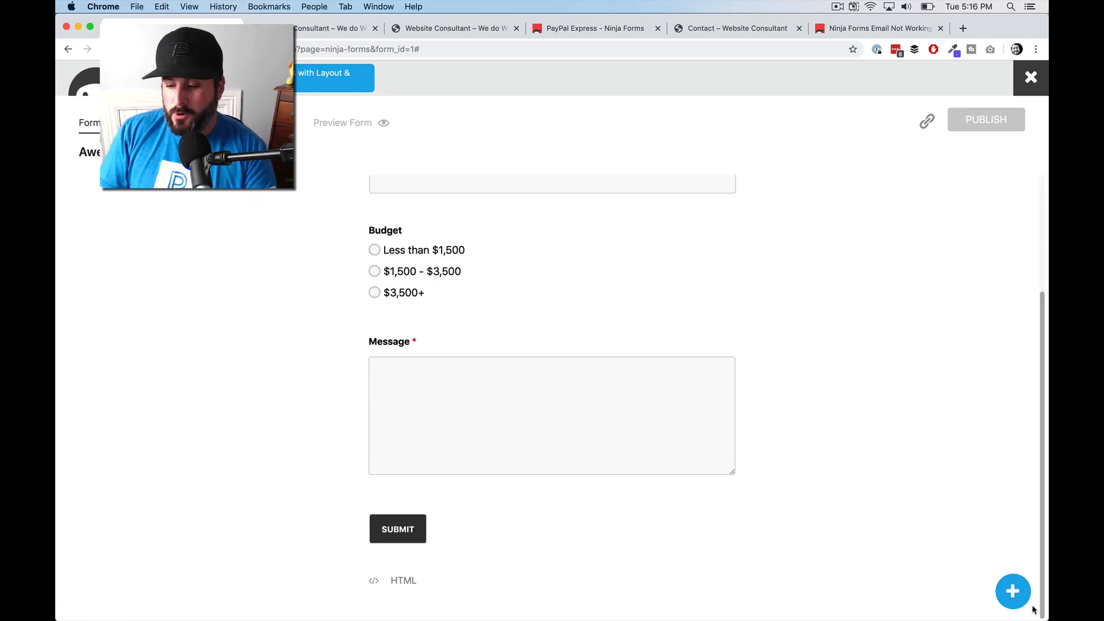
click(1011, 592)
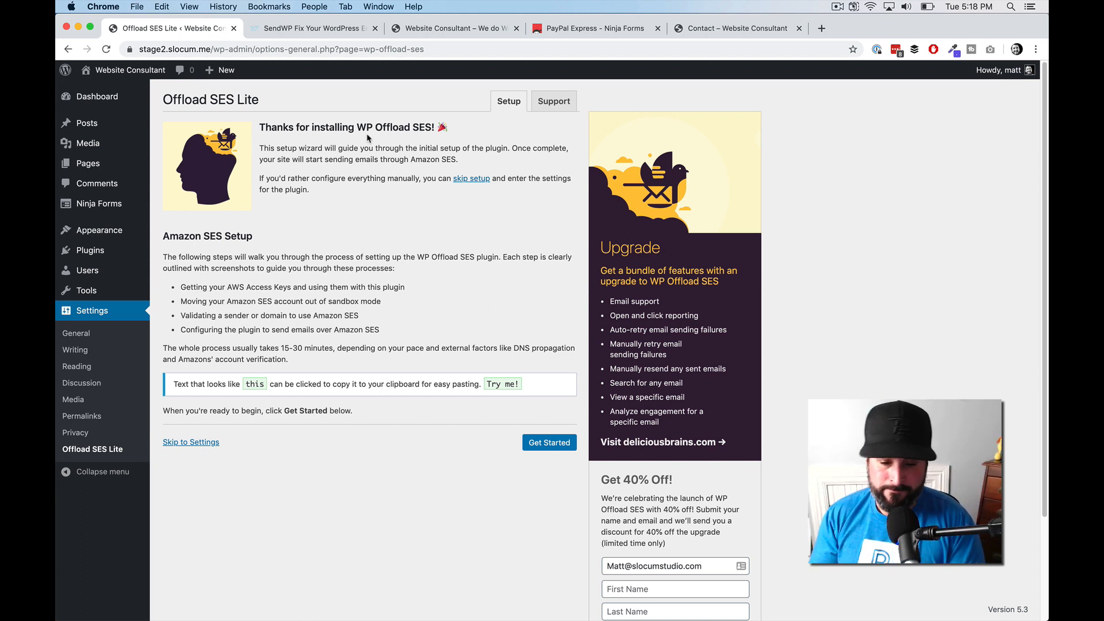
Review the SendWP site's email delivery features and pricing, and compare it with the Offload SES Lite setup page.
click(305, 27)
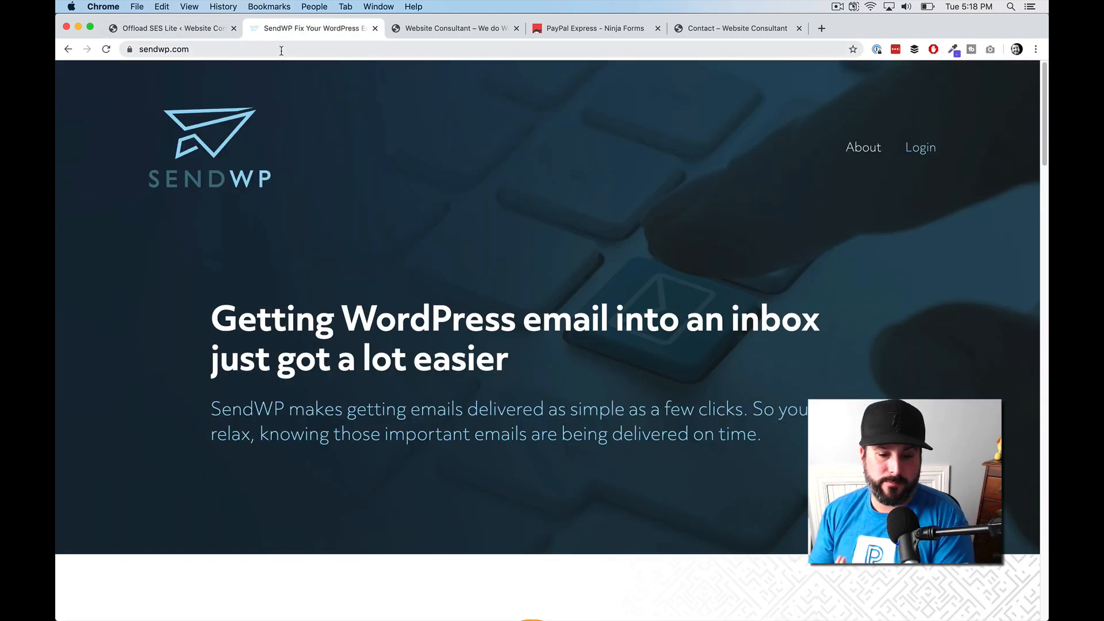
scroll(389, 247, down, 20)
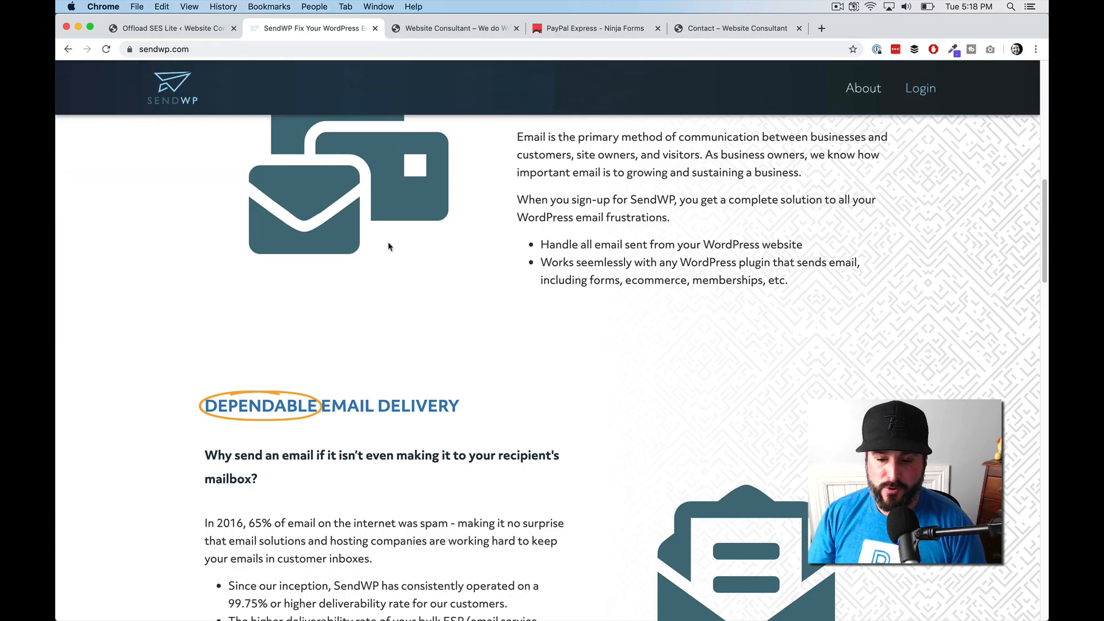
scroll(389, 246, down, 5)
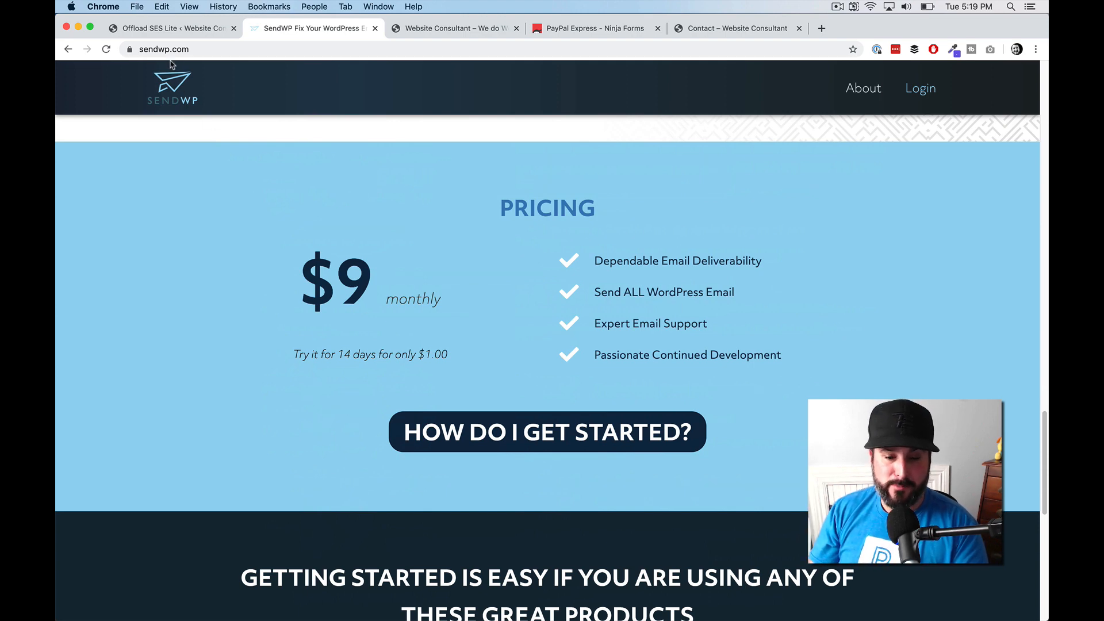
click(169, 30)
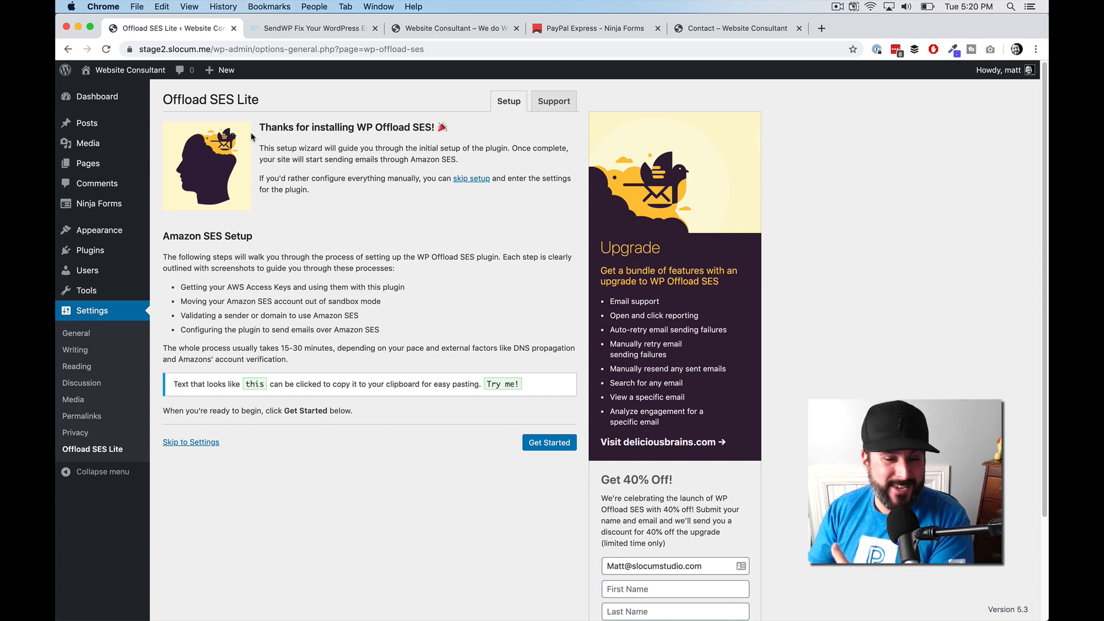
click(279, 28)
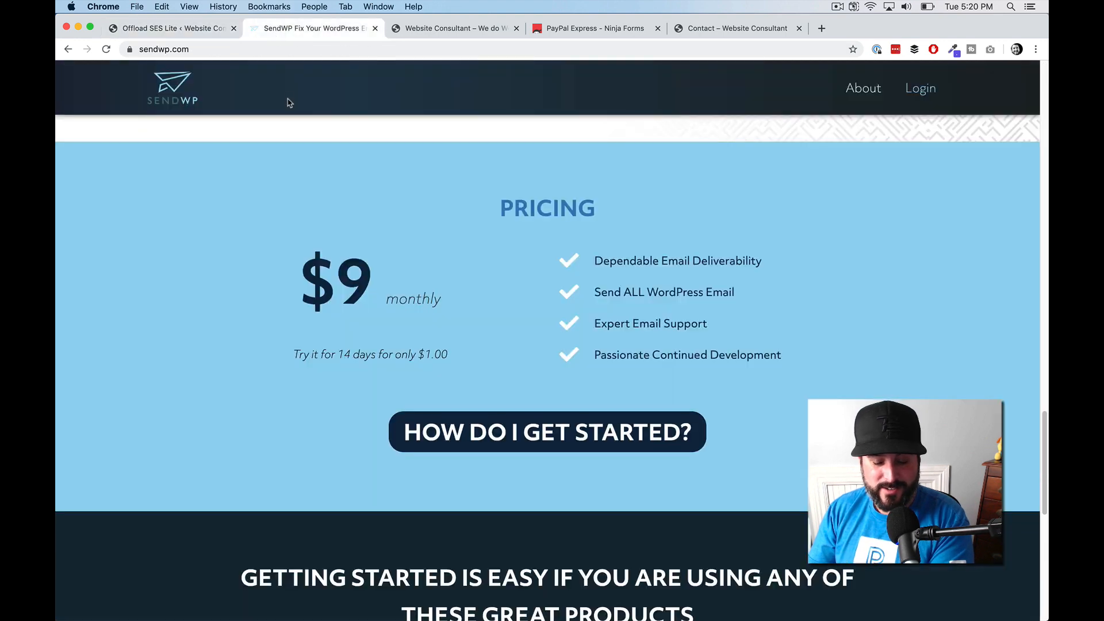
click(217, 35)
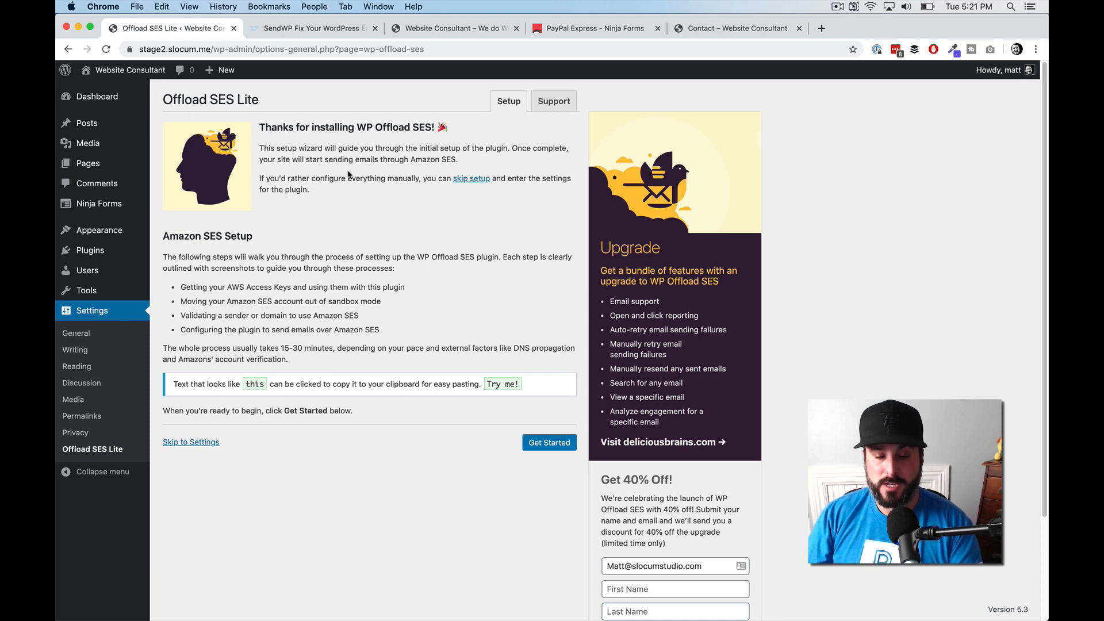
Open the list of installed plugins and find the Ninja Forms Styler lite plugin.
mouse_move(100, 252)
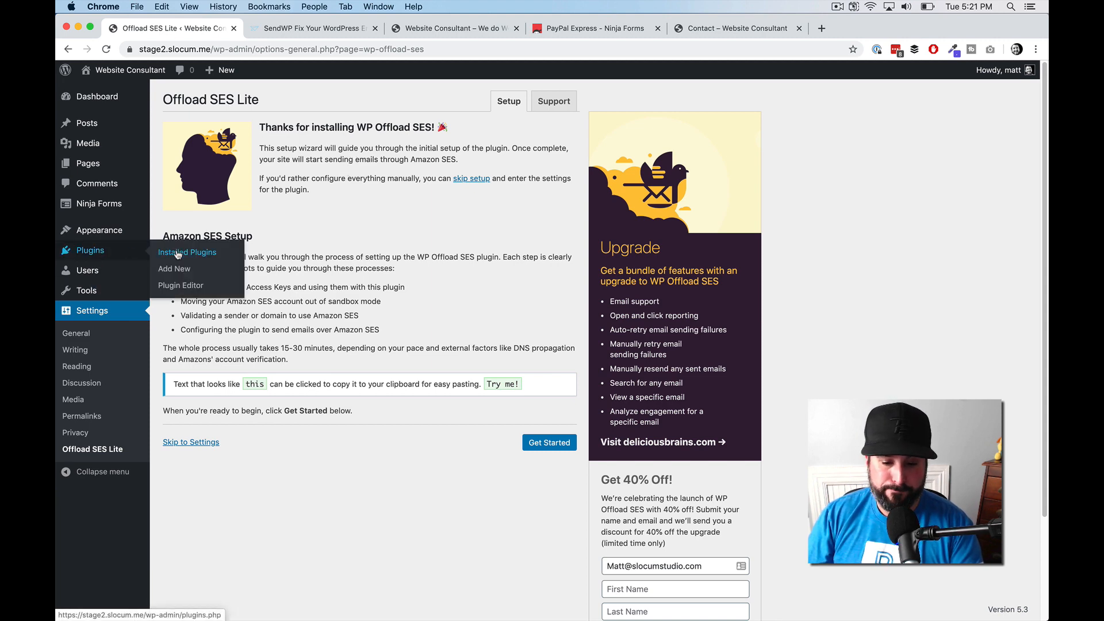
click(182, 254)
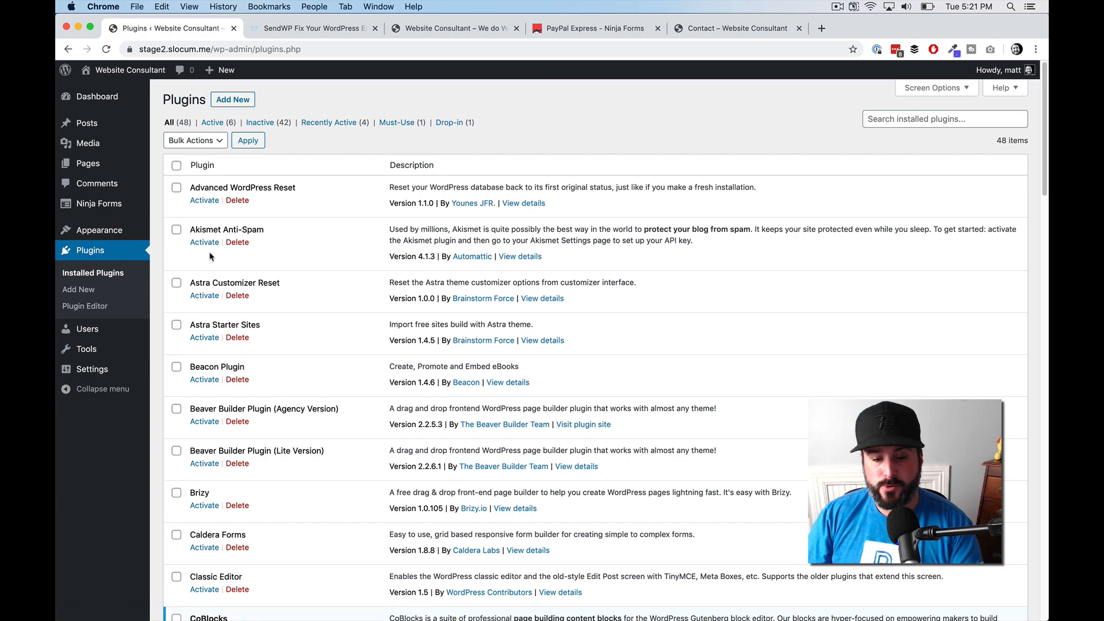
scroll(232, 269, down, 15)
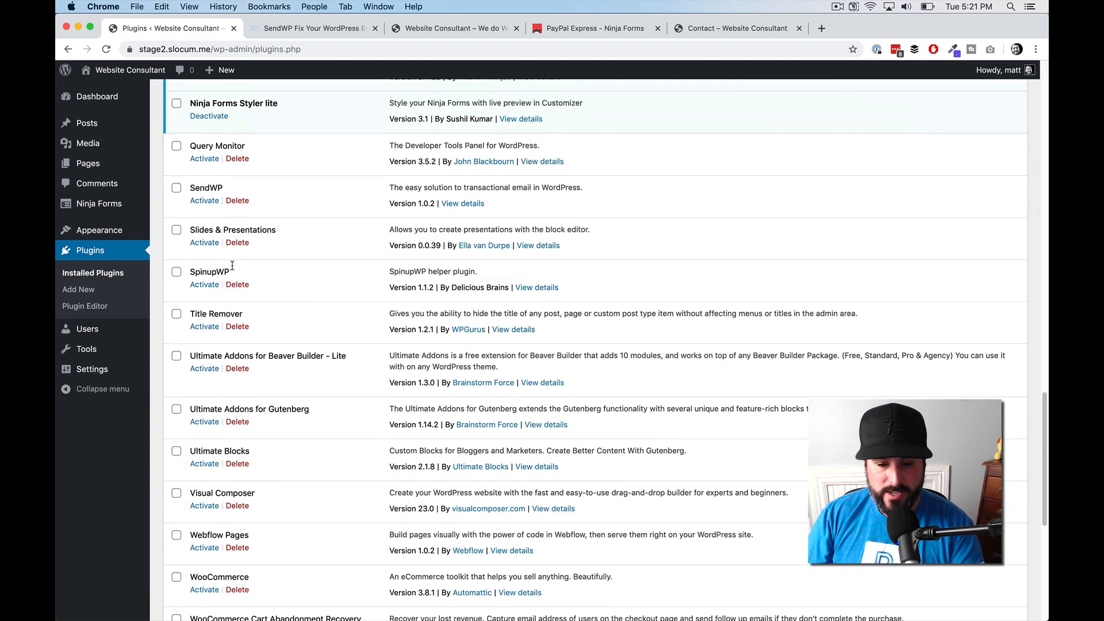
scroll(232, 265, up, 5)
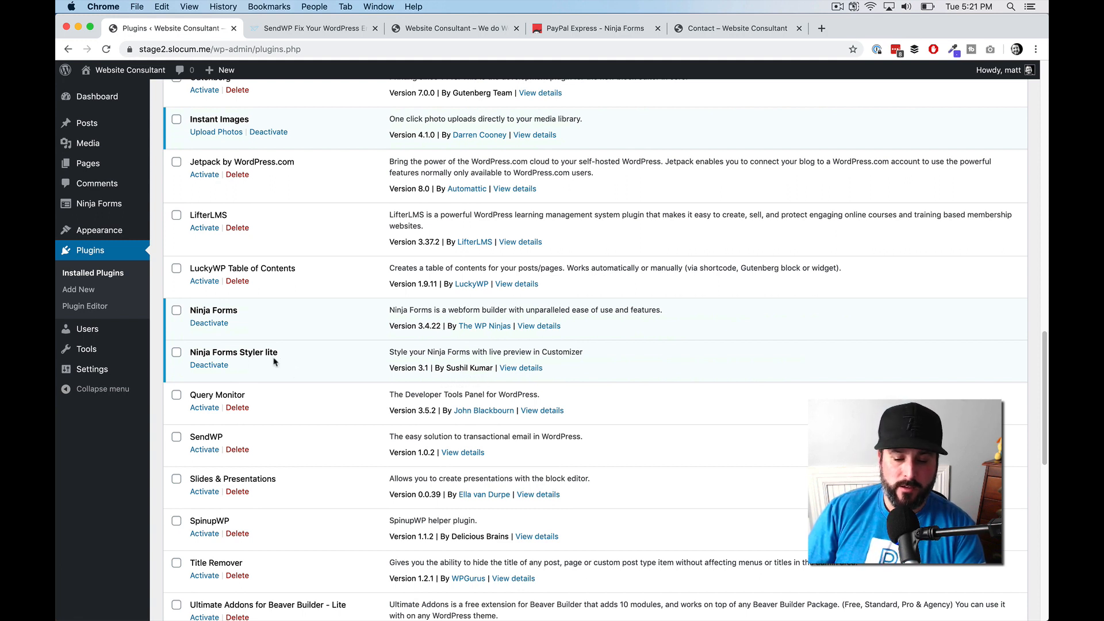
Visit the live site's Contact page and examine the contact form down to the budget text below its Submit button.
mouse_move(129, 69)
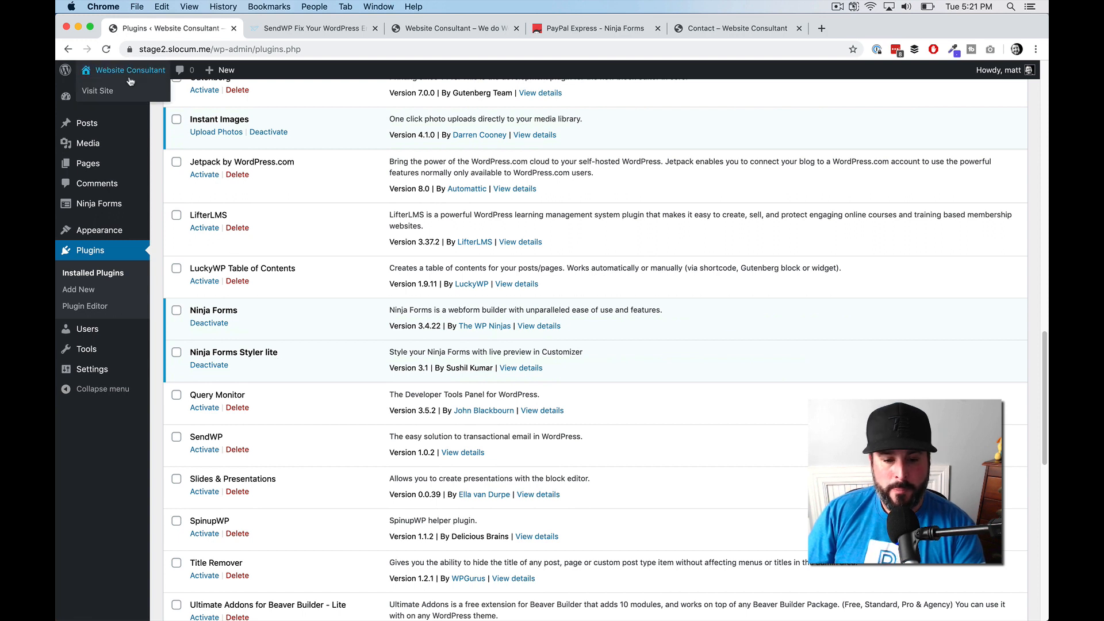
click(124, 91)
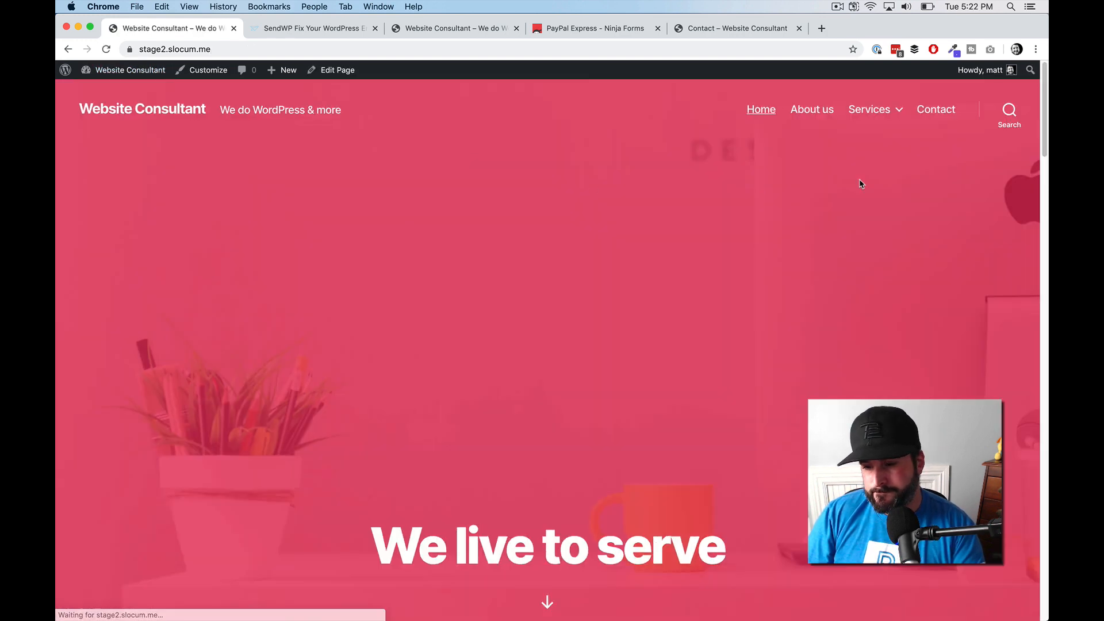
click(926, 117)
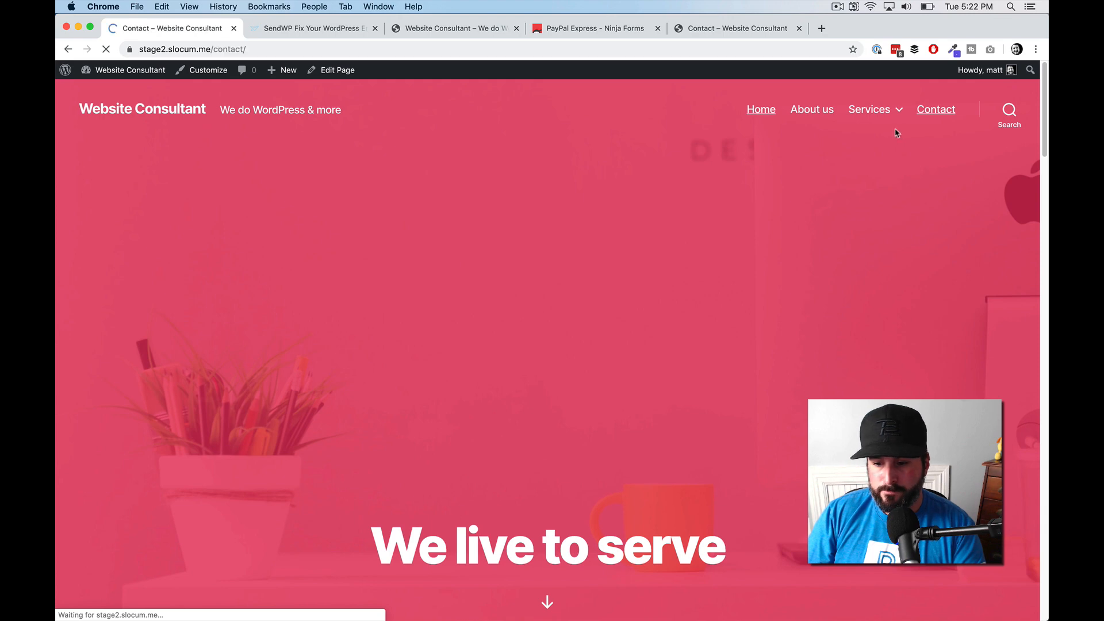
scroll(596, 228, down, 5)
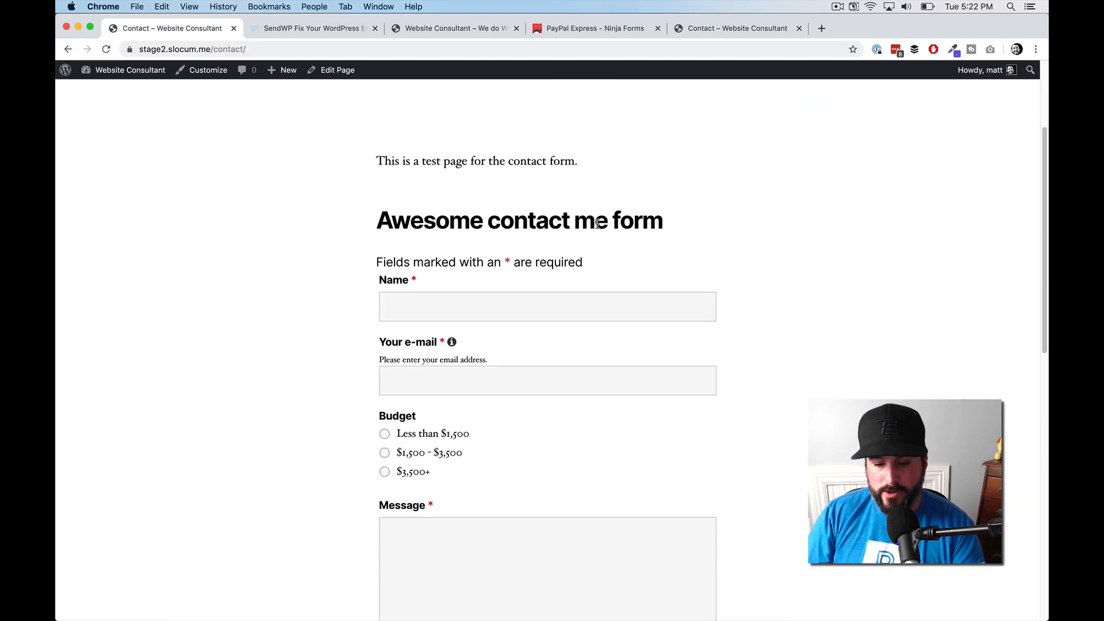
scroll(596, 229, down, 3)
scroll(598, 230, up, 3)
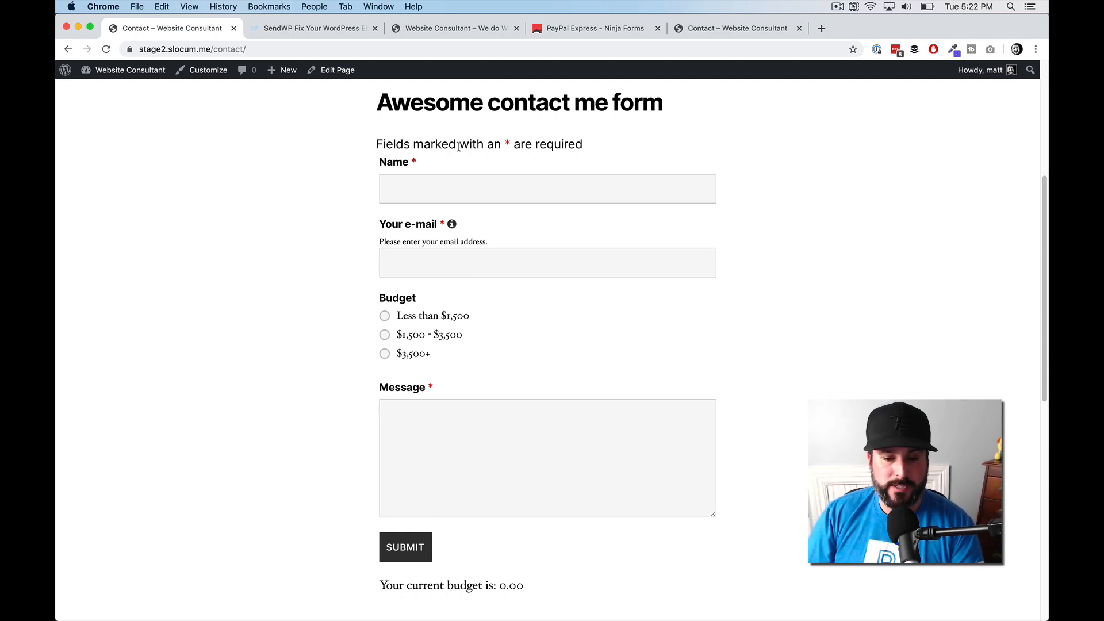
Open the Contact page in the Customizer, select "Awesome contact me form" in the Ninja Forms Styler, and accept the page refresh.
click(198, 75)
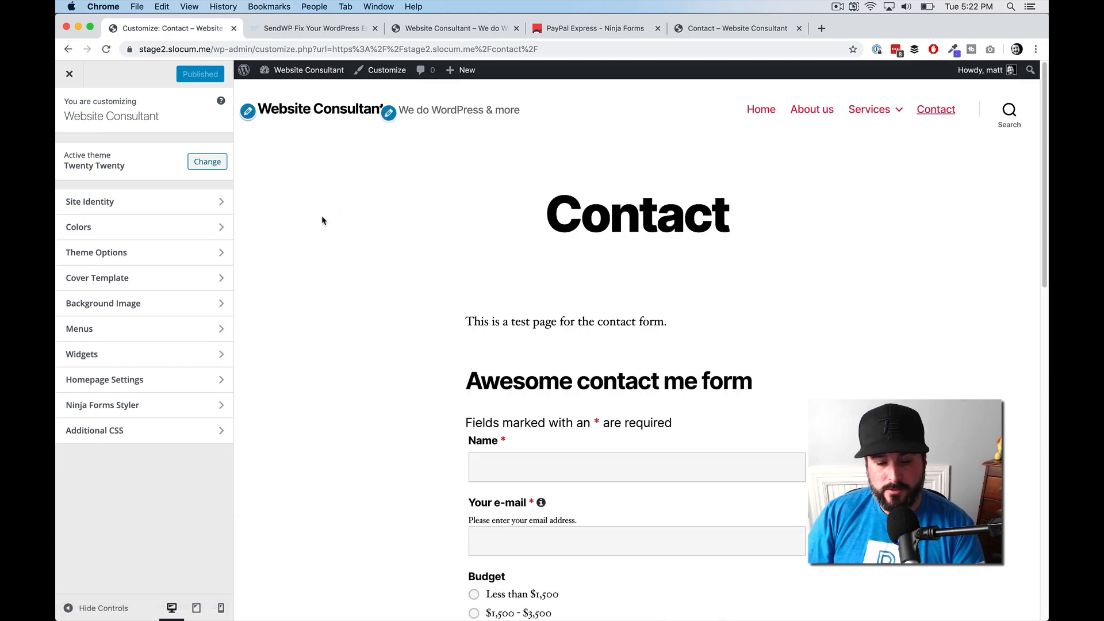
click(164, 409)
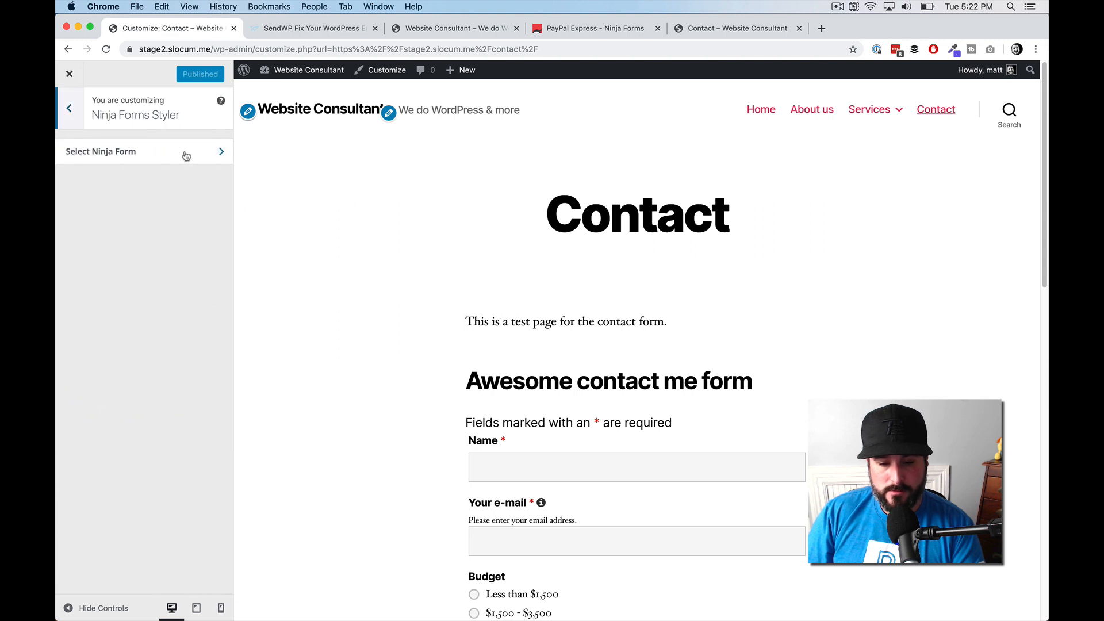
click(177, 152)
click(170, 175)
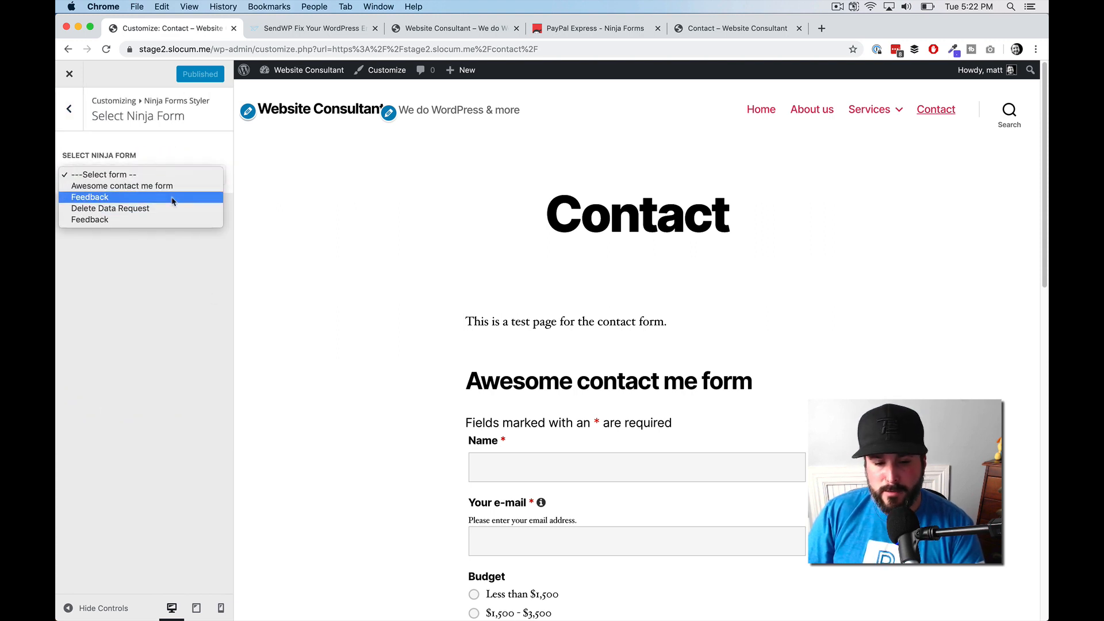
click(172, 187)
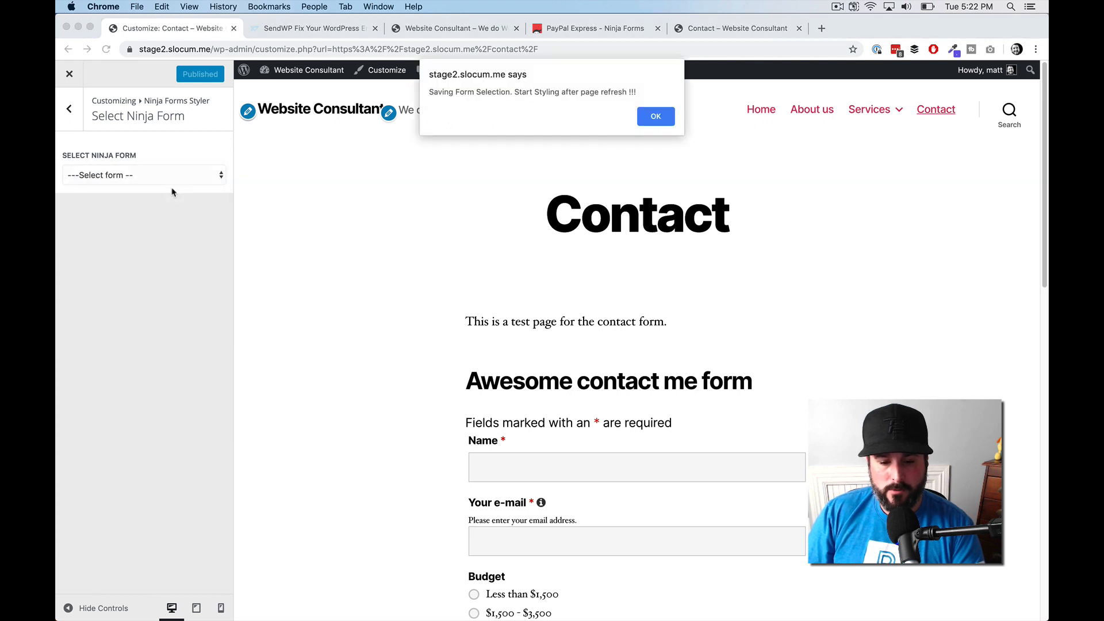
click(654, 116)
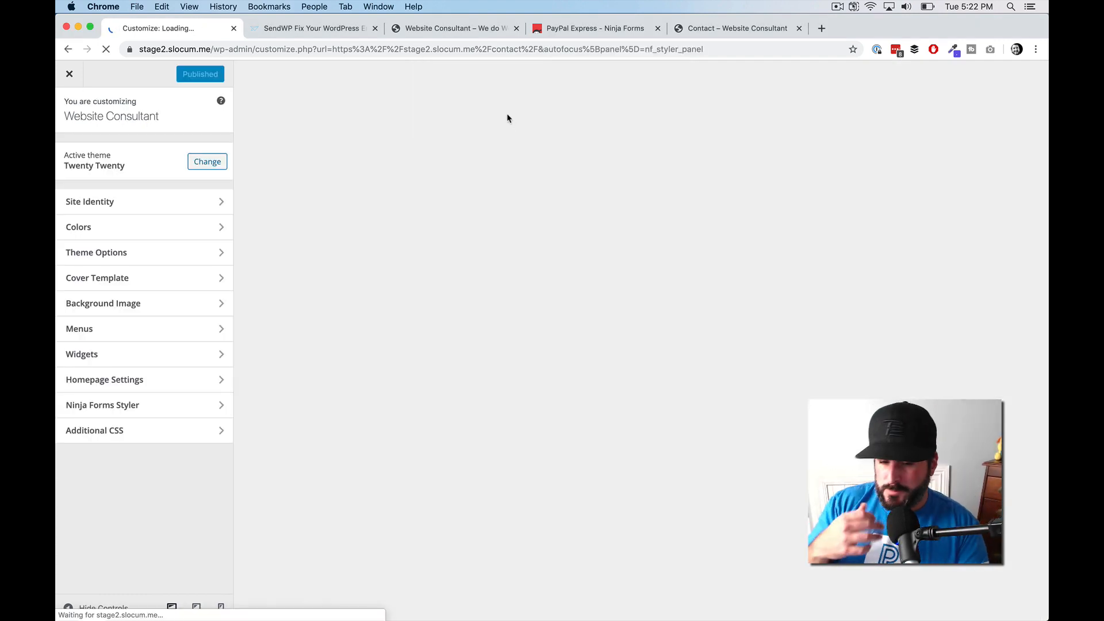
Examine the form preview and the Ninja Forms Styler options for General Settings, Form Wrapper and Submit Button.
scroll(390, 316, down, 4)
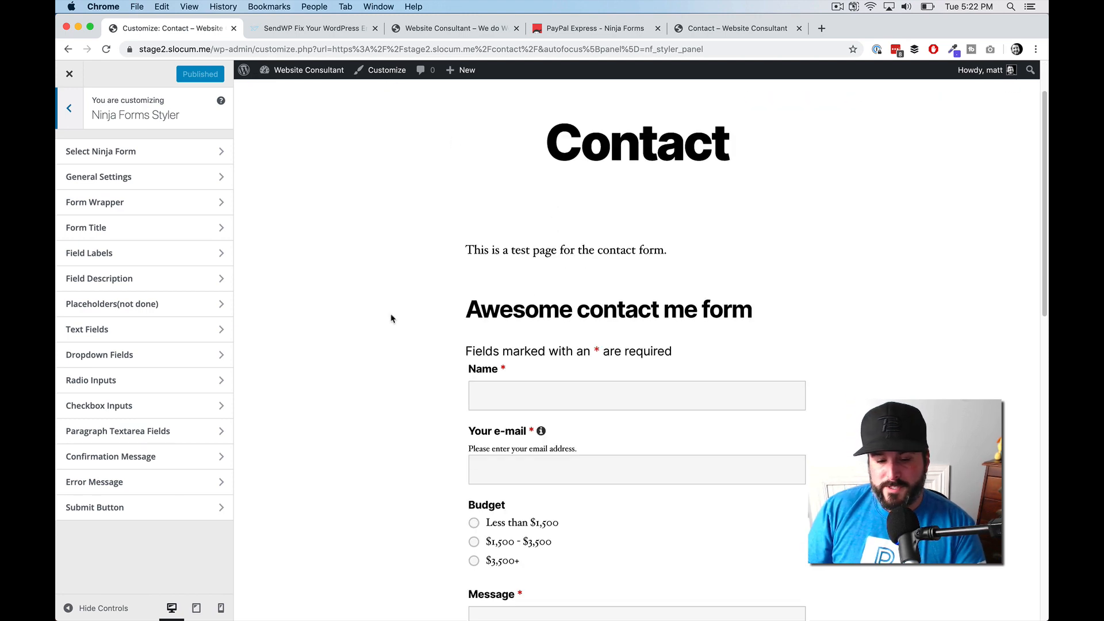
scroll(354, 314, down, 4)
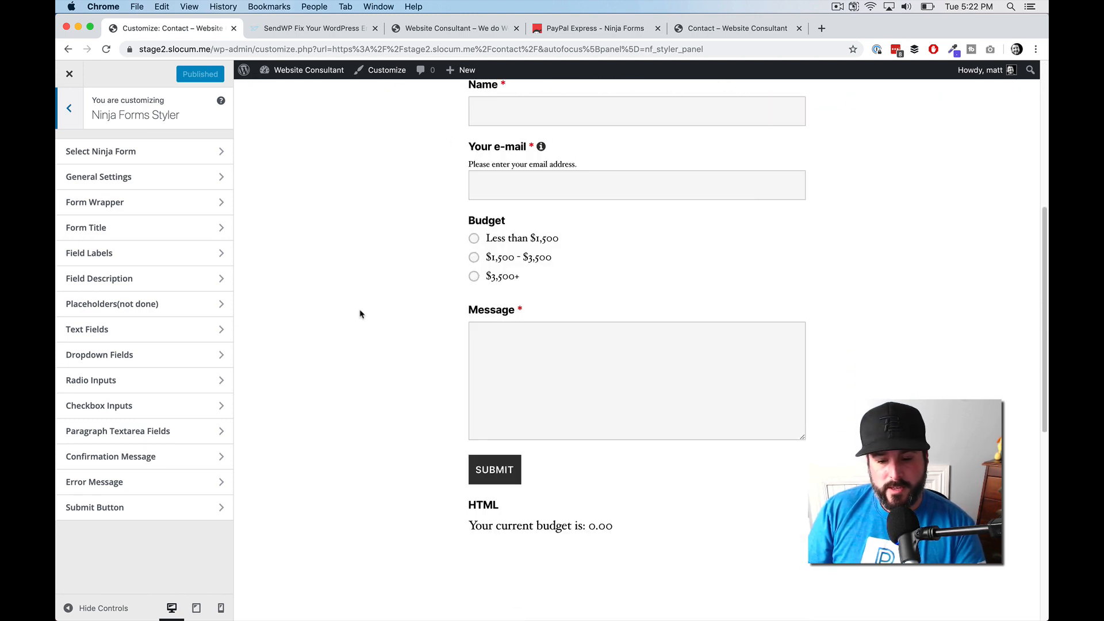
scroll(359, 314, up, 6)
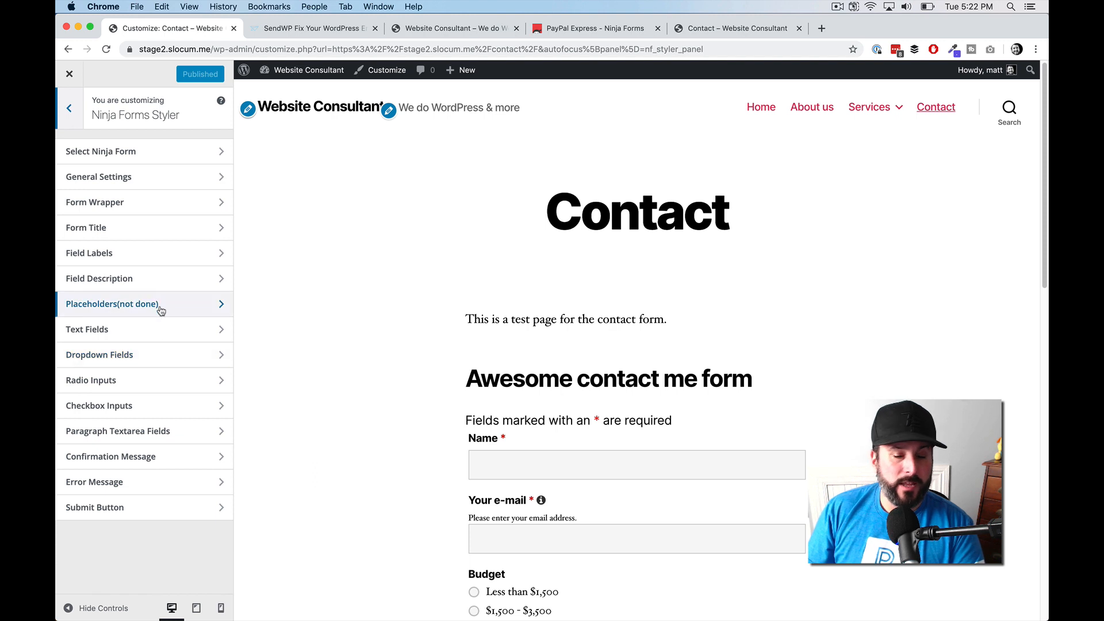
click(161, 183)
click(70, 108)
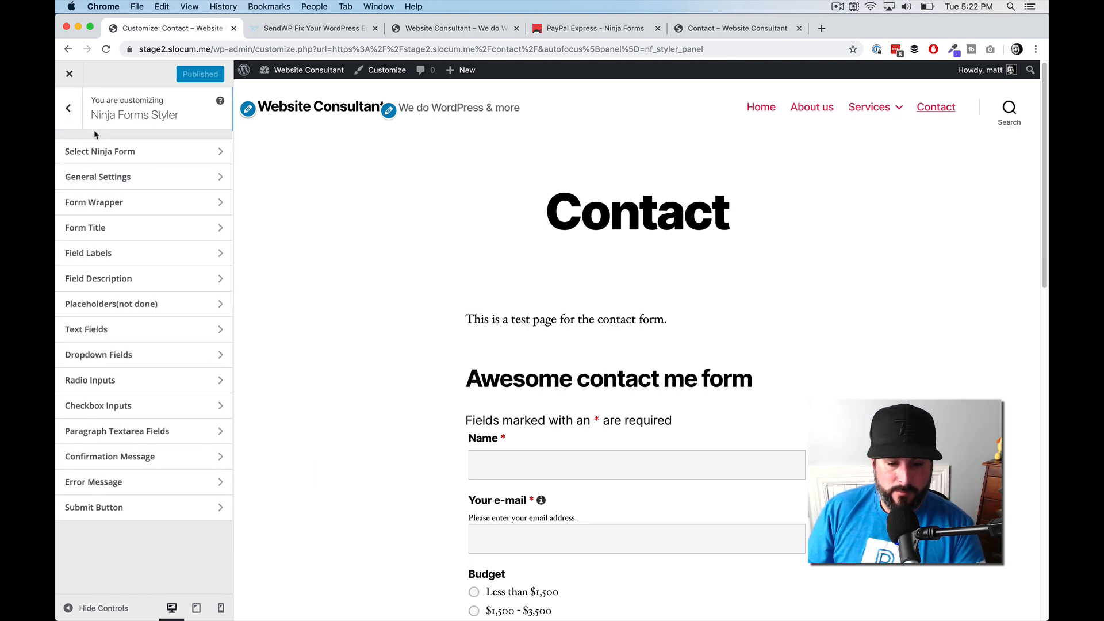
click(134, 206)
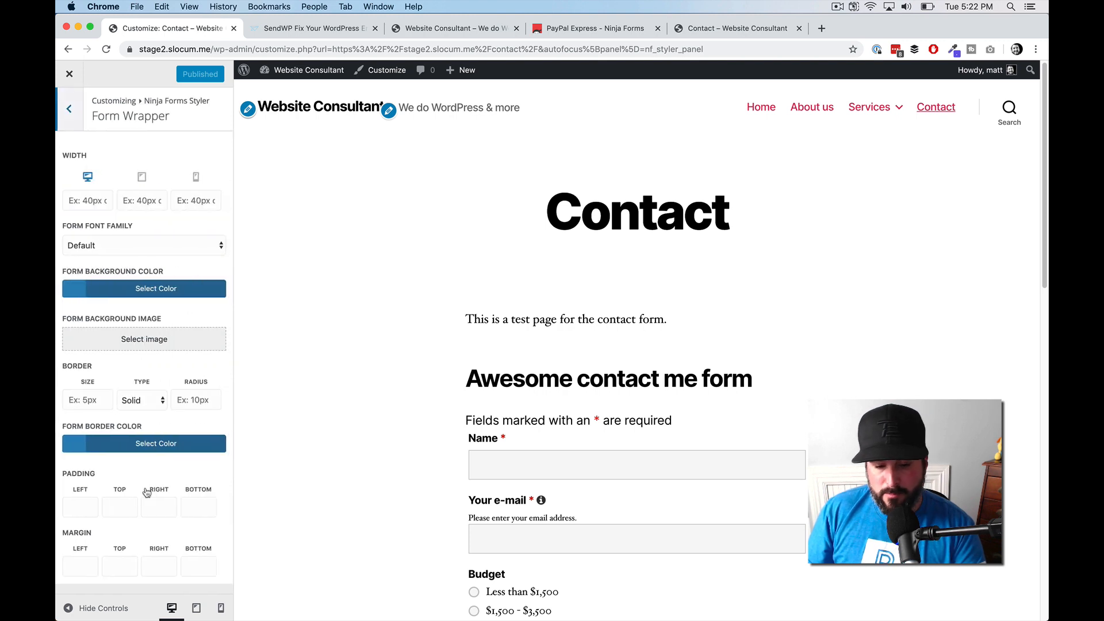
click(69, 109)
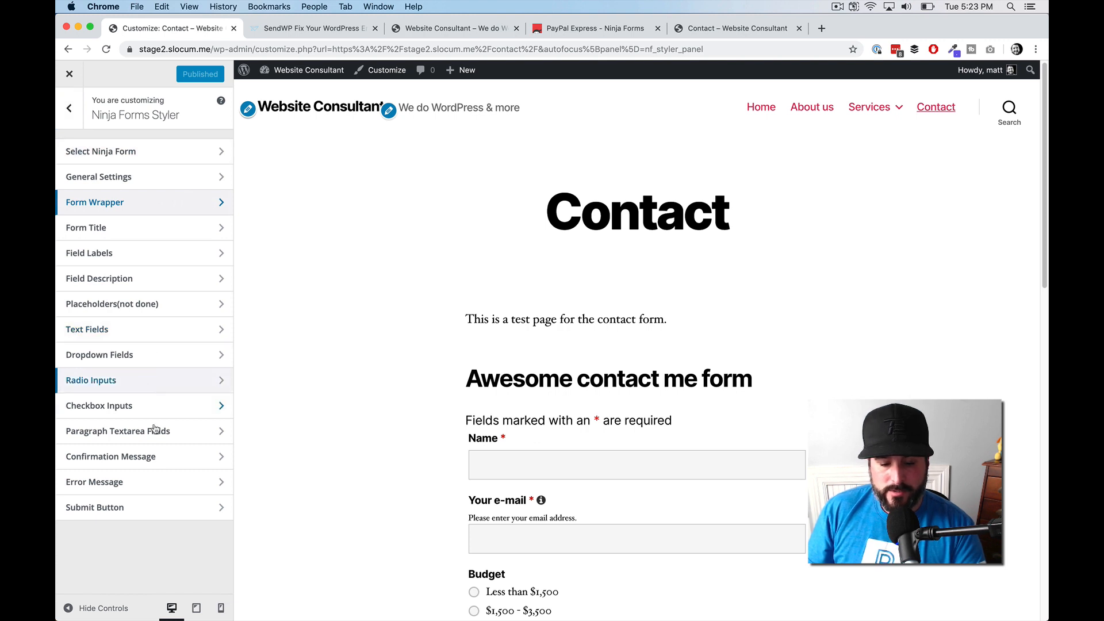
click(178, 508)
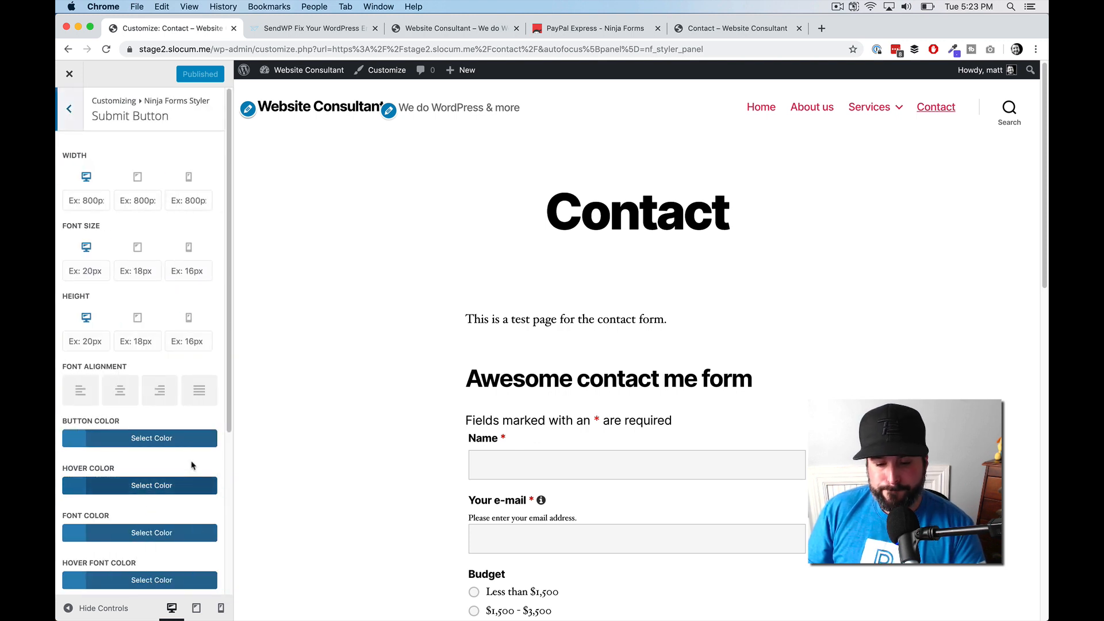
drag(228, 339, 352, 432)
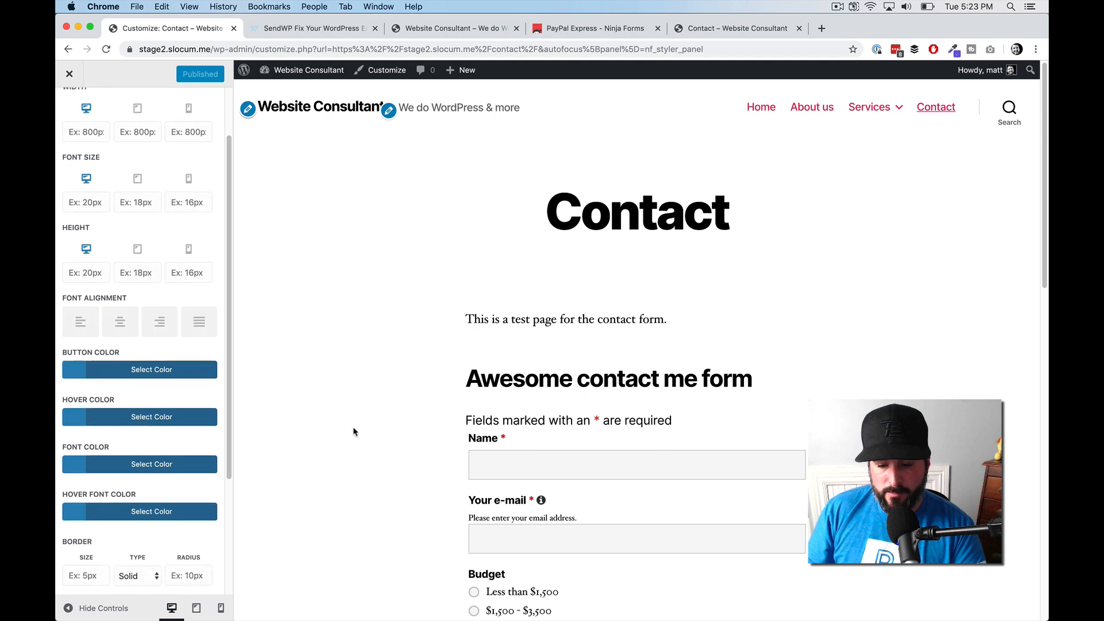
Set the Submit button's desktop width to 600.
scroll(350, 434, down, 5)
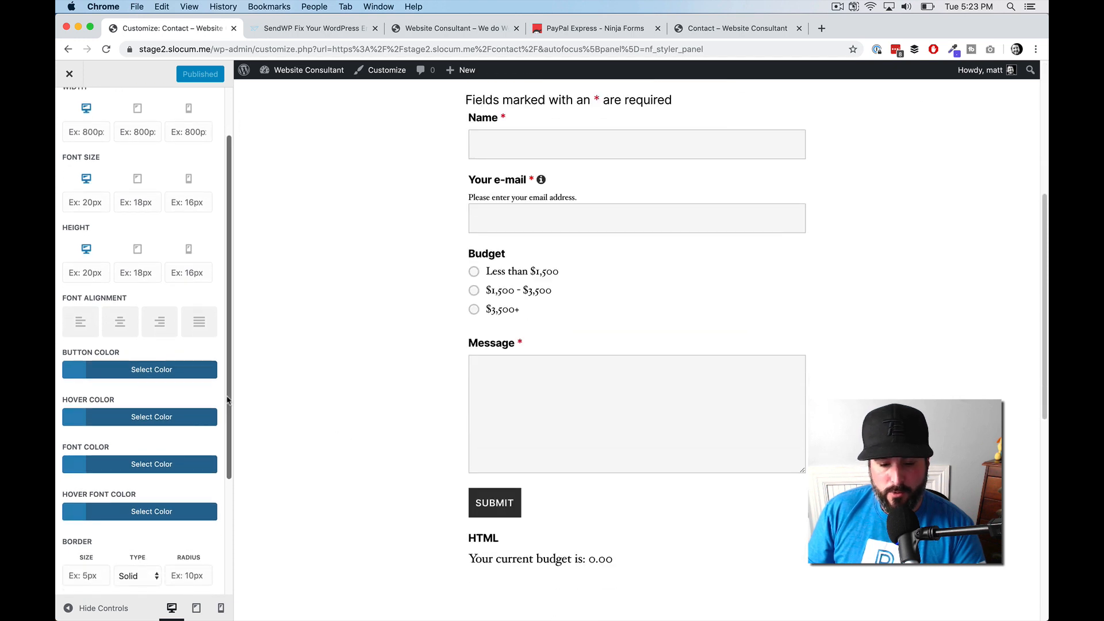
drag(228, 405, 227, 329)
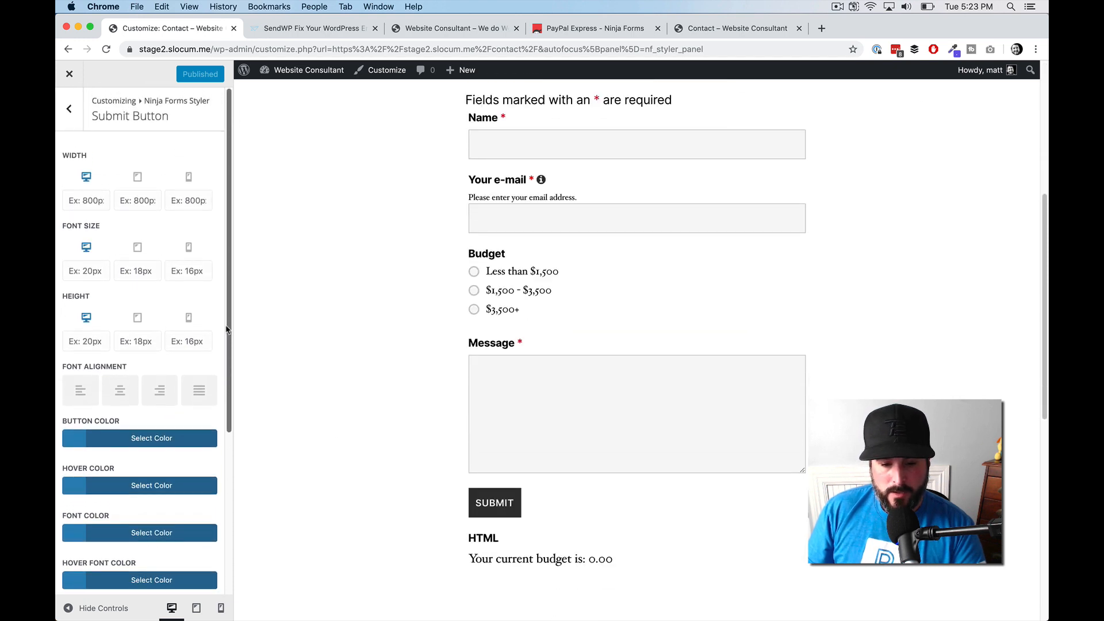
click(95, 196)
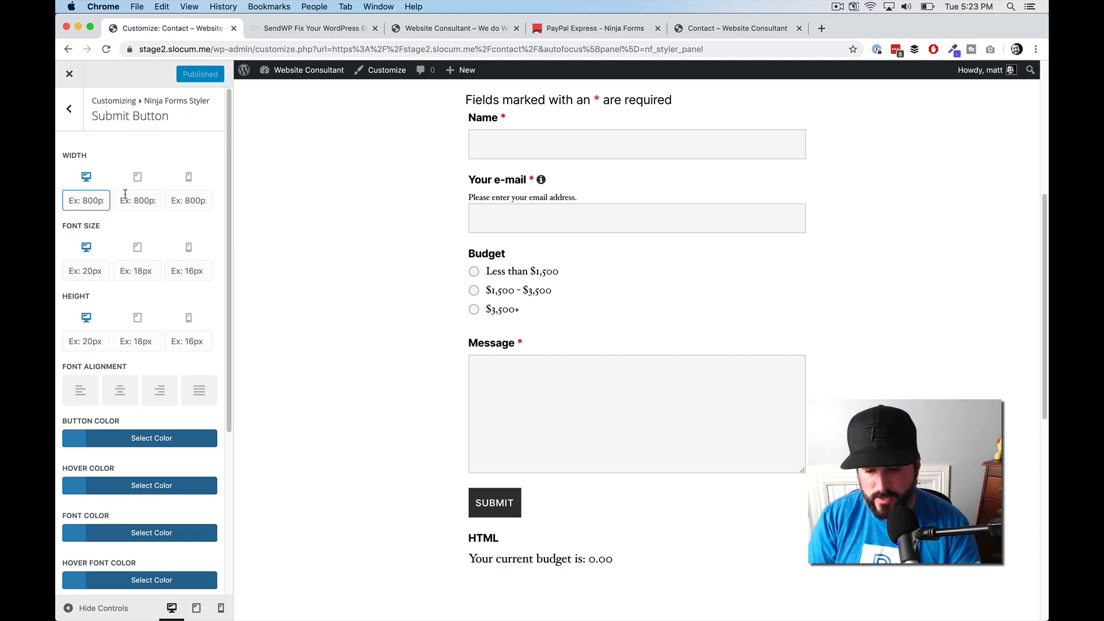
text(600)
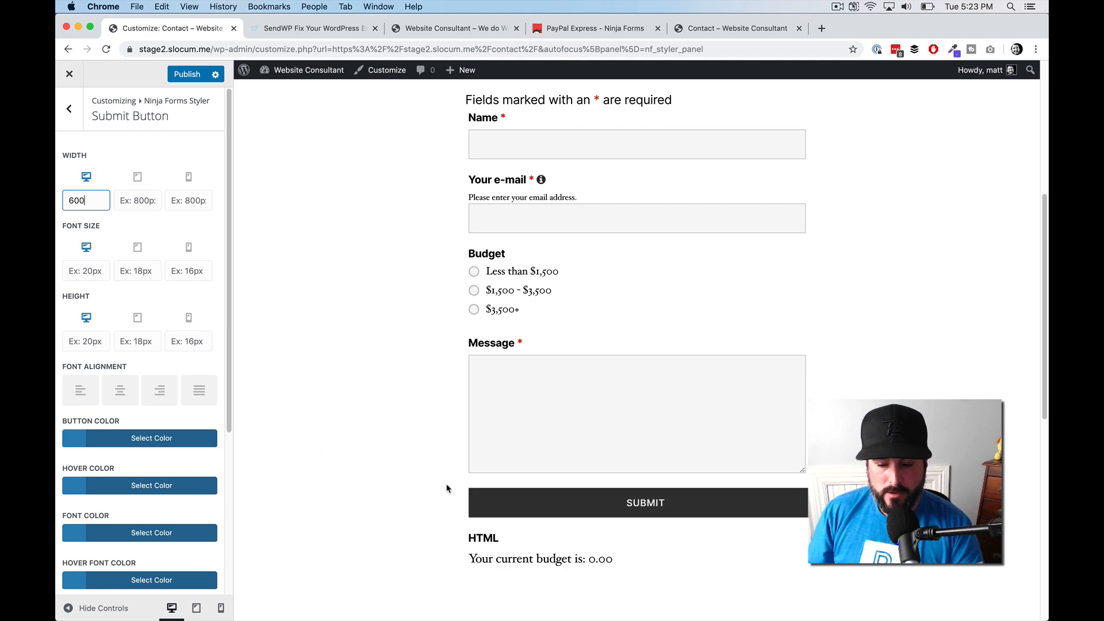
Preview the form at mobile size, set the Submit button's mobile width to 100, and return to the desktop preview.
click(137, 175)
click(188, 177)
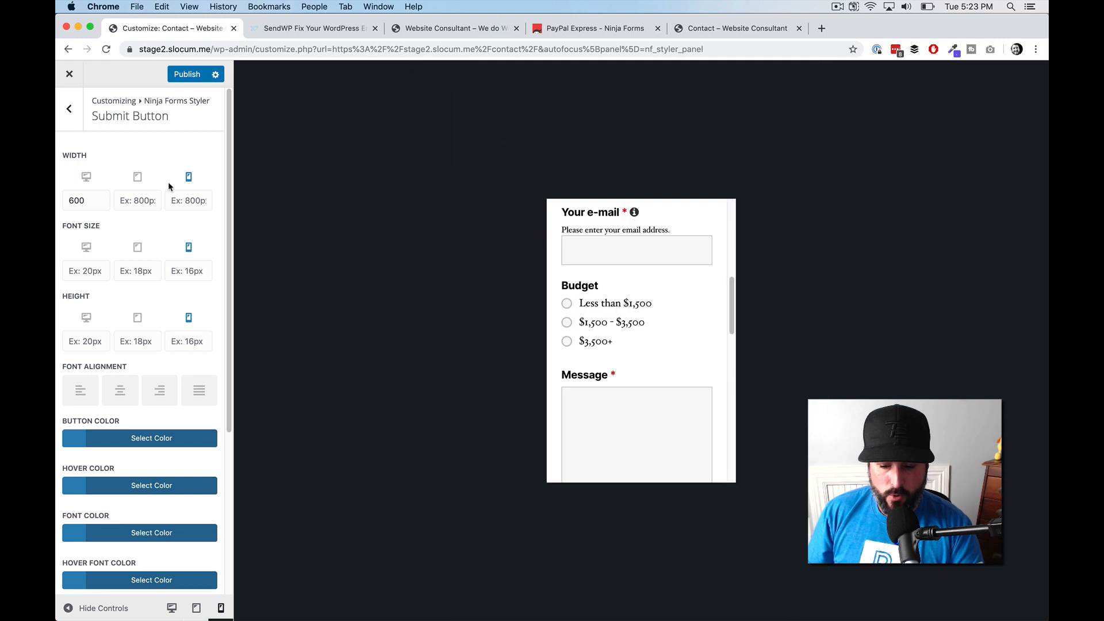
scroll(667, 328, down, 6)
scroll(666, 332, up, 3)
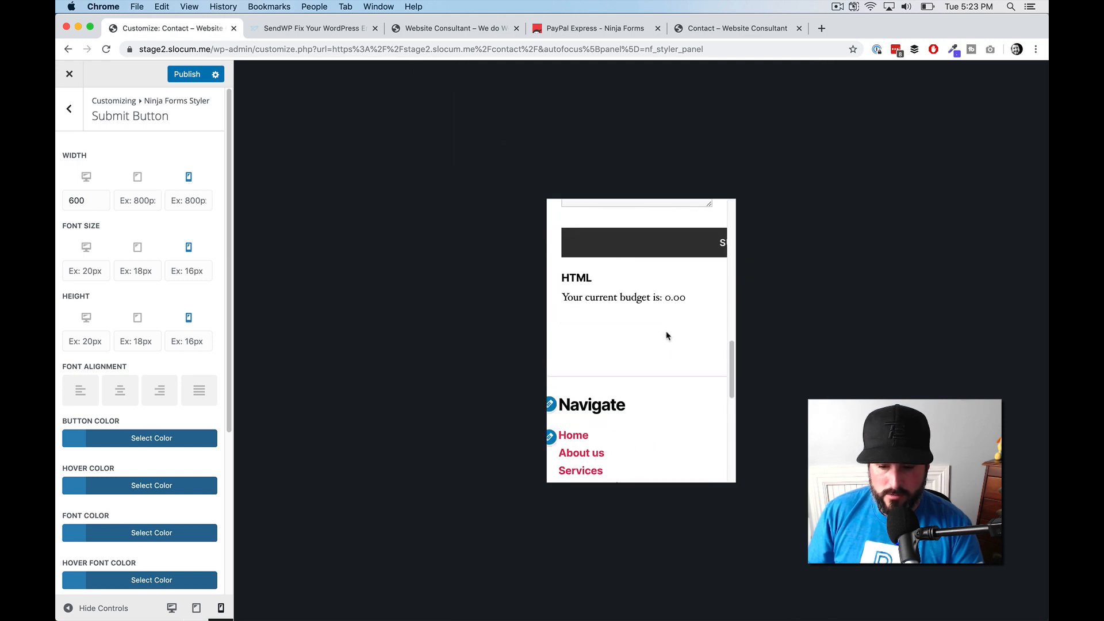
click(190, 201)
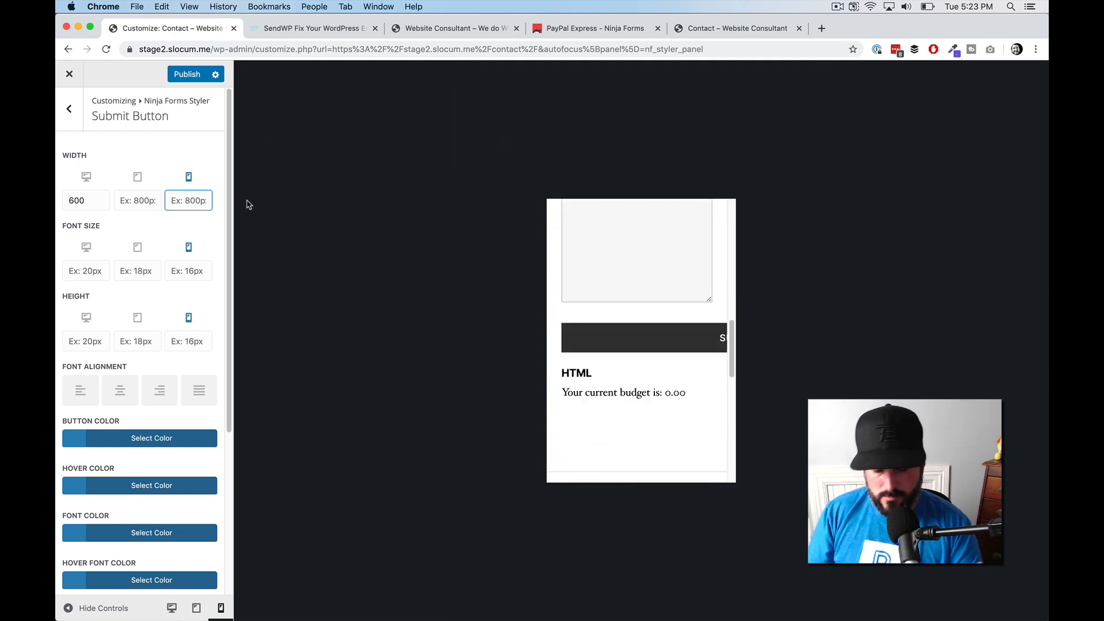
text(100)
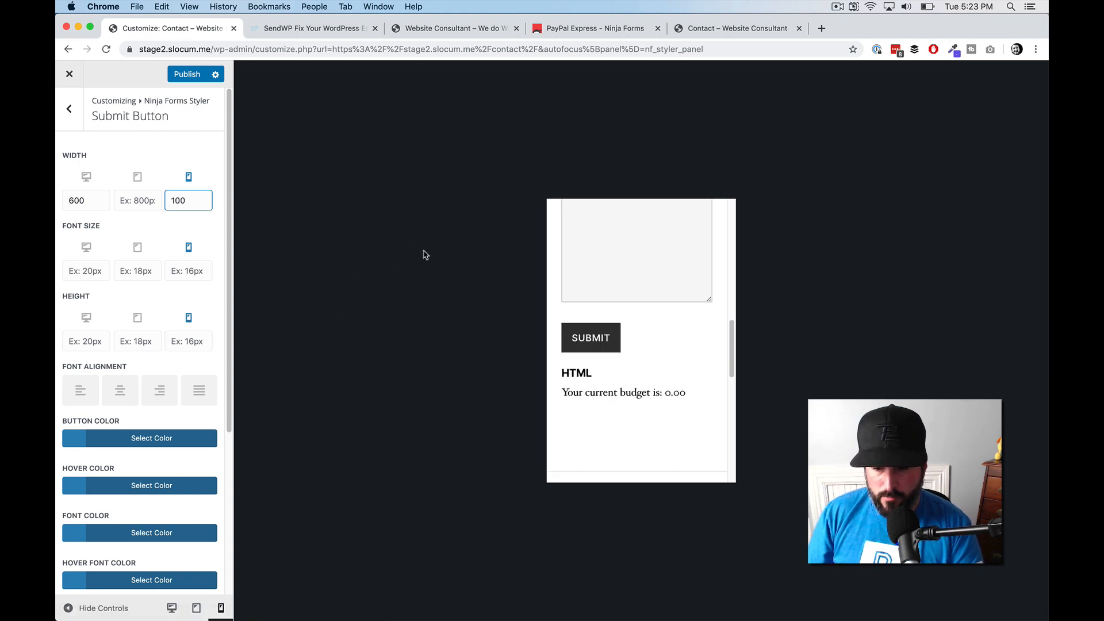
click(86, 176)
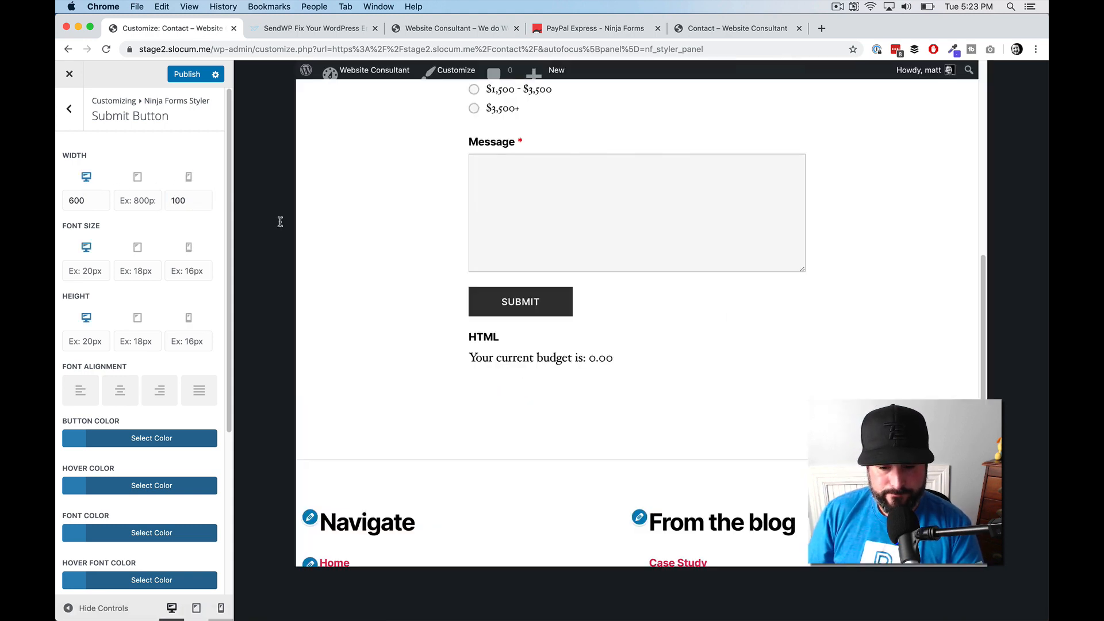
Set the Submit button's color to red #dd3333 and its hover color to yellow #eeee22.
scroll(124, 356, down, 3)
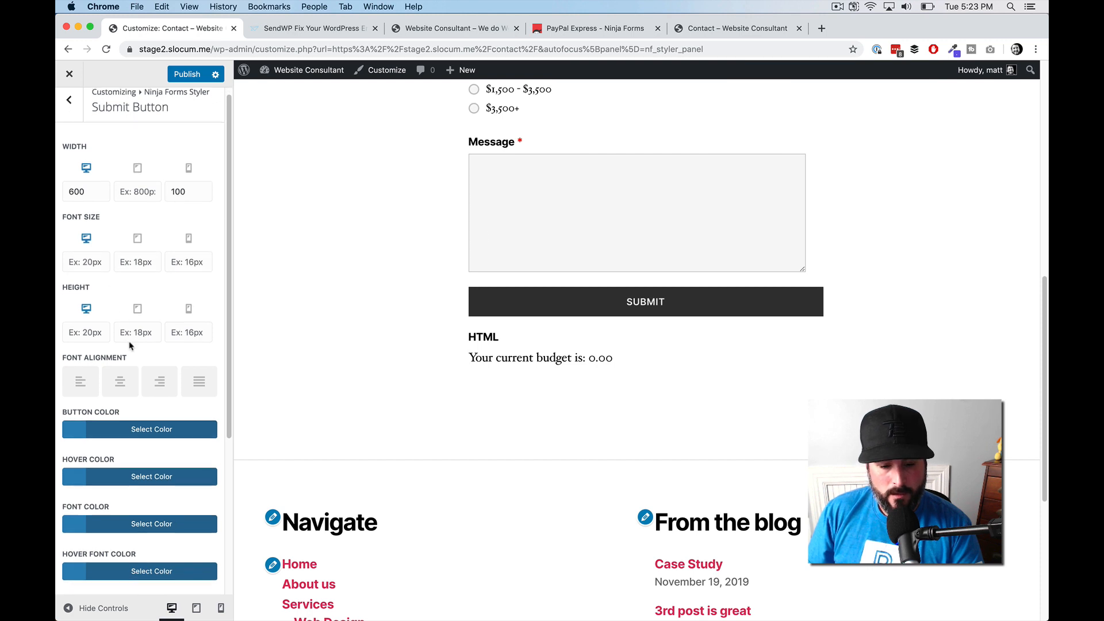
click(120, 373)
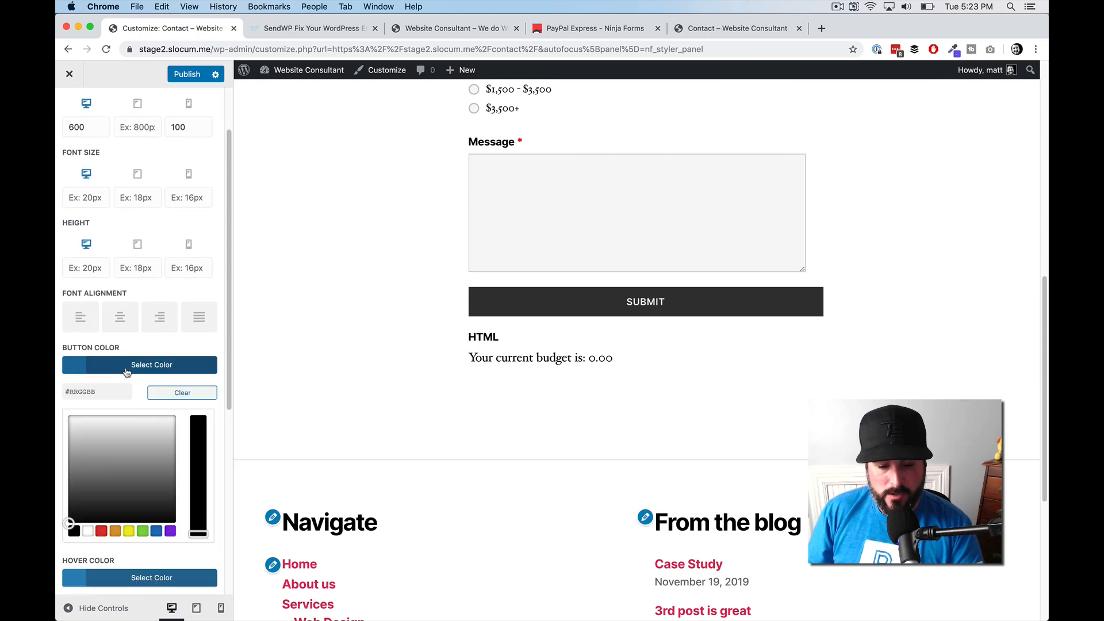
click(102, 530)
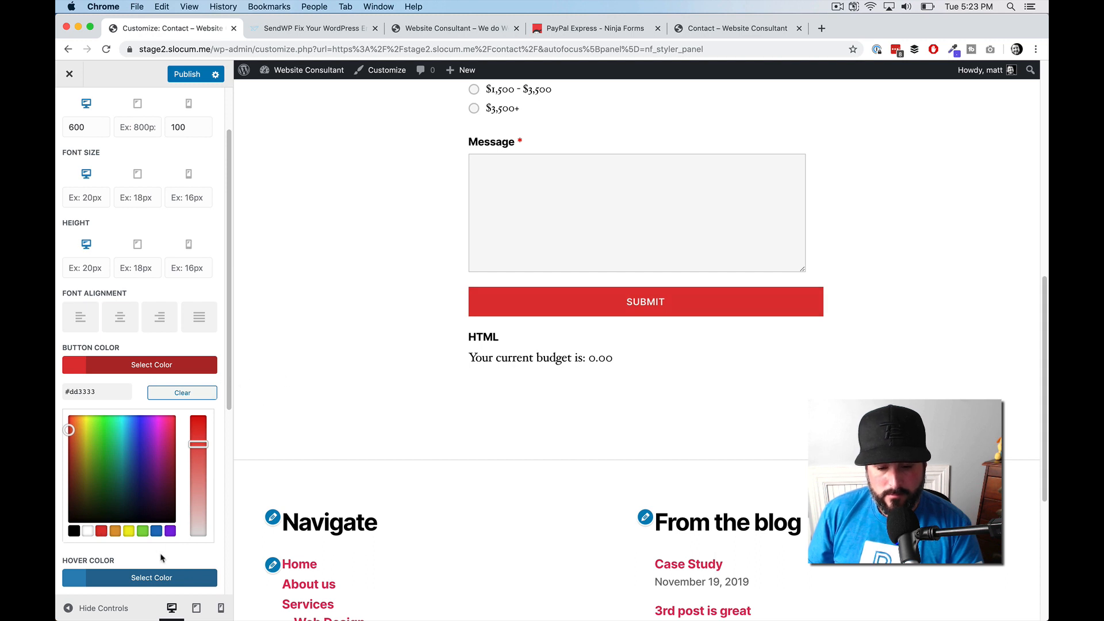
click(161, 577)
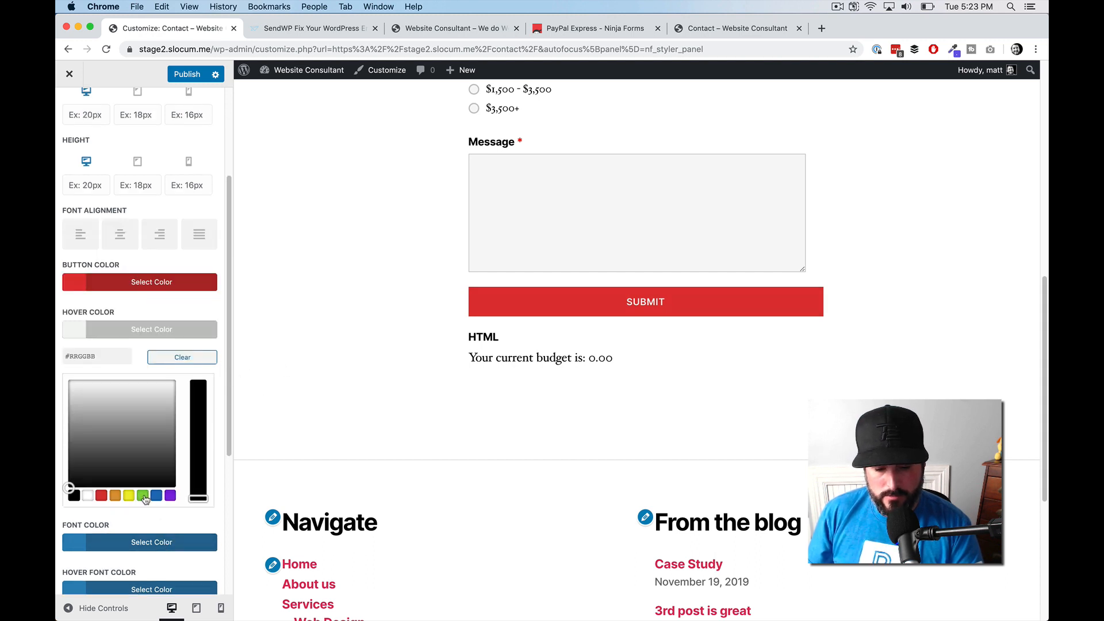
click(128, 496)
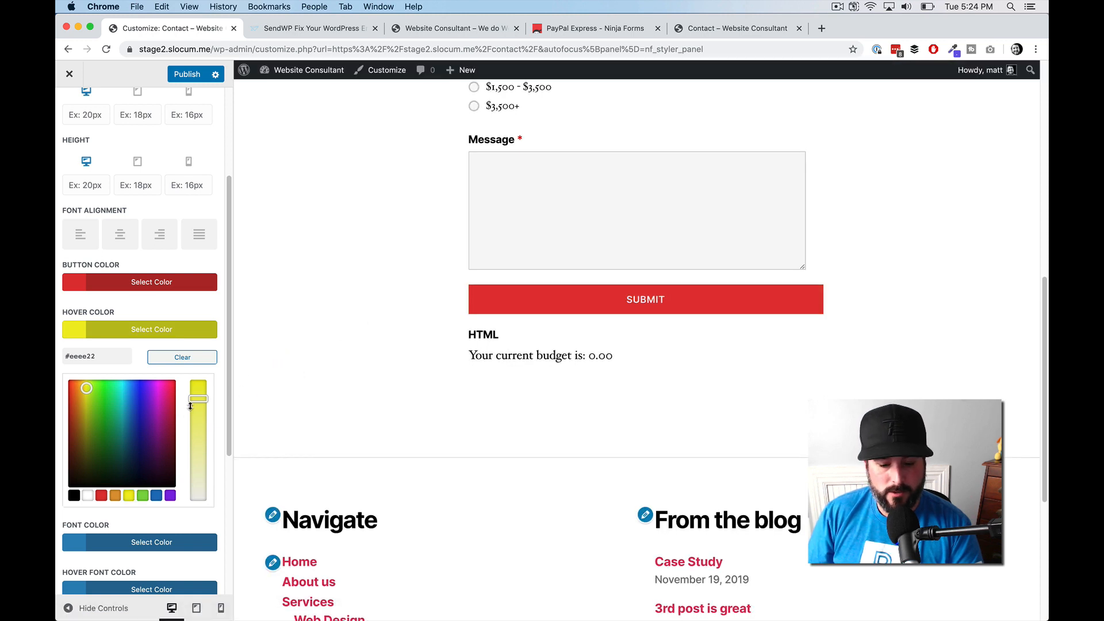
Set the Submit button's border type to Dotted and its border color to black.
scroll(58, 445, down, 7)
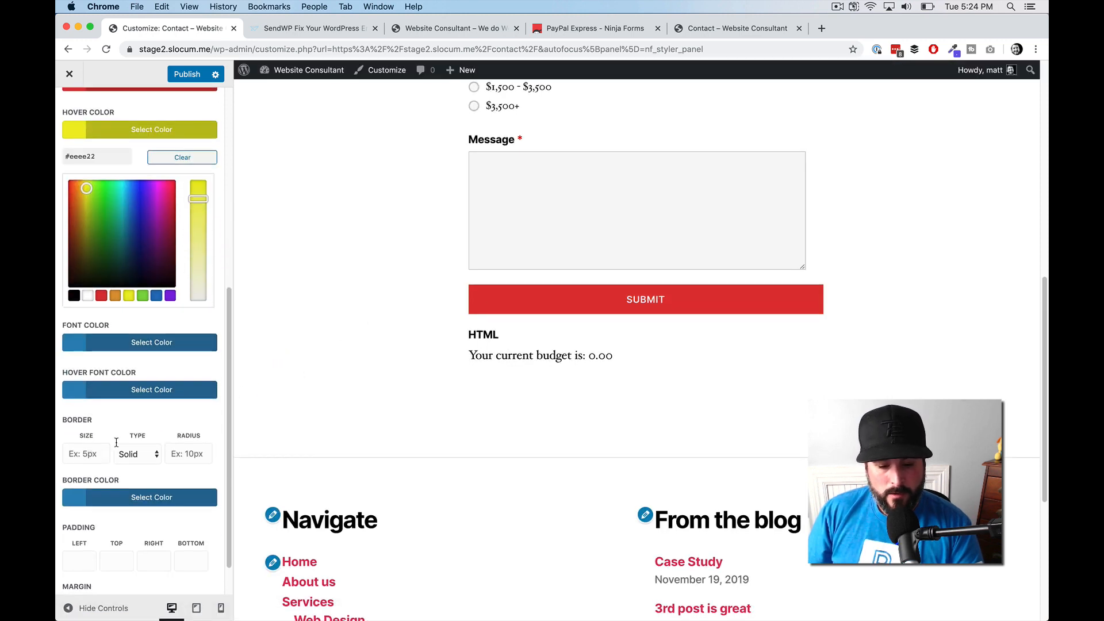
click(137, 454)
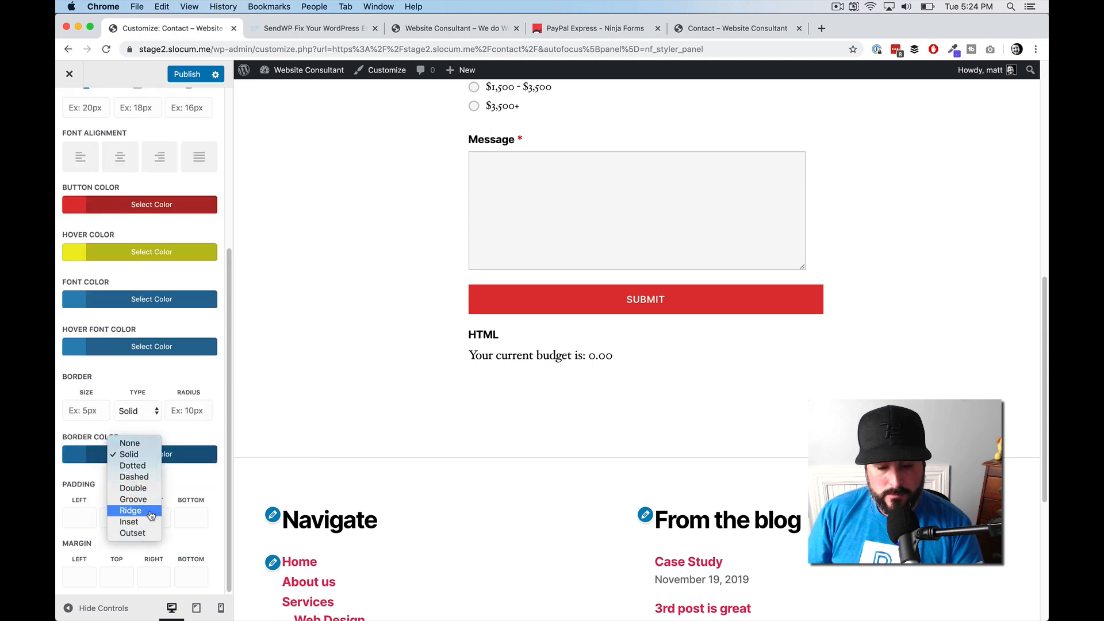
click(133, 465)
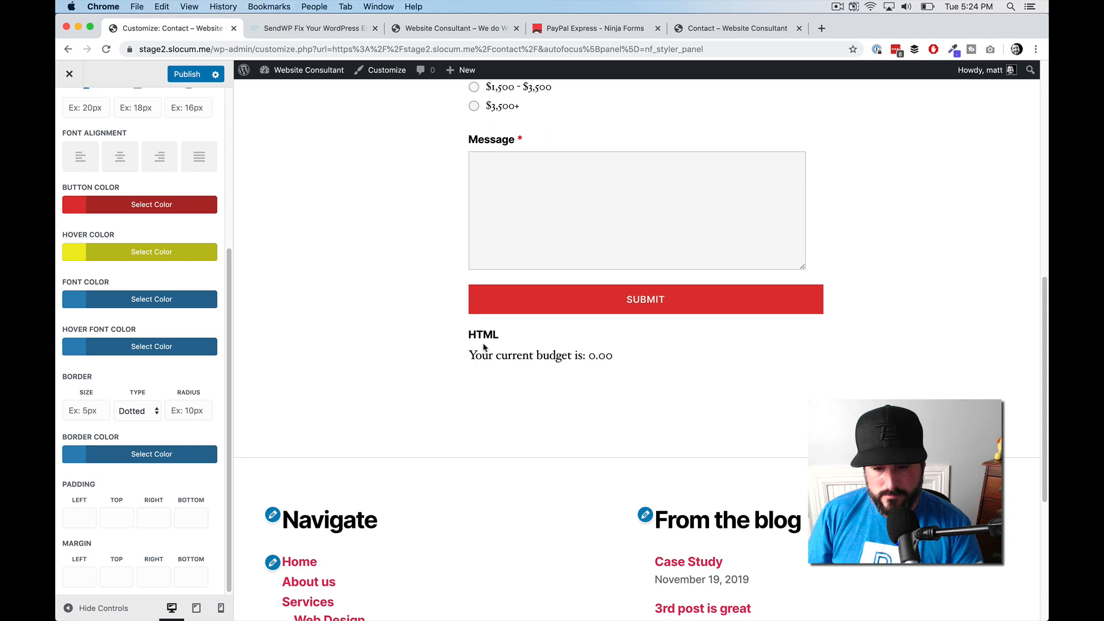
click(140, 458)
click(200, 522)
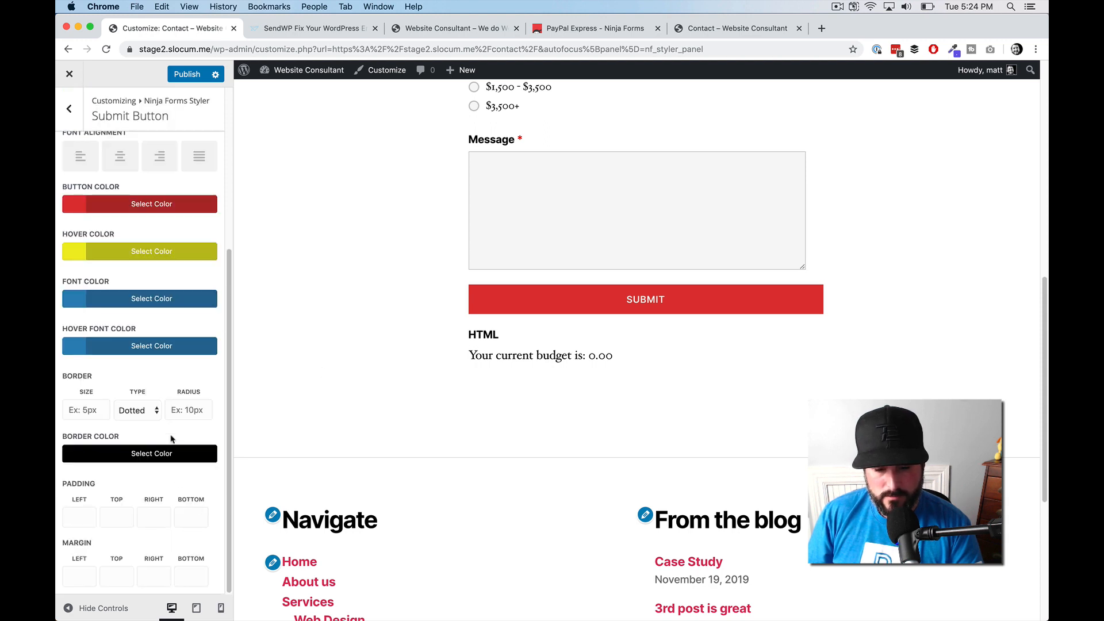
Give the Submit button's border a radius of 10 and a size of 5.
click(182, 412)
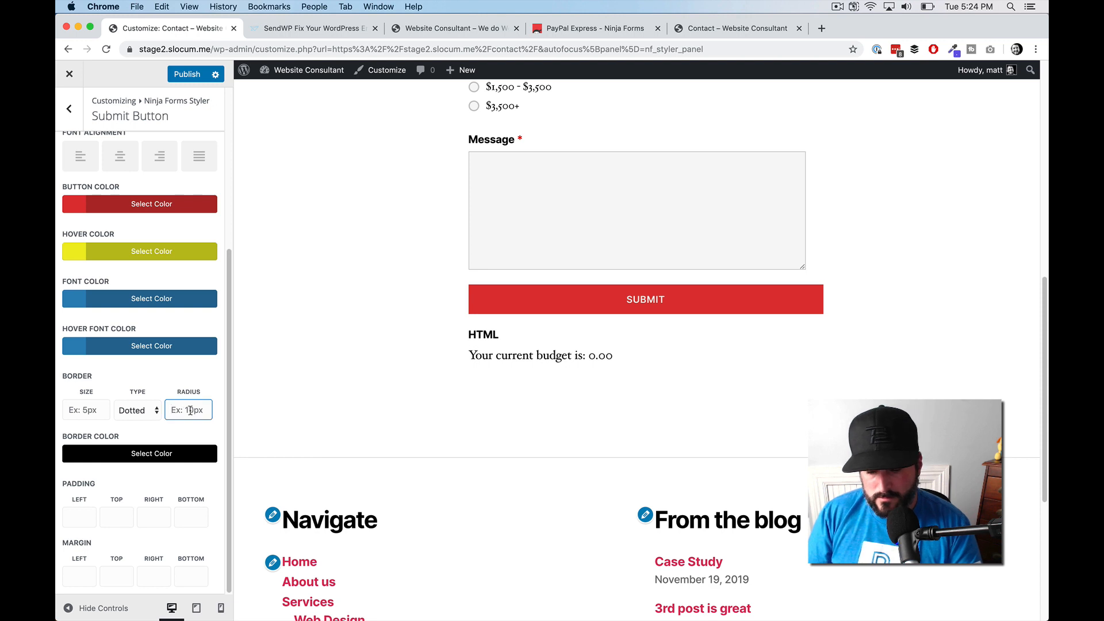
text(10)
click(196, 426)
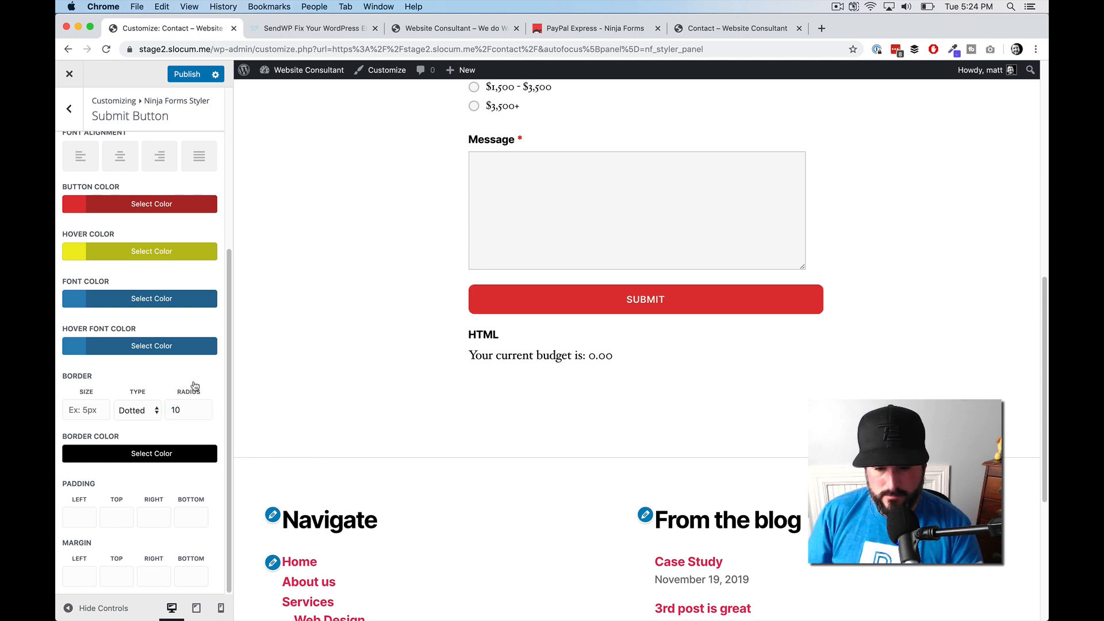
scroll(172, 383, up, 1)
scroll(171, 384, down, 1)
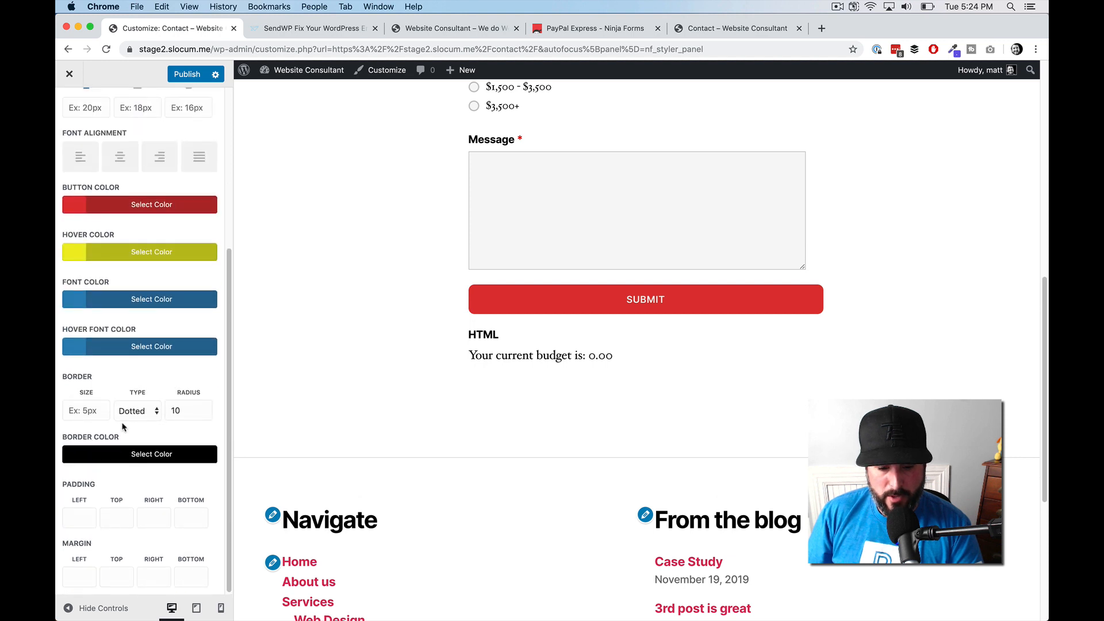
click(99, 409)
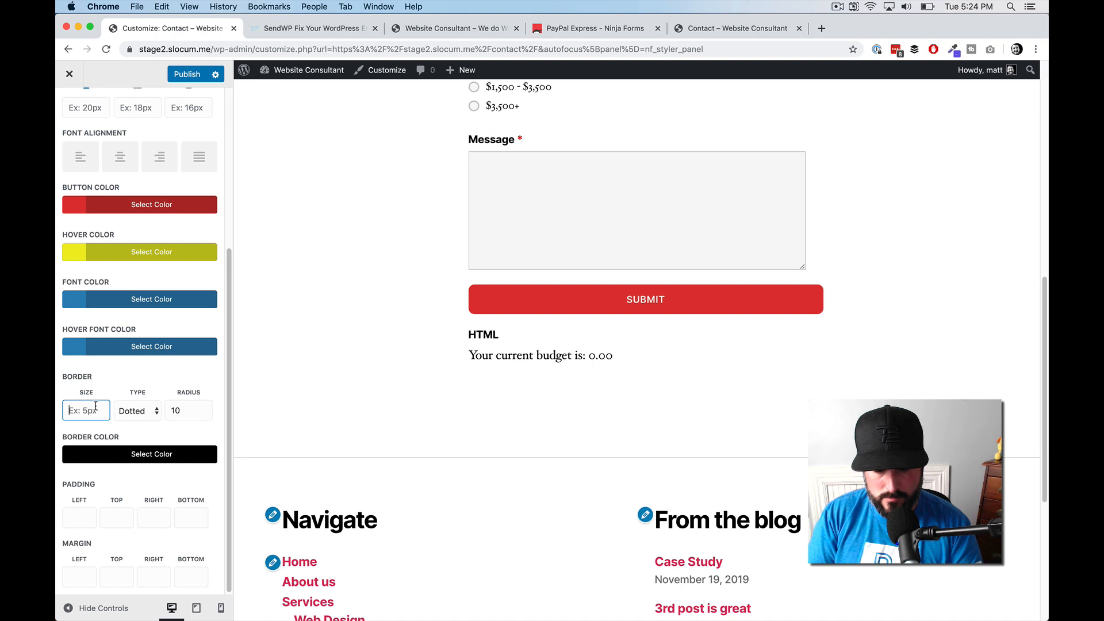
text(5)
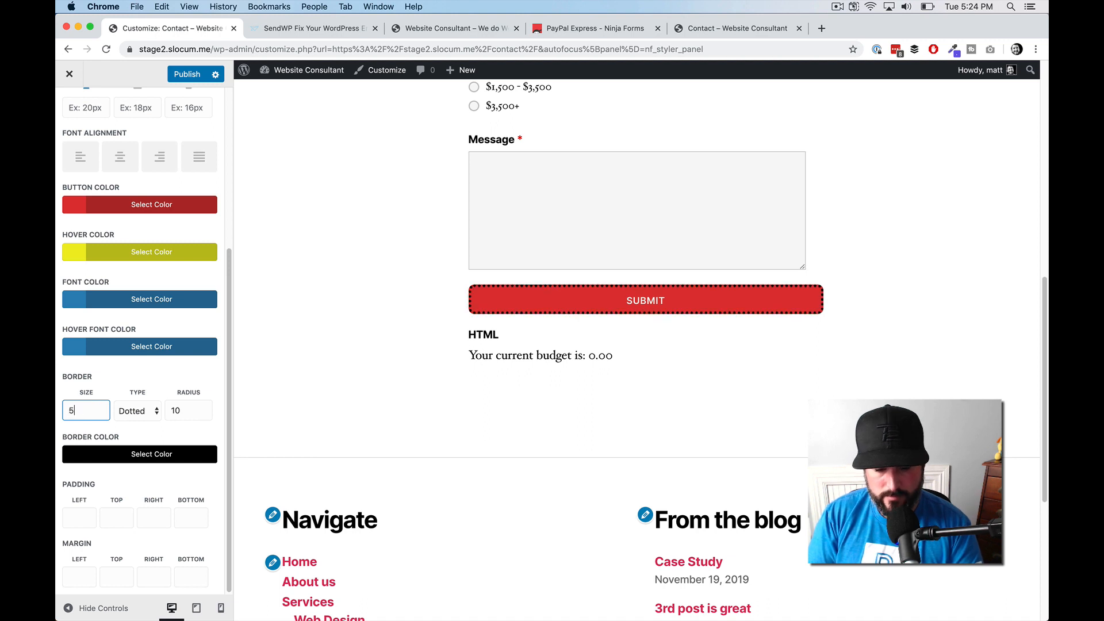
click(130, 383)
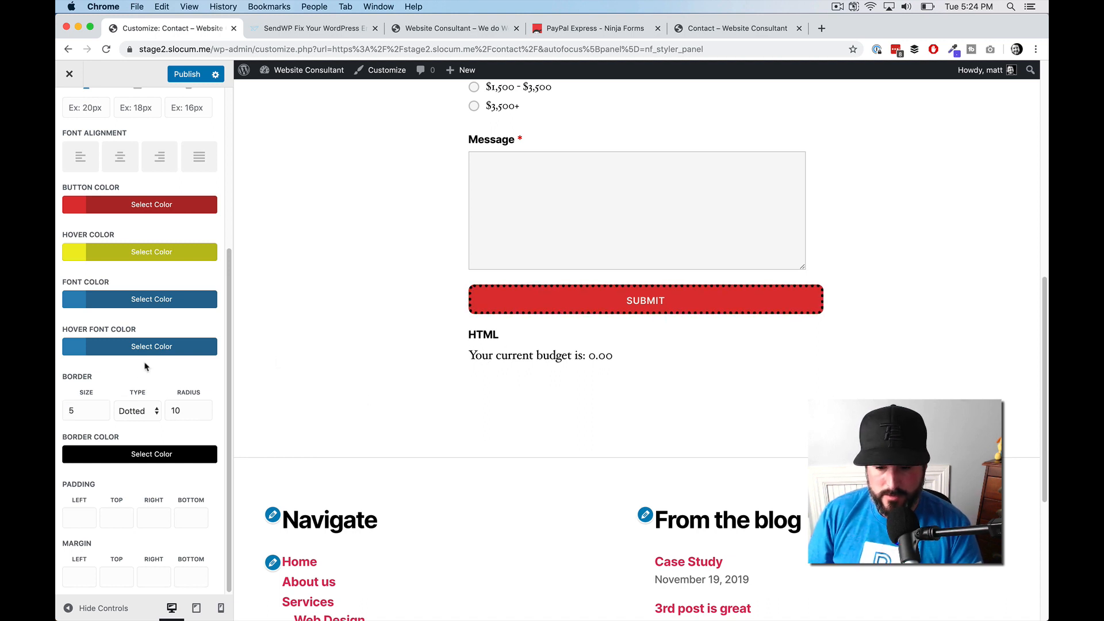
Set the label font color to blue #1e73be in the Field Labels settings, check the form preview, and return to the Ninja Forms Styler overview.
scroll(121, 402, up, 8)
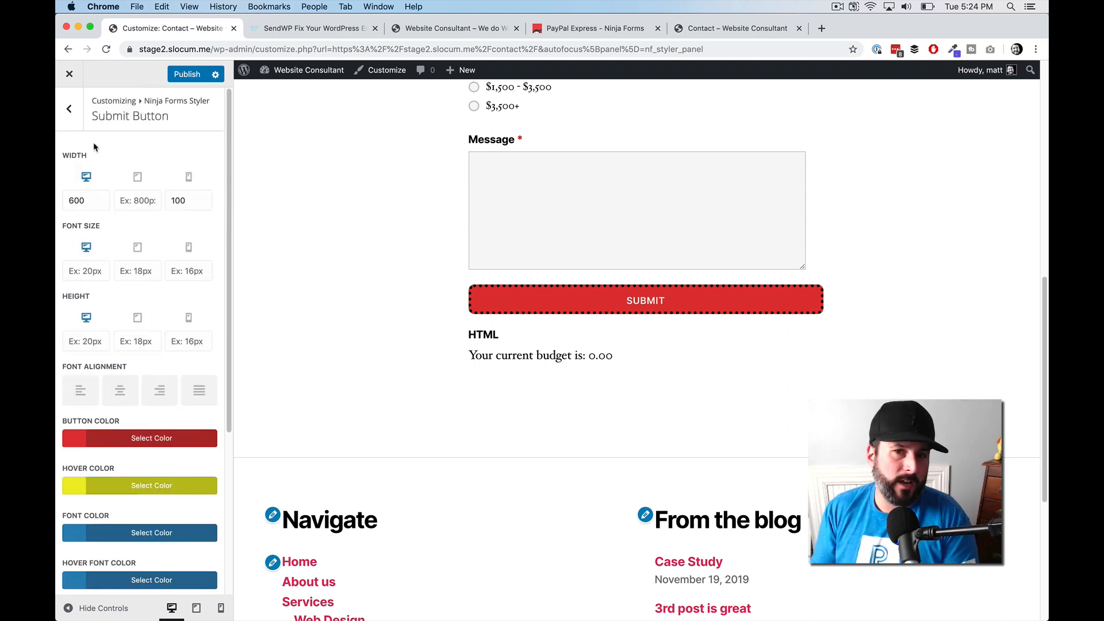
click(69, 108)
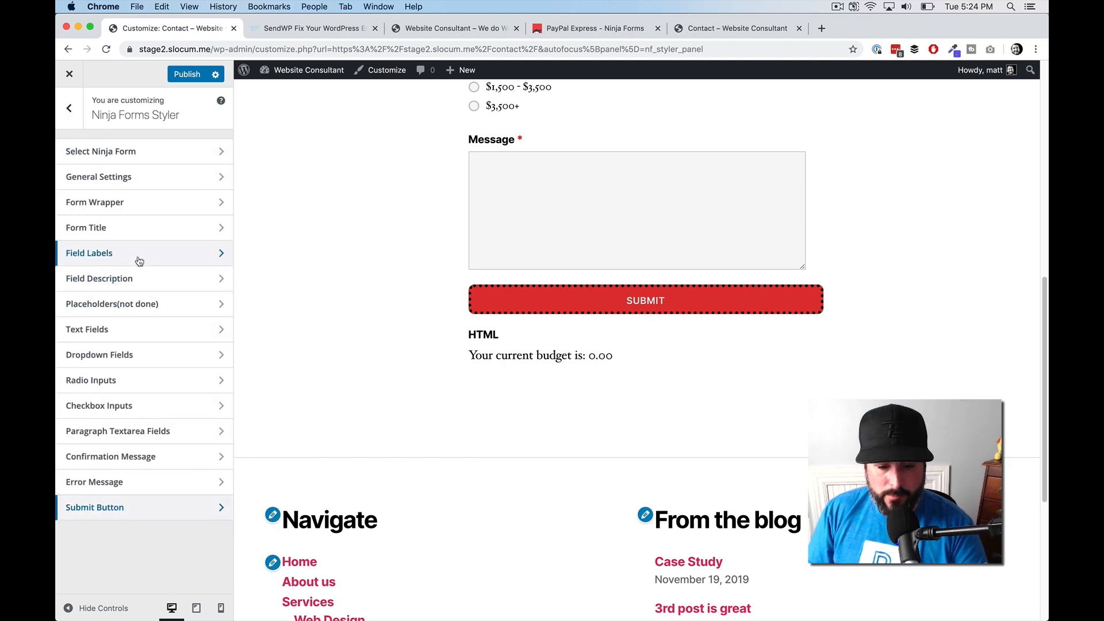
click(148, 252)
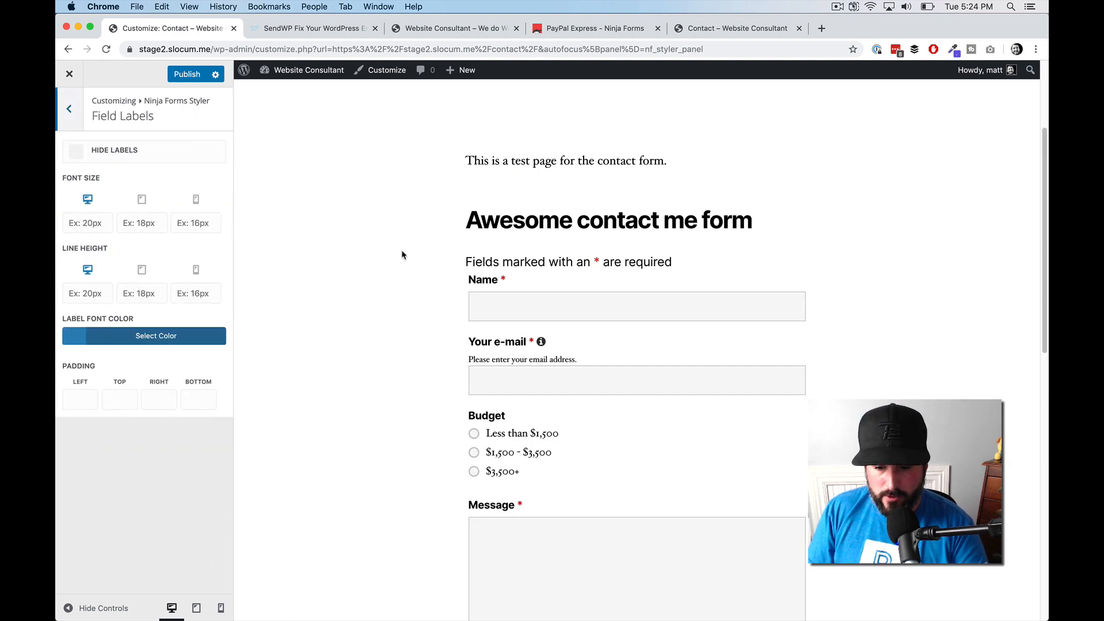
scroll(403, 253, down, 5)
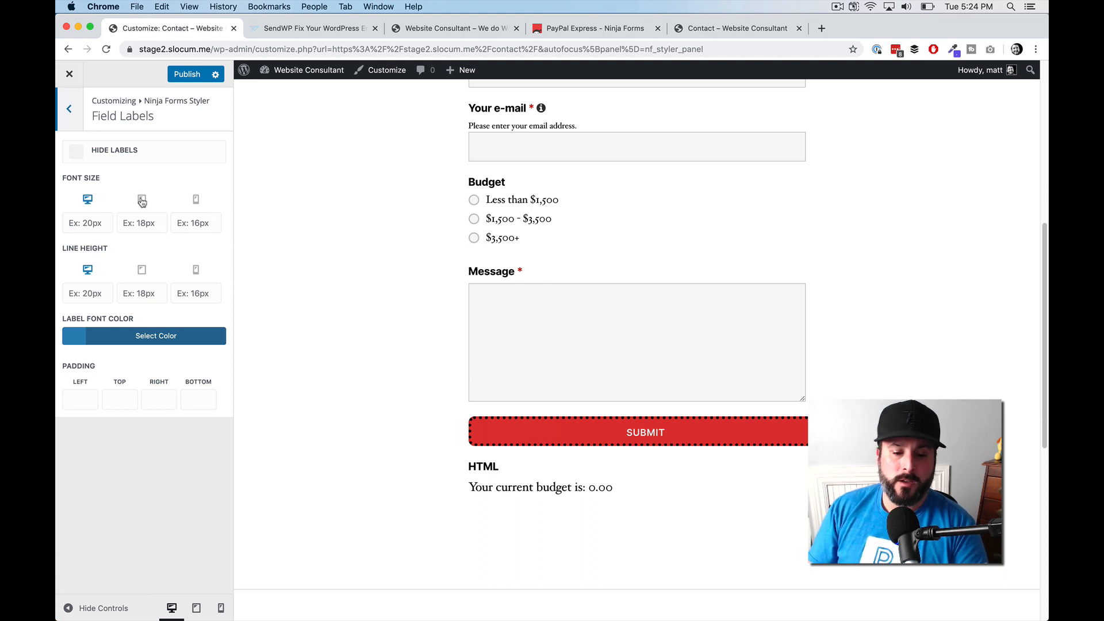
click(165, 336)
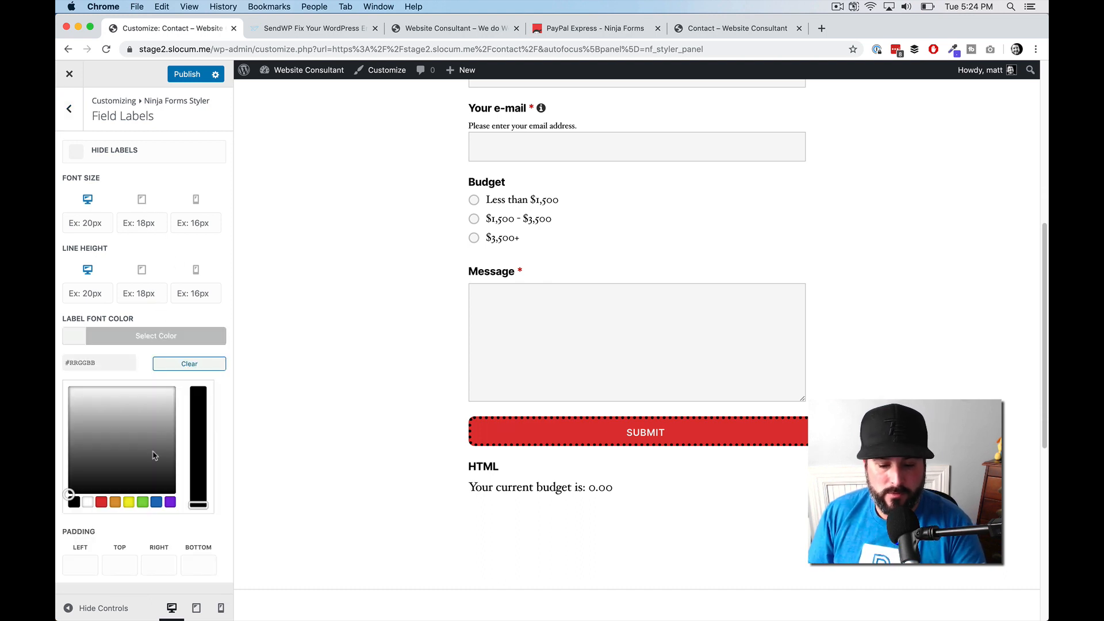
click(157, 503)
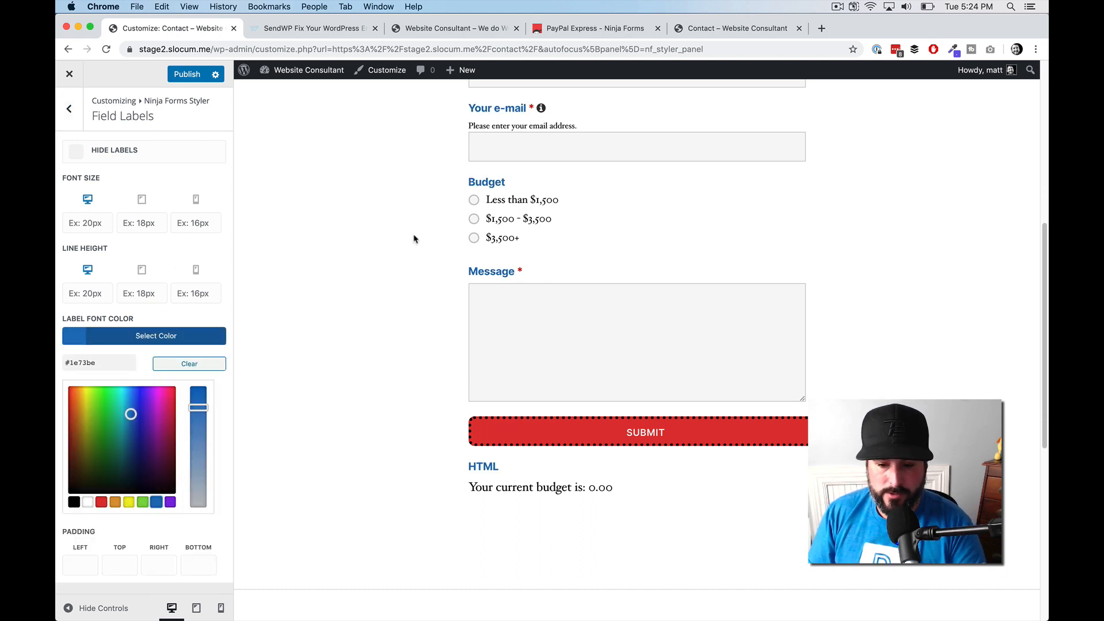
scroll(414, 239, up, 5)
scroll(489, 448, down, 2)
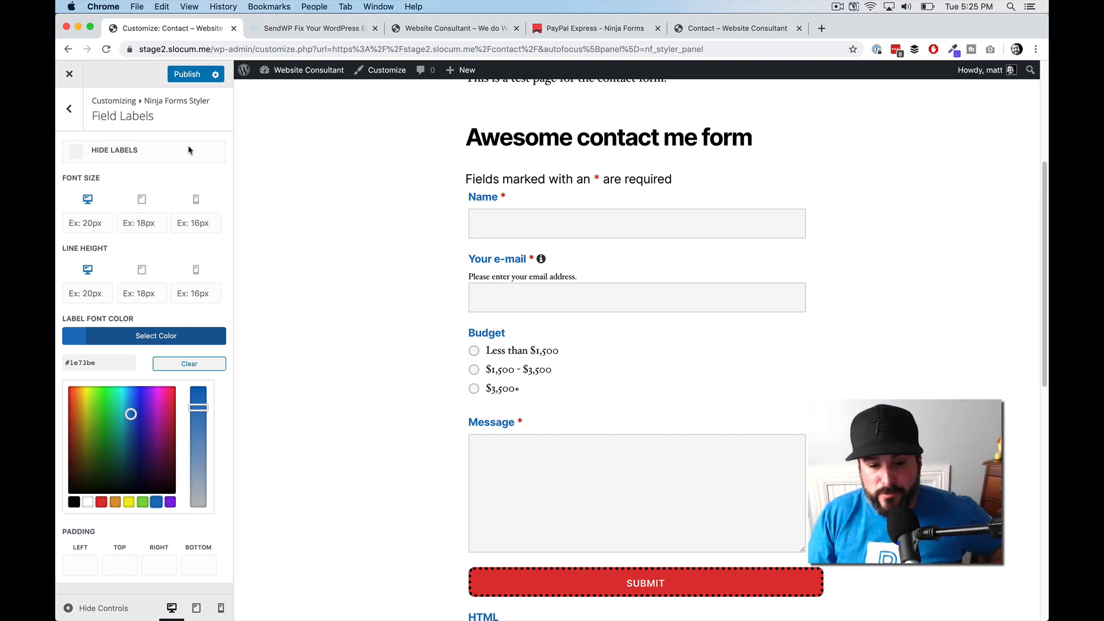
click(69, 108)
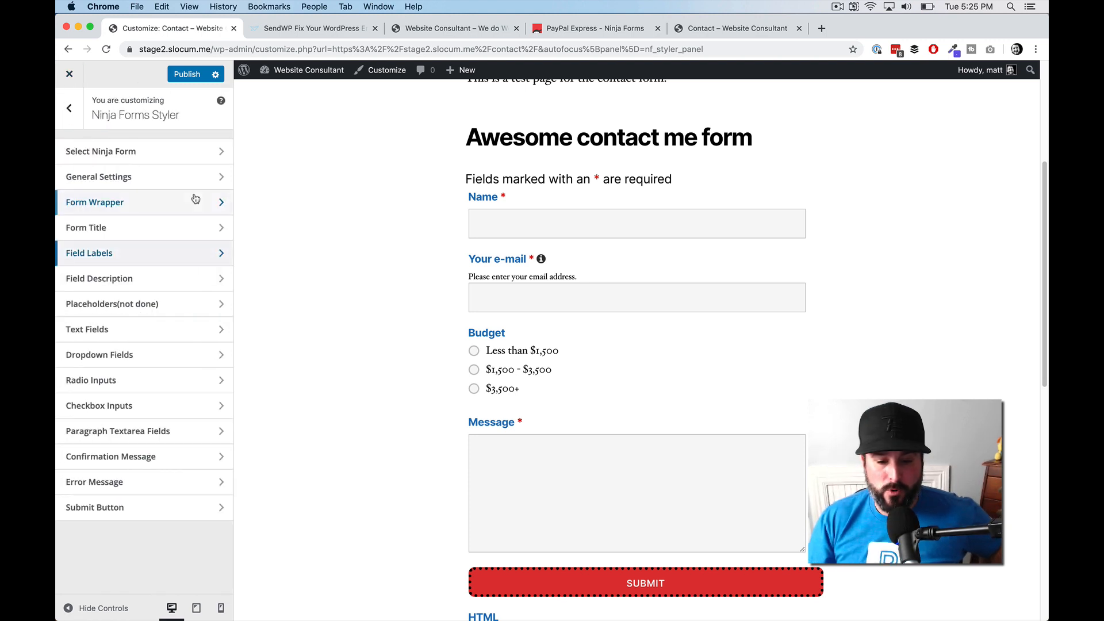
scroll(474, 274, up, 5)
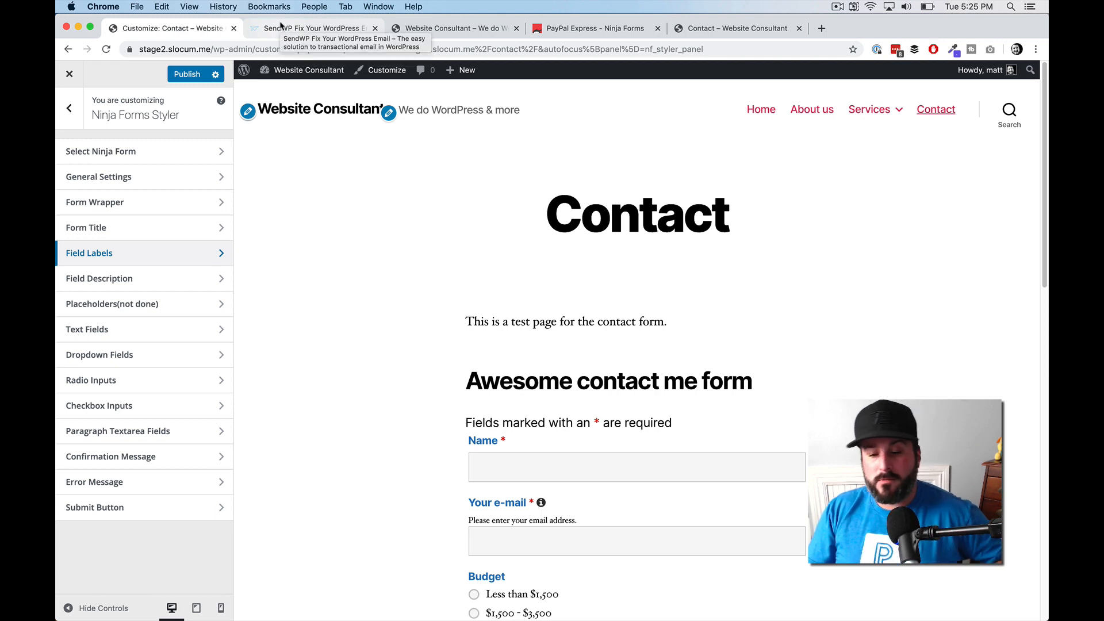
scroll(604, 158, down, 8)
scroll(483, 187, up, 8)
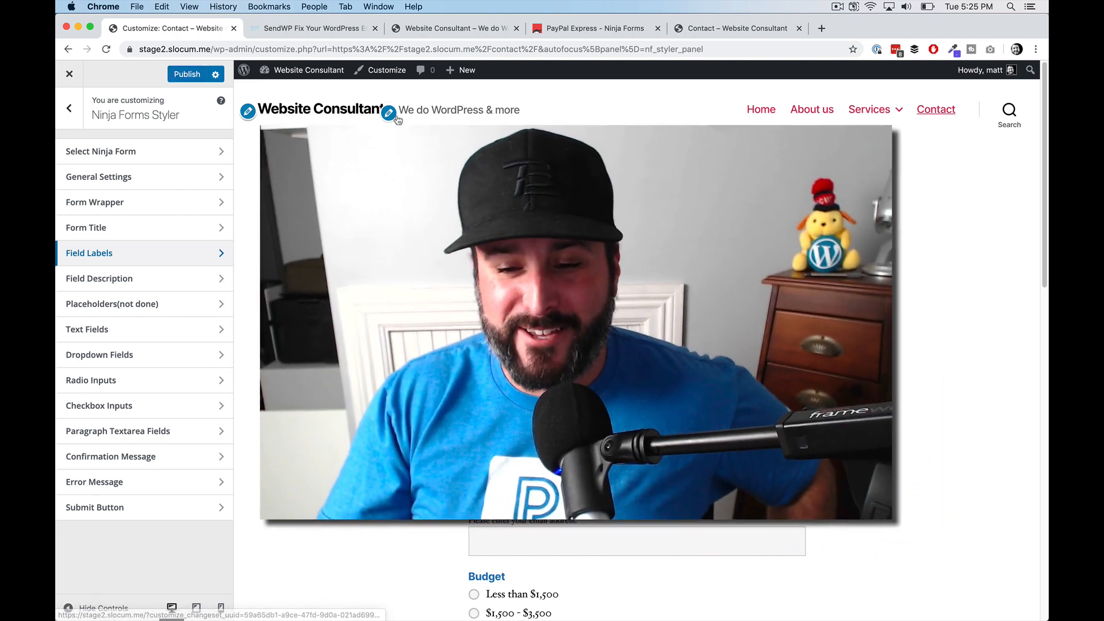
scroll(633, 345, down, 3)
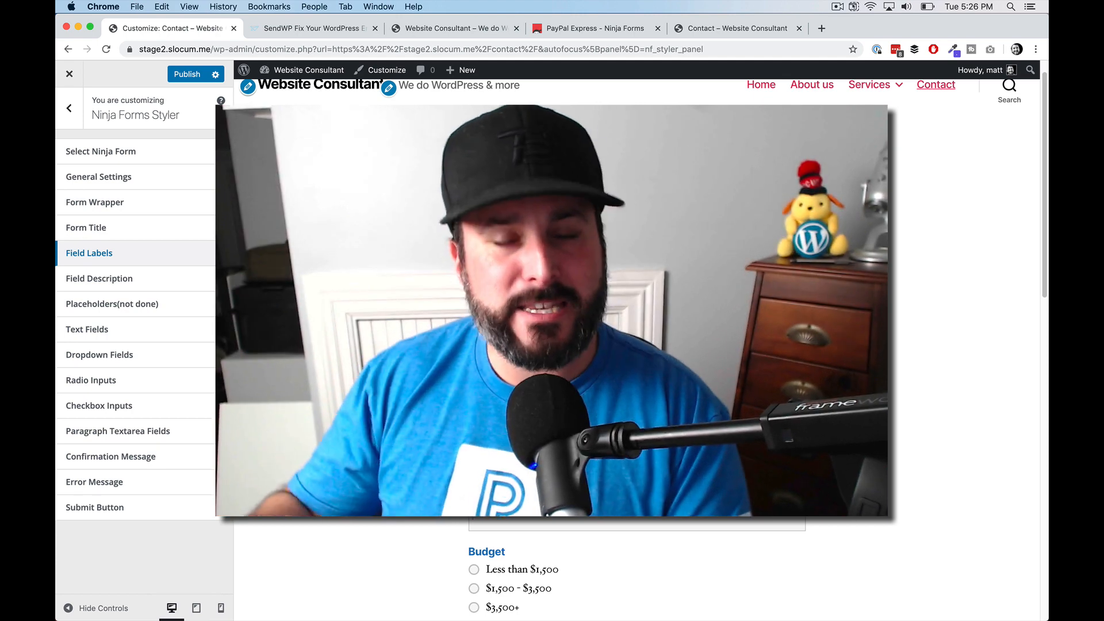
scroll(637, 340, down, 9)
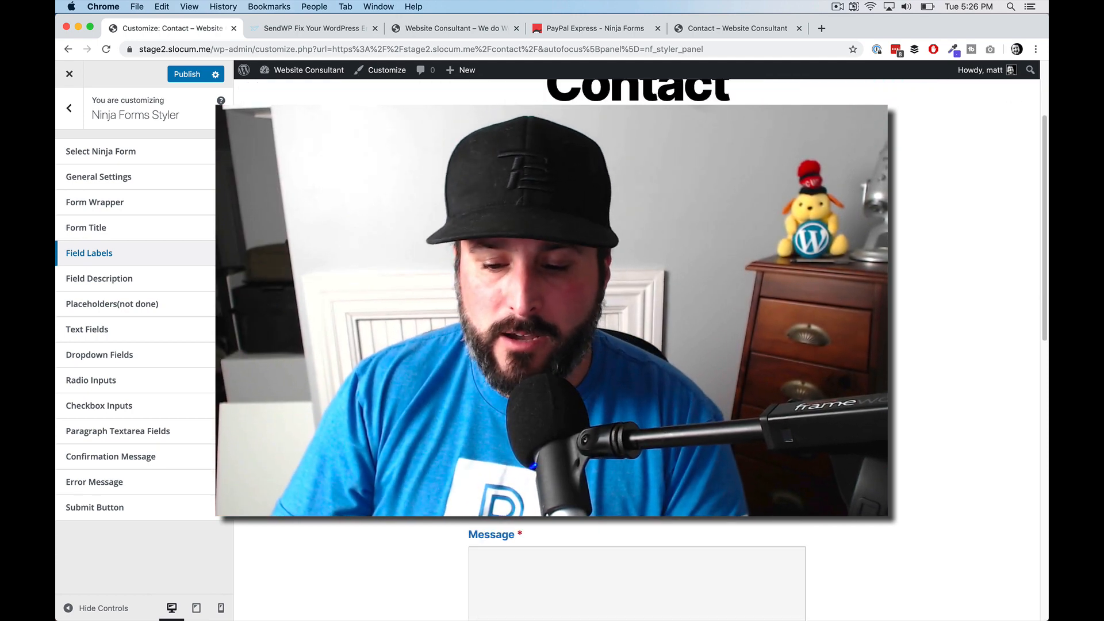
scroll(636, 340, up, 10)
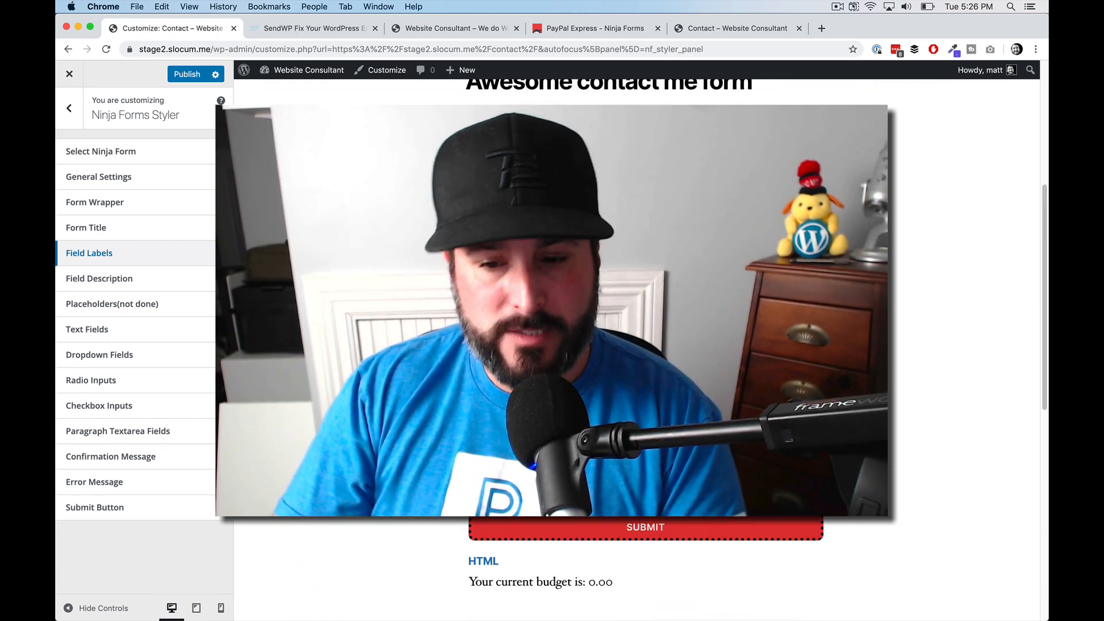